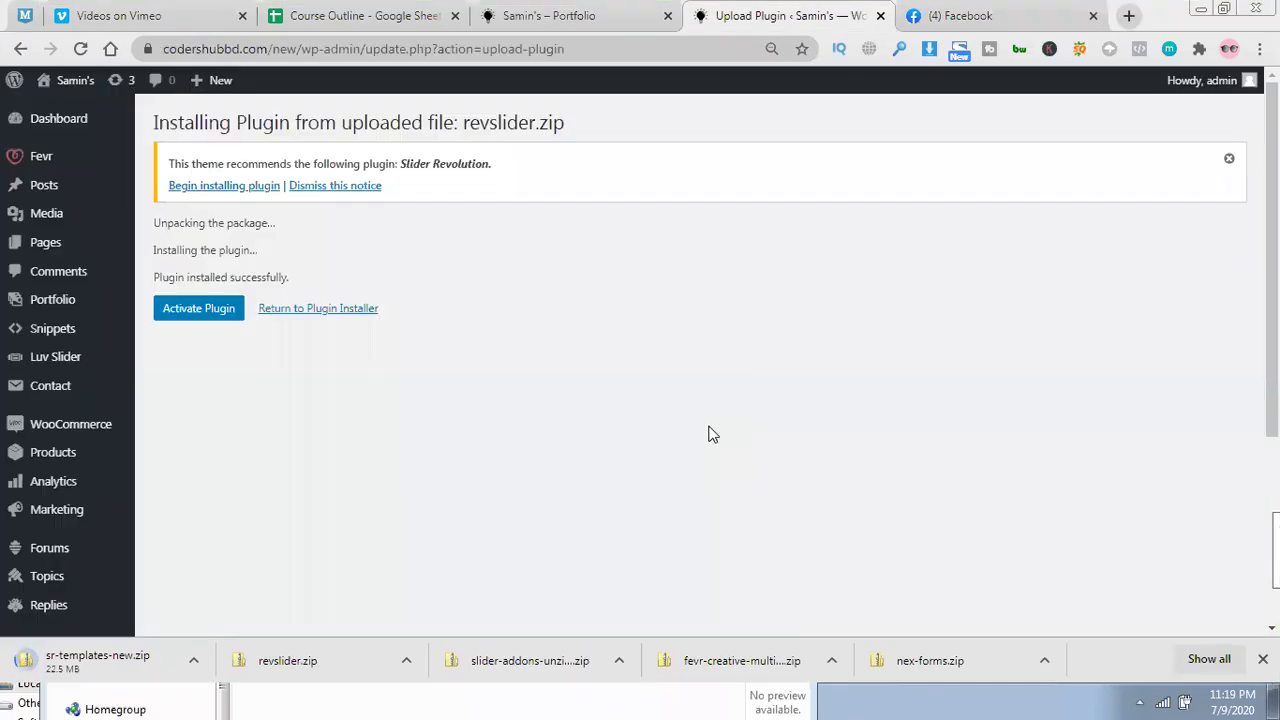
# Step: Activate the uploaded Slider Revolution plugin and open its module dashboard
pyautogui.click(229, 309)
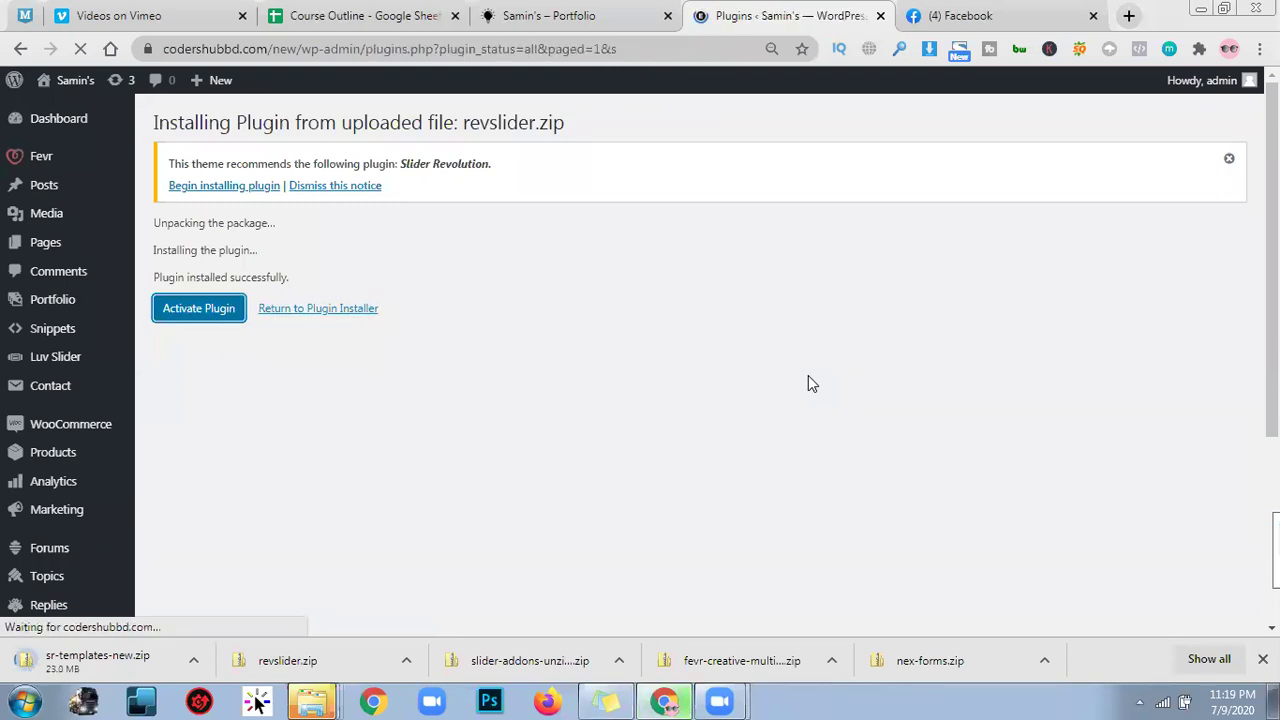
pyautogui.scroll(-5, 757, 366)
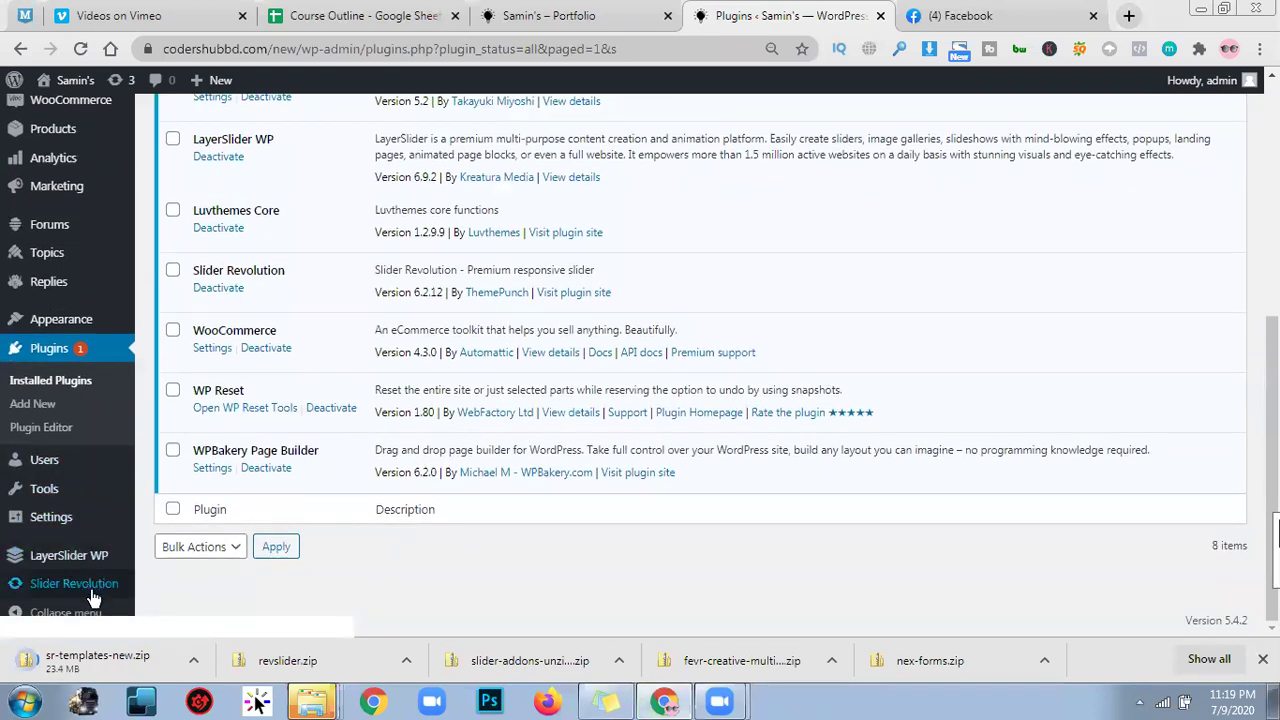
pyautogui.click(91, 593)
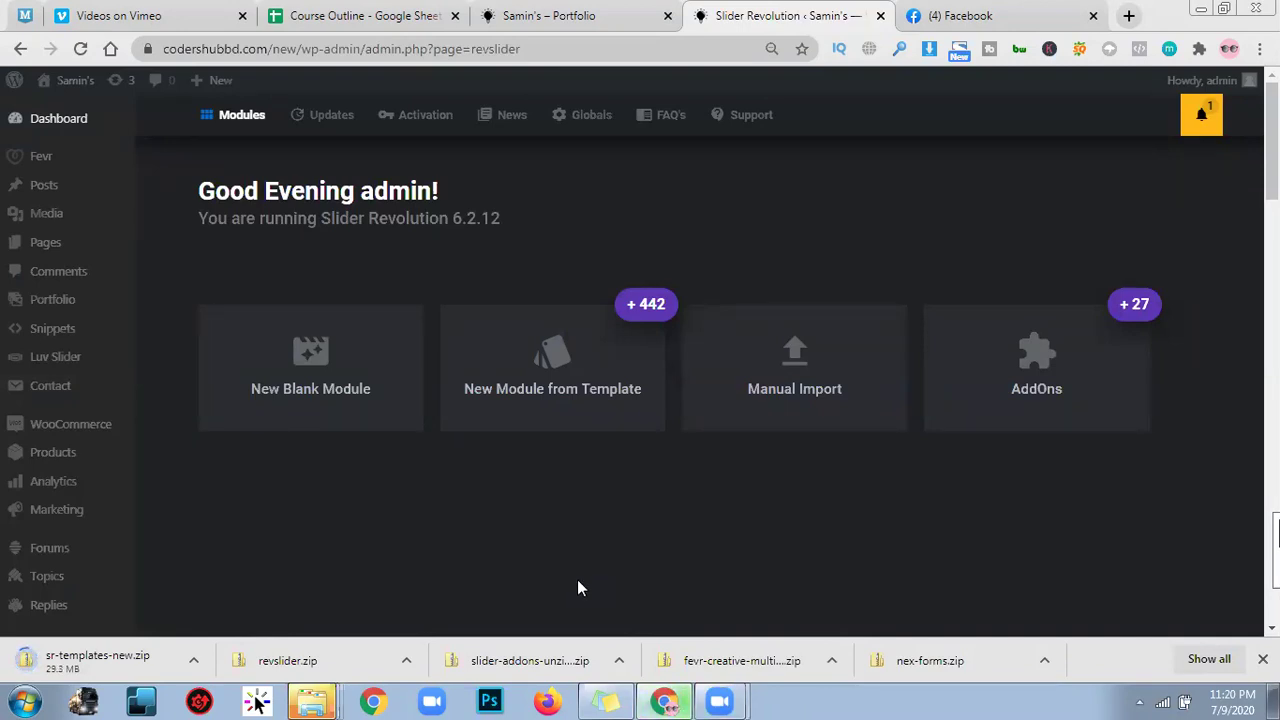
# Step: Browse the add-ons available for Slider Revolution and close the list
pyautogui.click(1076, 356)
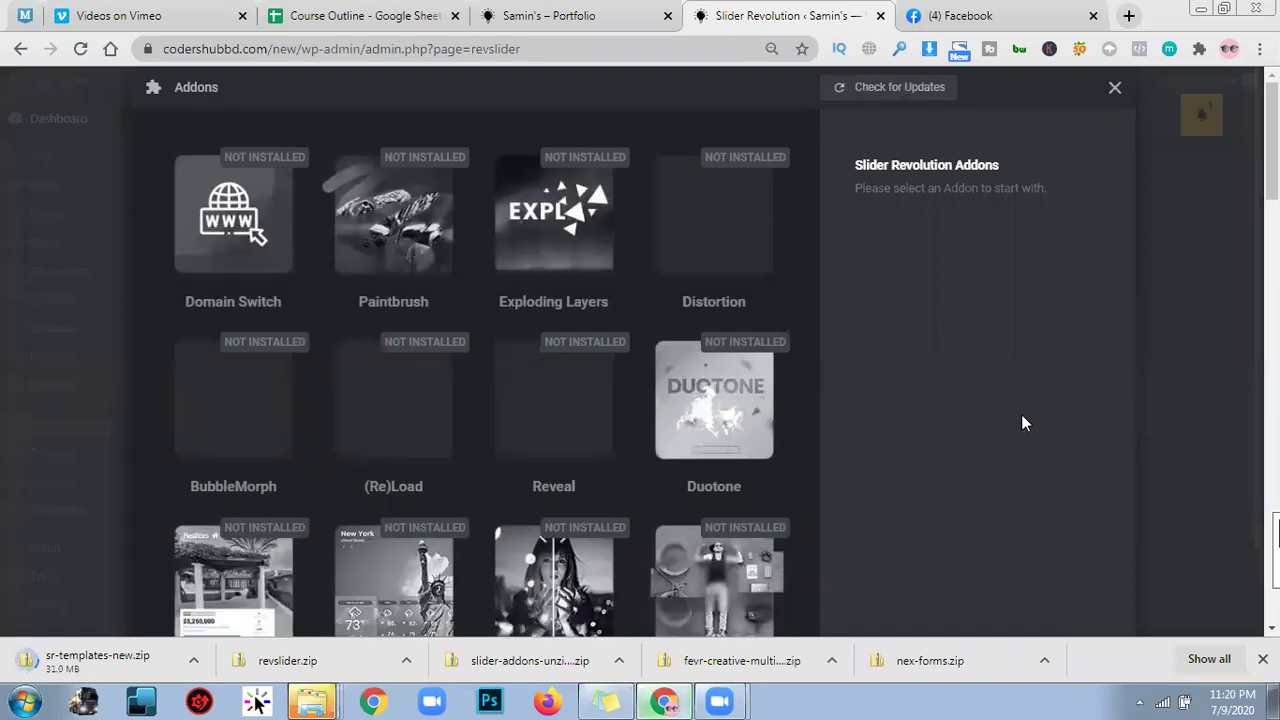
pyautogui.scroll(-3, 630, 425)
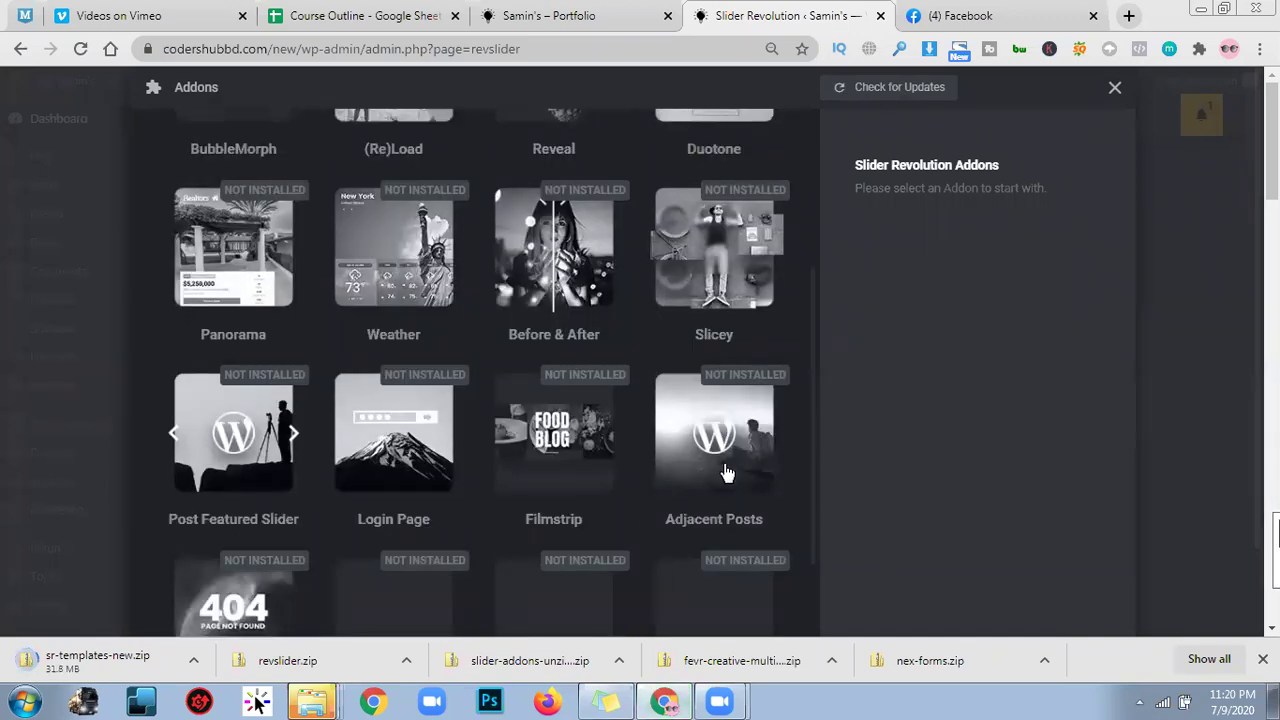
pyautogui.scroll(-4, 748, 486)
pyautogui.scroll(8, 743, 514)
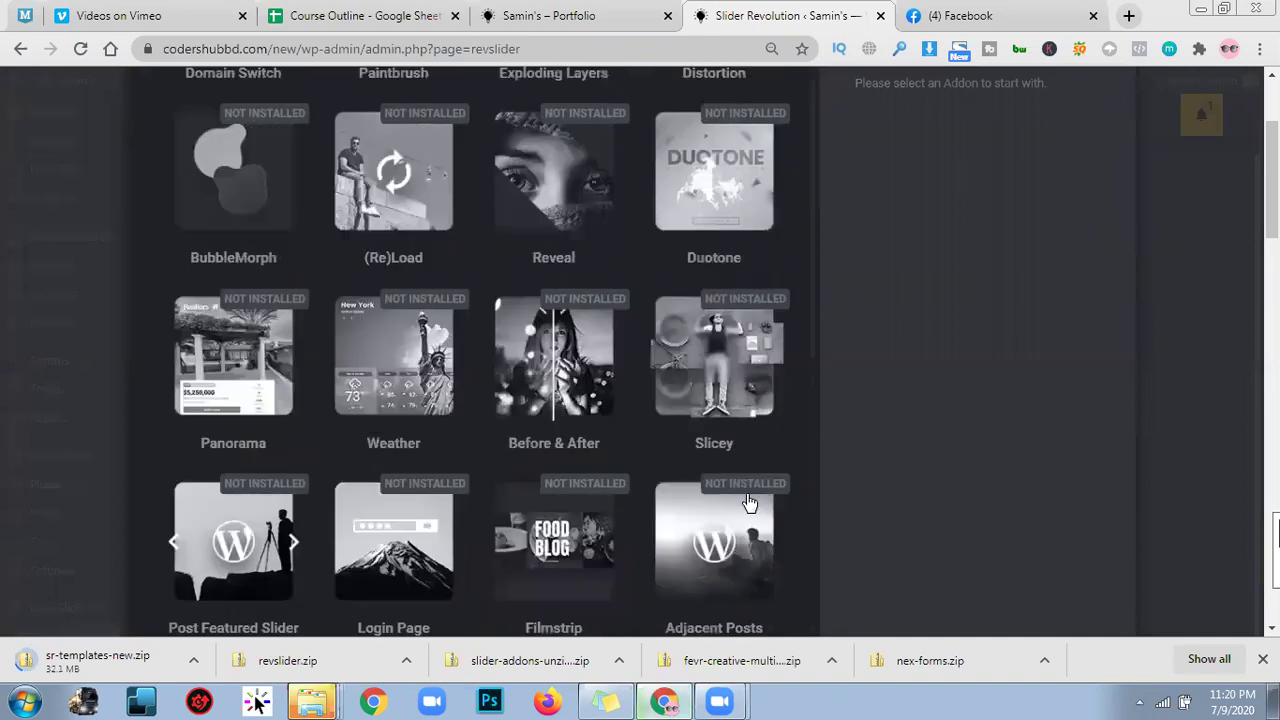
pyautogui.click(1115, 87)
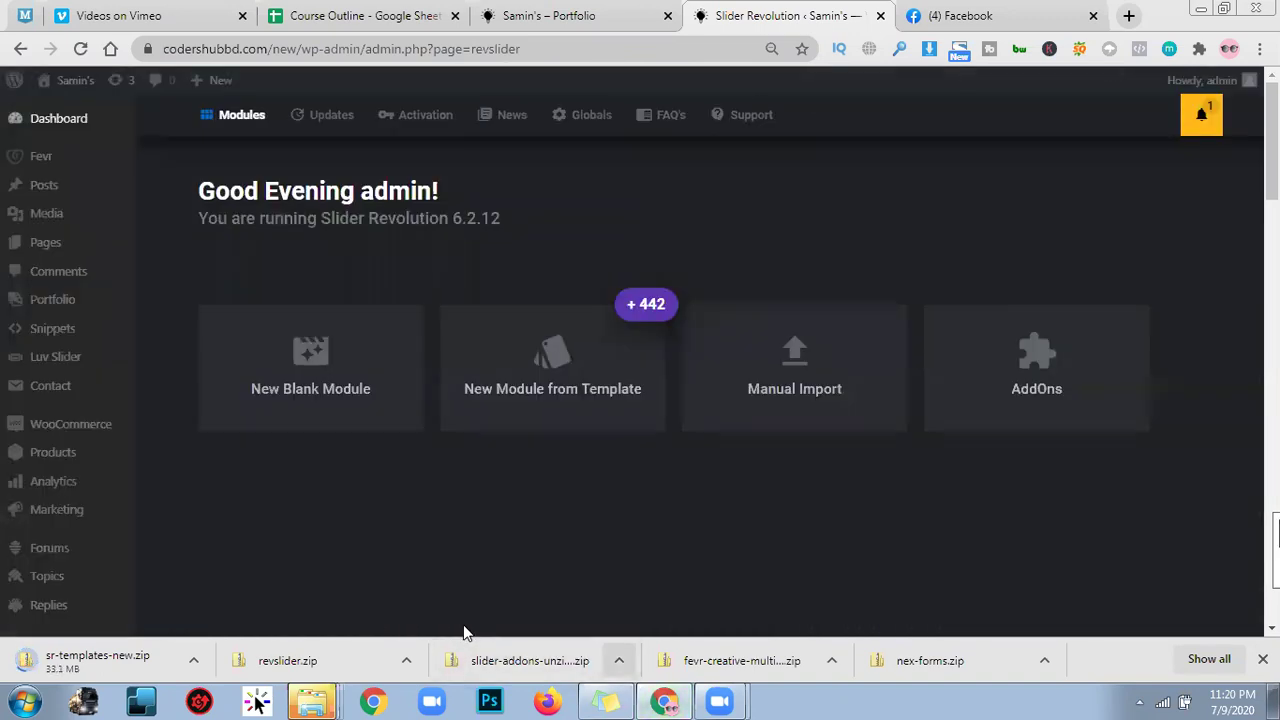
pyautogui.click(619, 660)
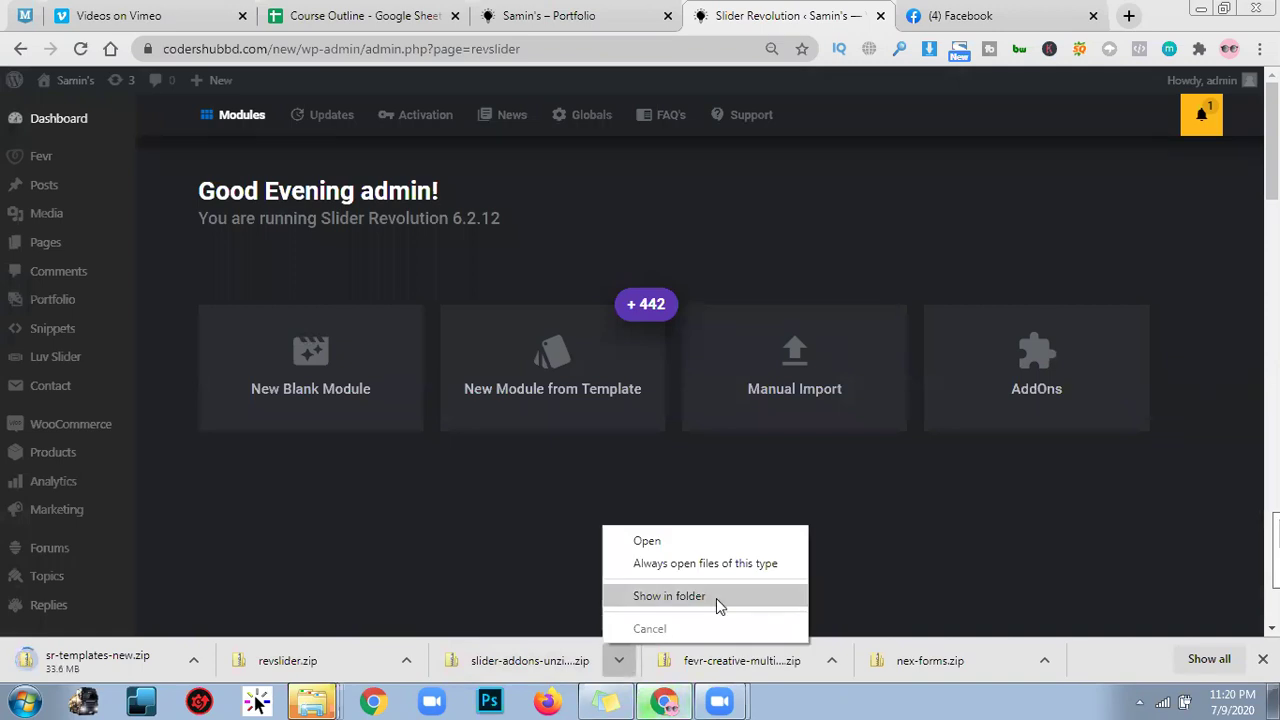
pyautogui.click(1035, 578)
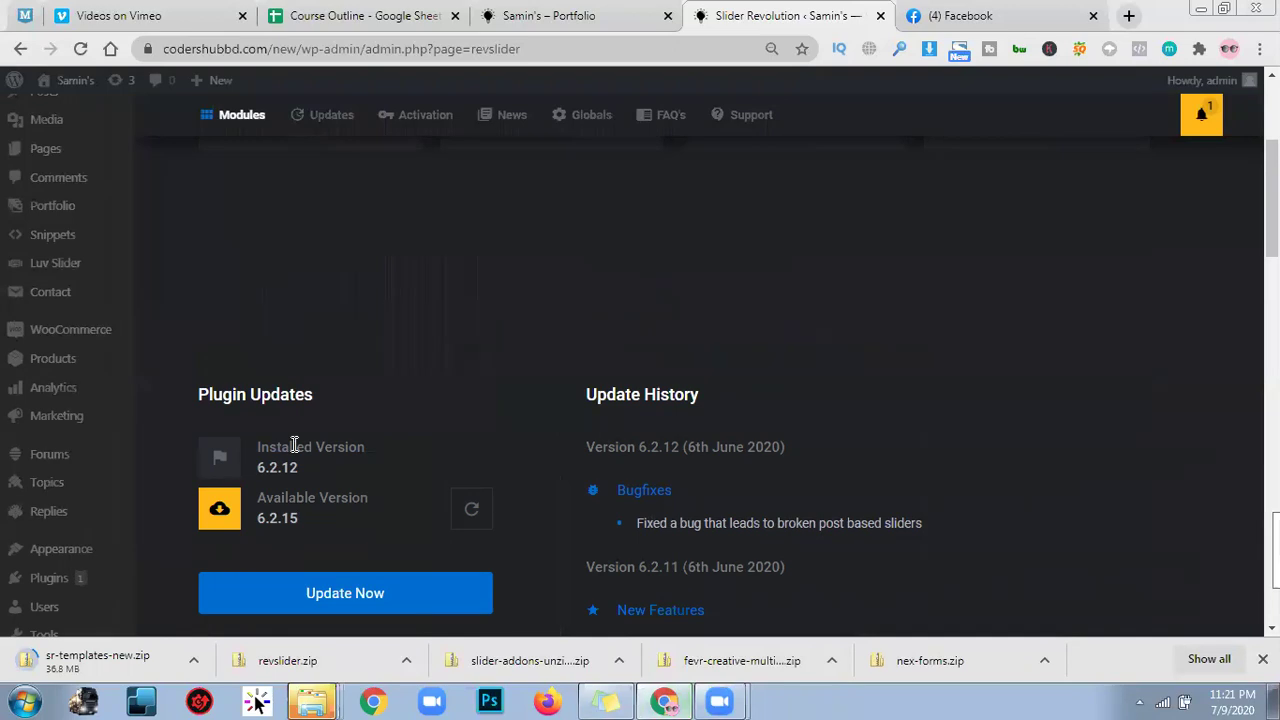
# Step: Check the plugin's installed version and that version's release date in the update history
pyautogui.doubleClick(272, 466)
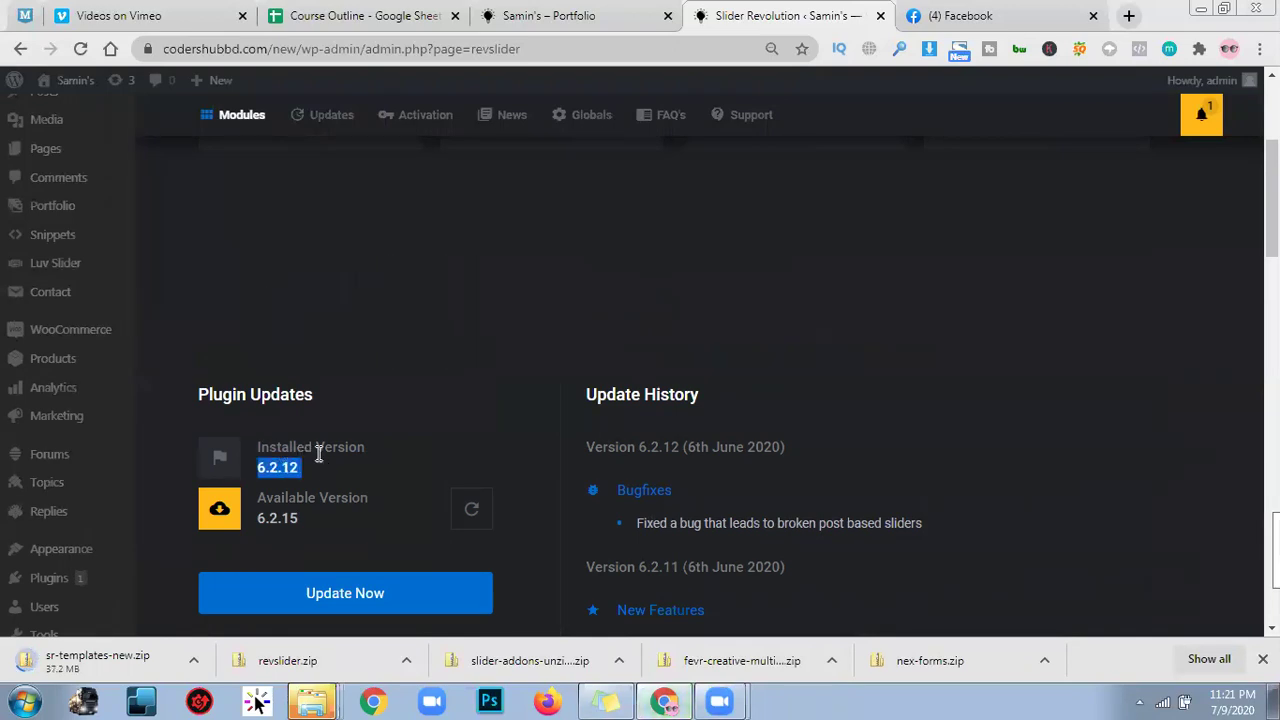
pyautogui.click(466, 429)
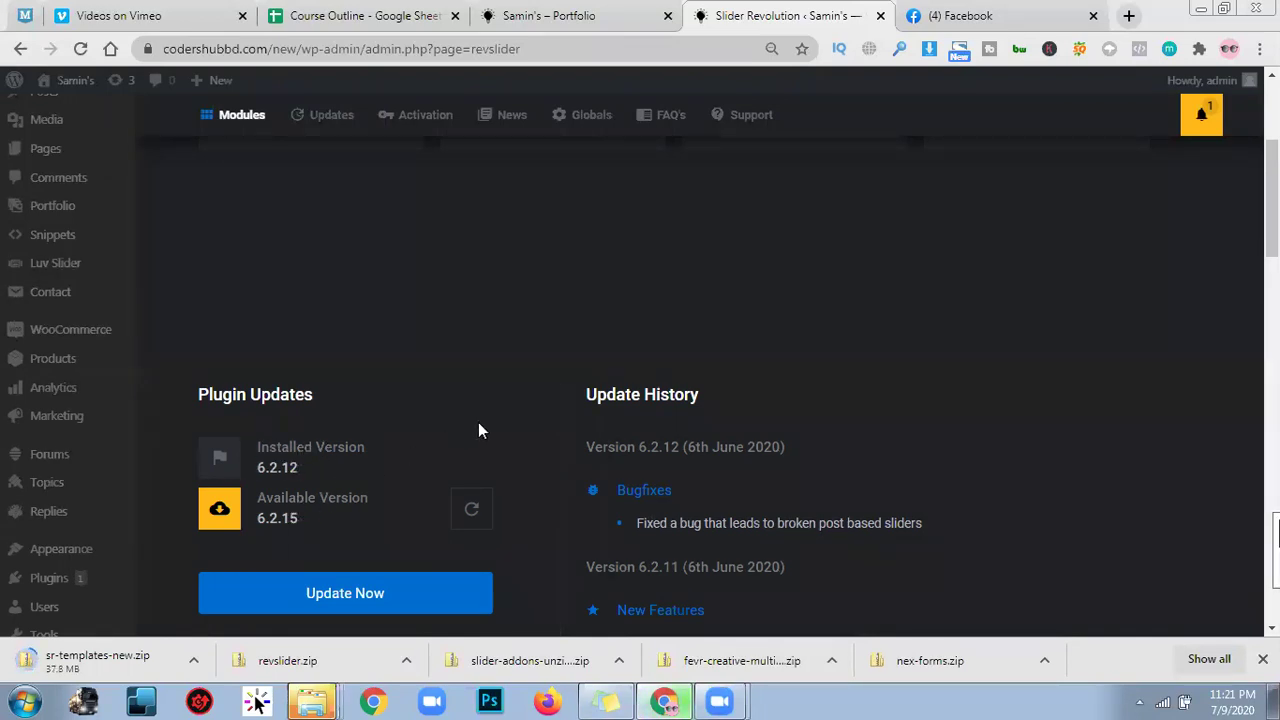
pyautogui.doubleClick(697, 447)
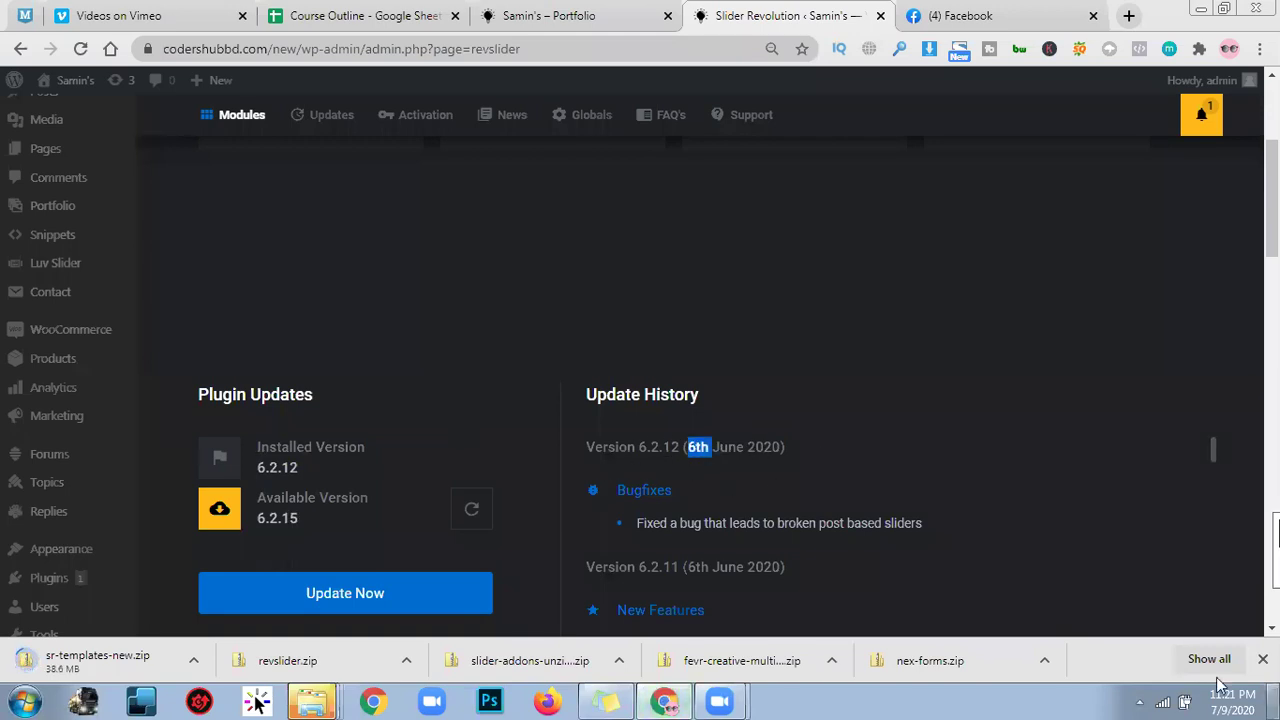
pyautogui.click(896, 362)
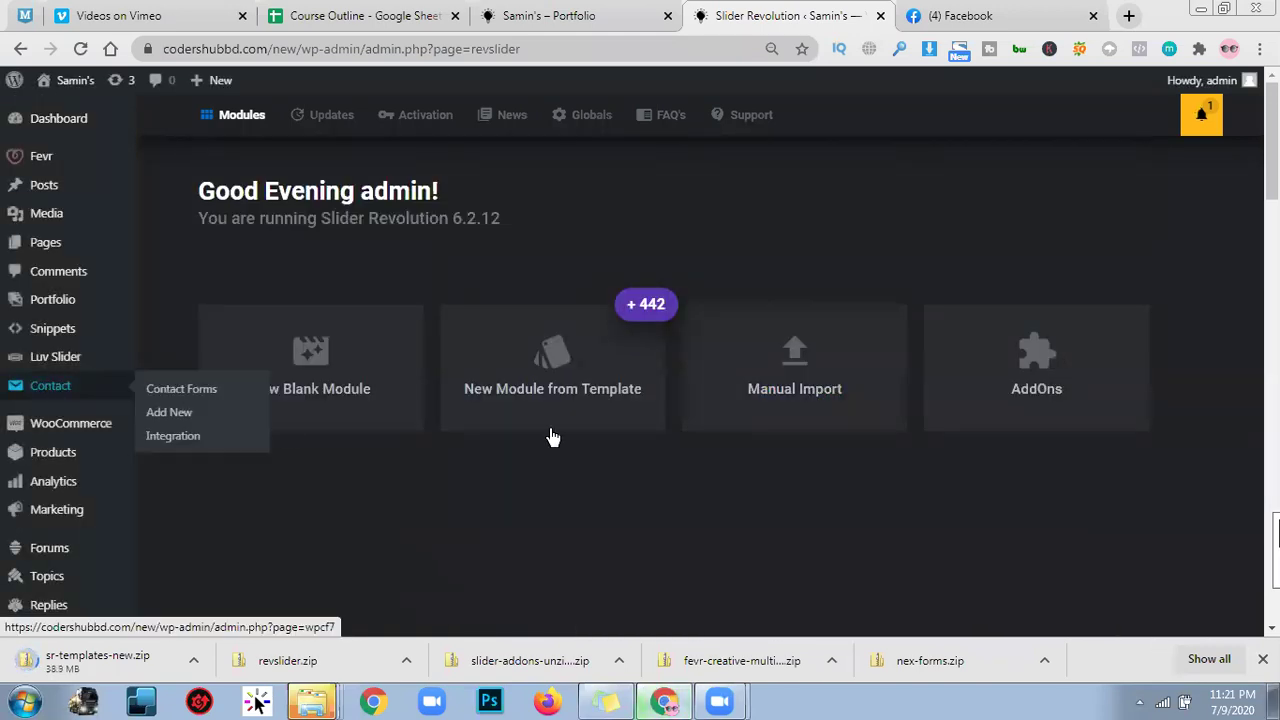
pyautogui.click(800, 425)
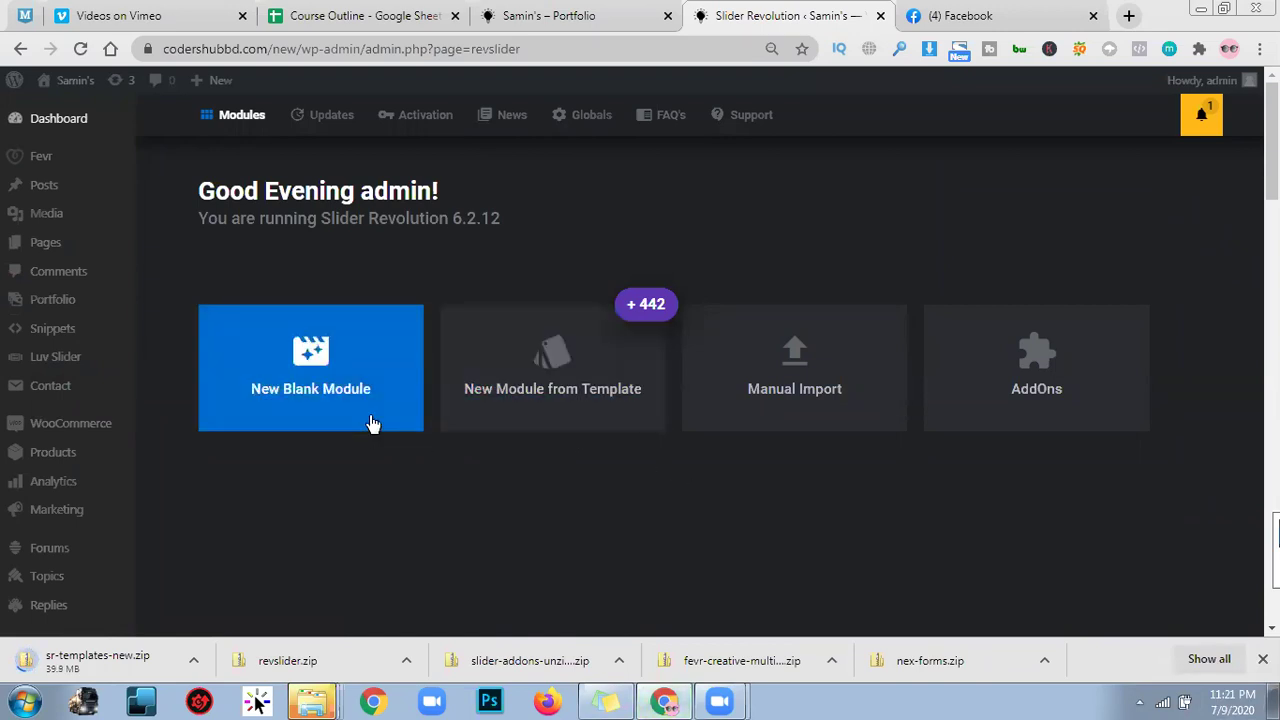
# Step: Create a blank module through the creation guide with type Slider, size Full-Width and Intelligent Inheriting resizing
pyautogui.click(322, 372)
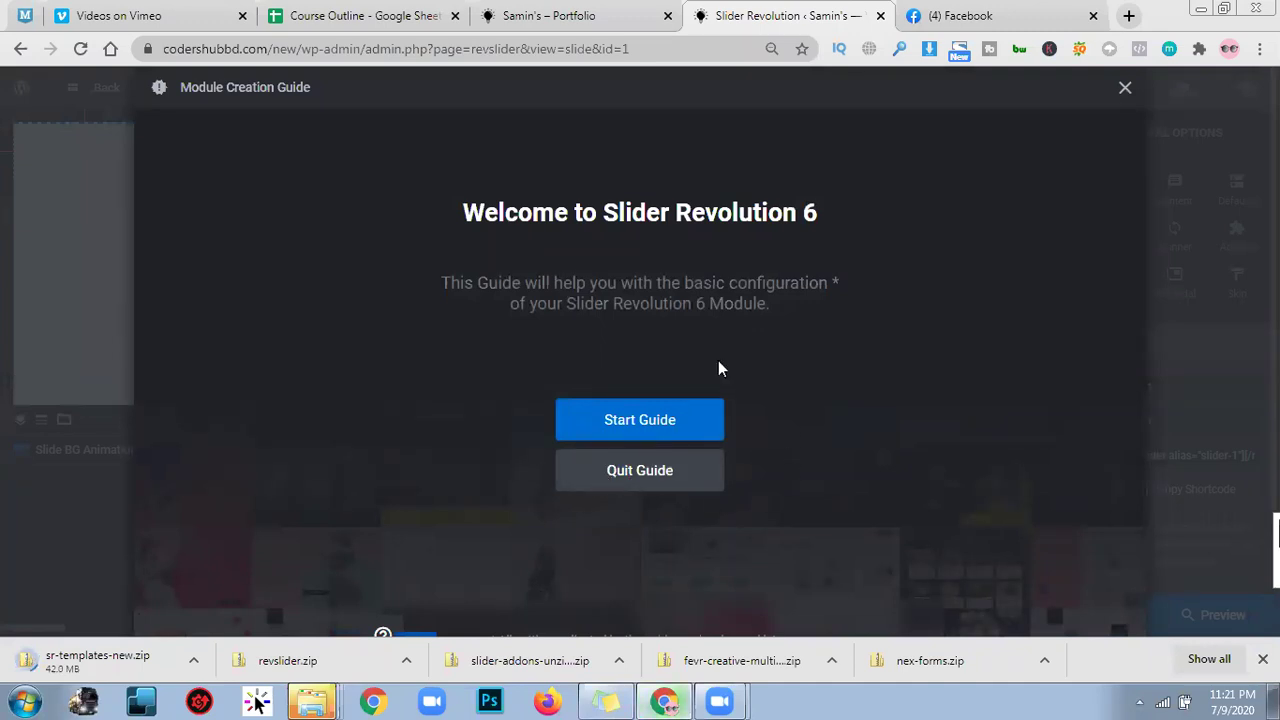
pyautogui.click(697, 414)
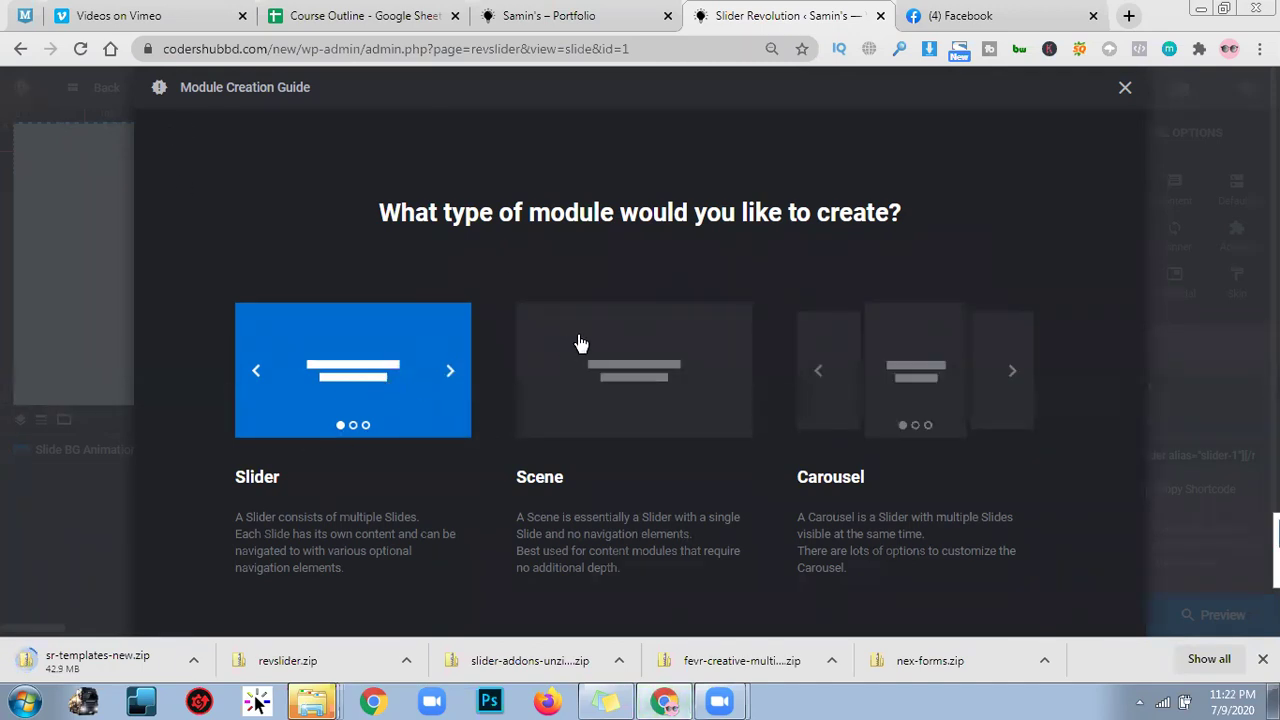
pyautogui.scroll(-1, 930, 532)
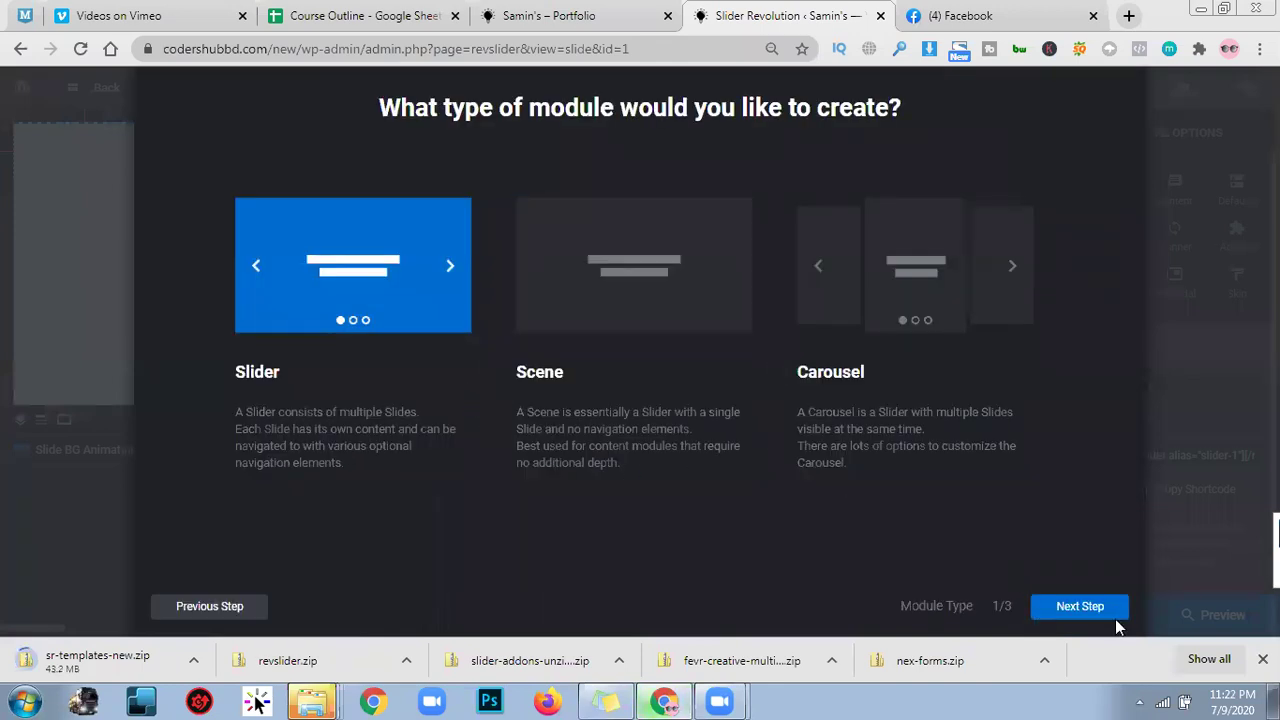
pyautogui.click(1080, 606)
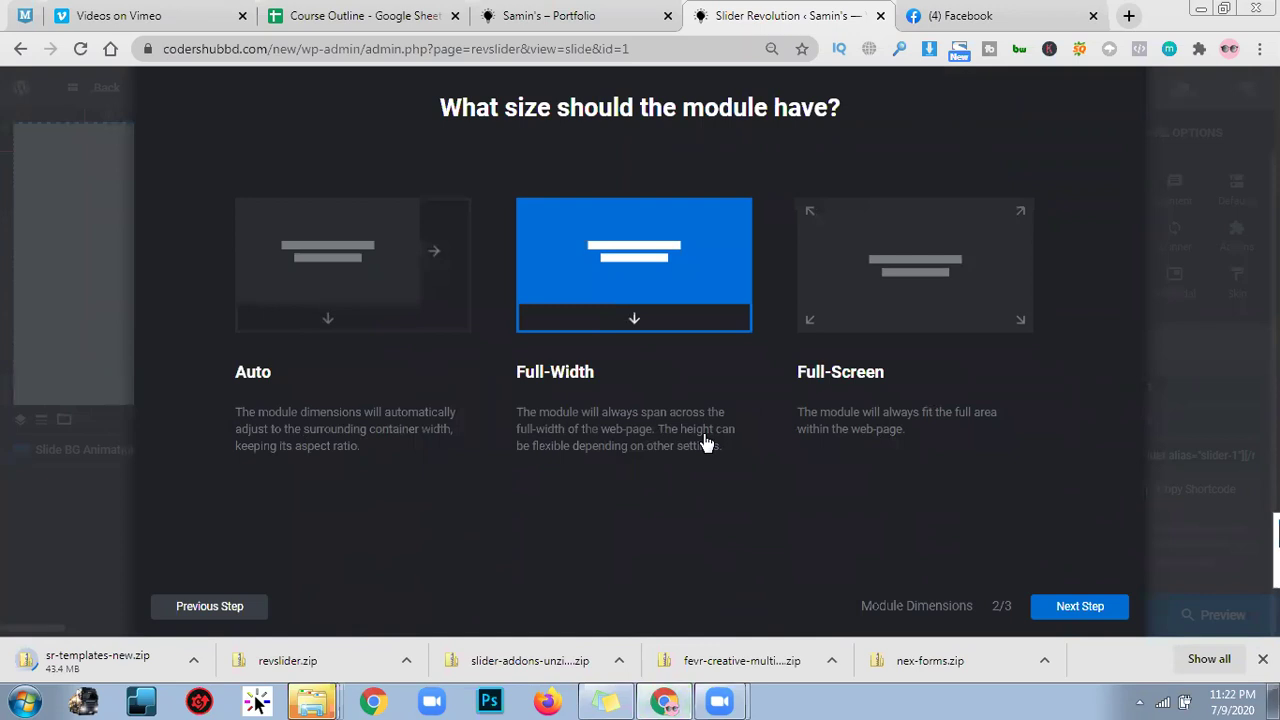
pyautogui.click(1064, 606)
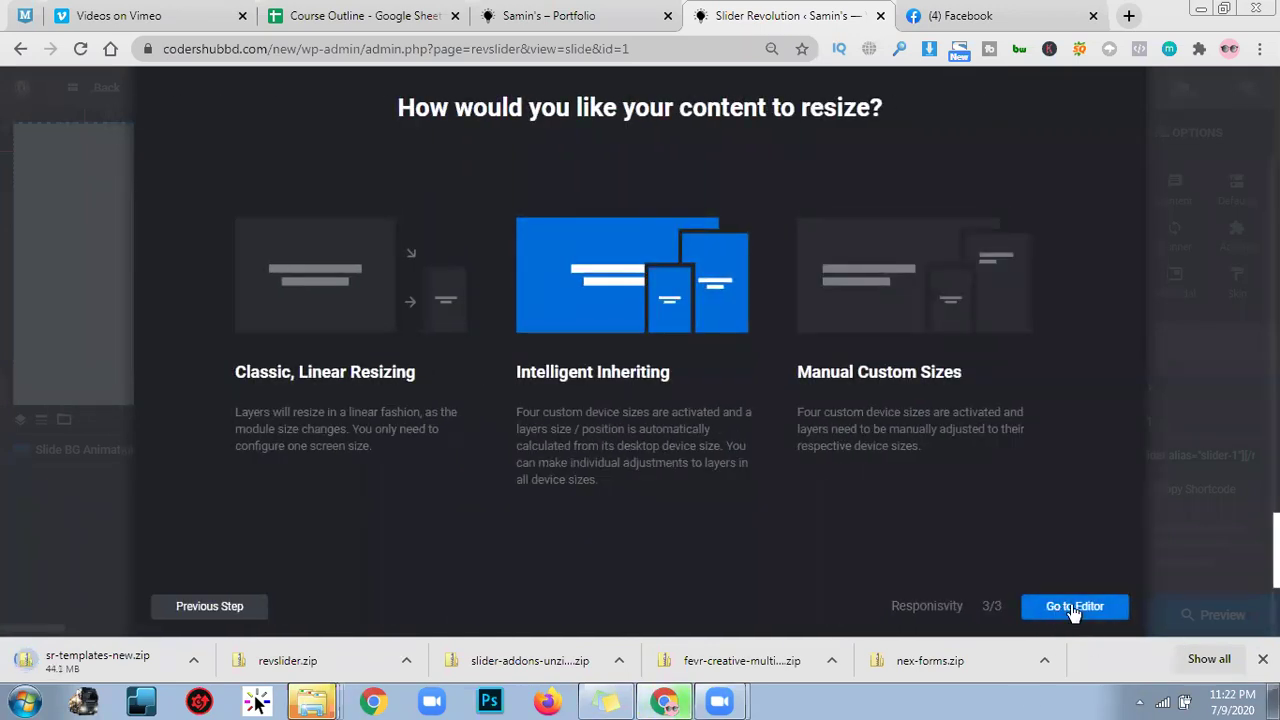
pyautogui.click(1073, 608)
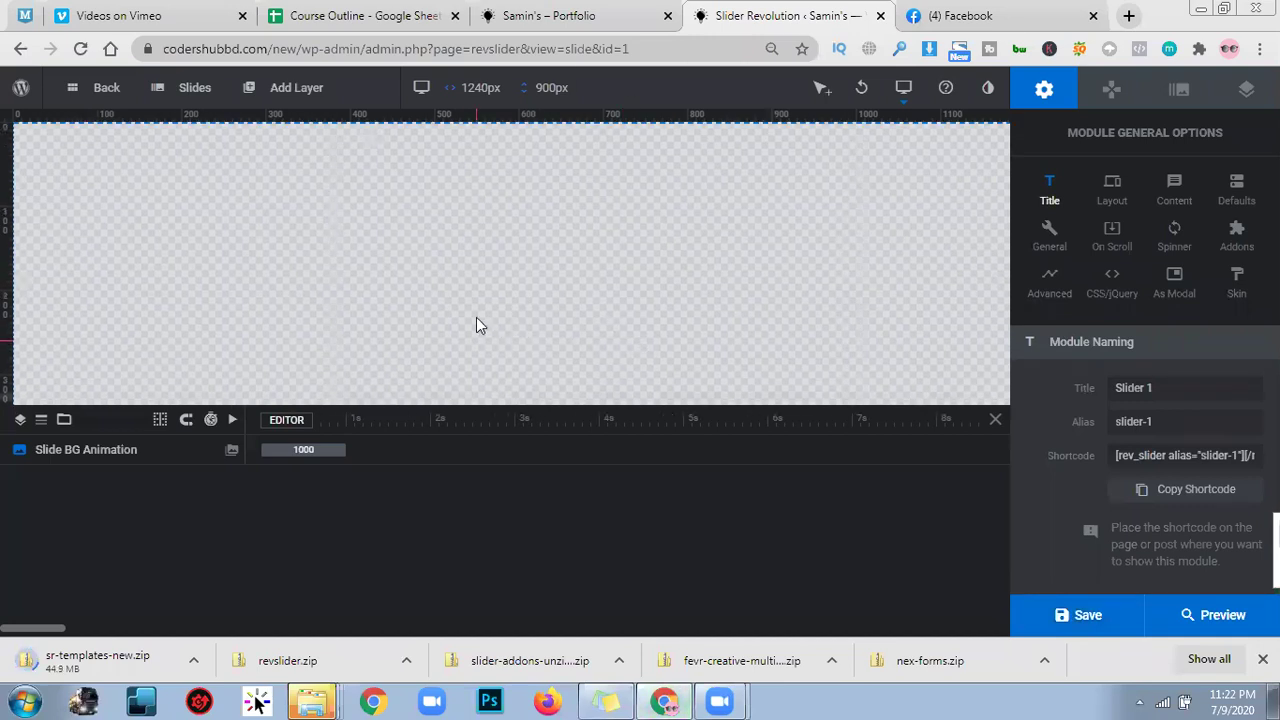
# Step: Set the slide's background source type to Image
pyautogui.hotkey('ctrl', '-')
pyautogui.hotkey('ctrl', '-')
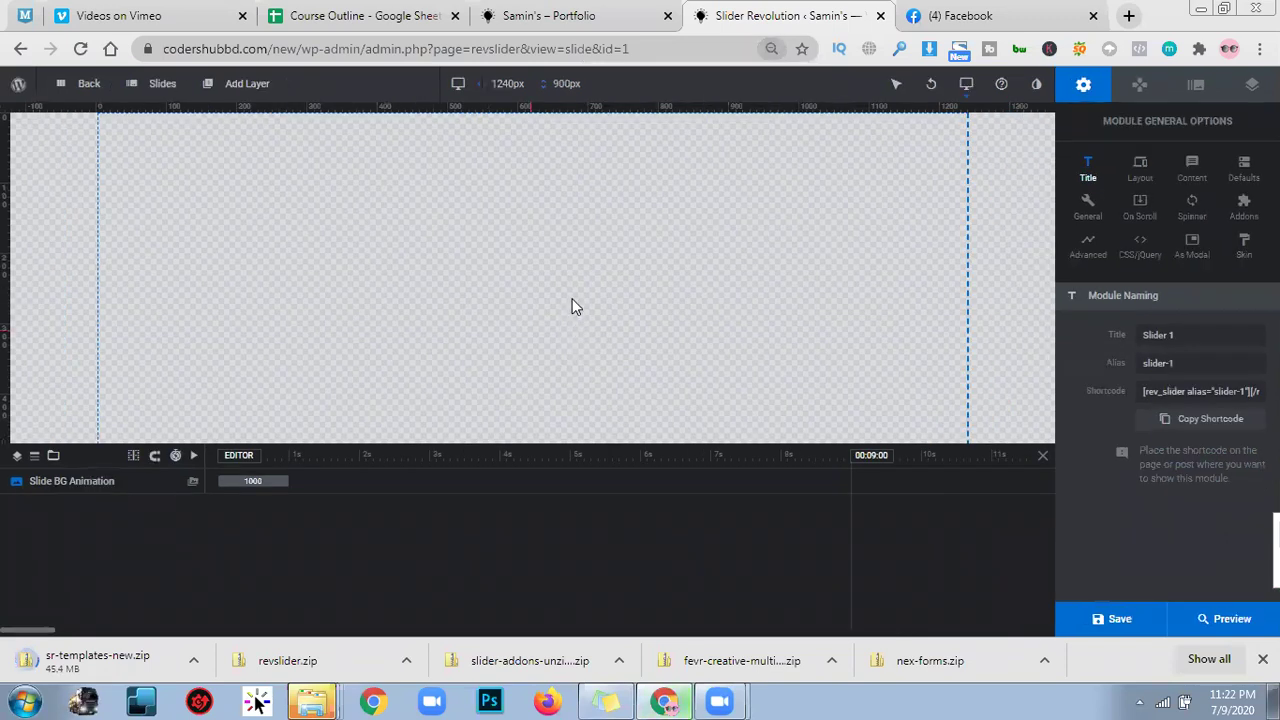
pyautogui.hotkey('ctrl', '-')
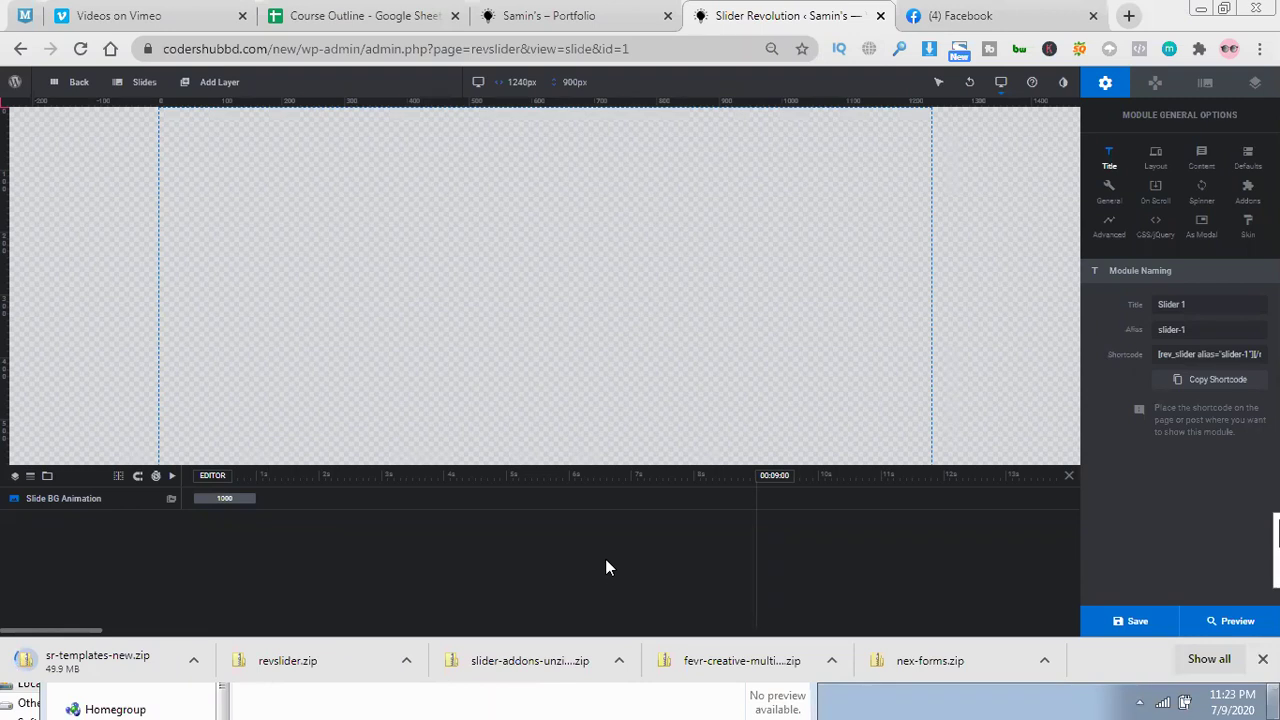
pyautogui.click(1160, 85)
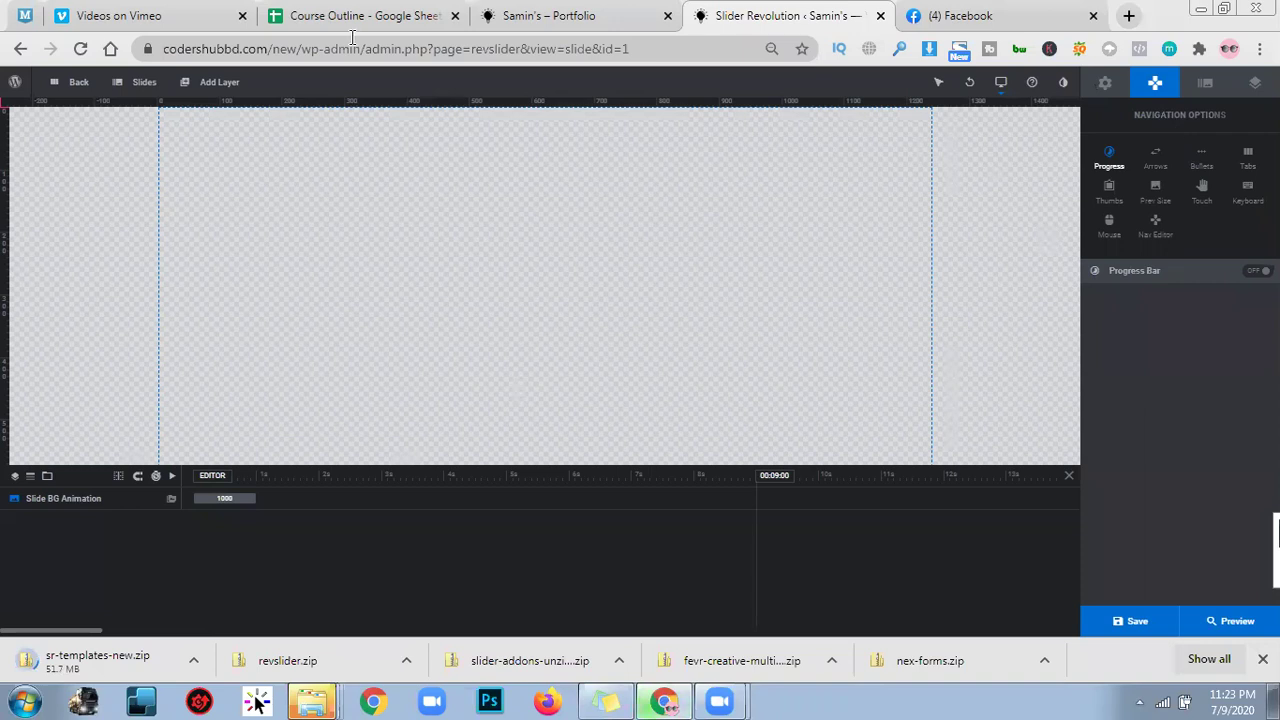
pyautogui.click(1206, 86)
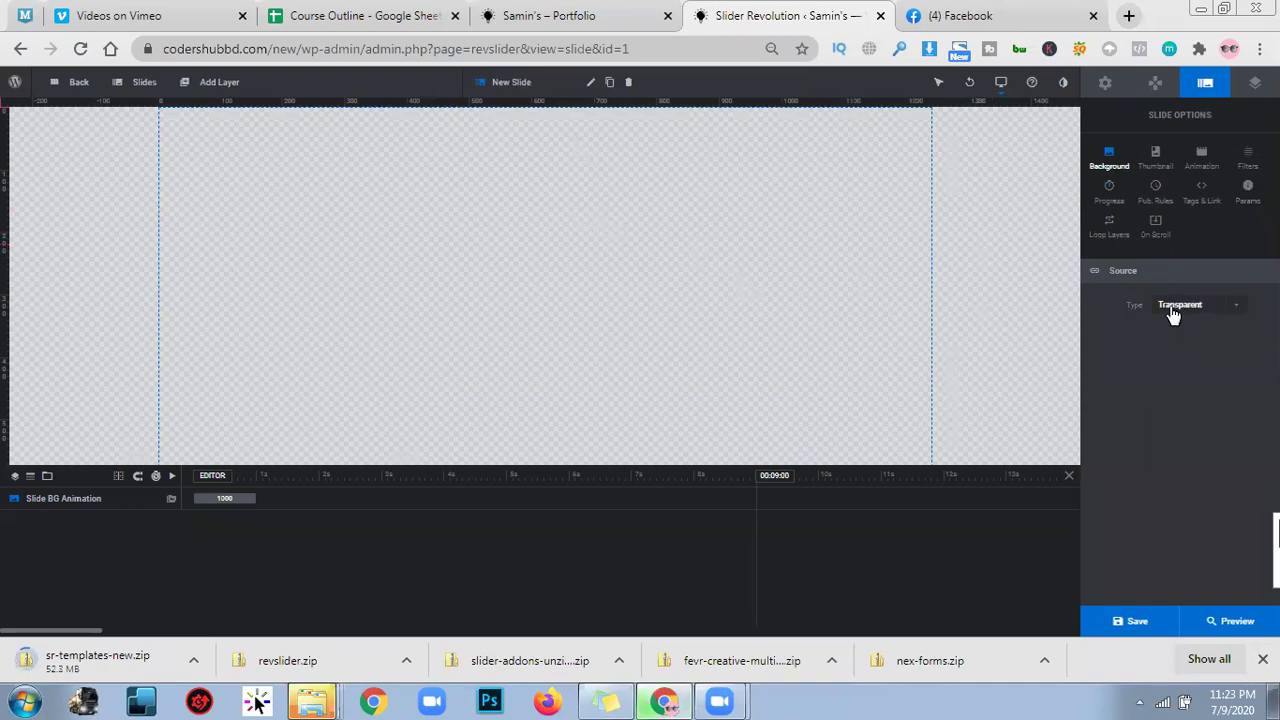
pyautogui.click(1176, 305)
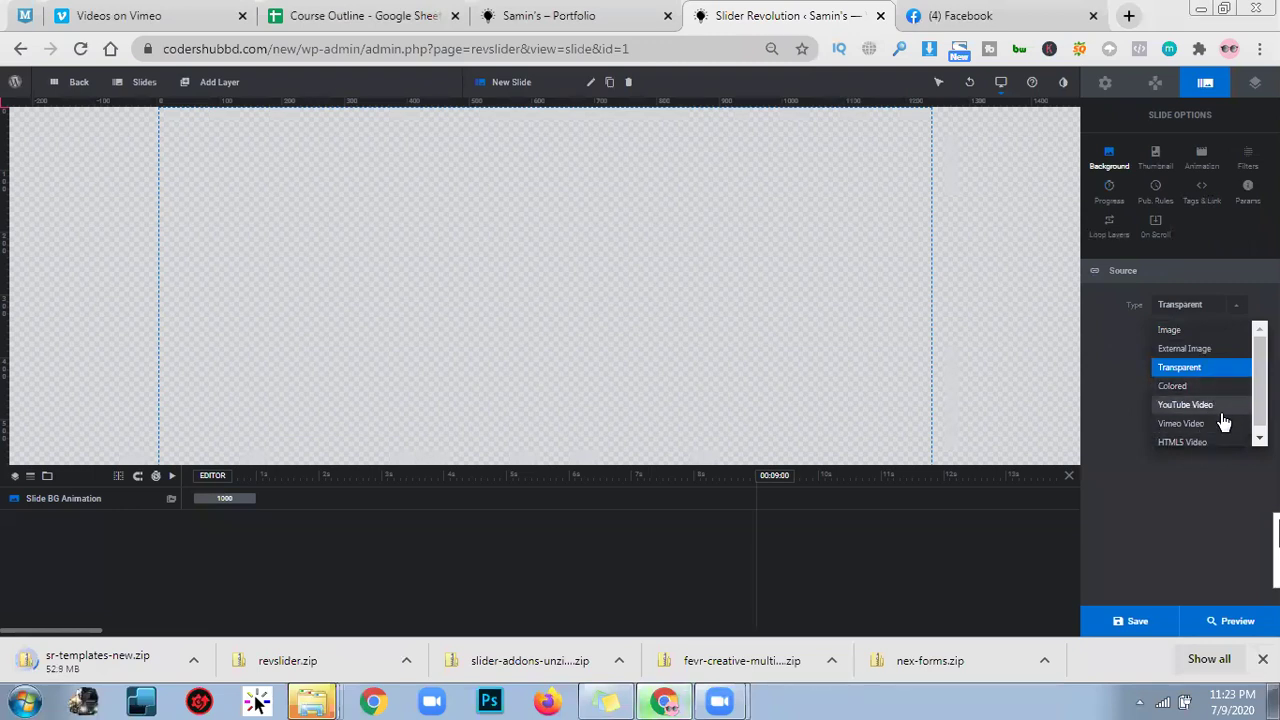
pyautogui.click(1237, 332)
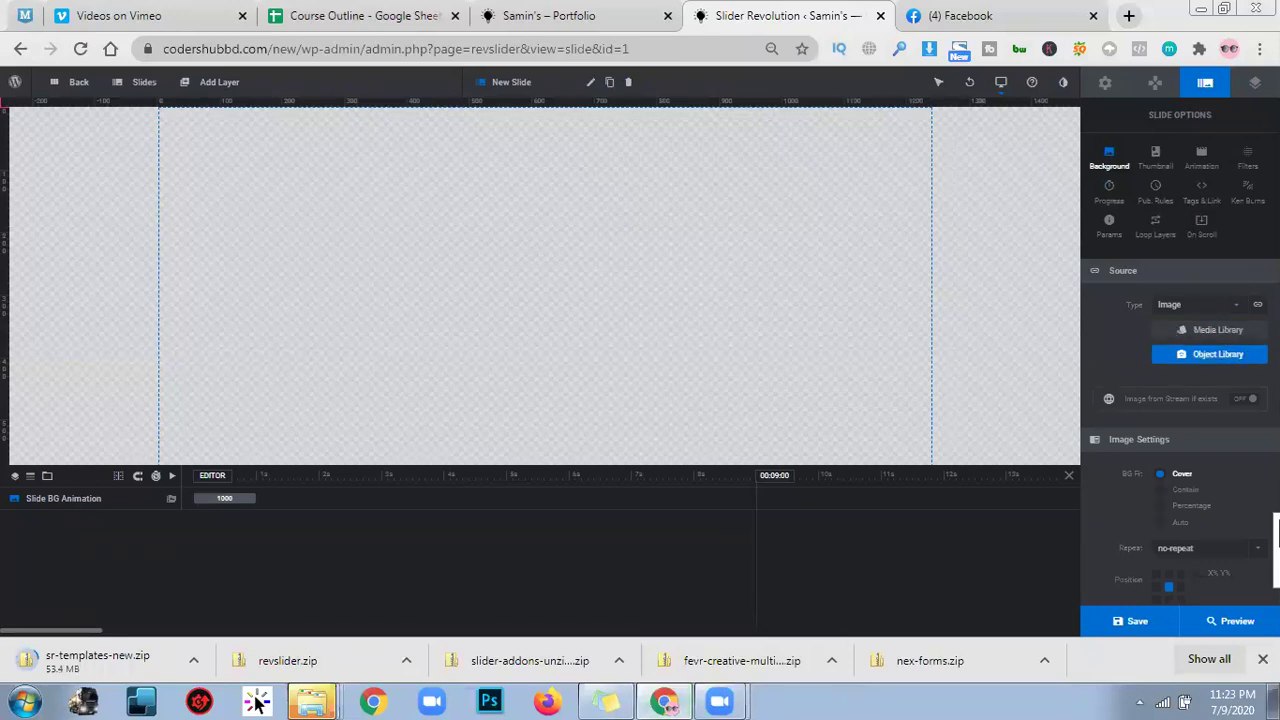
# Step: Insert the blue picture of a laptop and phone from the media library as the slide background
pyautogui.click(1231, 337)
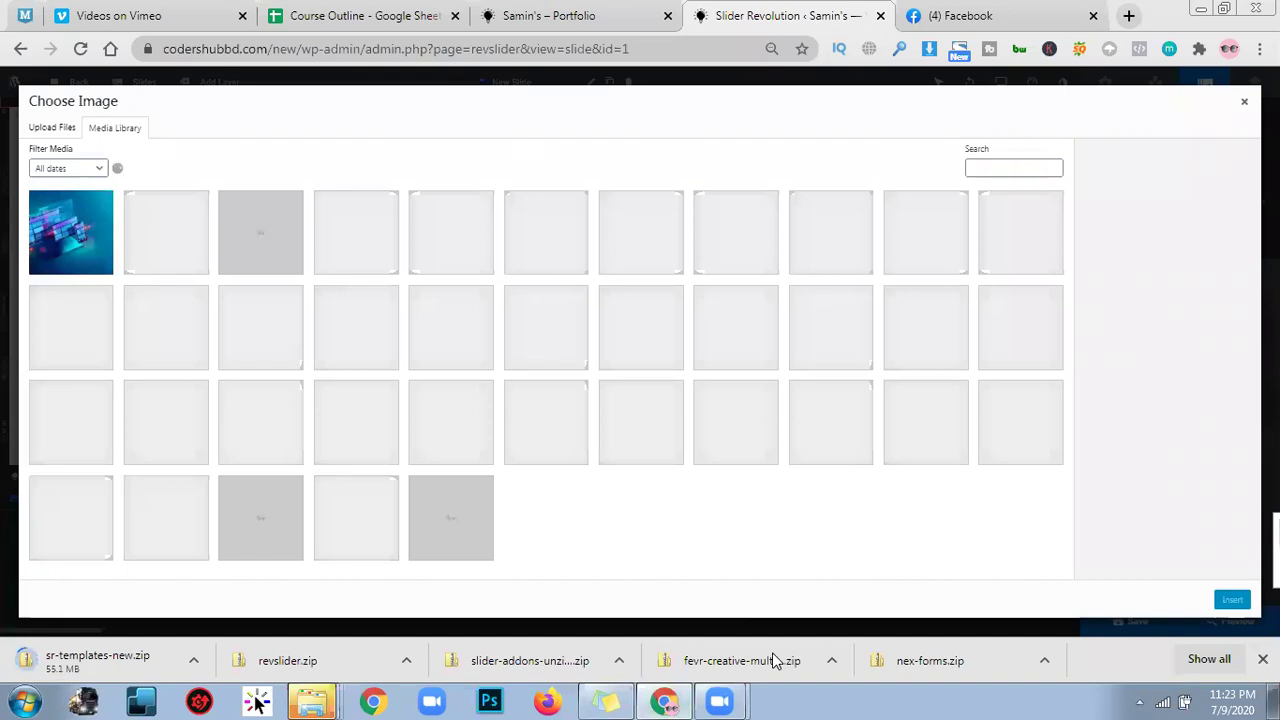
pyautogui.click(775, 660)
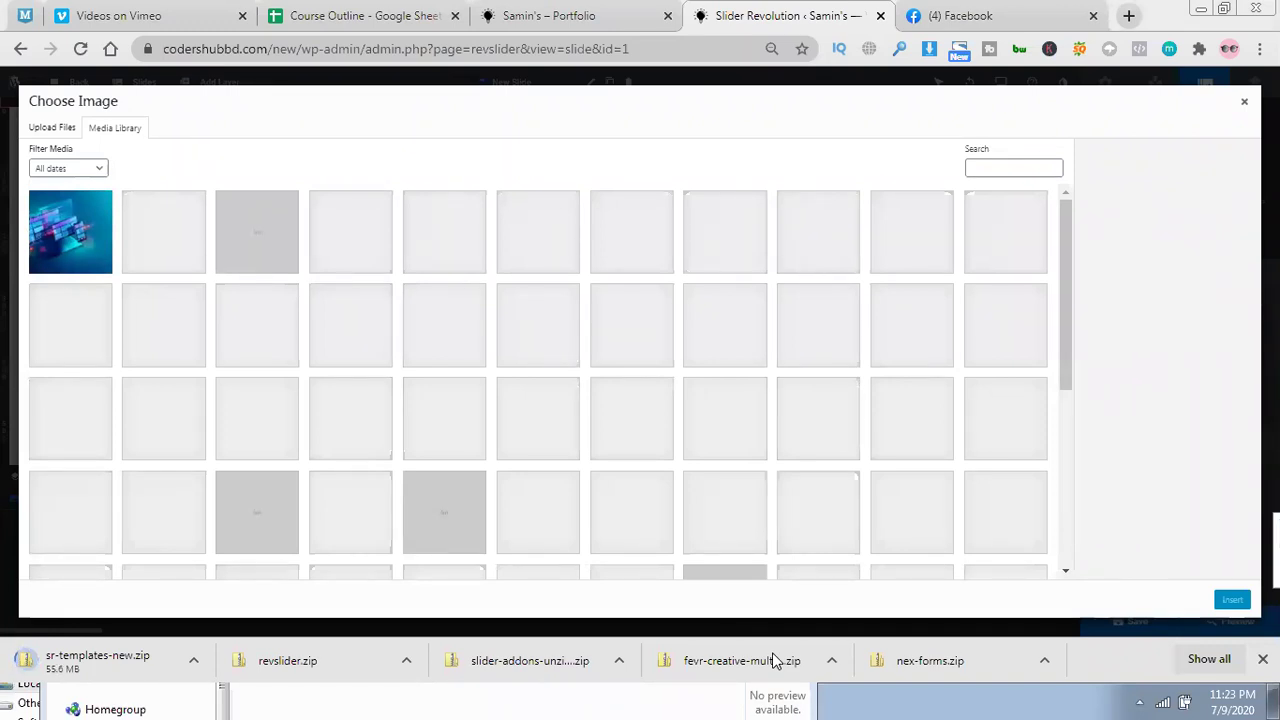
pyautogui.click(76, 256)
pyautogui.click(1232, 600)
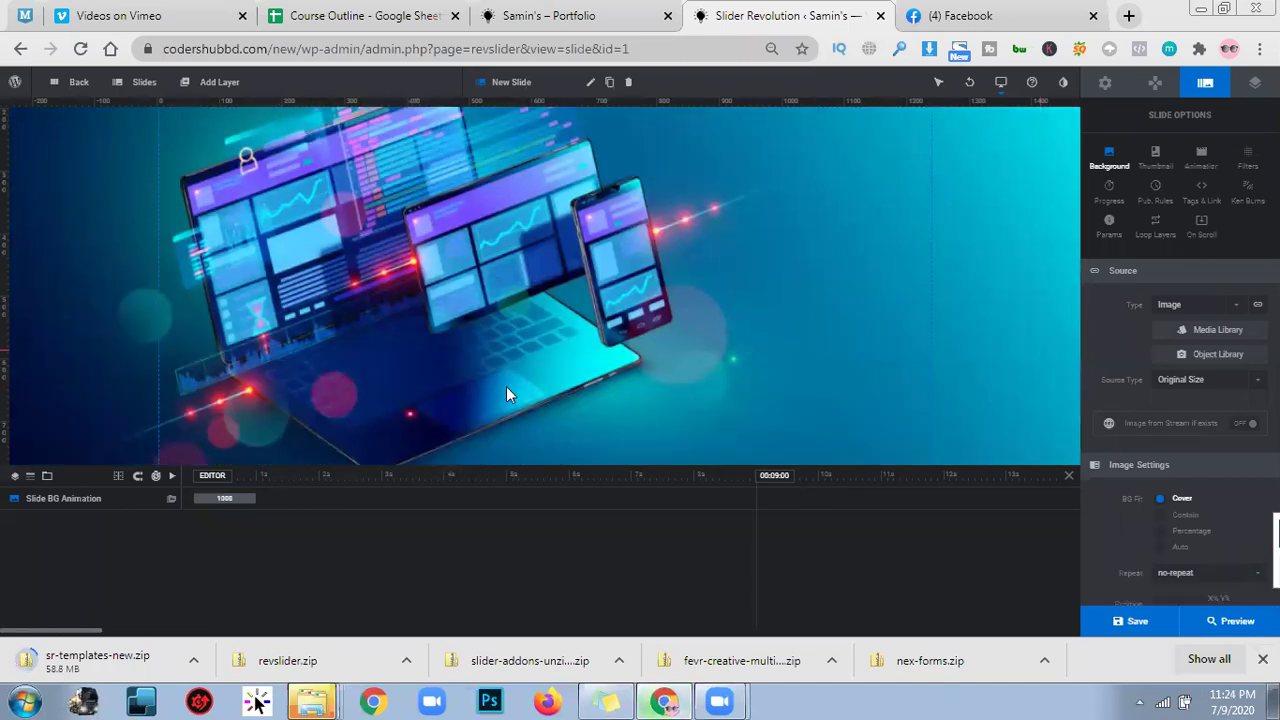
# Step: Try the Contain and Percentage fits on the background image, ending with the fit set to Auto
pyautogui.click(1166, 380)
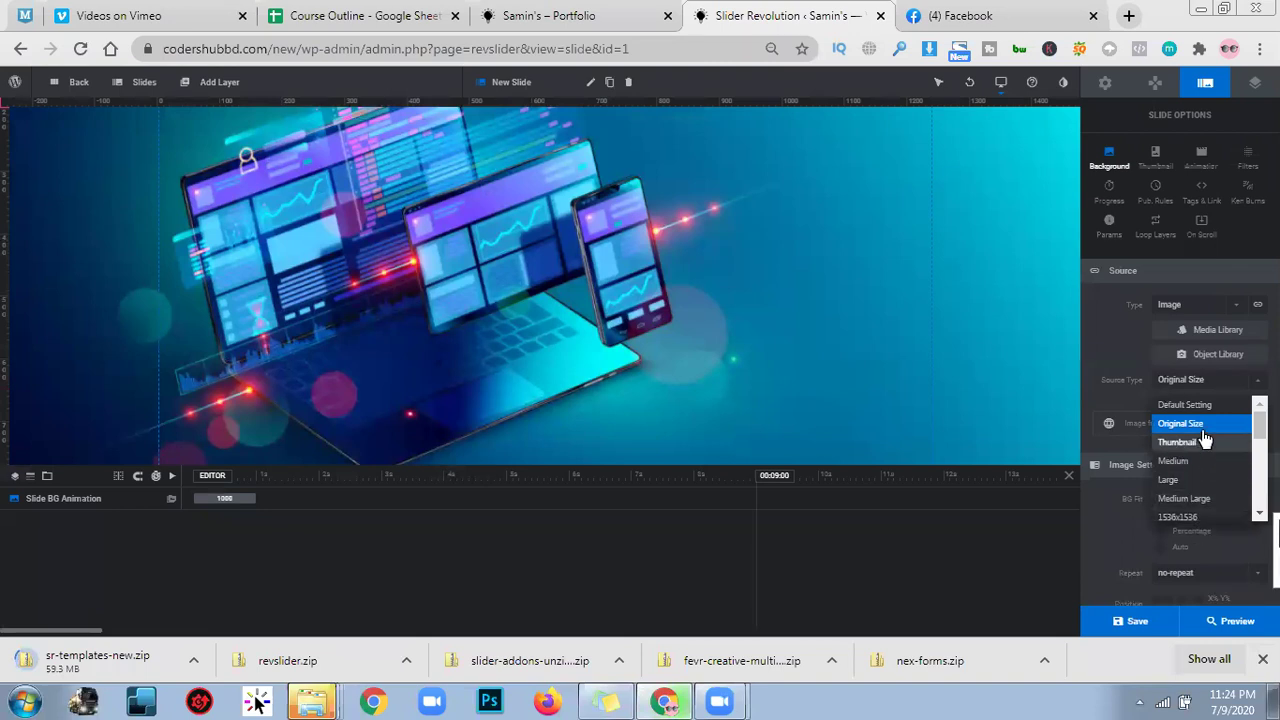
pyautogui.click(1104, 379)
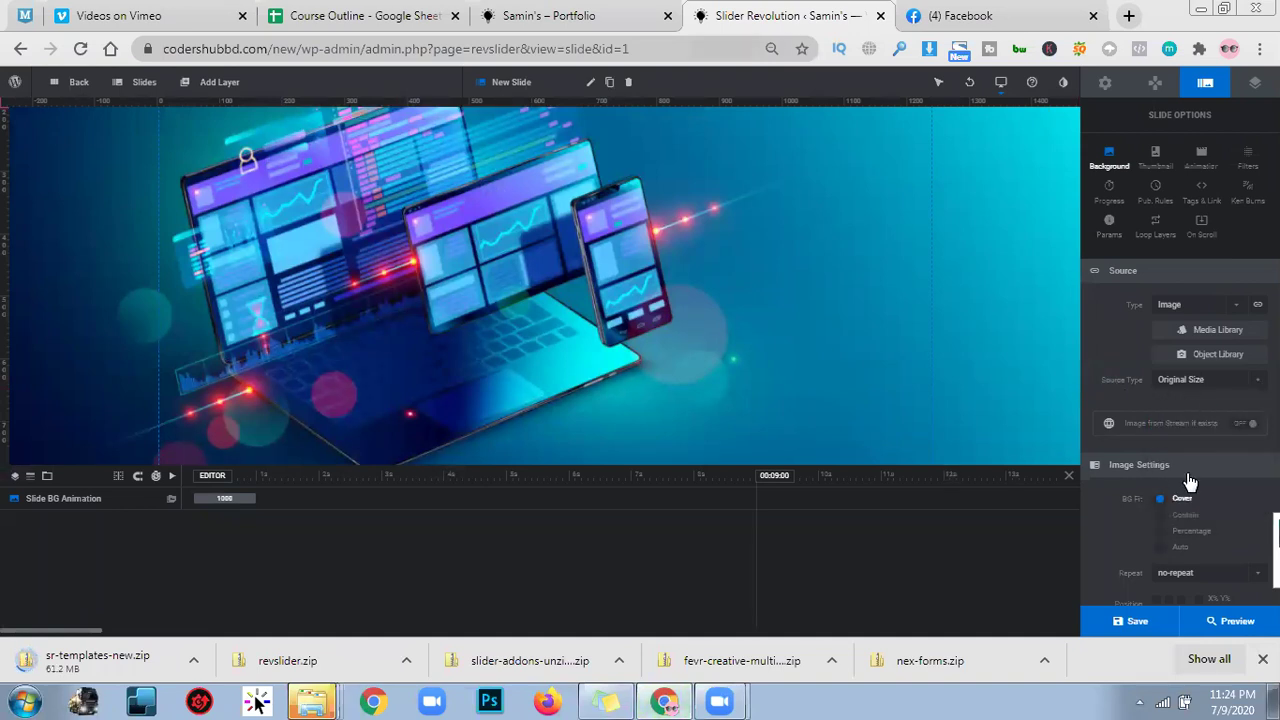
pyautogui.scroll(-1, 1203, 483)
pyautogui.scroll(-1, 1203, 483)
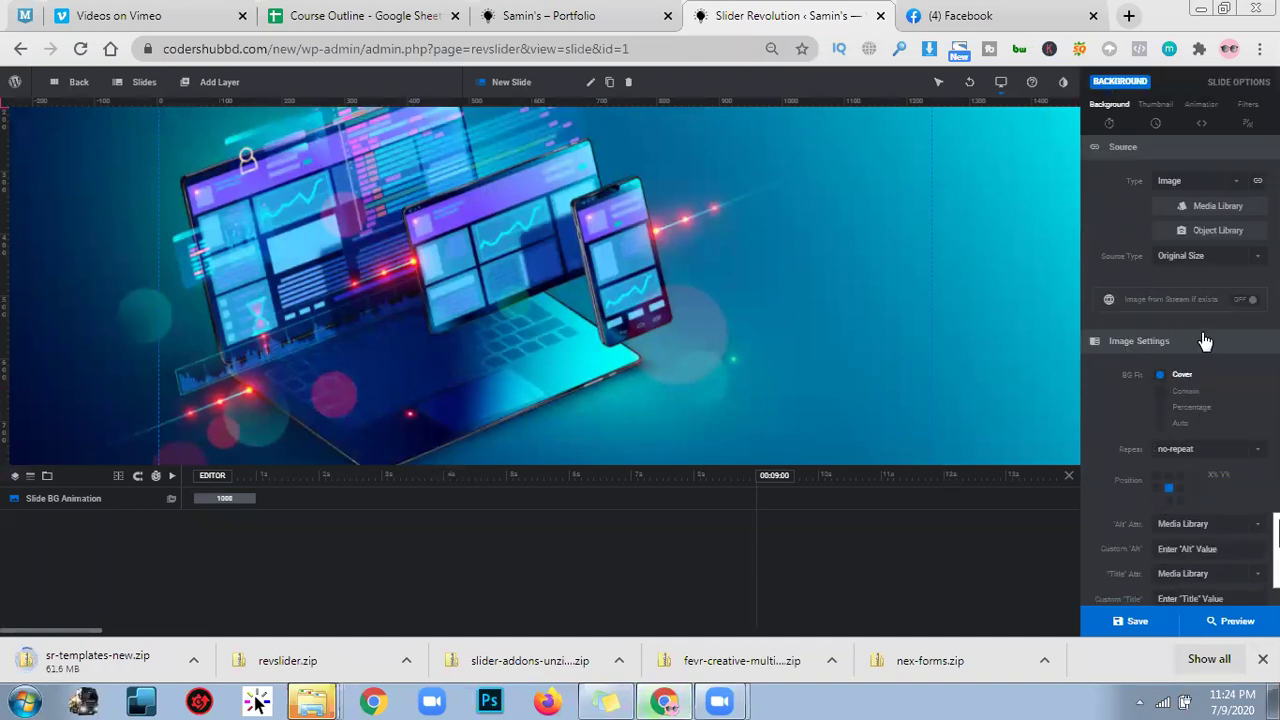
pyautogui.click(1188, 394)
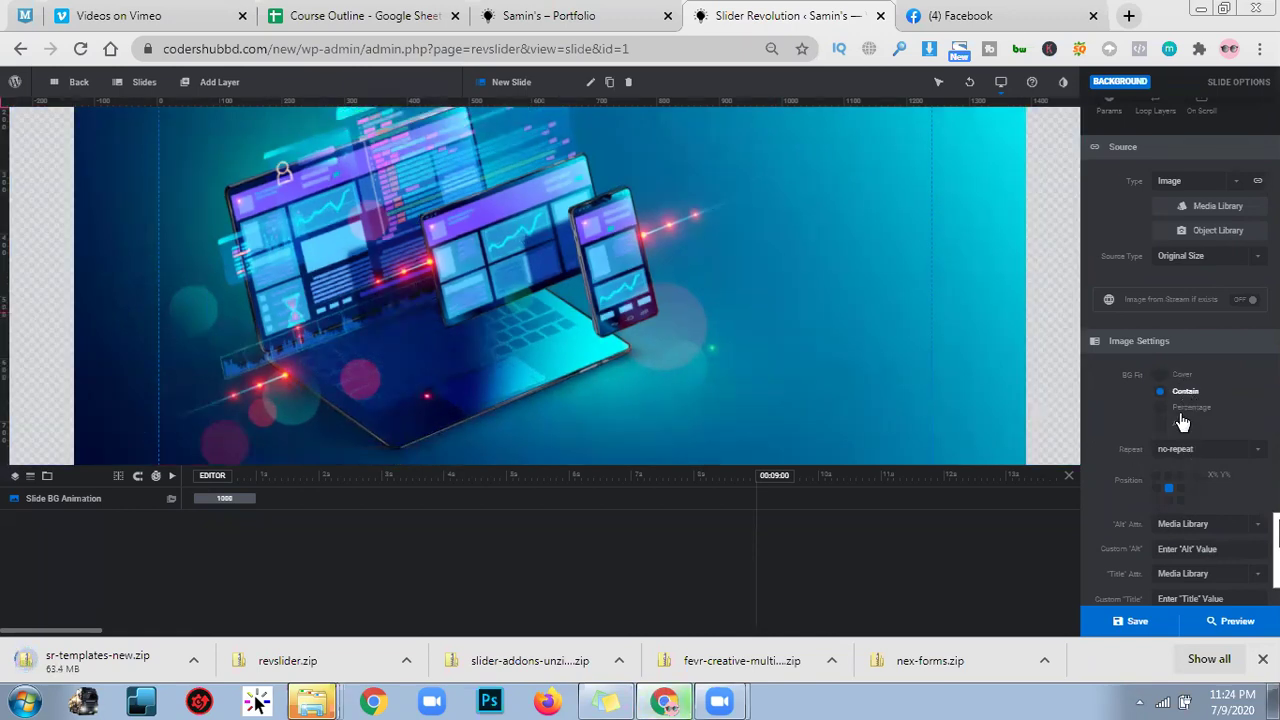
pyautogui.click(1179, 407)
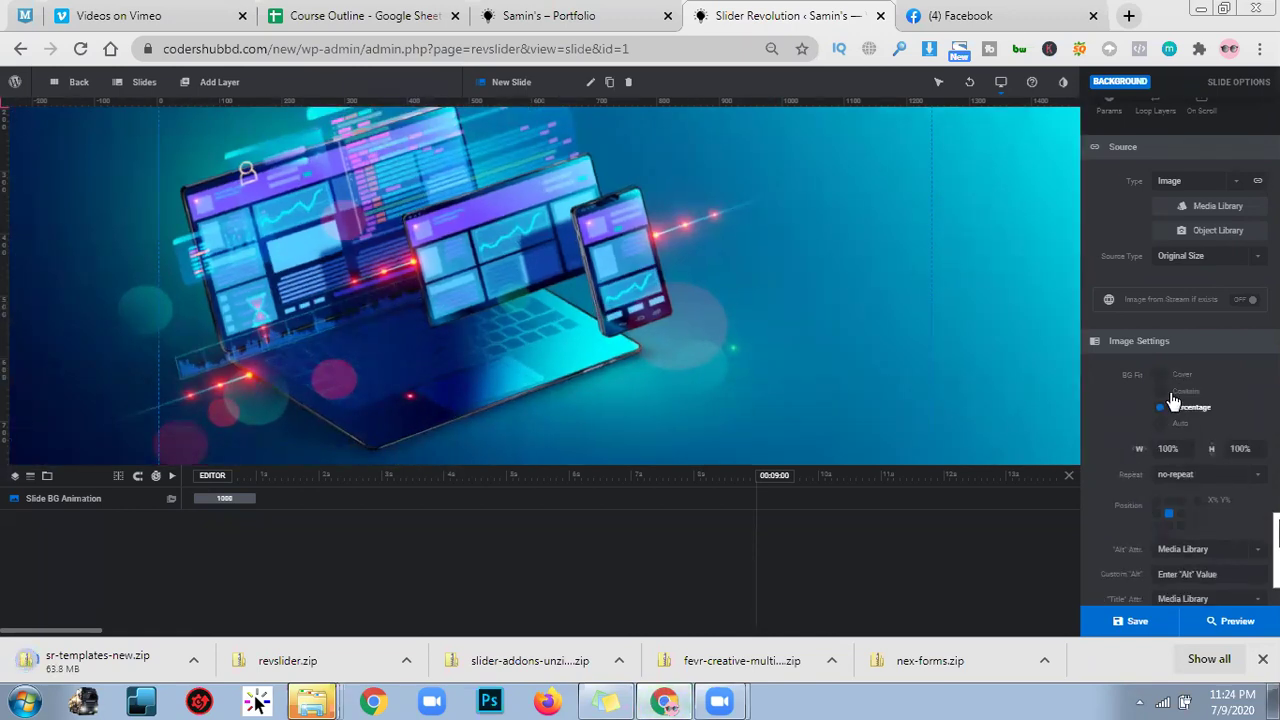
pyautogui.click(1162, 424)
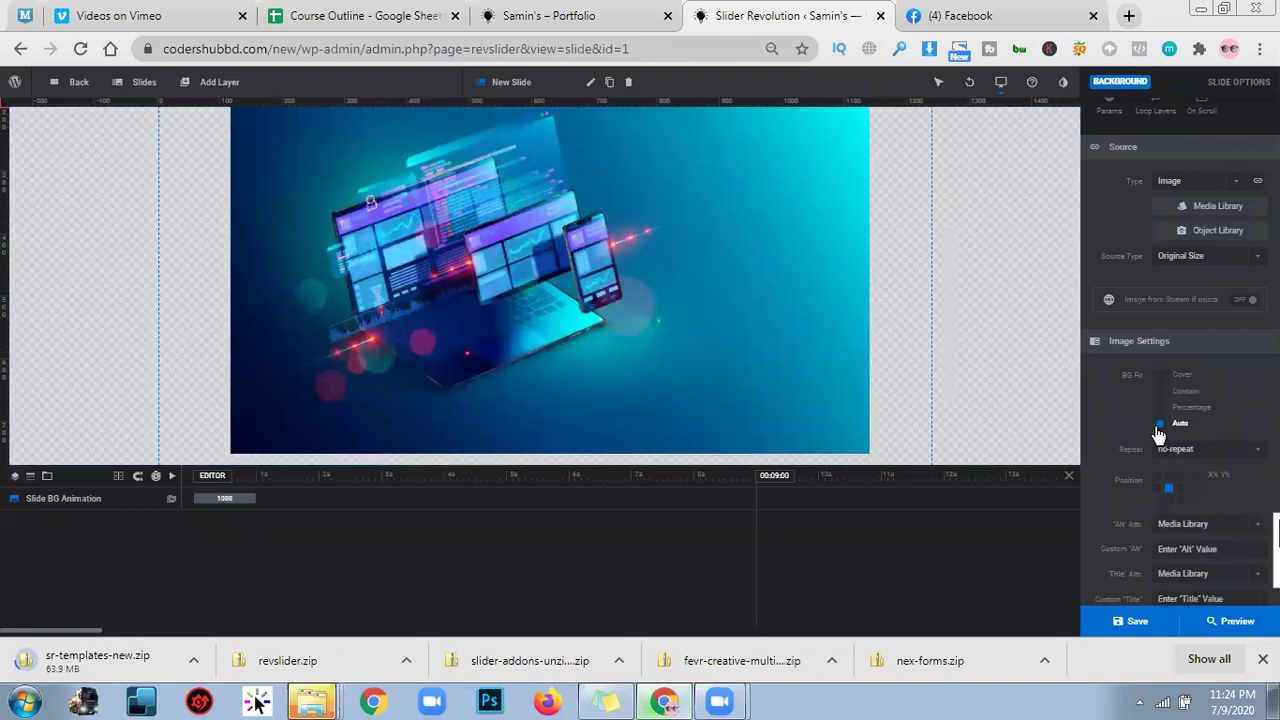
# Step: Set the background image's fit to Cover
pyautogui.click(1163, 376)
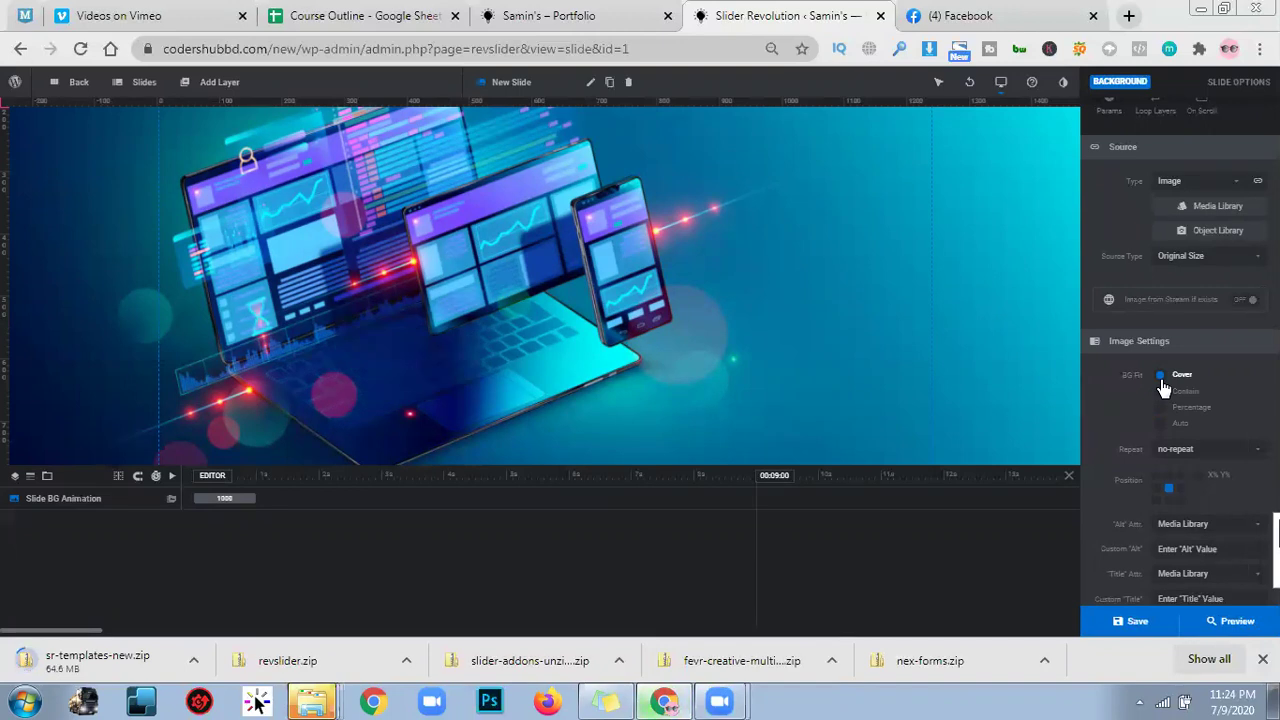
pyautogui.scroll(-1, 1145, 440)
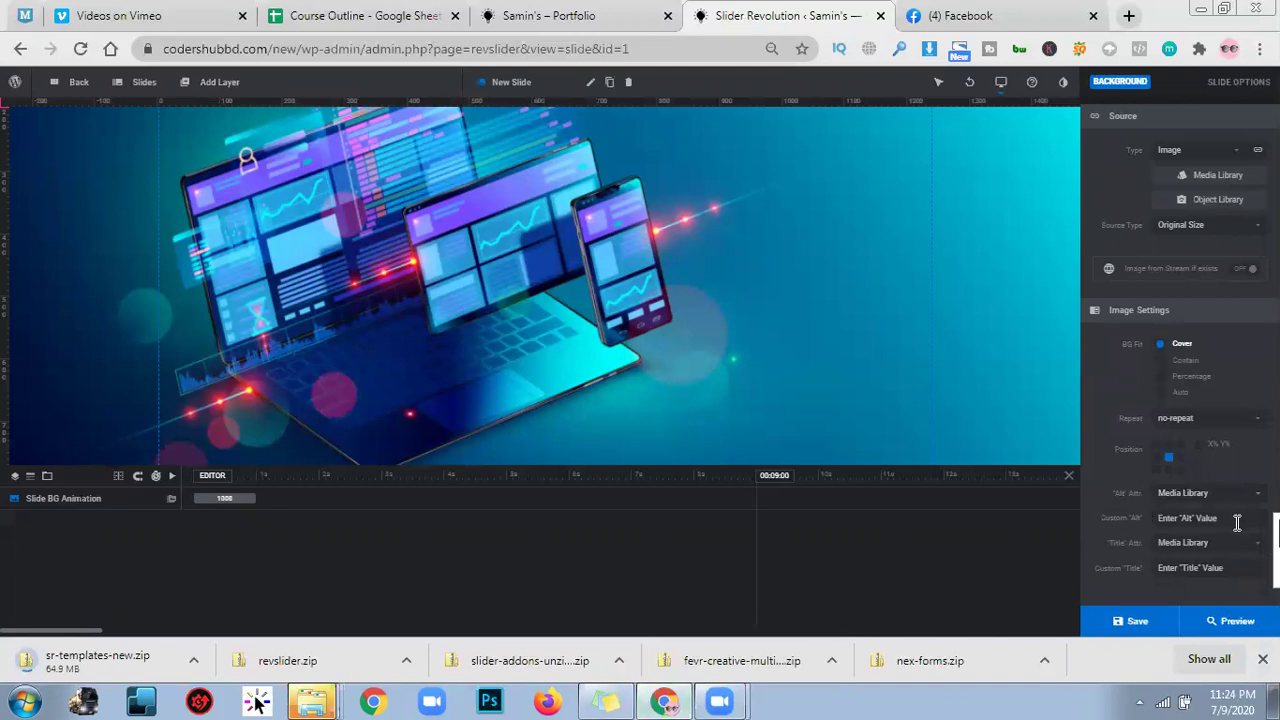
pyautogui.scroll(3, 1155, 560)
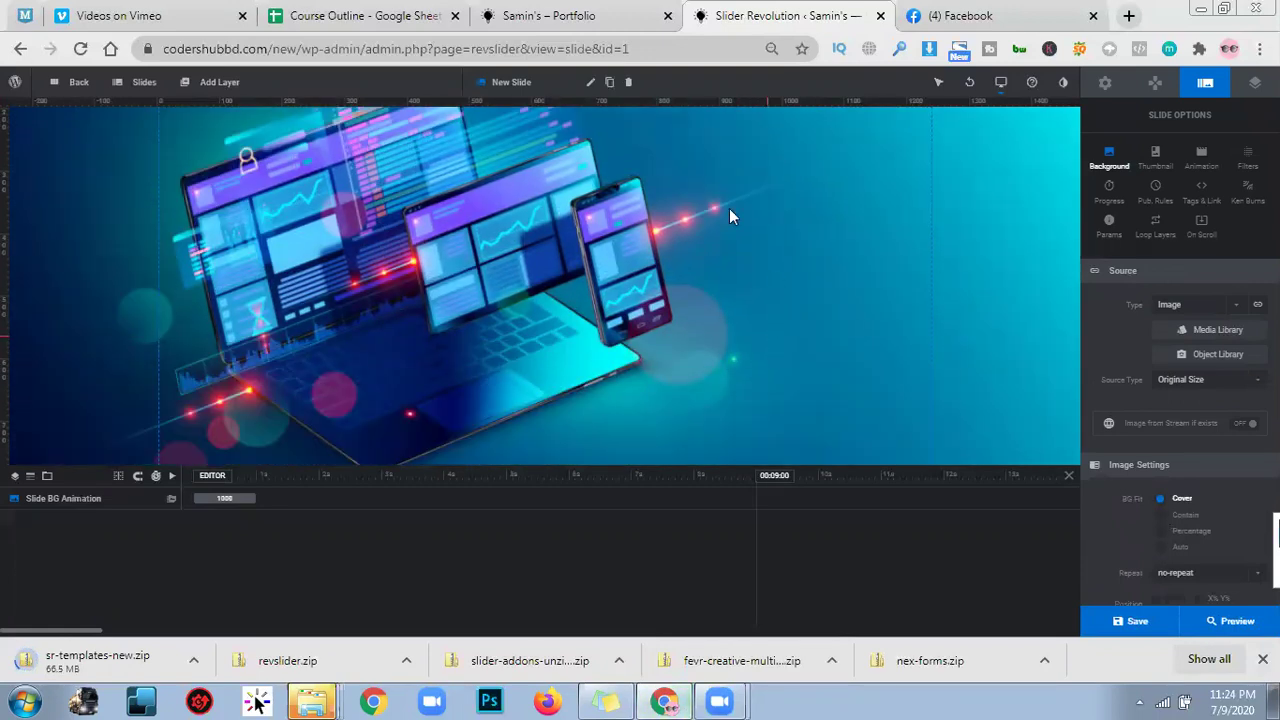
# Step: Check the headline and tagline on the portfolio page, and add a text layer over the laptop screen in the slide
pyautogui.click(571, 14)
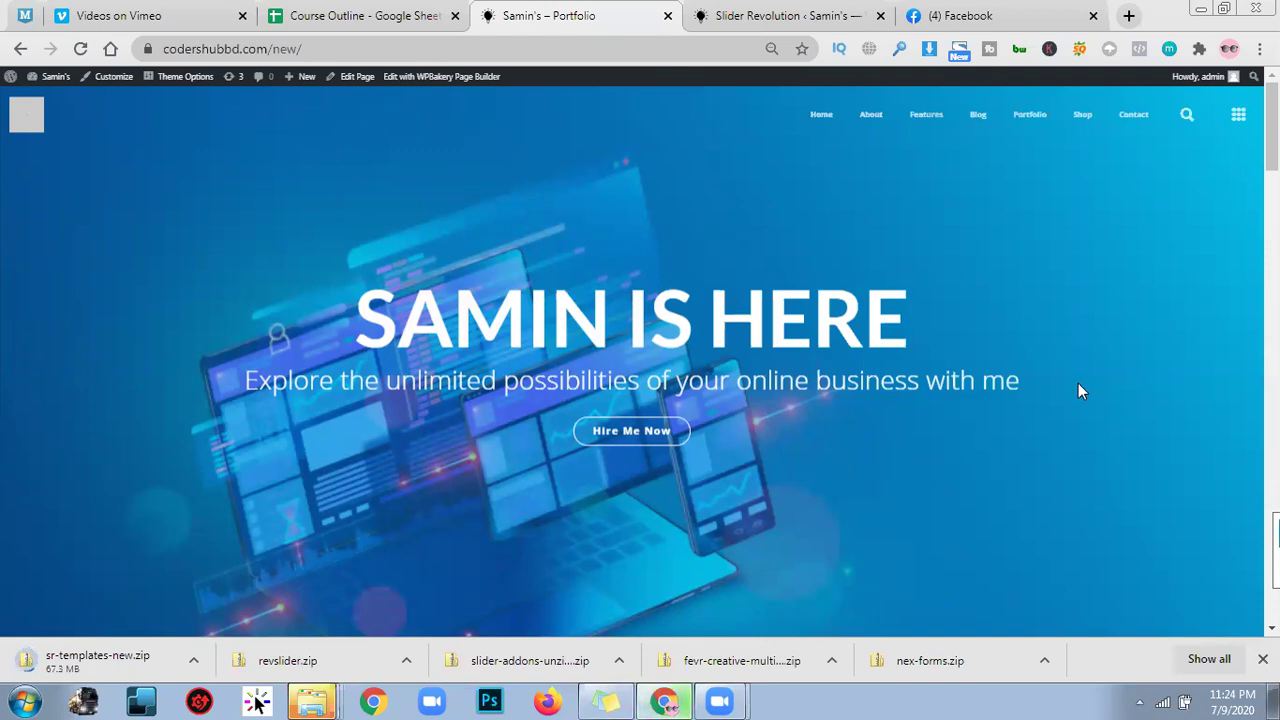
pyautogui.tripleClick(737, 306)
pyautogui.tripleClick(926, 374)
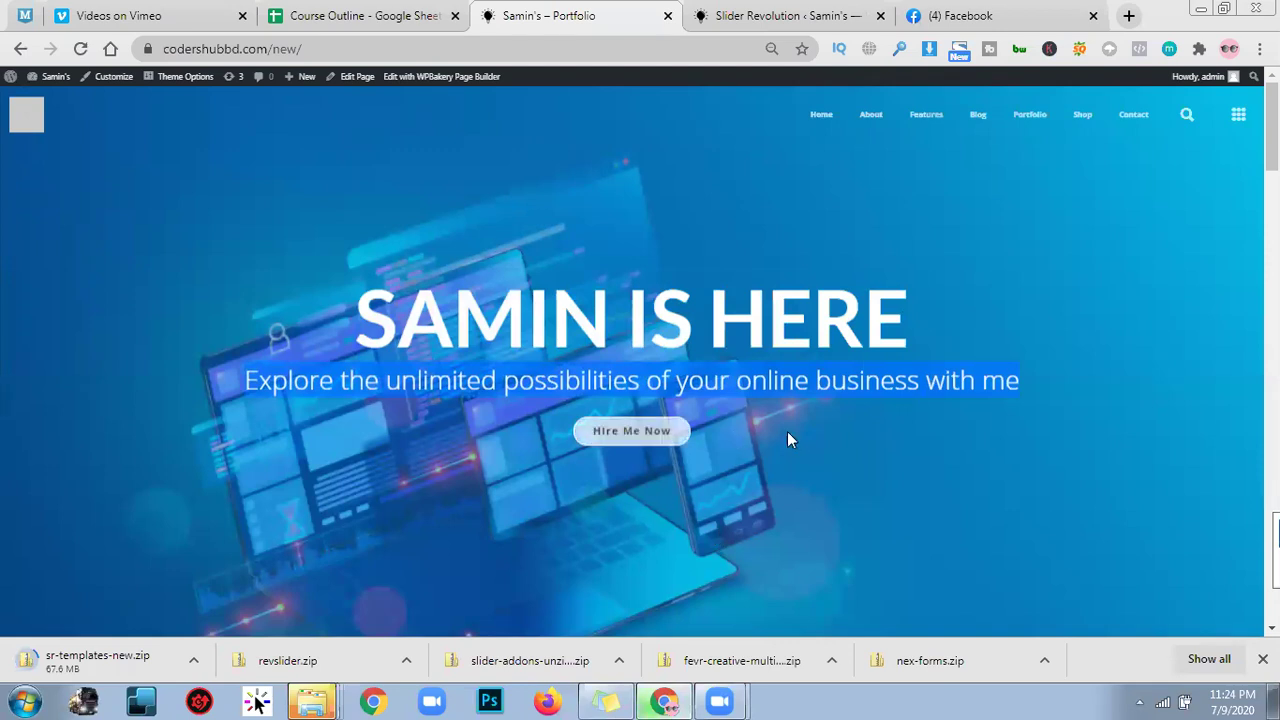
pyautogui.click(779, 22)
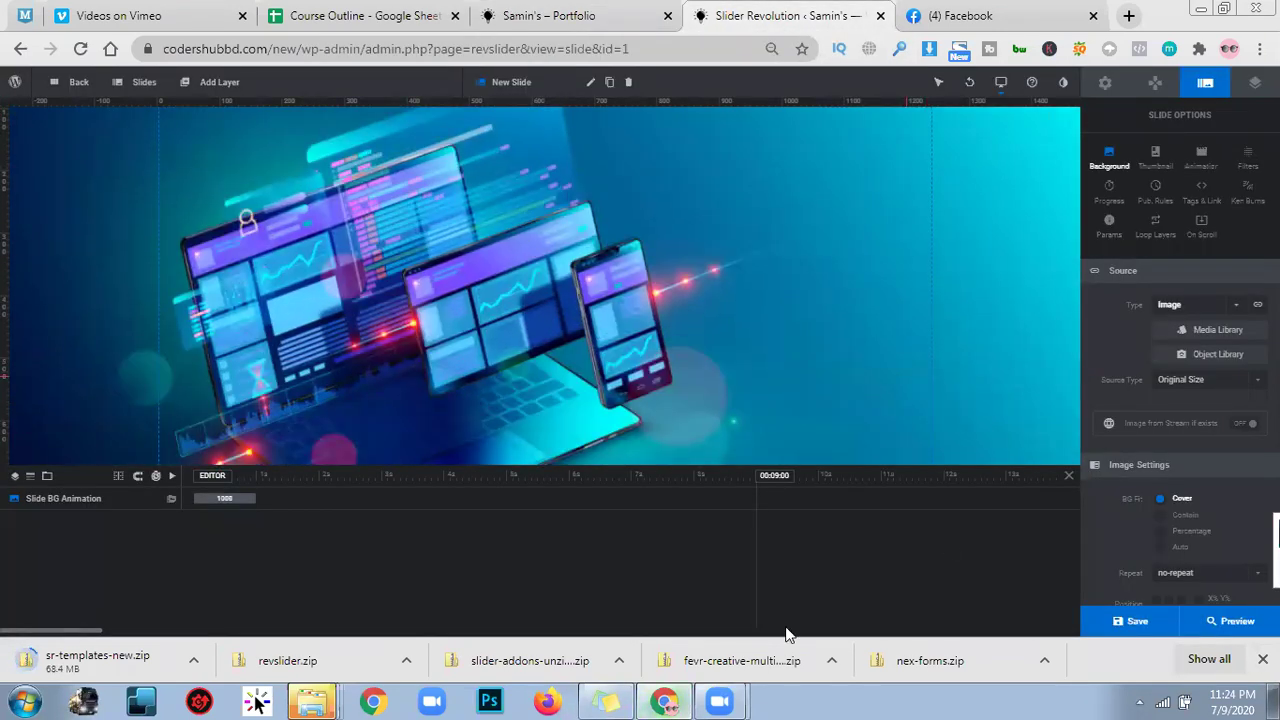
pyautogui.moveTo(222, 86)
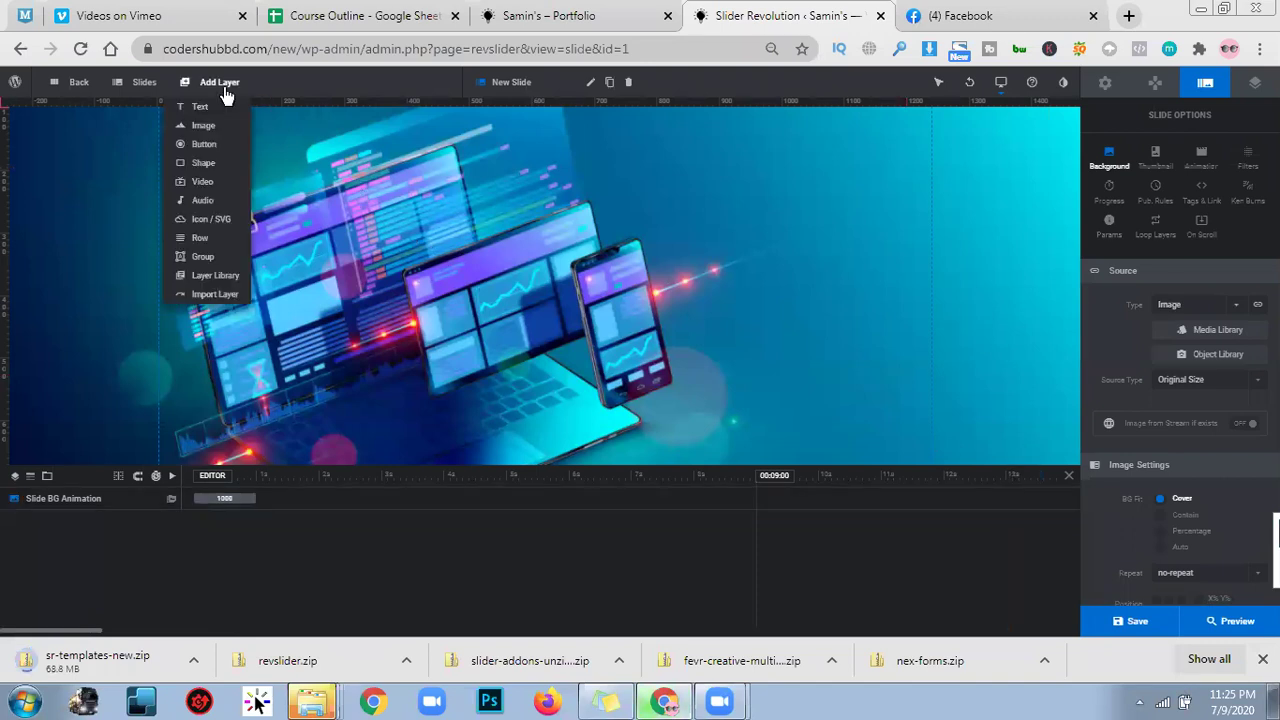
pyautogui.moveTo(224, 118)
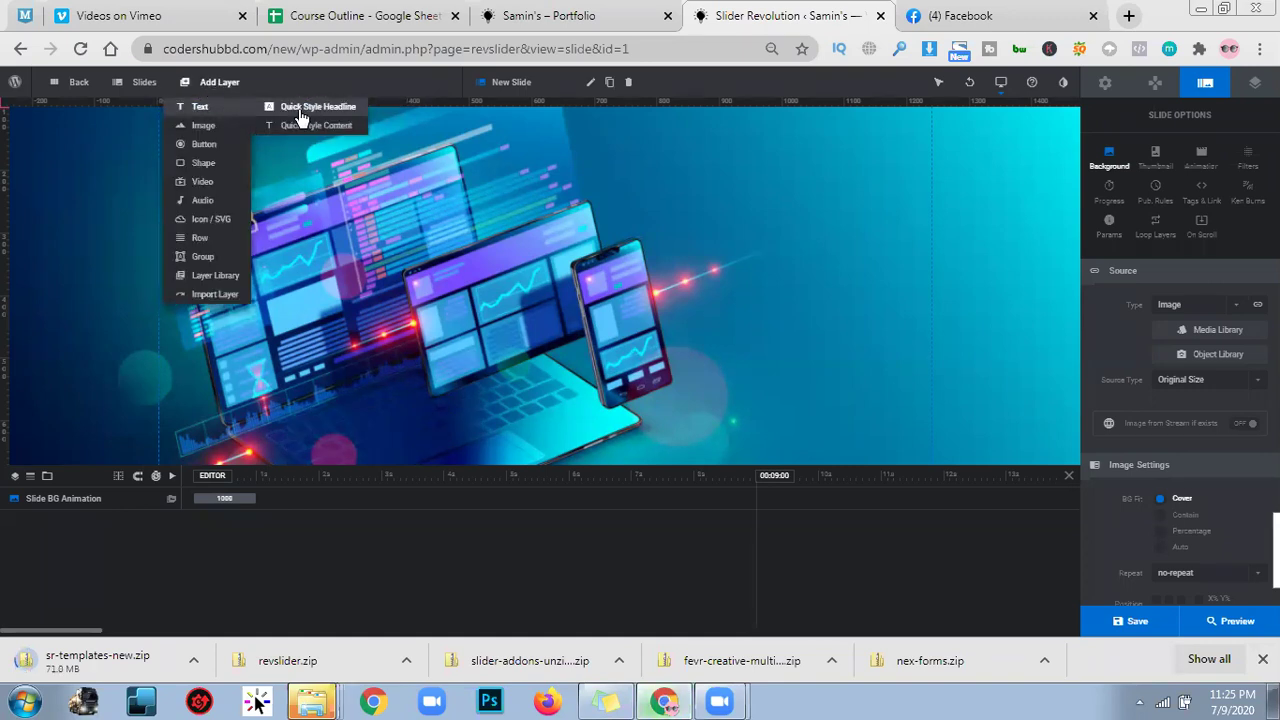
pyautogui.click(198, 106)
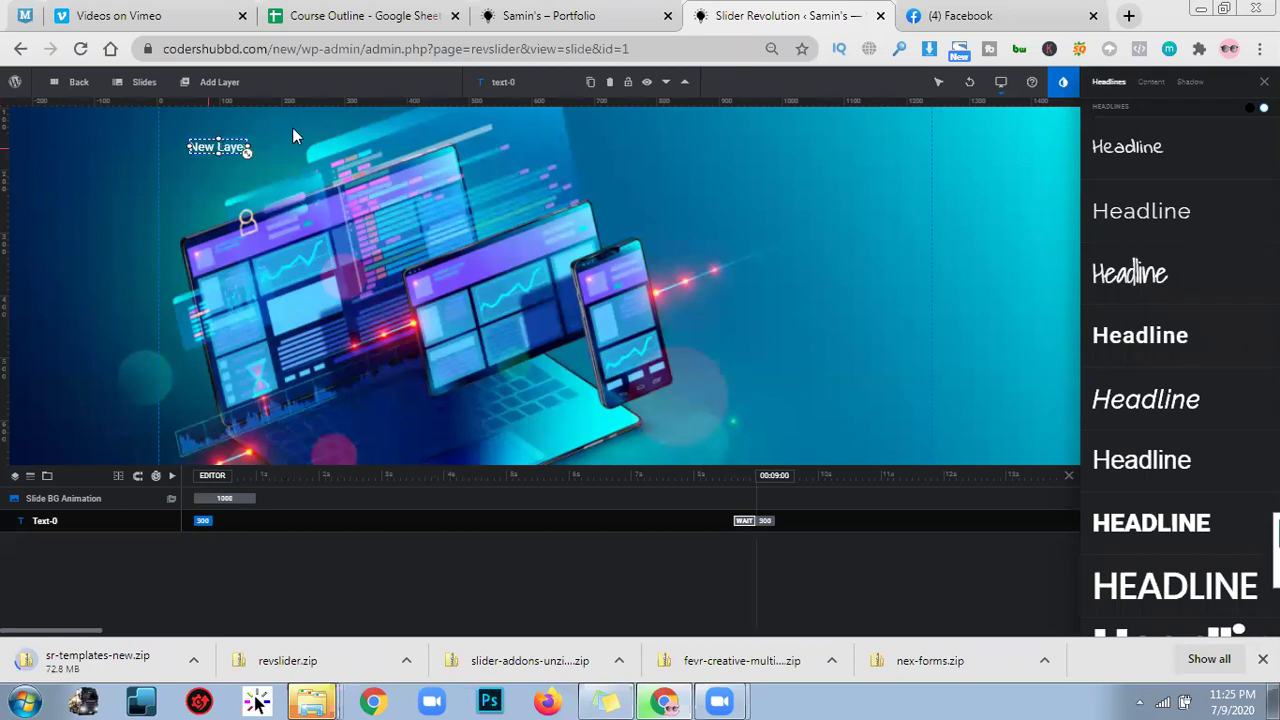
pyautogui.moveTo(218, 147); pyautogui.dragTo(395, 203)
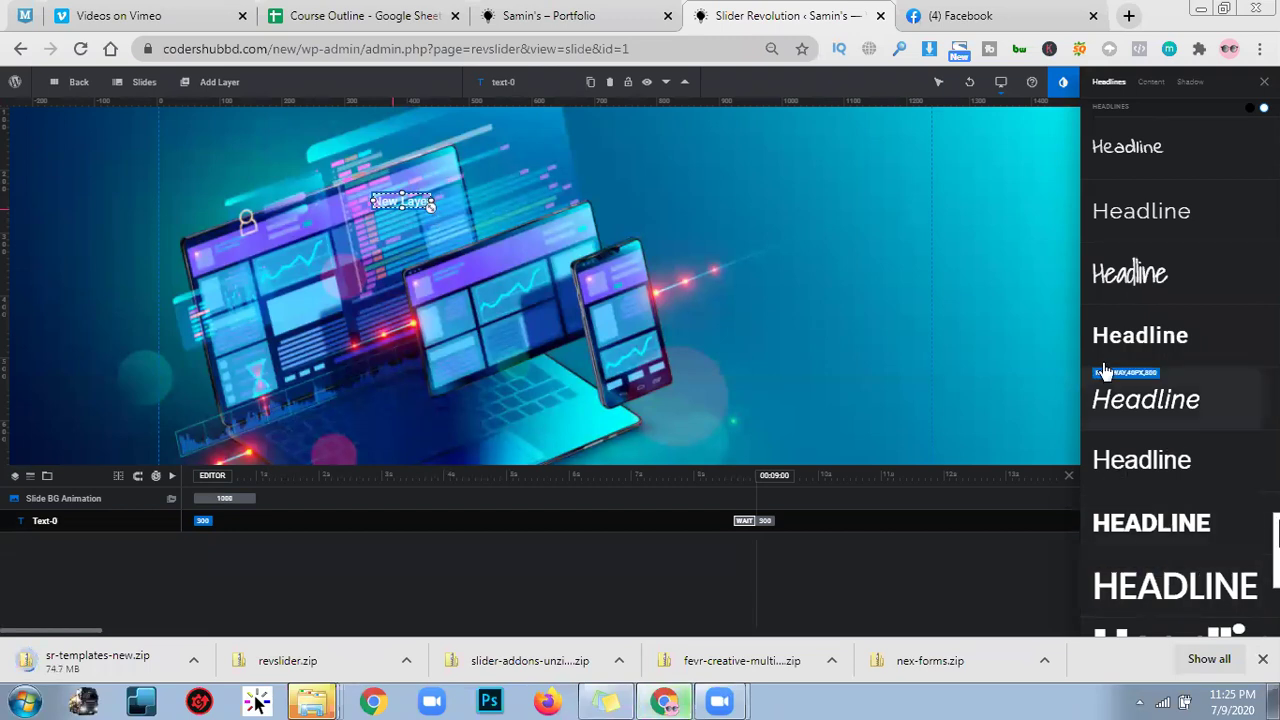
# Step: Apply the medium-weight uppercase HEADLINE quick style to the new text layer and compare it with the portfolio page's headline
pyautogui.scroll(-10, 1160, 520)
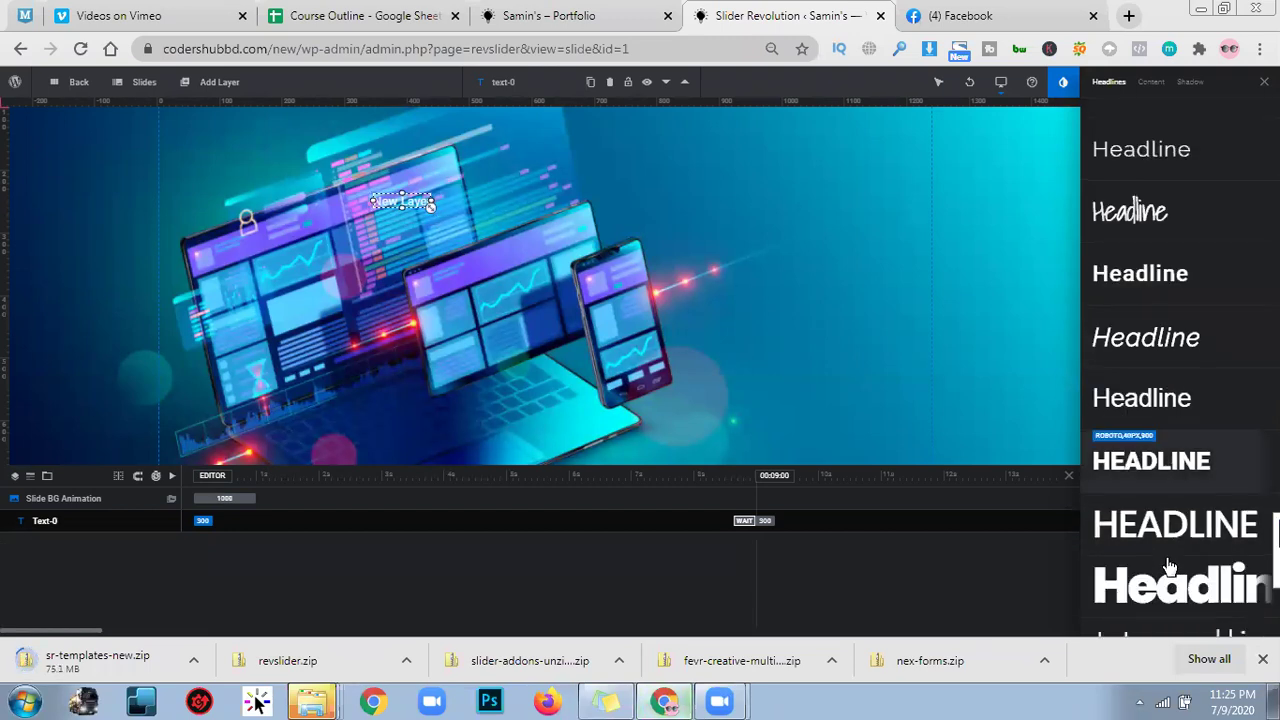
pyautogui.scroll(5, 1168, 565)
pyautogui.scroll(3, 1168, 565)
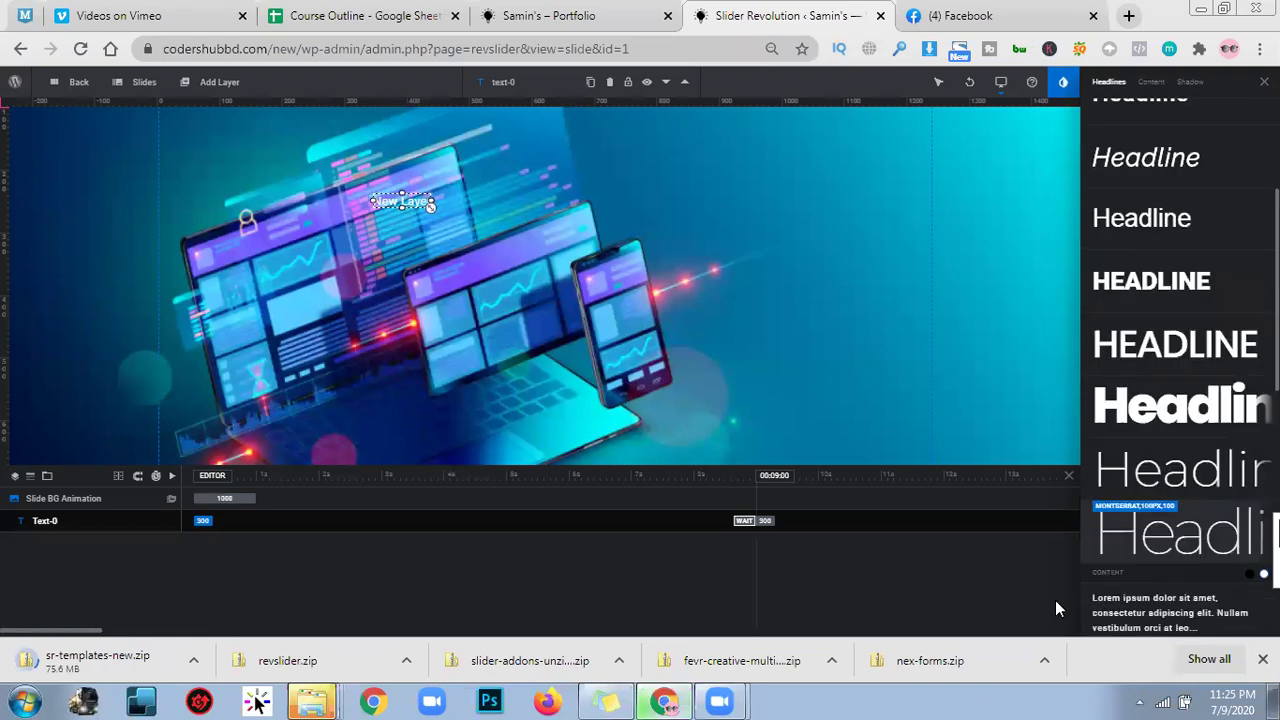
pyautogui.click(1178, 368)
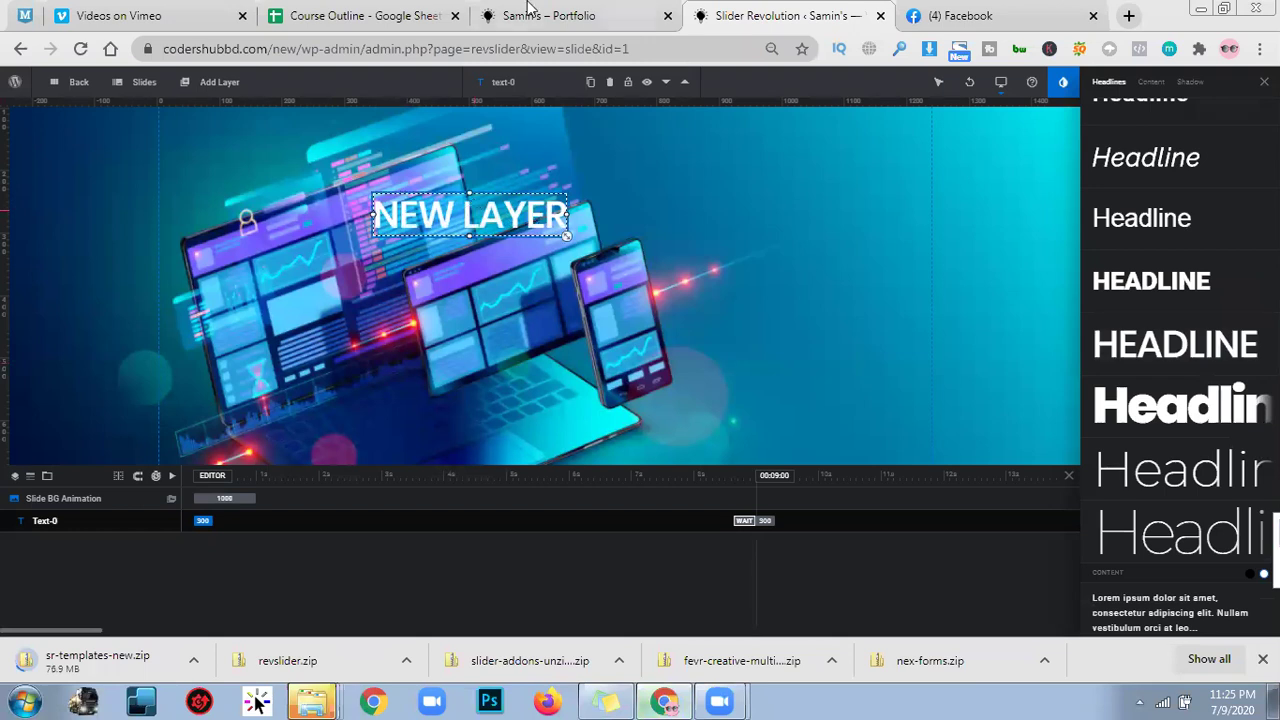
pyautogui.hotkey('ctrl', 'shift', 'Tab')
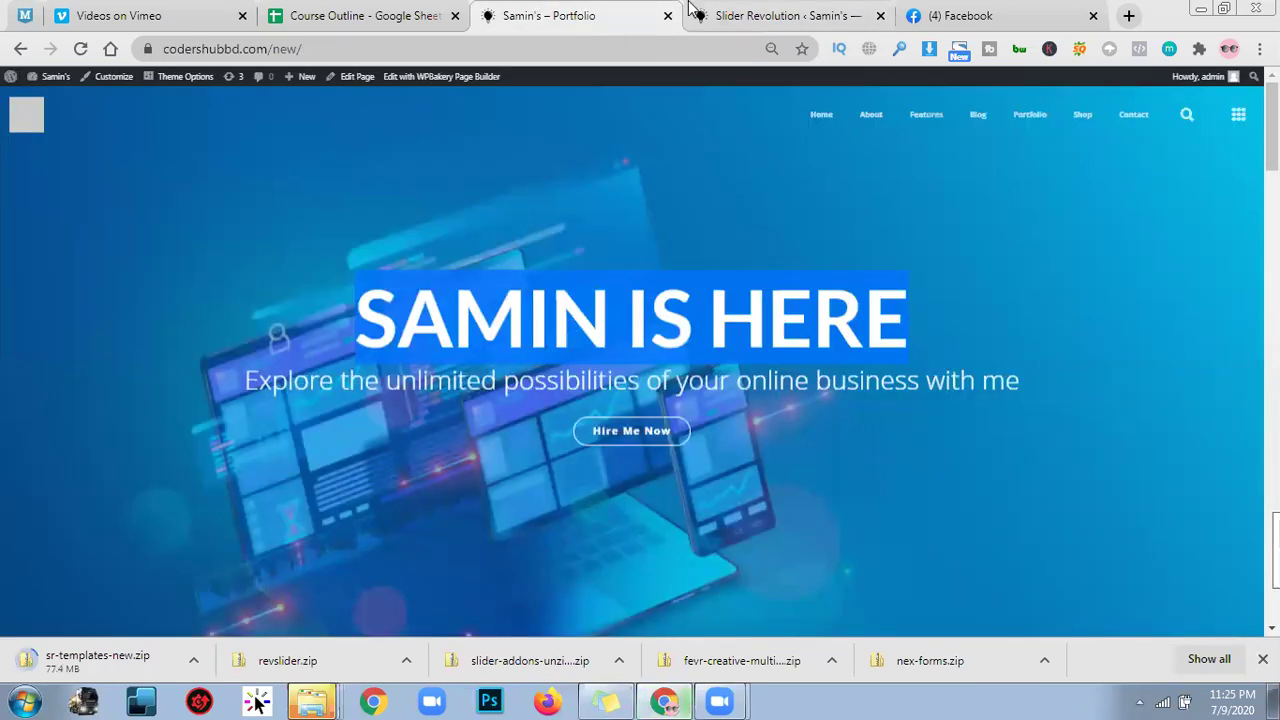
pyautogui.hotkey('ctrl', 'Tab')
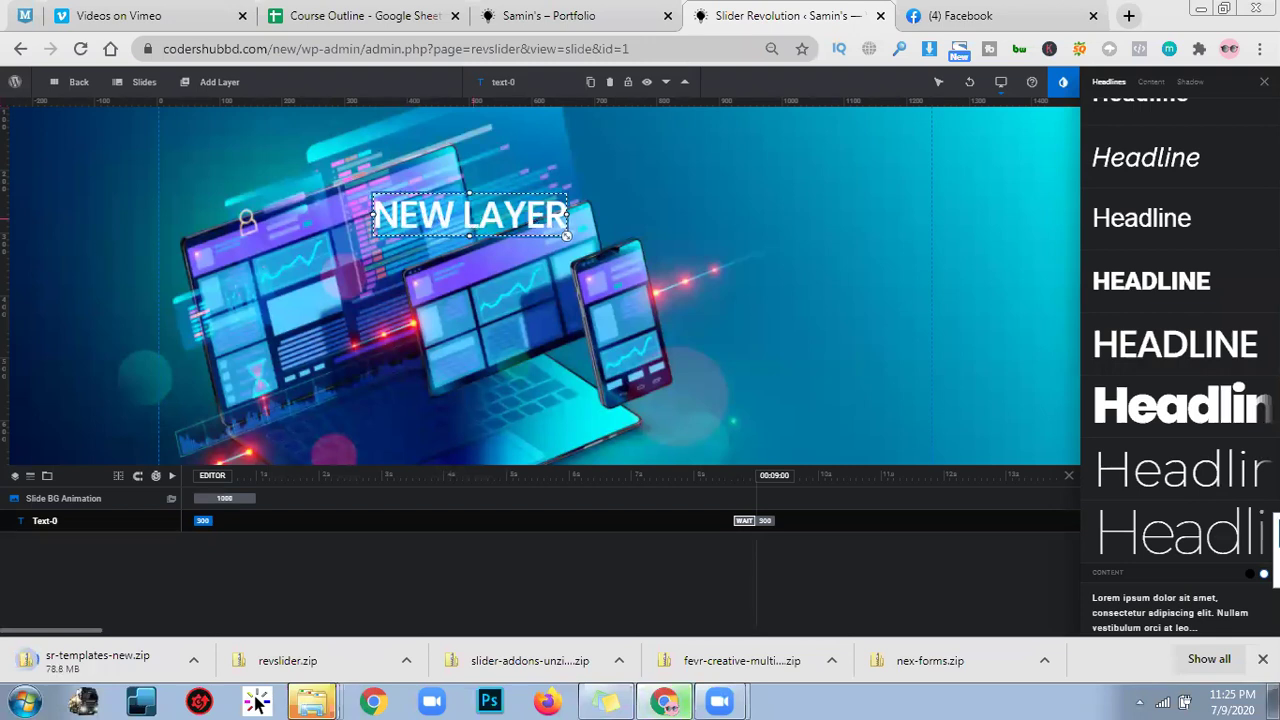
# Step: Dismiss the text layer's edit options and close the browser's downloads bar
pyautogui.scroll(3, 1151, 366)
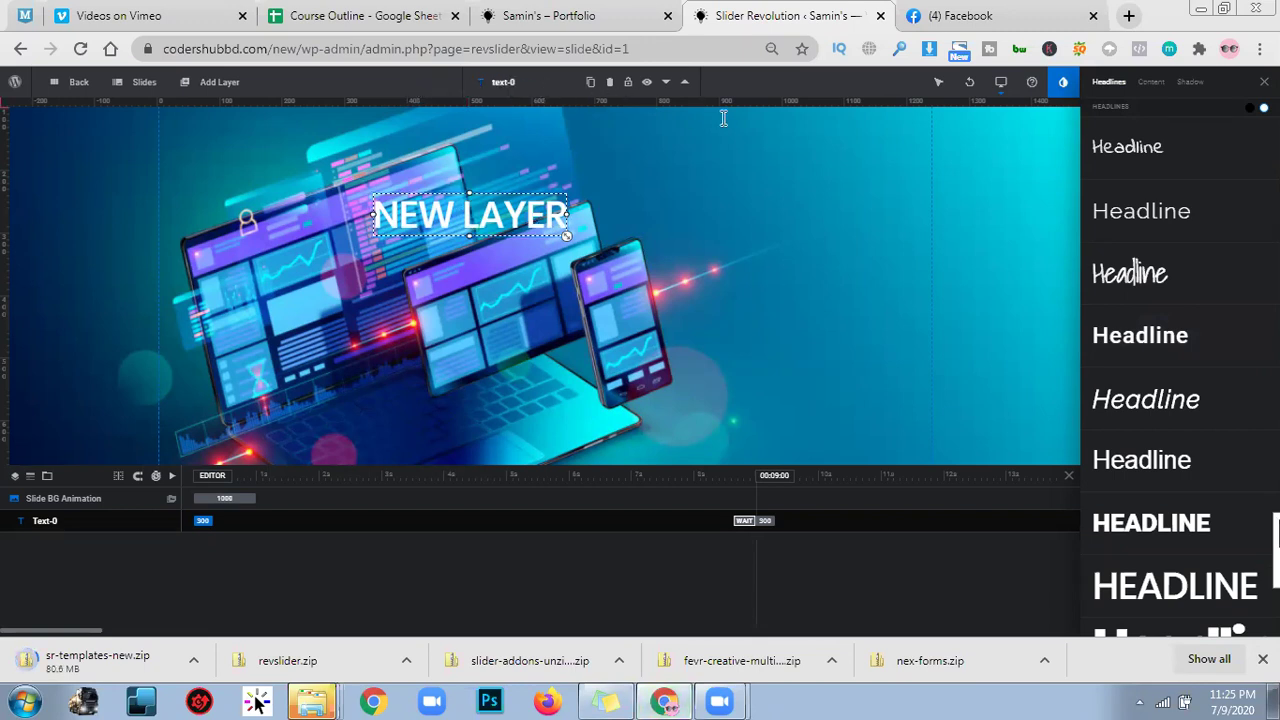
pyautogui.rightClick(484, 224)
pyautogui.moveTo(518, 234)
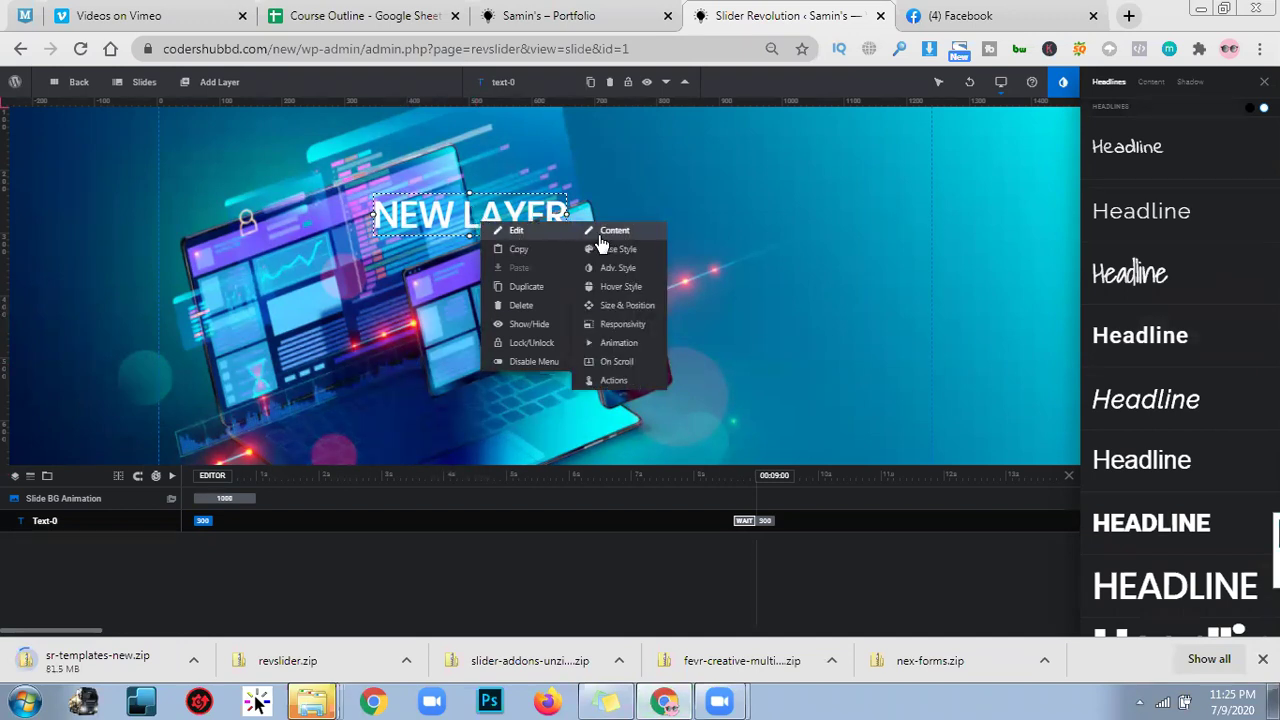
pyautogui.click(868, 610)
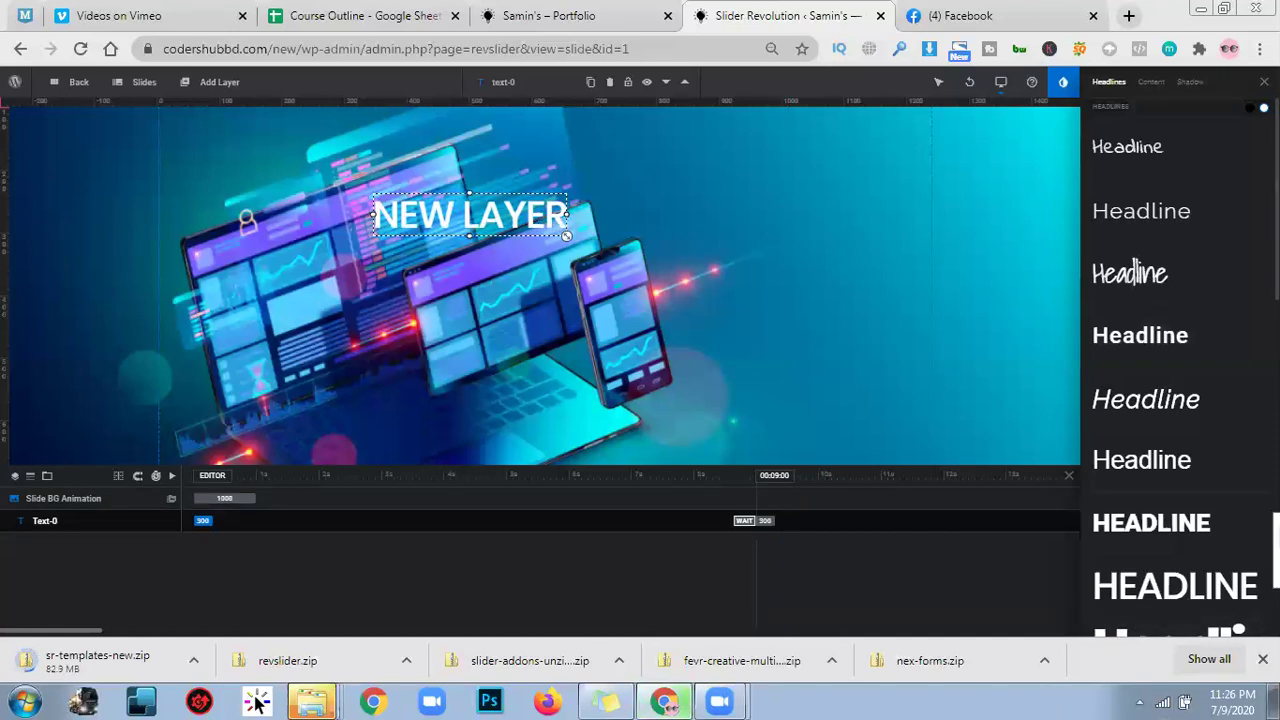
pyautogui.click(1263, 659)
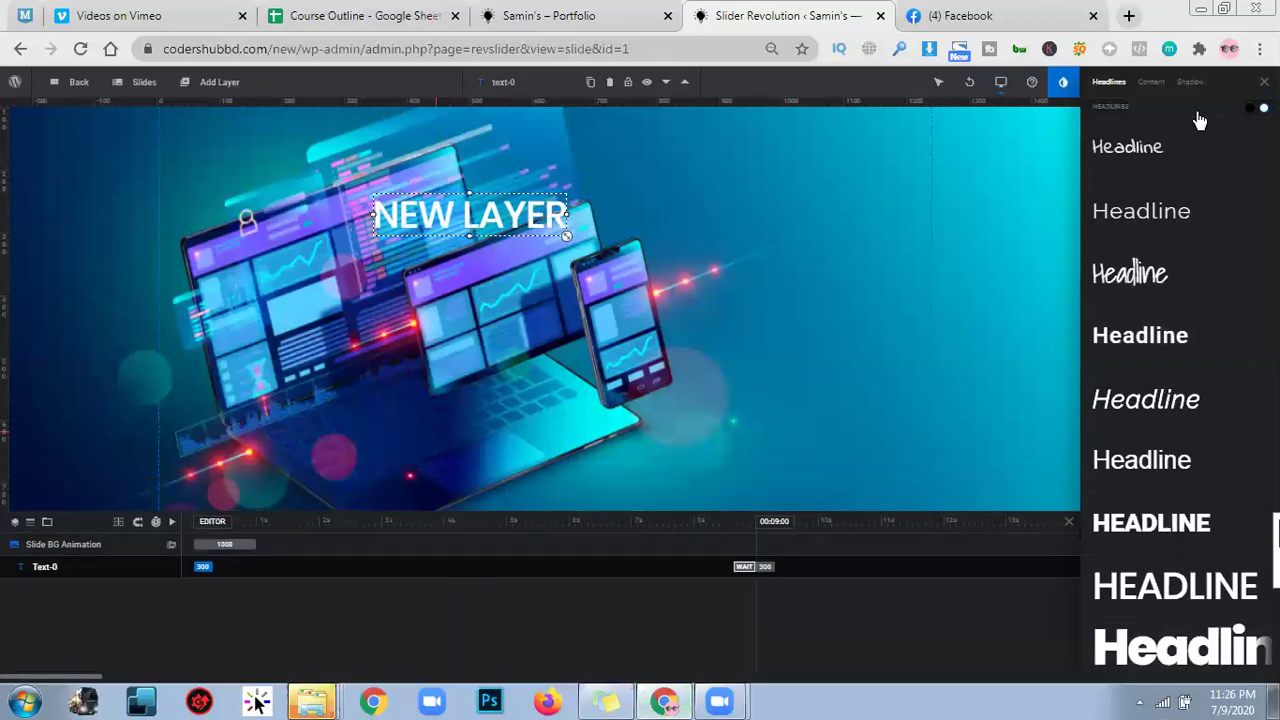
pyautogui.click(1150, 84)
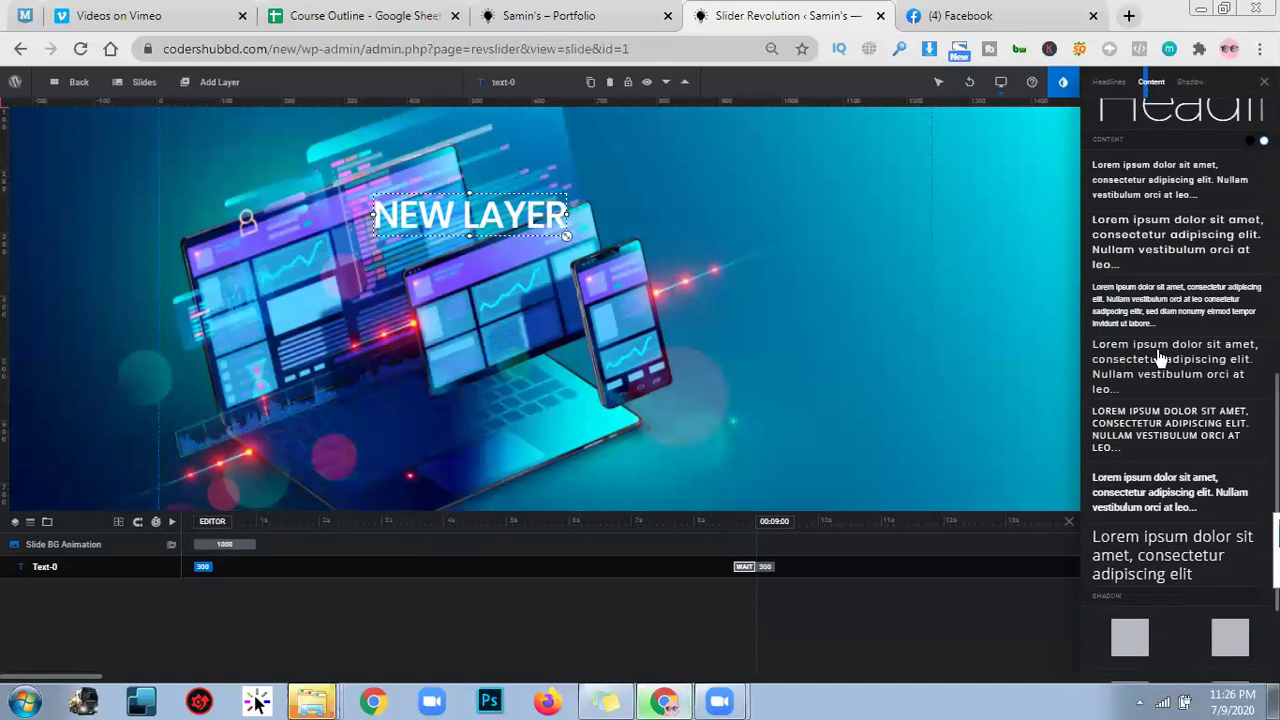
pyautogui.scroll(5, 1192, 357)
pyautogui.click(1112, 84)
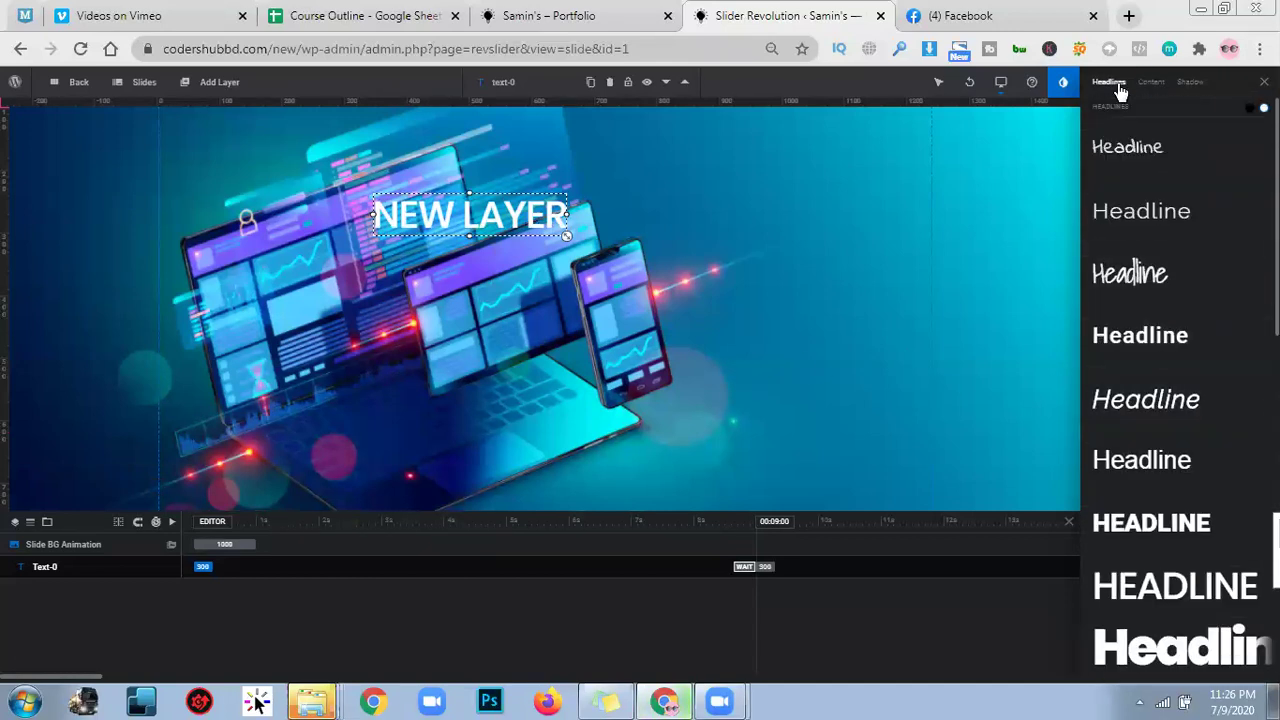
pyautogui.doubleClick(1126, 106)
pyautogui.scroll(-8, 1145, 270)
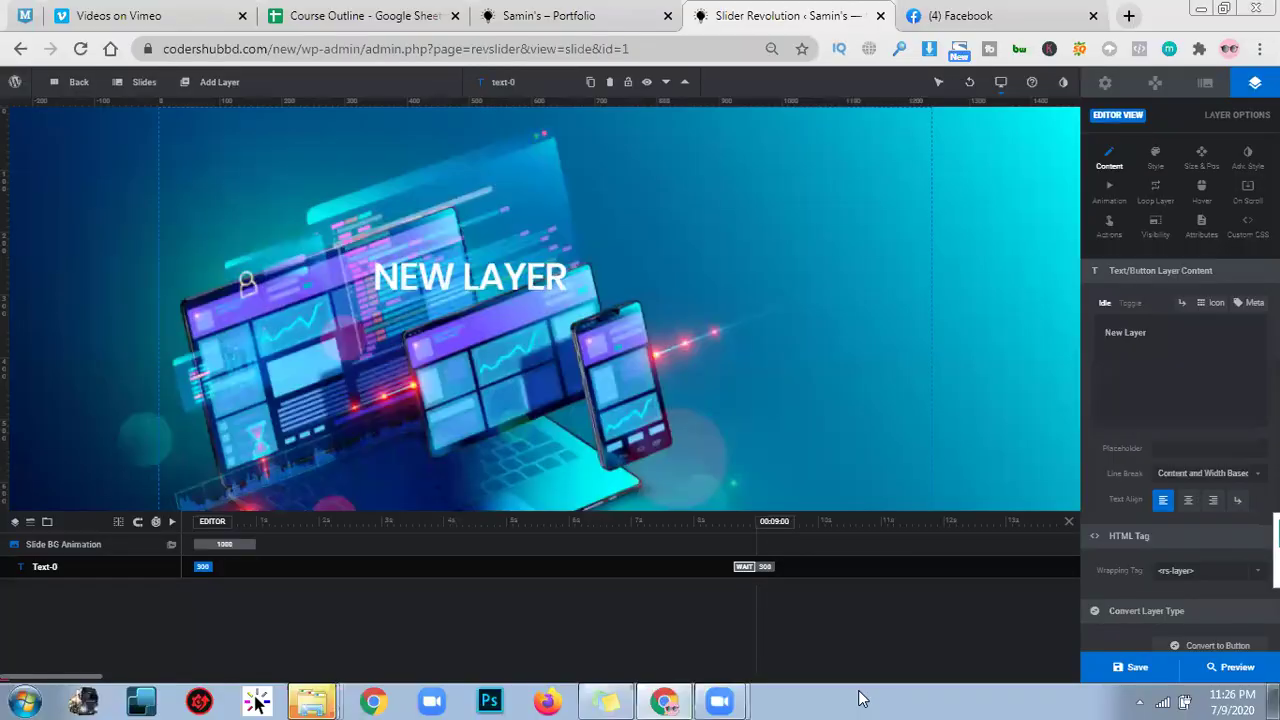
# Step: Replace the text layer's placeholder content with the main headline from the portfolio page
pyautogui.click(495, 284)
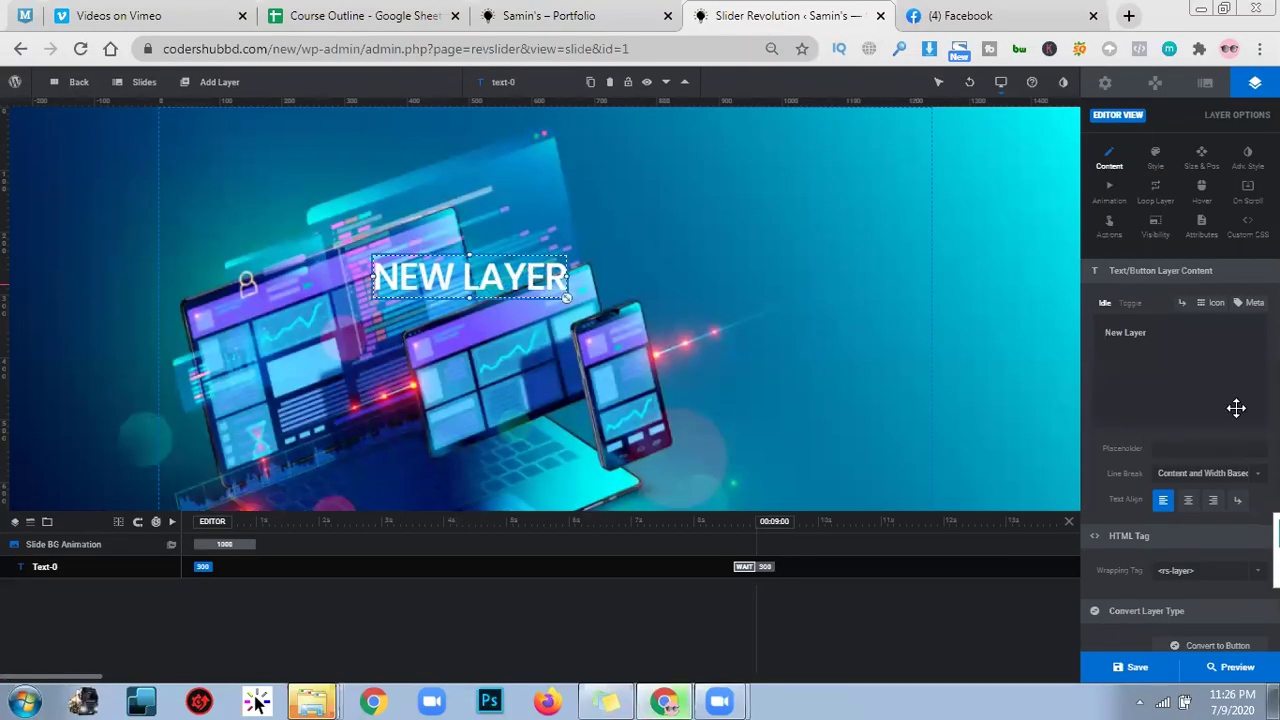
pyautogui.doubleClick(1152, 331)
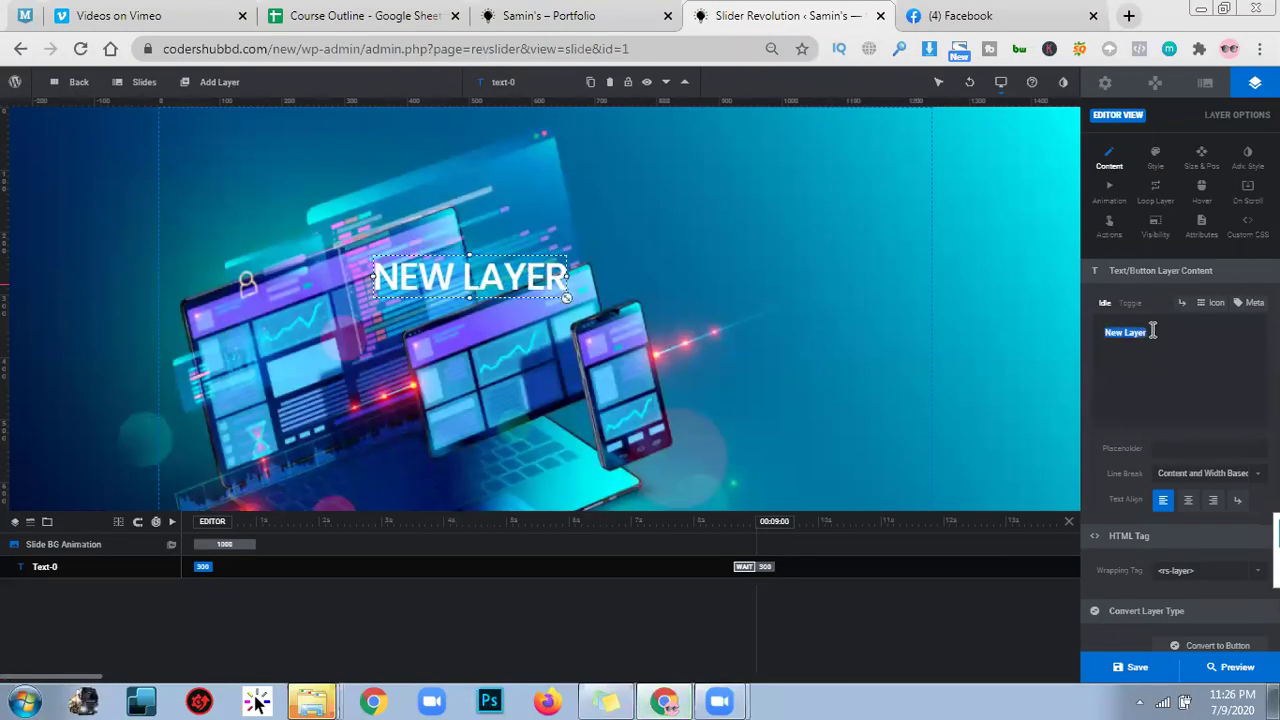
pyautogui.write('SAMIN IS HERE')
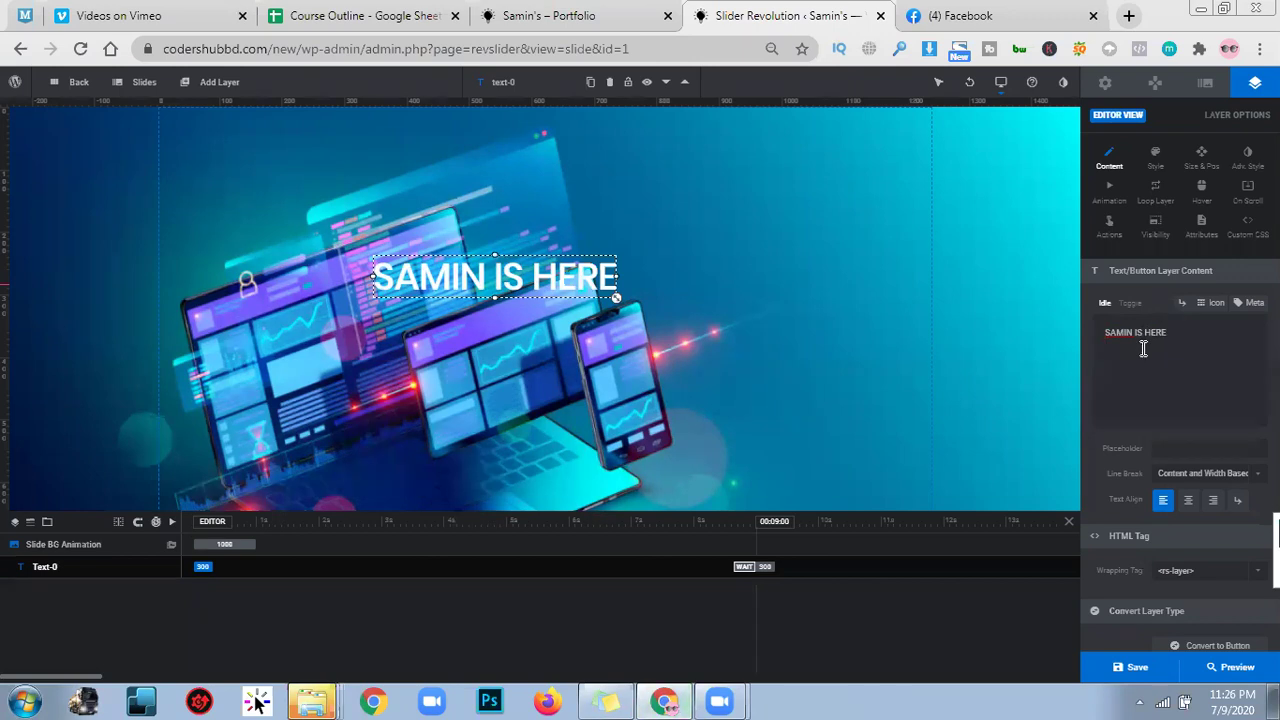
pyautogui.hotkey('ctrl', 'a')
pyautogui.click(1193, 340)
# Step: Set the headline layer's text alignment to centered
pyautogui.scroll(-1, 1169, 354)
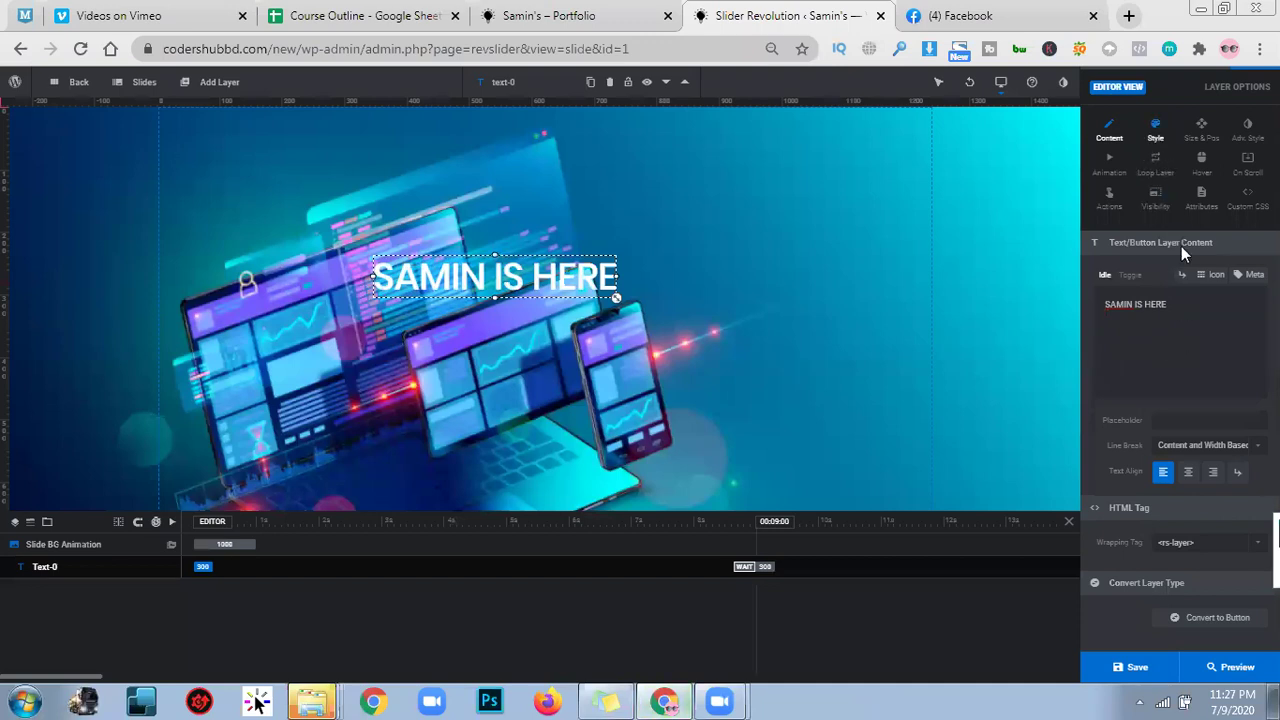
pyautogui.click(1187, 472)
pyautogui.click(1165, 472)
pyautogui.click(1188, 474)
pyautogui.click(1140, 305)
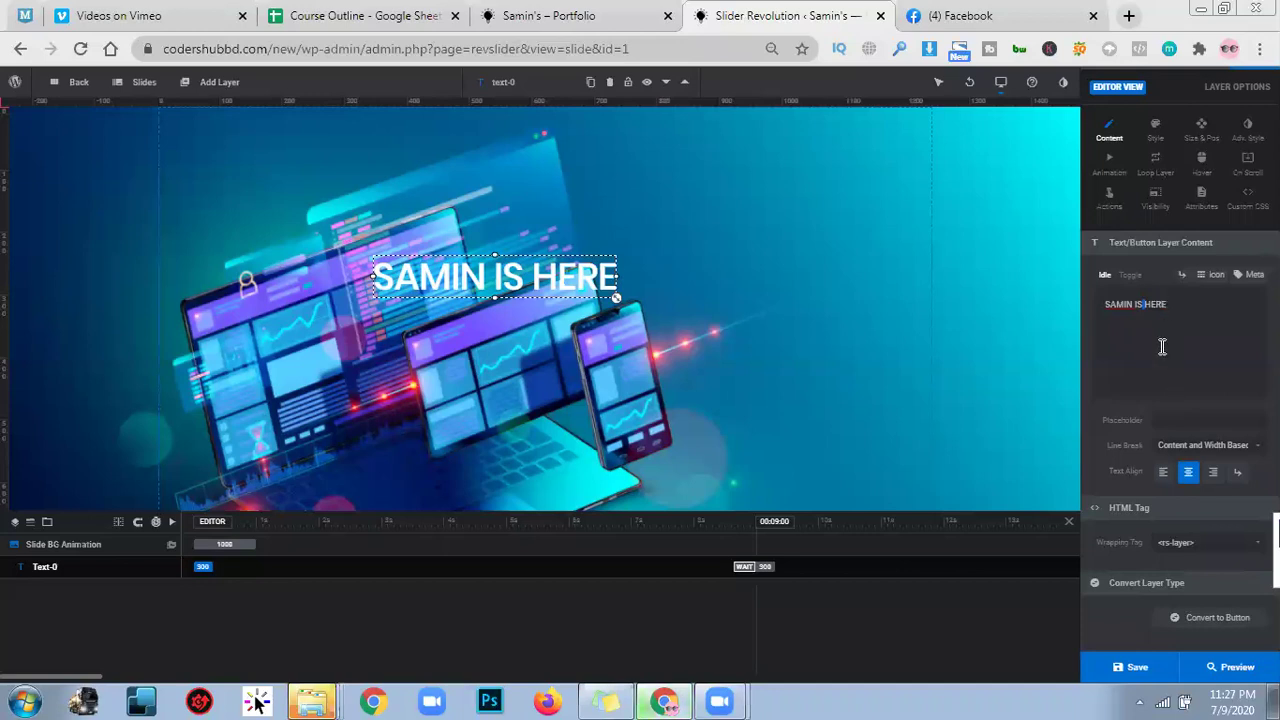
# Step: Set the headline's font size and line height to 100 px each
pyautogui.click(1155, 140)
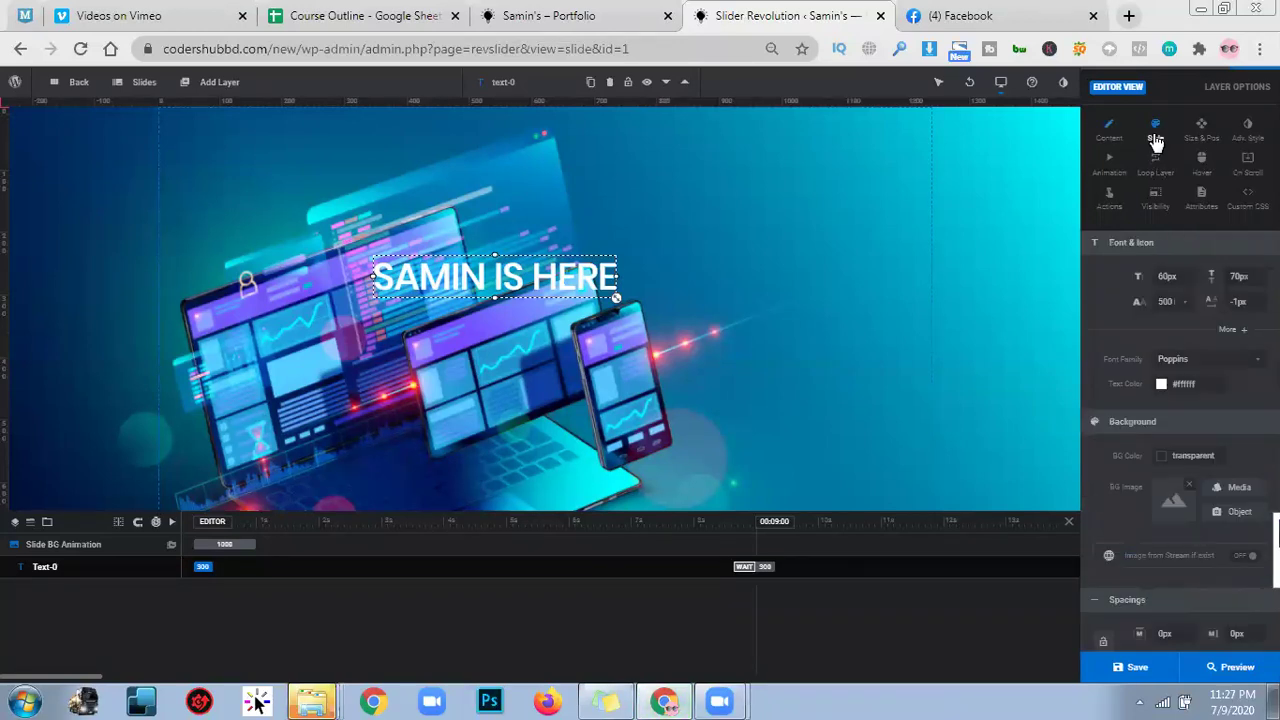
pyautogui.click(1186, 276)
pyautogui.scroll(-2, 1210, 250)
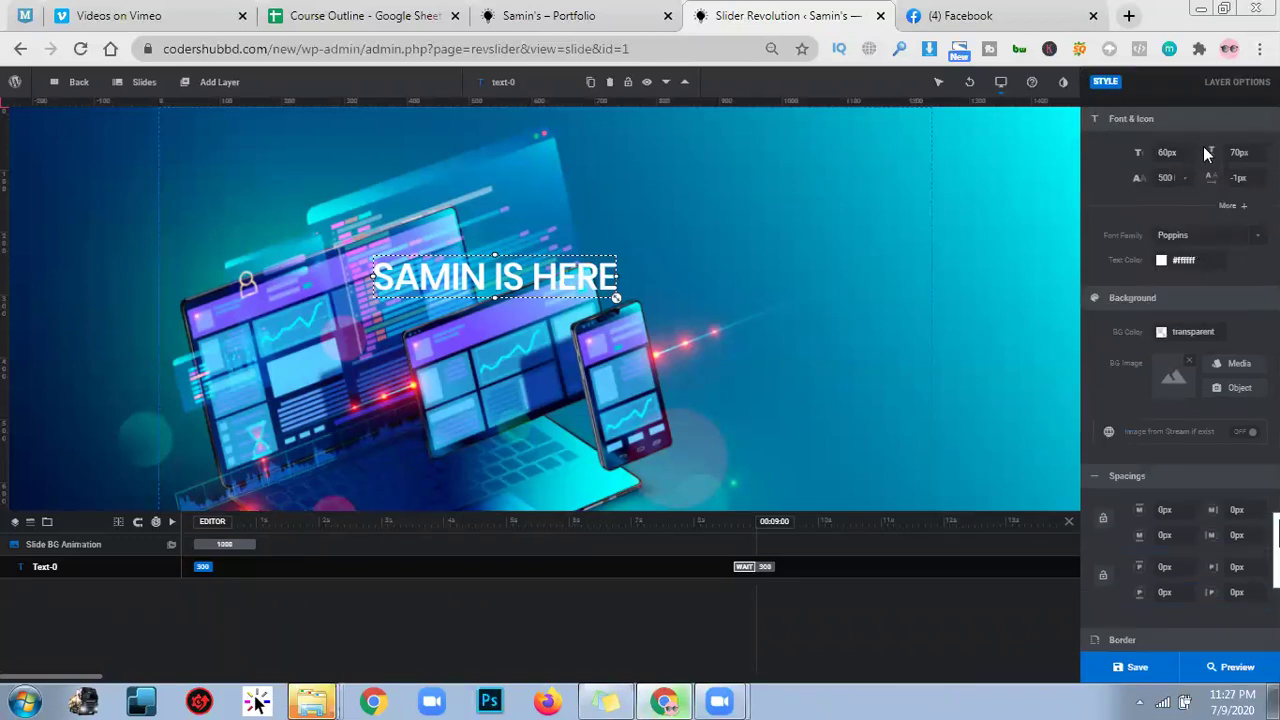
pyautogui.doubleClick(1165, 152)
pyautogui.press('BackSpace')
pyautogui.write('100')
pyautogui.press('Return')
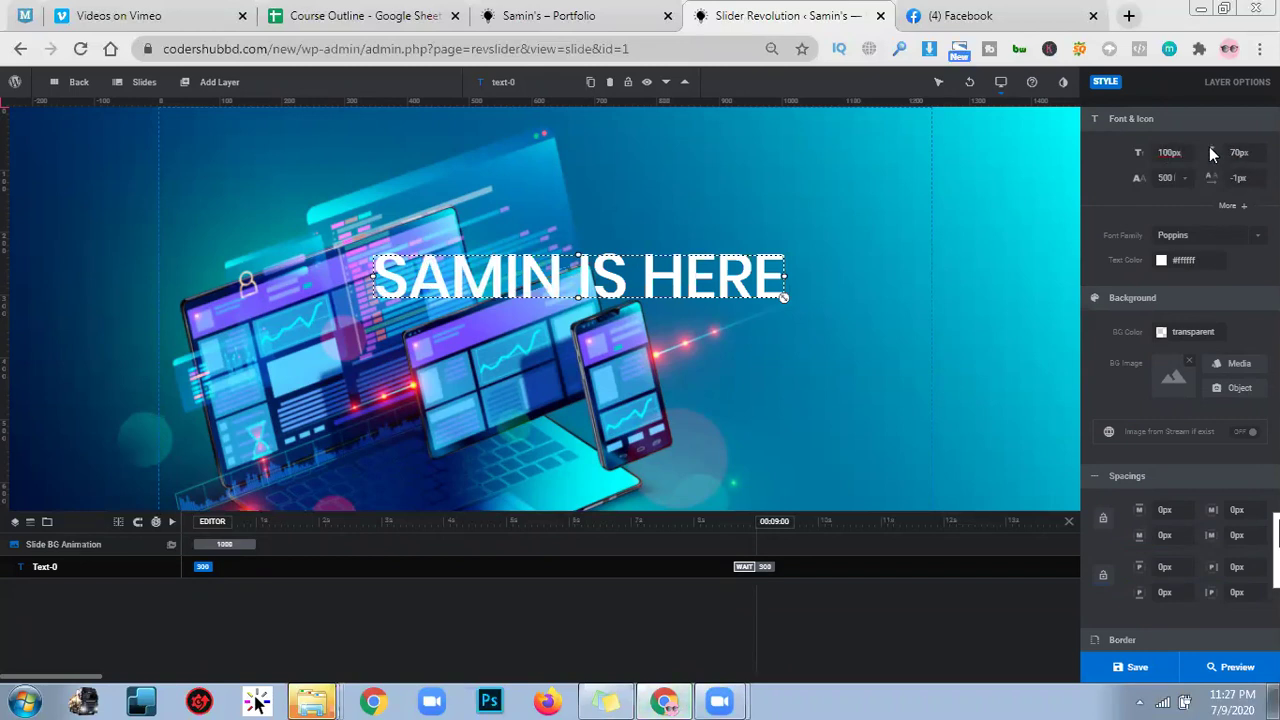
pyautogui.click(1234, 152)
pyautogui.write('100')
# Step: Move the headline to about X 422, Y 152 and set its font weight to 300 Light after trying 100 Thin
pyautogui.click(1165, 180)
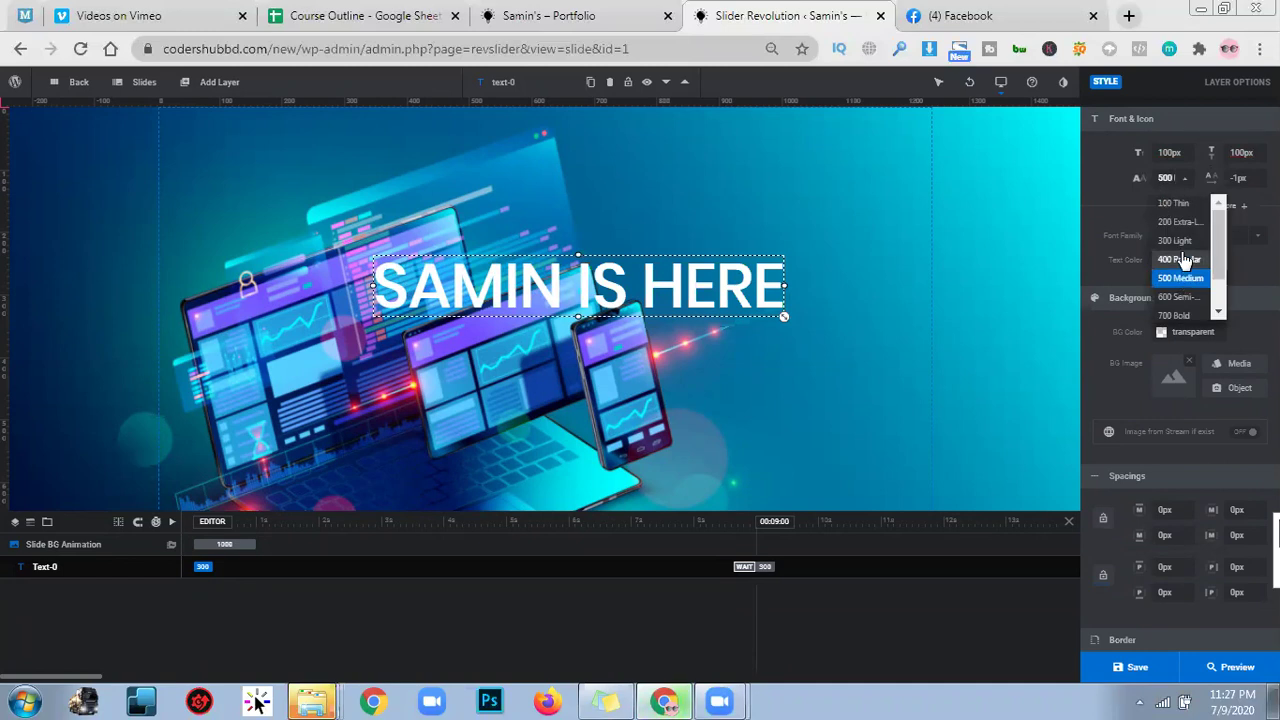
pyautogui.click(1173, 205)
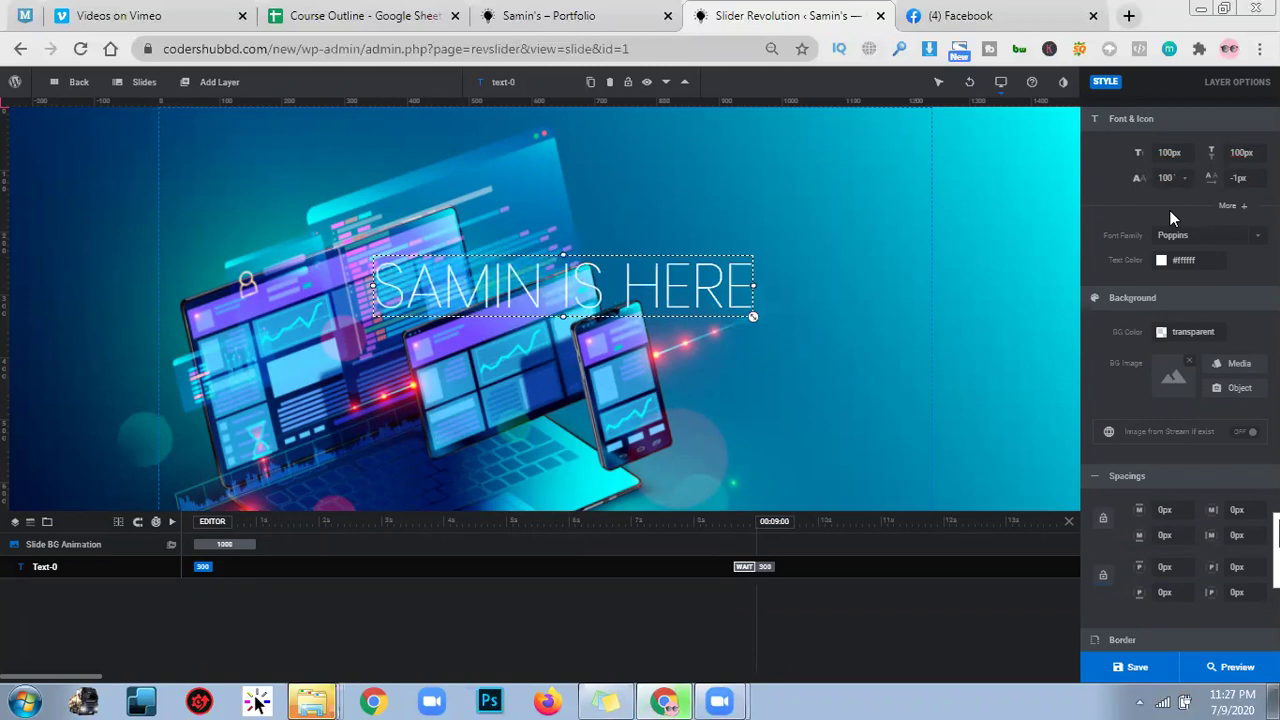
pyautogui.moveTo(570, 283); pyautogui.dragTo(622, 229)
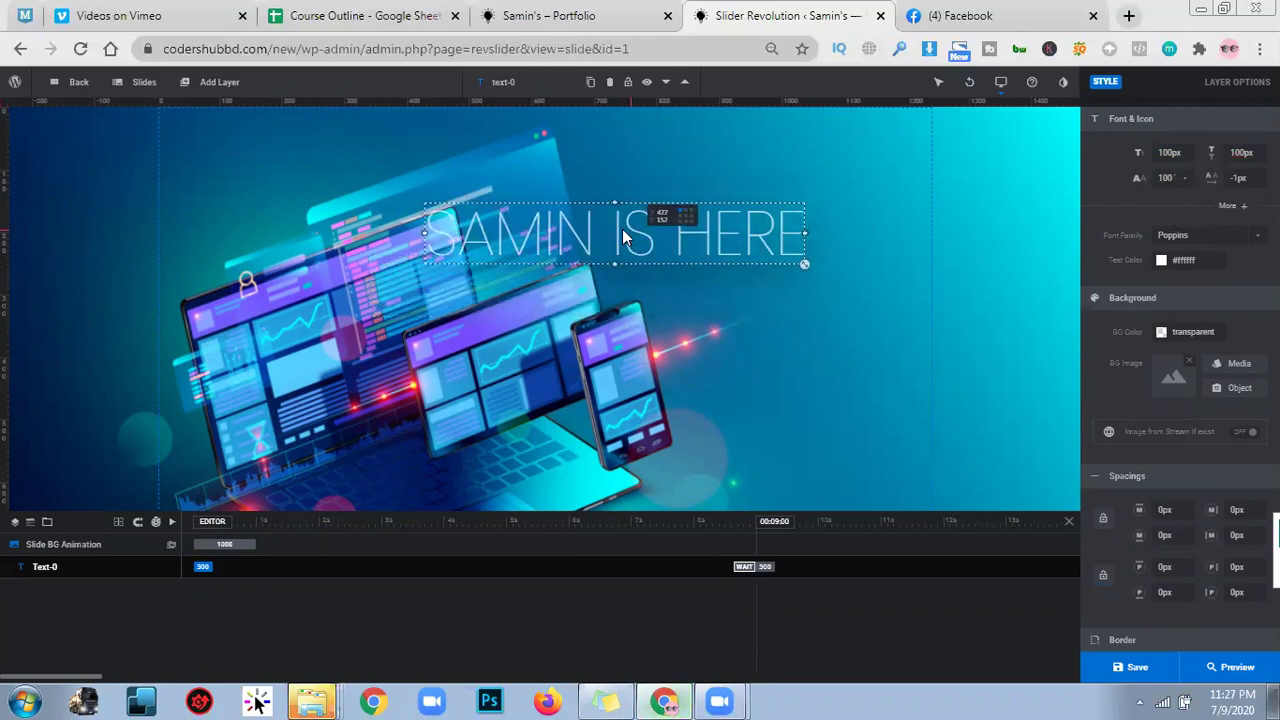
pyautogui.doubleClick(1183, 182)
pyautogui.click(1184, 182)
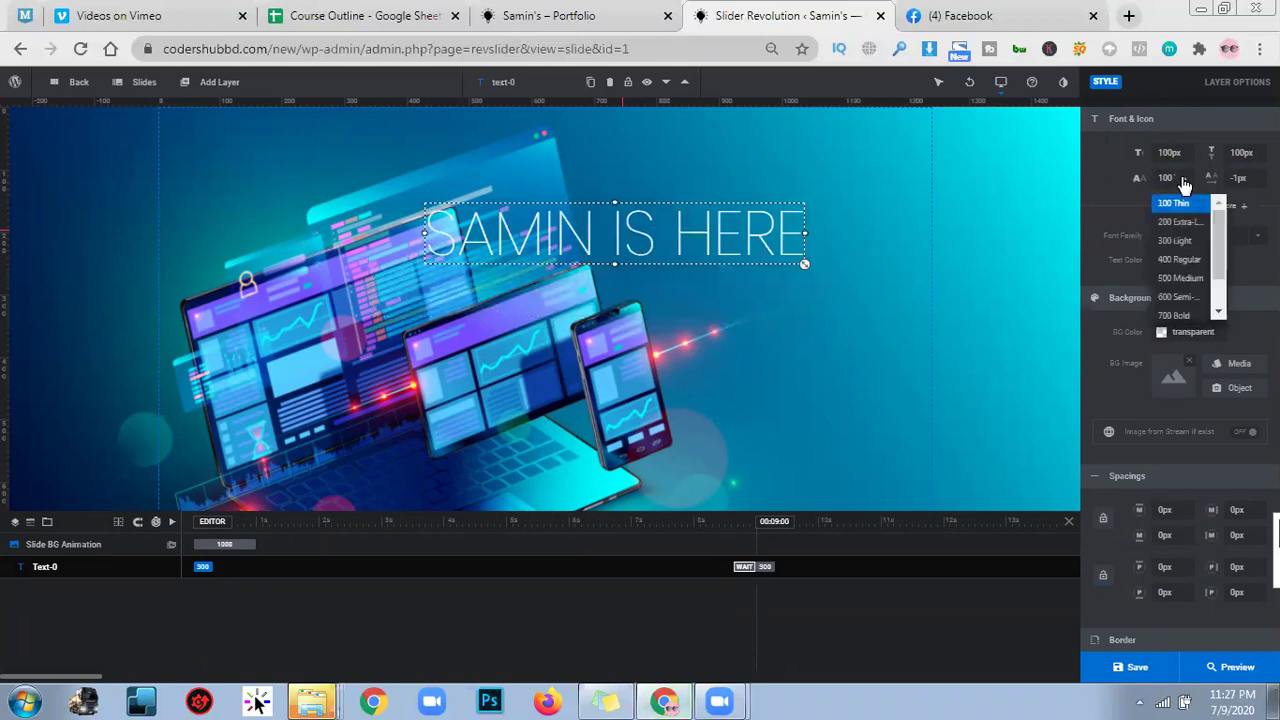
pyautogui.click(1185, 241)
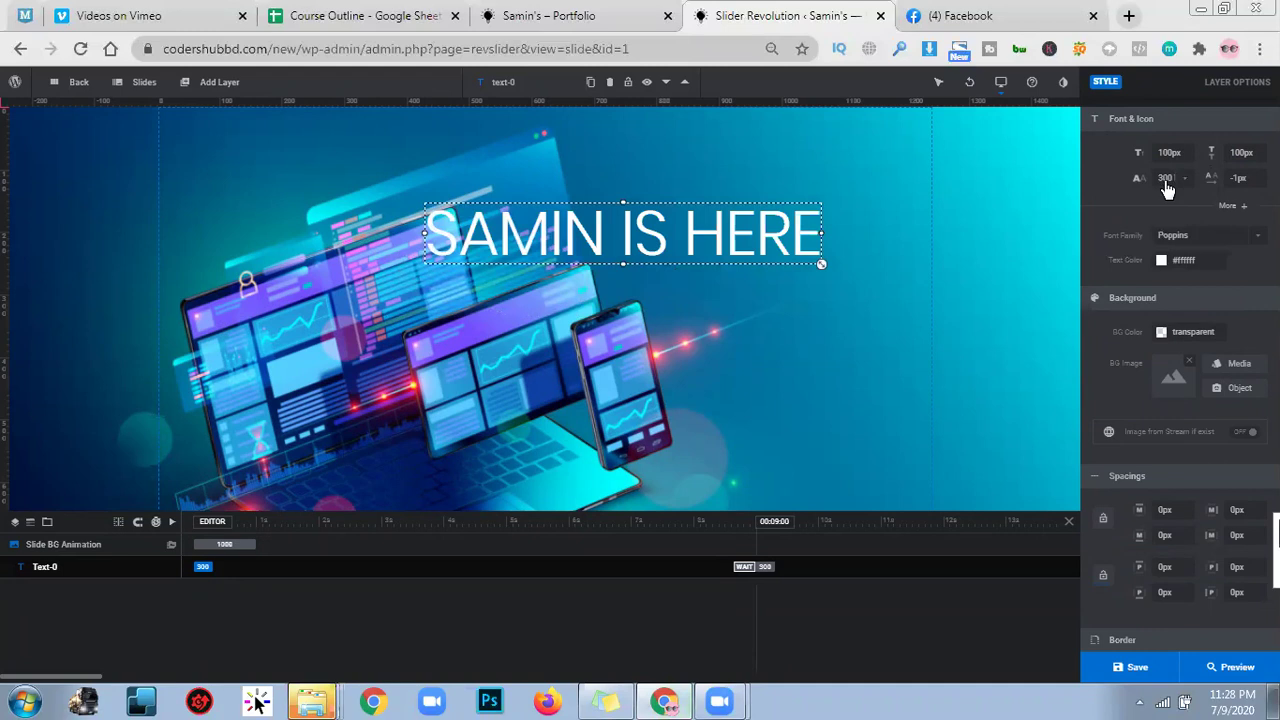
# Step: Set the headline's font weight to 200 and its letter spacing to 6 px
pyautogui.click(1167, 188)
pyautogui.click(1175, 212)
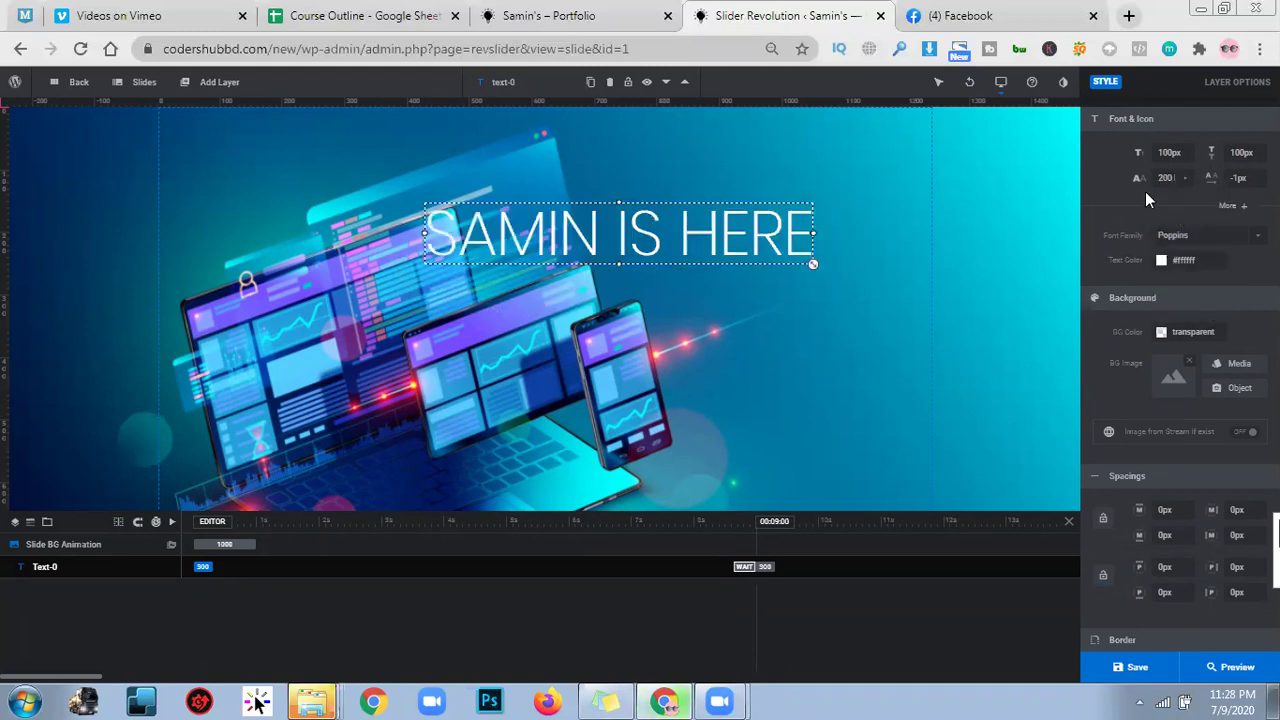
pyautogui.click(1240, 180)
pyautogui.click(1209, 182)
pyautogui.click(1237, 178)
pyautogui.press('Up')
pyautogui.press('Up')
pyautogui.press('Up')
pyautogui.press('Down')
pyautogui.press('Down')
pyautogui.press('Up')
pyautogui.press('Up')
pyautogui.press('Up')
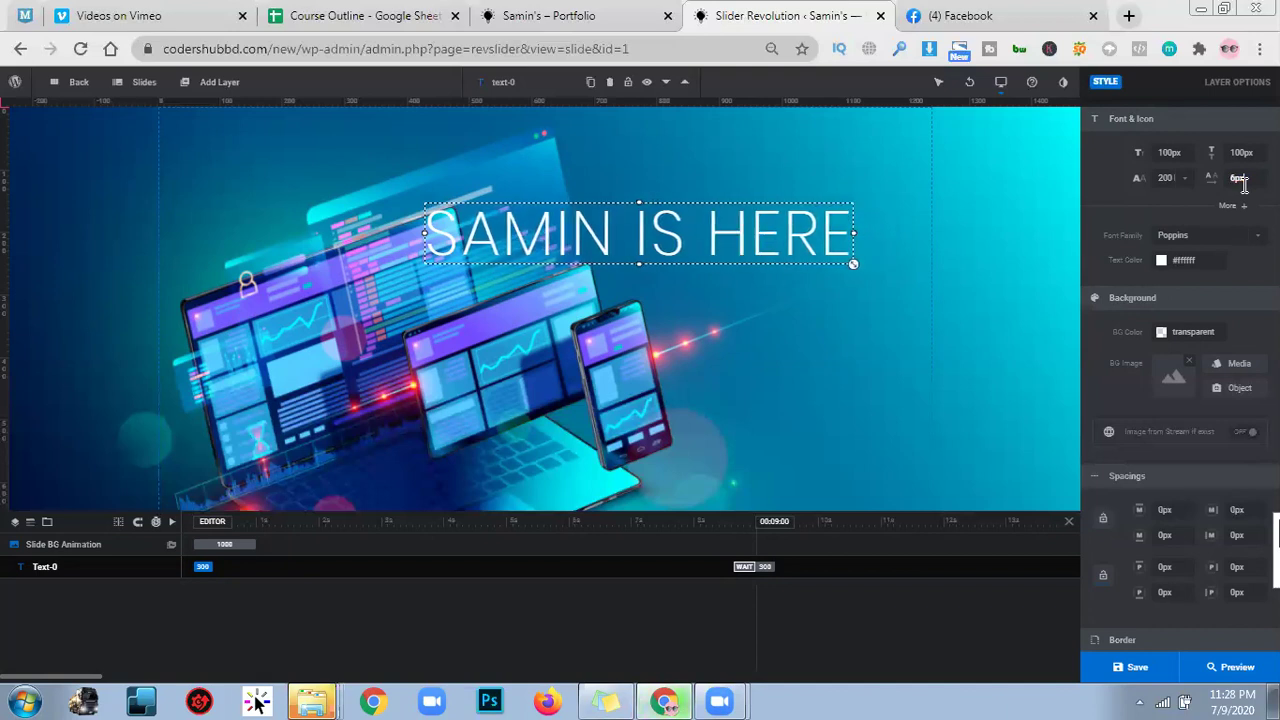
# Step: Try widening the headline's letter spacing to 16 px and tightening it below zero, returning it to 6 px
pyautogui.press('Up')
pyautogui.press('Up')
pyautogui.press('Up')
pyautogui.press('Up')
pyautogui.press('Up')
pyautogui.press('Up')
pyautogui.press('Up')
pyautogui.press('Up')
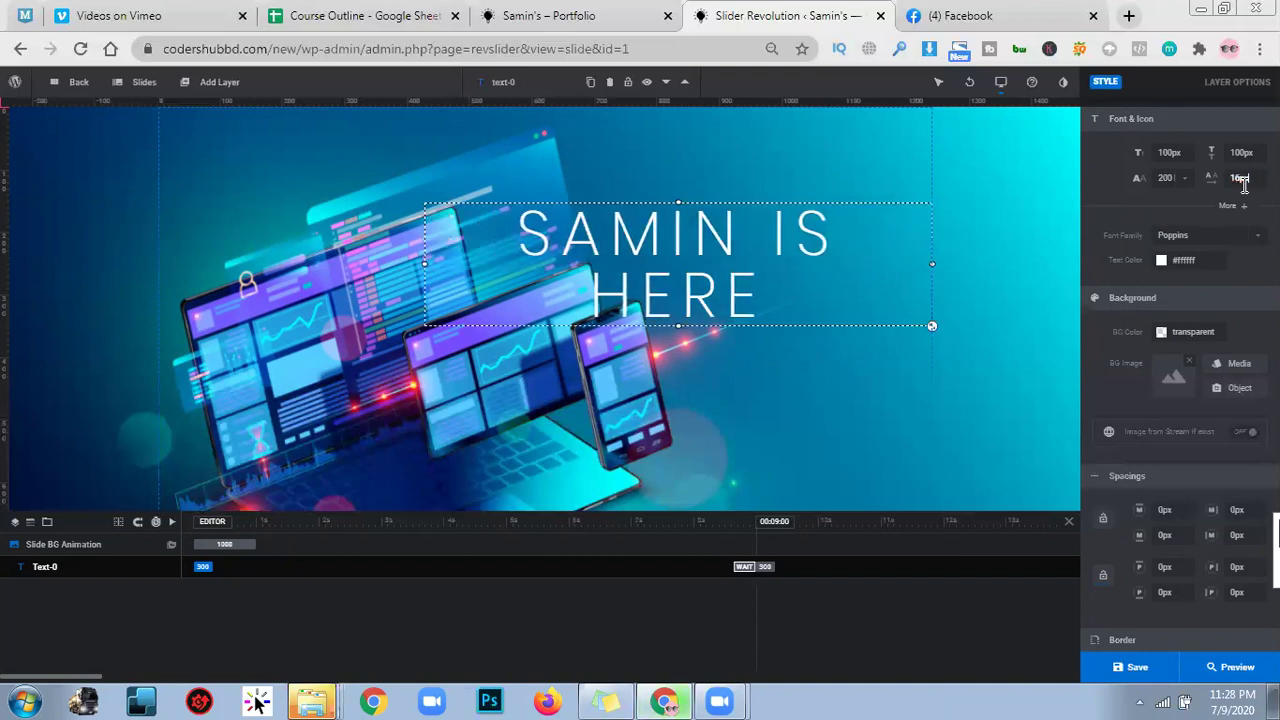
pyautogui.press('Down')
pyautogui.press('Down')
pyautogui.press('Down')
pyautogui.press('Down')
pyautogui.press('Down')
pyautogui.press('Down')
pyautogui.press('Down')
pyautogui.press('Down')
pyautogui.press('Down')
pyautogui.press('Down')
pyautogui.press('Down')
pyautogui.press('Down')
pyautogui.press('Down')
pyautogui.press('Down')
pyautogui.press('Down')
pyautogui.press('Down')
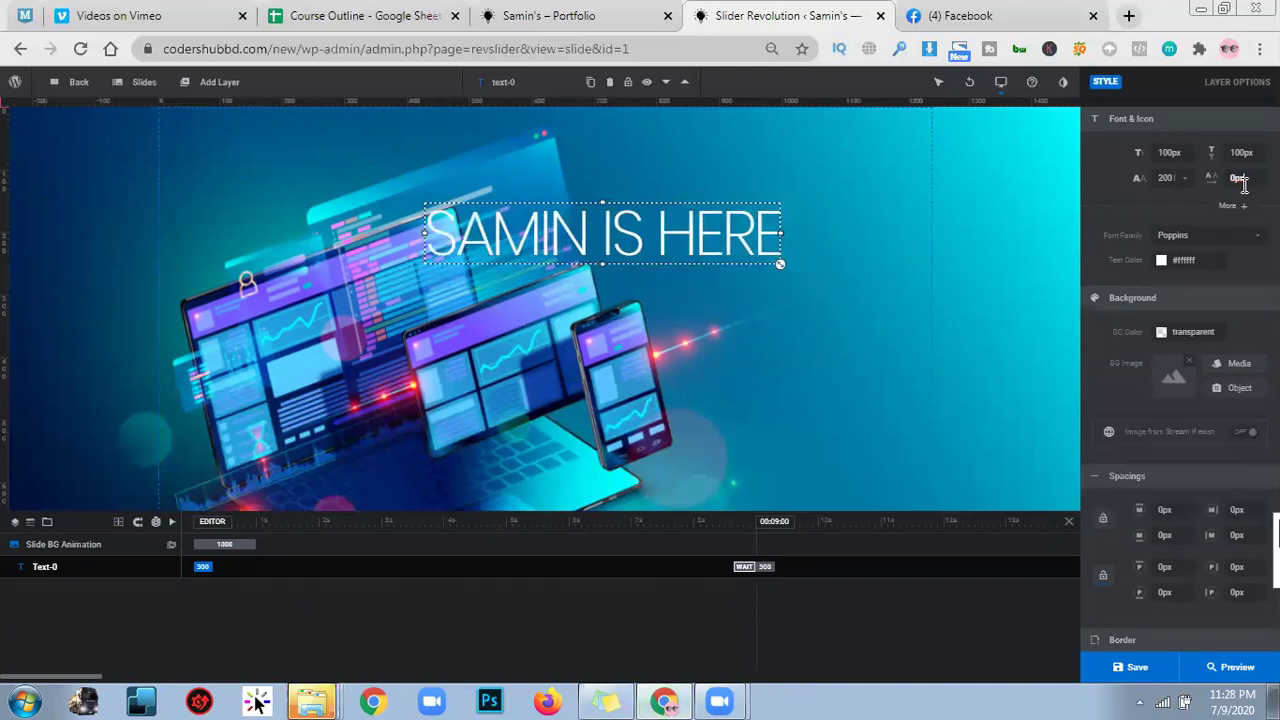
pyautogui.press('Up')
pyautogui.press('Up')
pyautogui.press('Up')
pyautogui.press('Up')
pyautogui.press('Up')
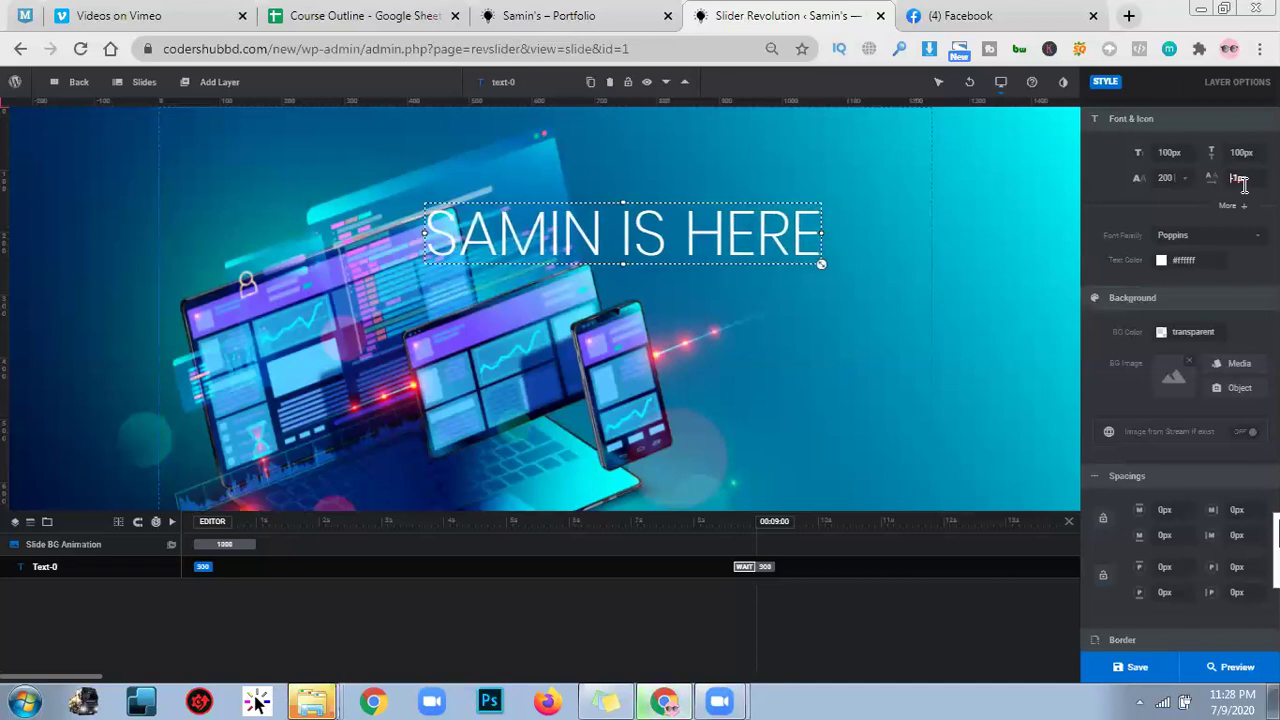
pyautogui.press('Up')
pyautogui.press('Up')
pyautogui.press('Up')
pyautogui.press('Up')
pyautogui.press('Up')
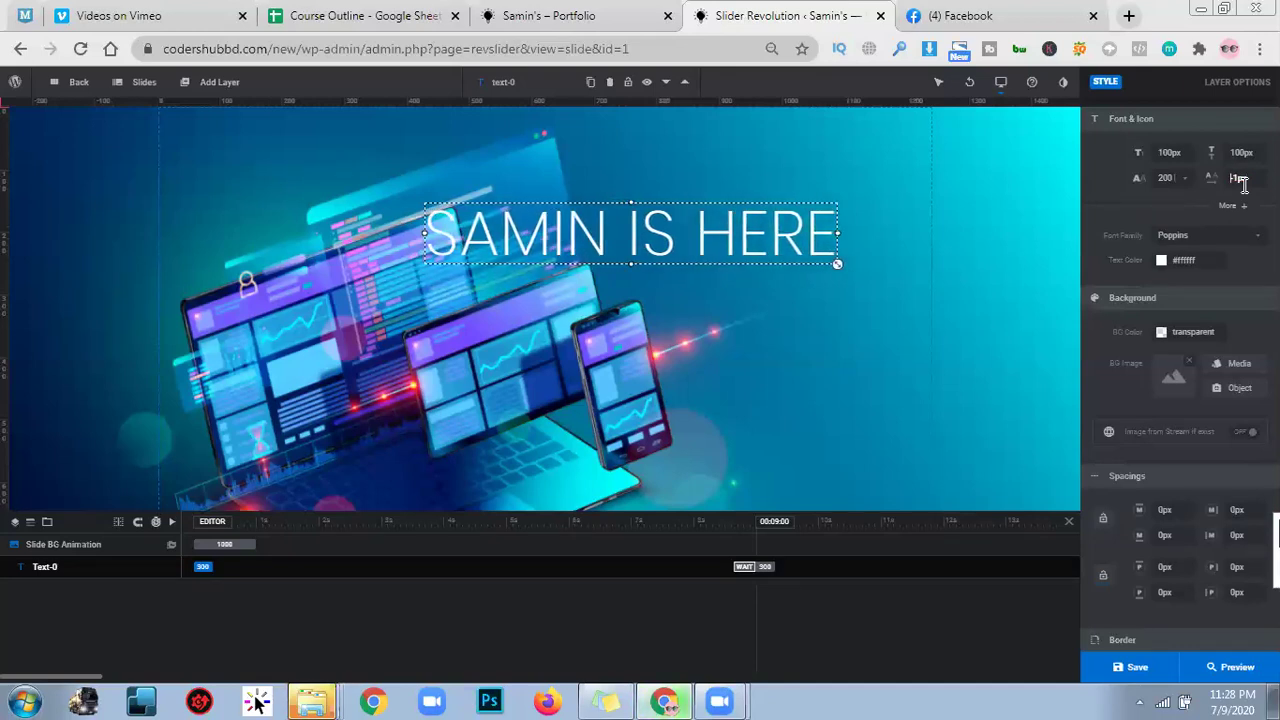
pyautogui.press('Up')
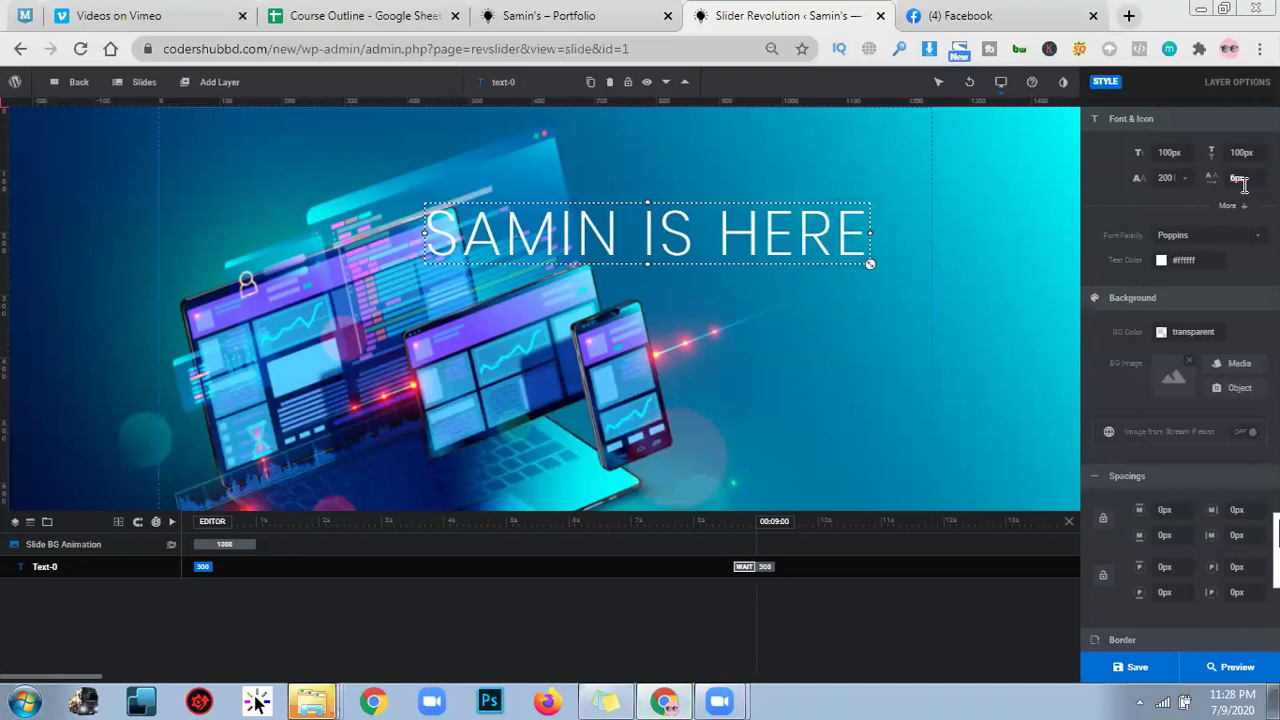
# Step: Shift the headline slightly up and to the left, and try the Roboto Mono font family on it
pyautogui.moveTo(711, 228); pyautogui.dragTo(674, 218)
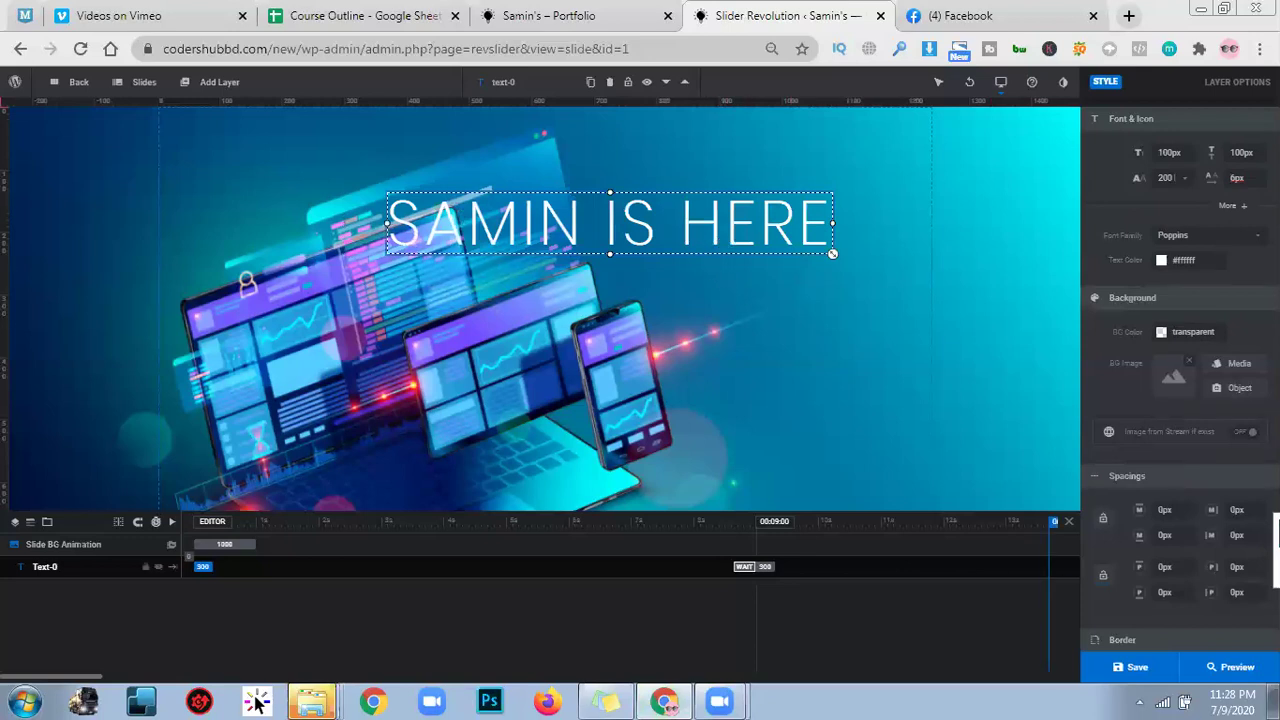
pyautogui.click(1206, 238)
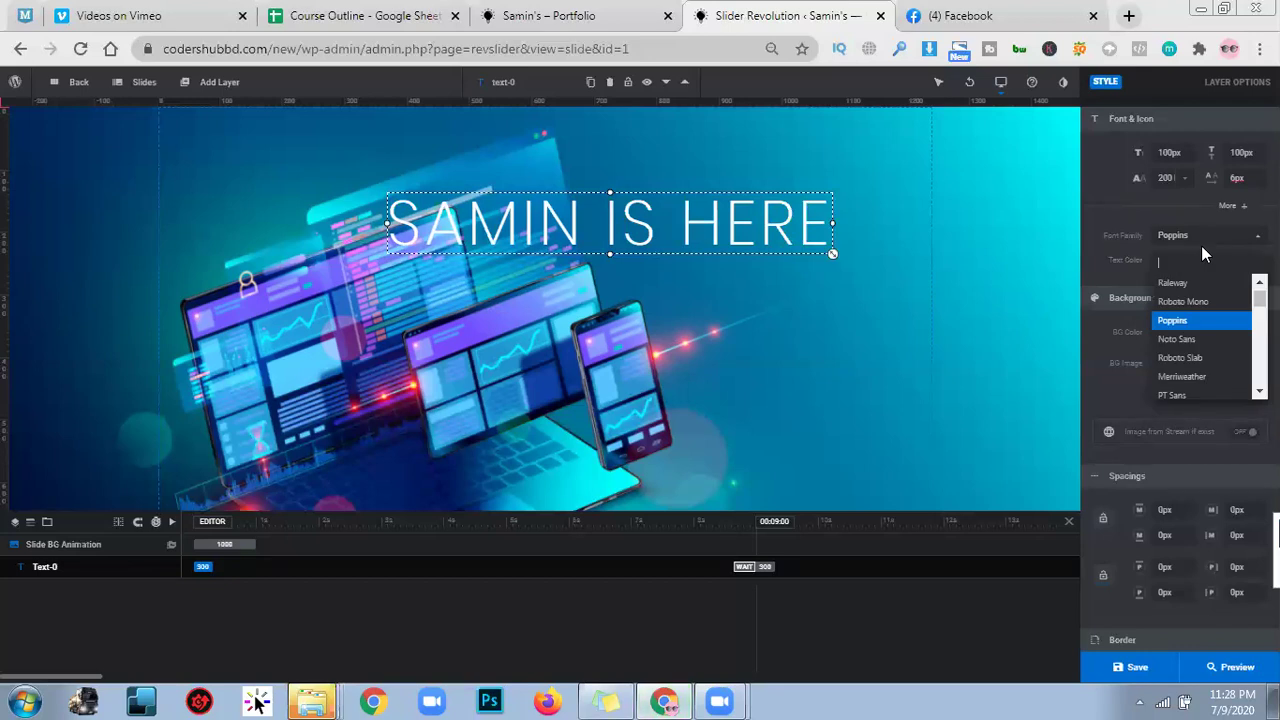
pyautogui.press('Up')
pyautogui.press('Return')
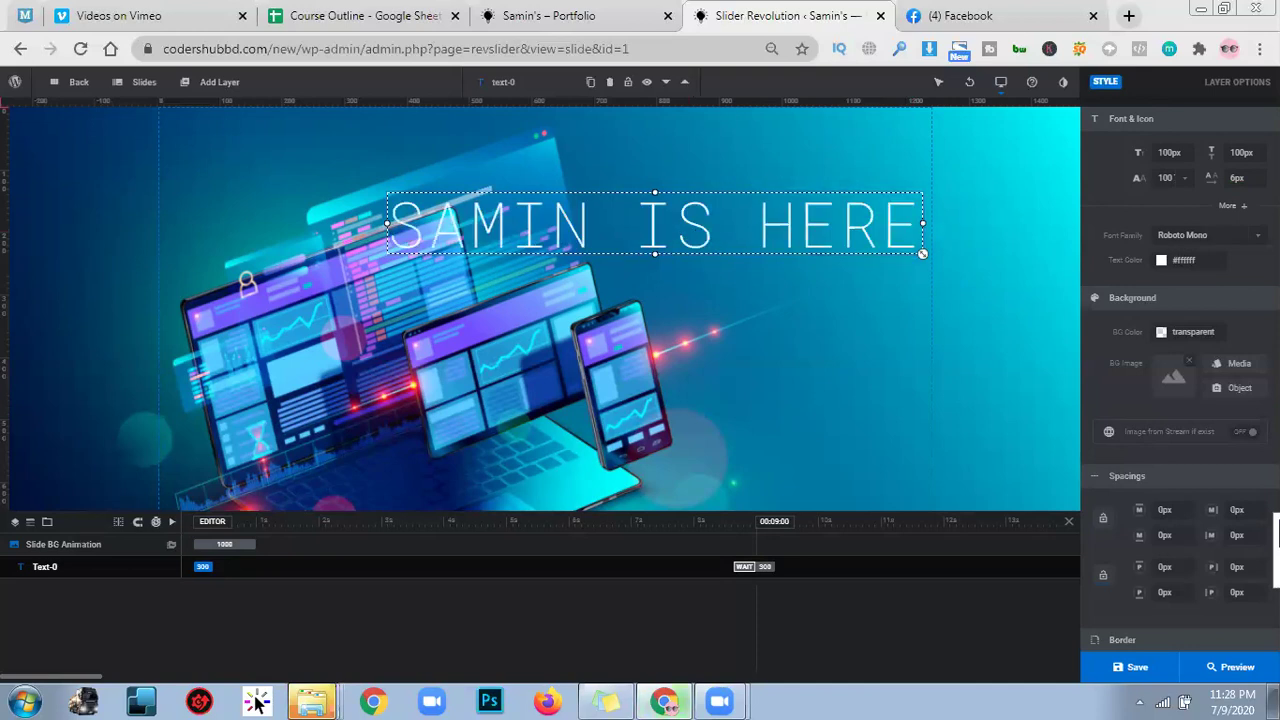
pyautogui.moveTo(645, 248)
pyautogui.mouseDown()
pyautogui.moveTo(641, 261)
pyautogui.moveTo(638, 240)
pyautogui.mouseUp()
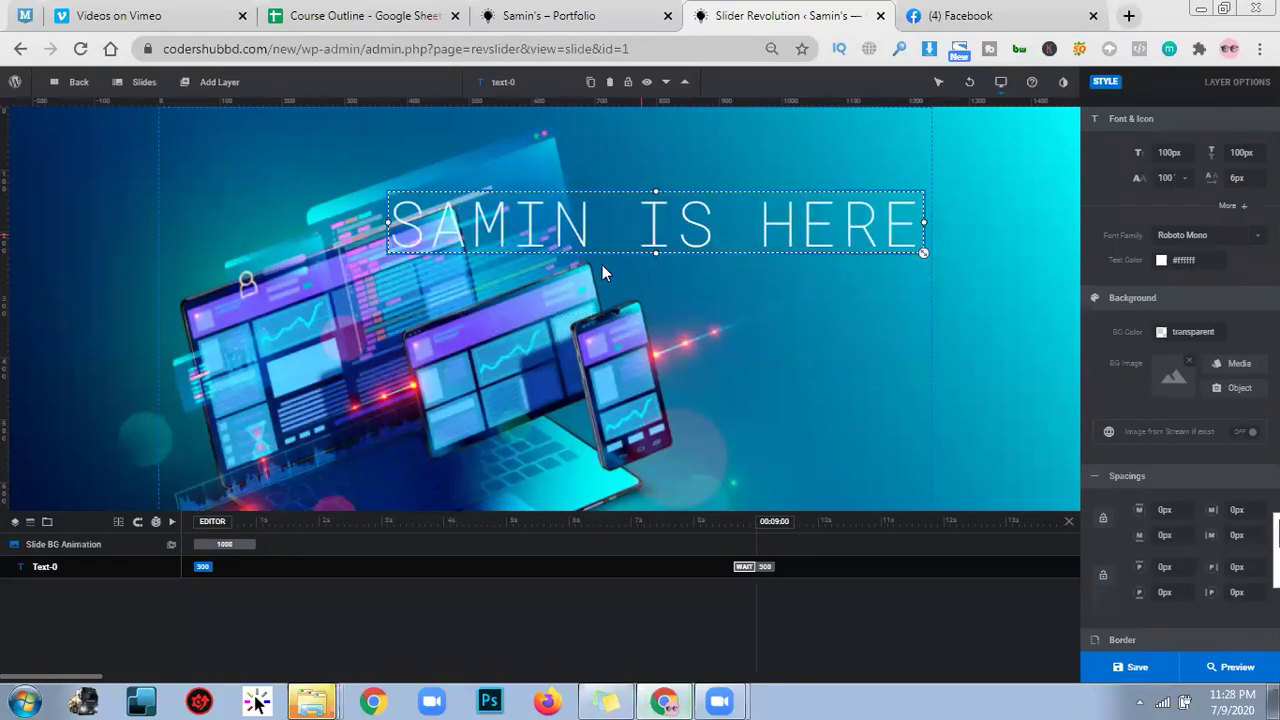
# Step: Set the headline's font family to Ubuntu after trying PT Sans
pyautogui.click(1203, 240)
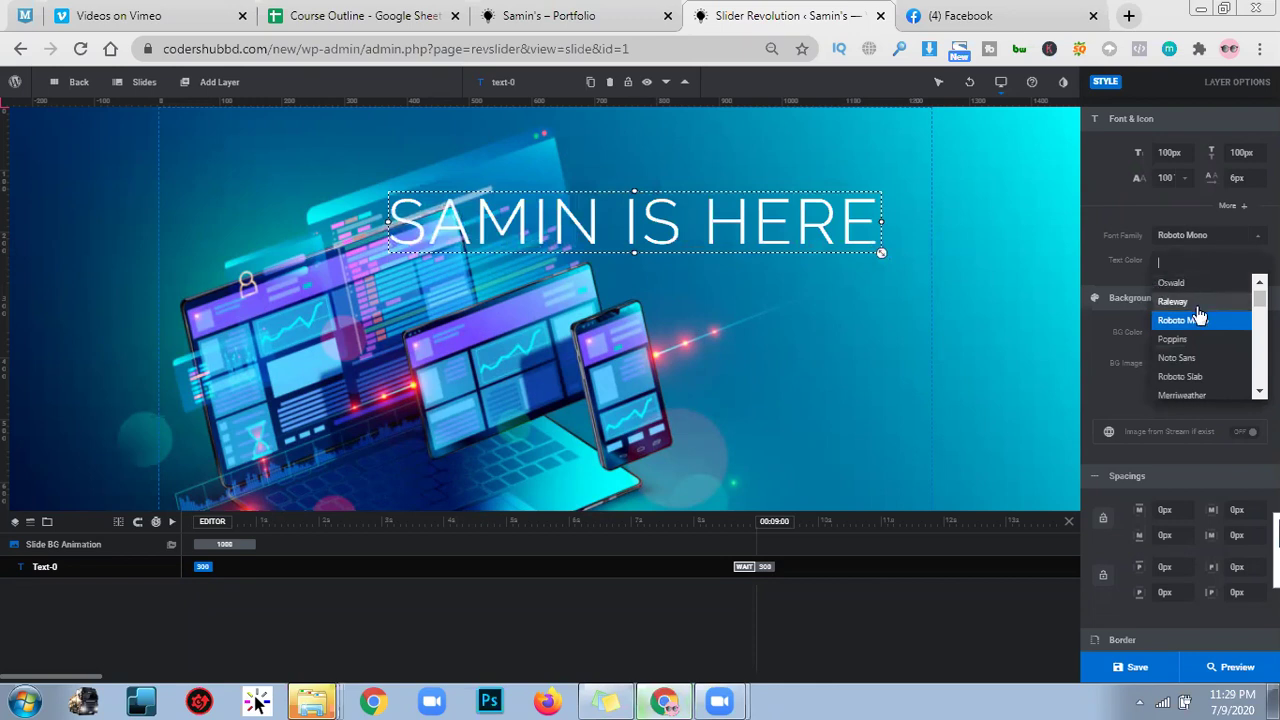
pyautogui.scroll(-3, 1200, 325)
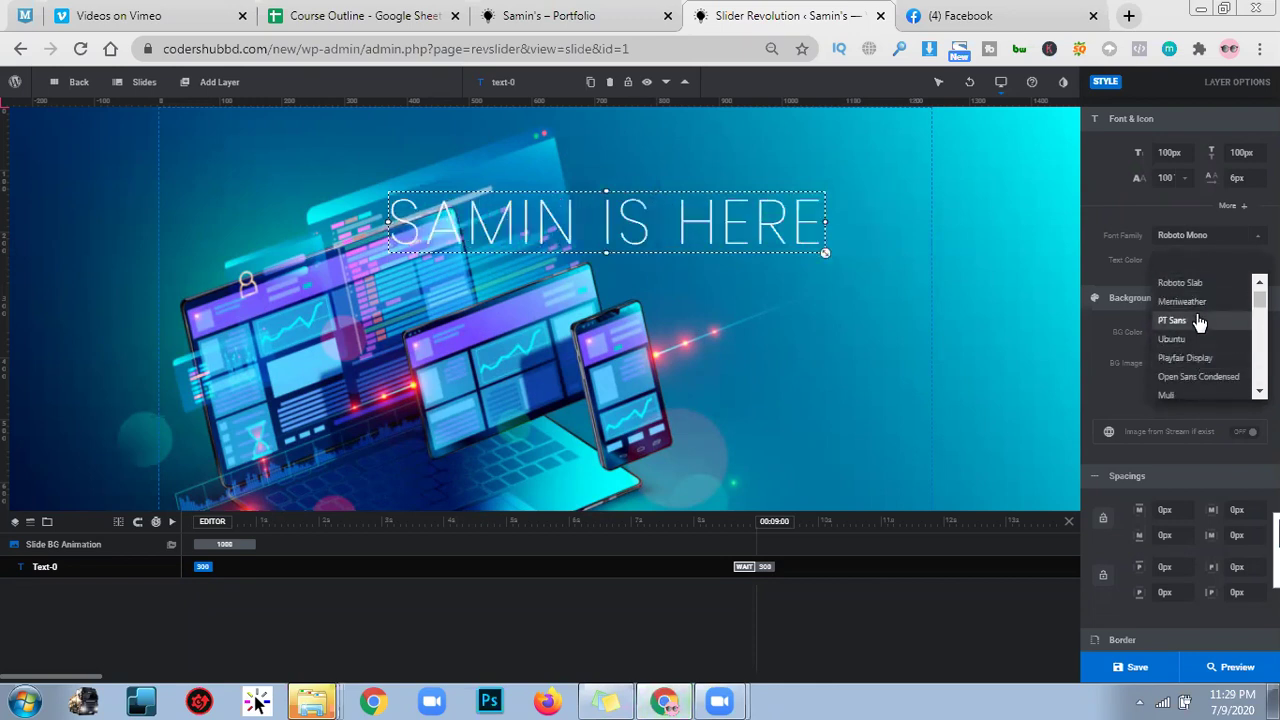
pyautogui.click(1199, 321)
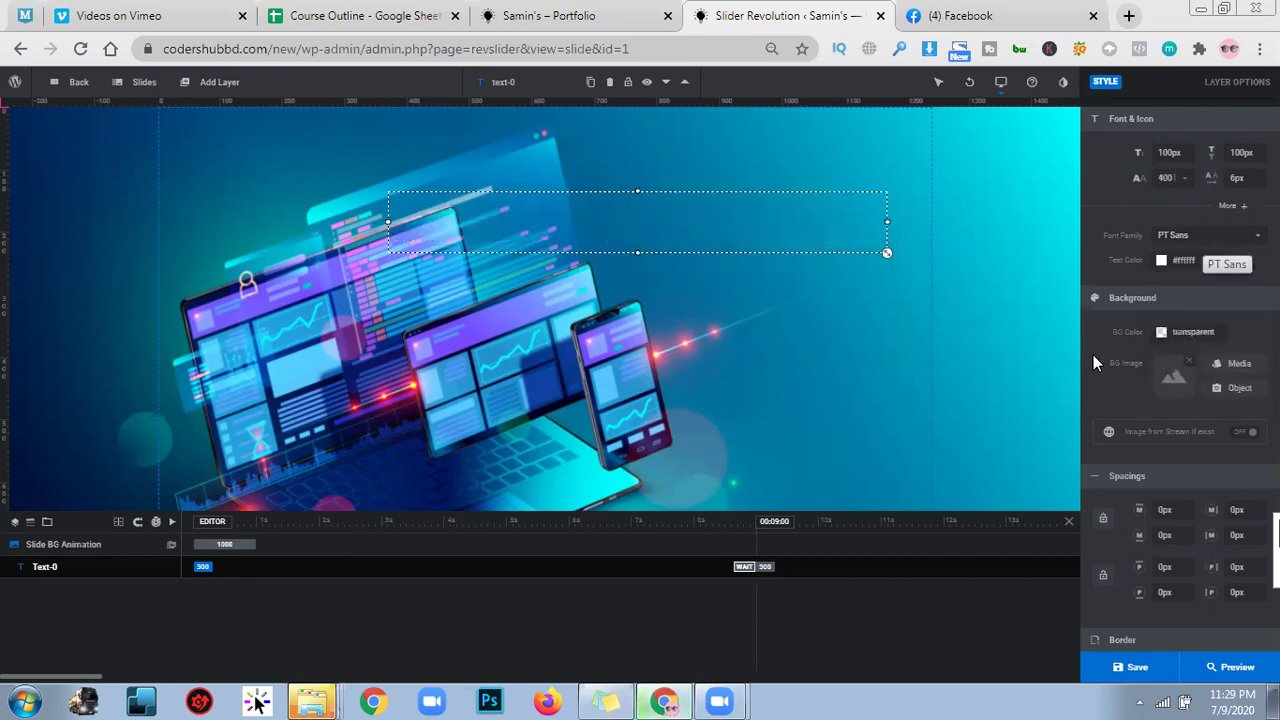
pyautogui.click(1190, 238)
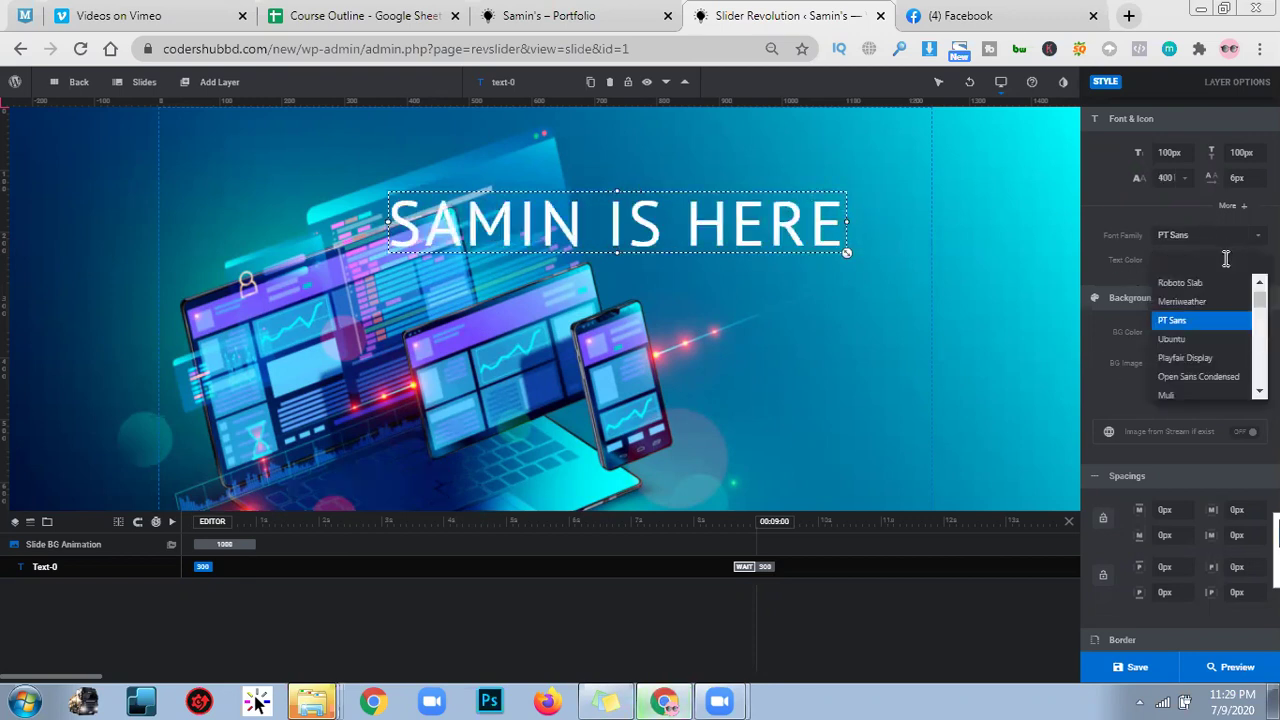
pyautogui.click(1209, 340)
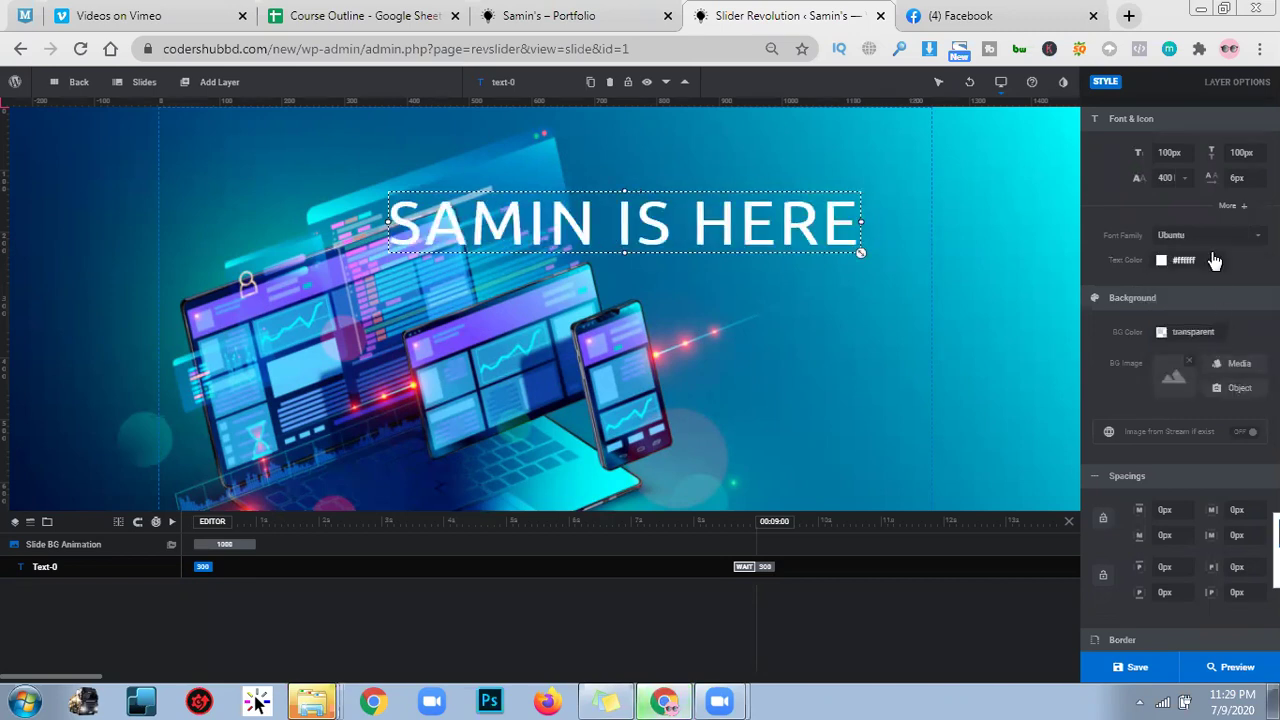
pyautogui.click(1186, 235)
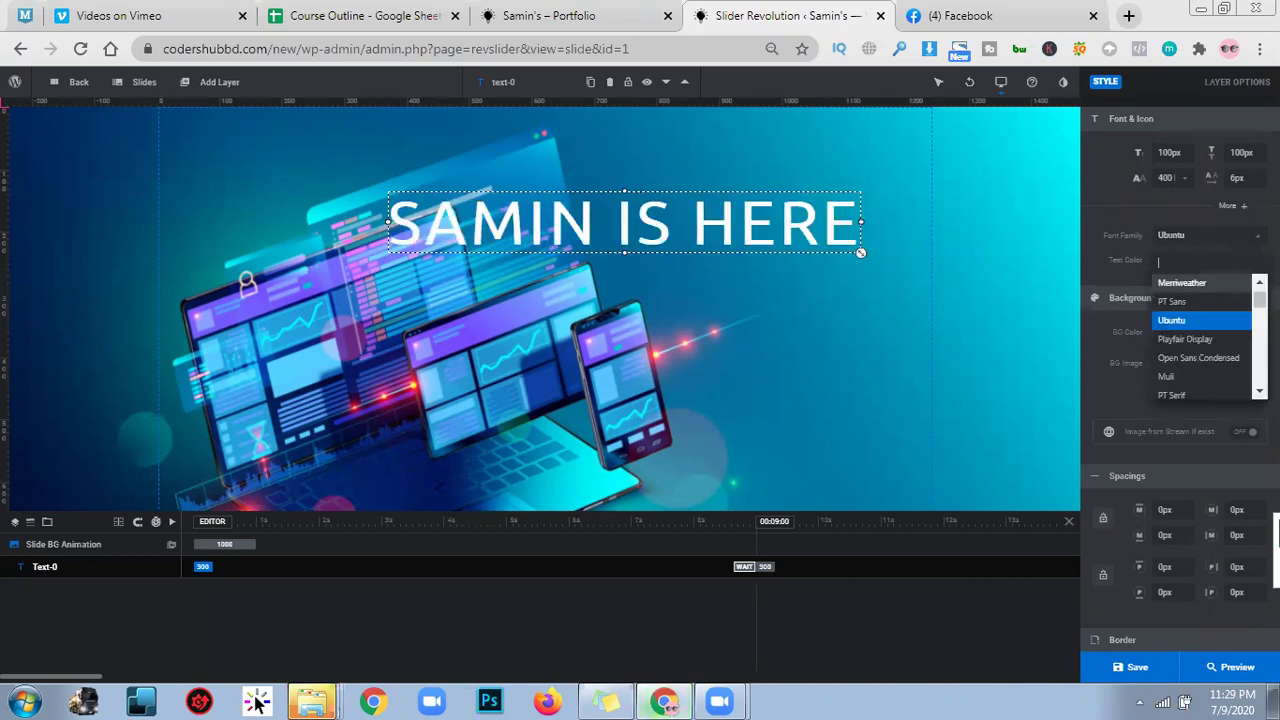
pyautogui.click(1181, 214)
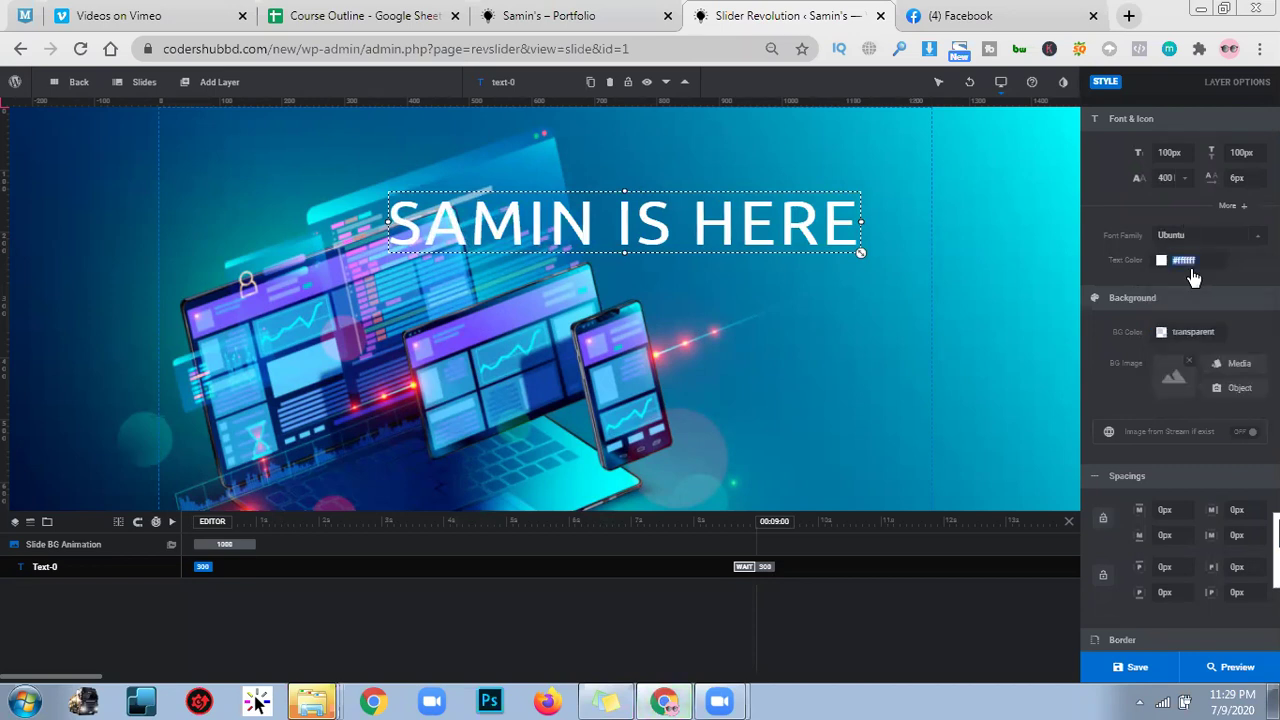
# Step: Try dark grey #191919 and yellow #e8e821 as the headline's text color, and restore white #ffffff
pyautogui.click(1182, 261)
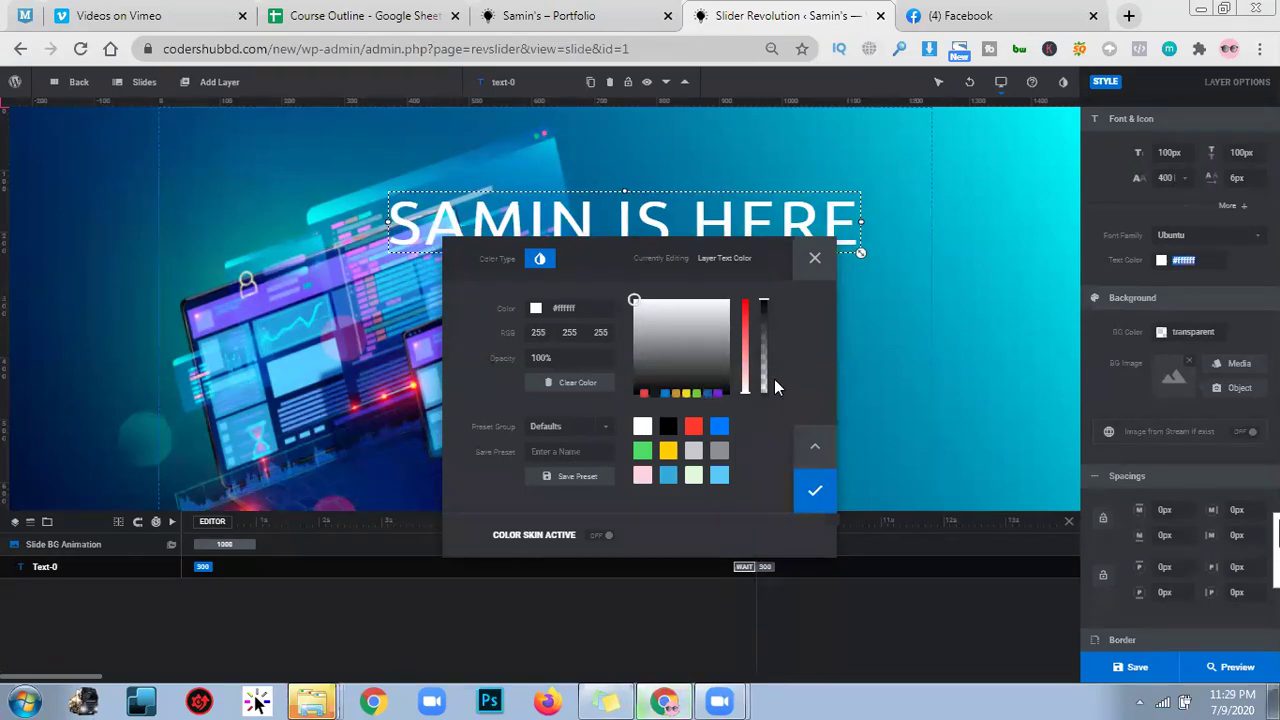
pyautogui.click(685, 314)
pyautogui.moveTo(641, 369)
pyautogui.mouseDown()
pyautogui.moveTo(666, 364)
pyautogui.moveTo(648, 385)
pyautogui.mouseUp()
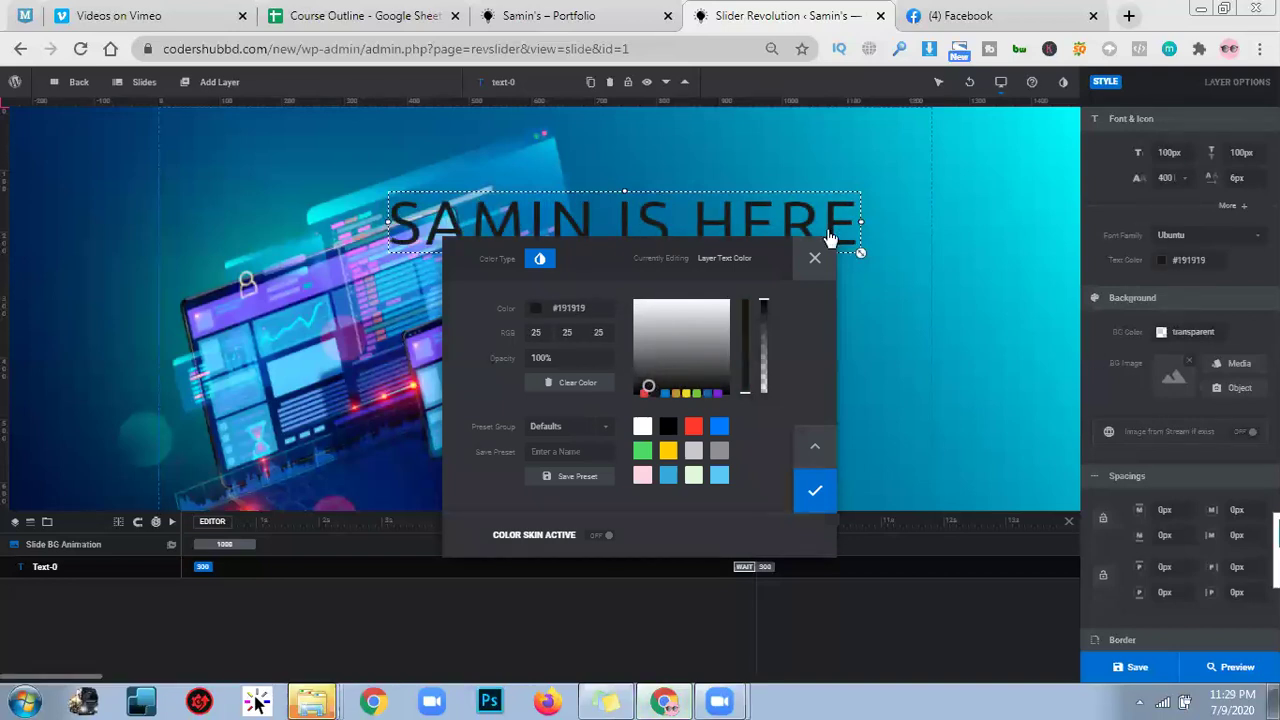
pyautogui.doubleClick(600, 308)
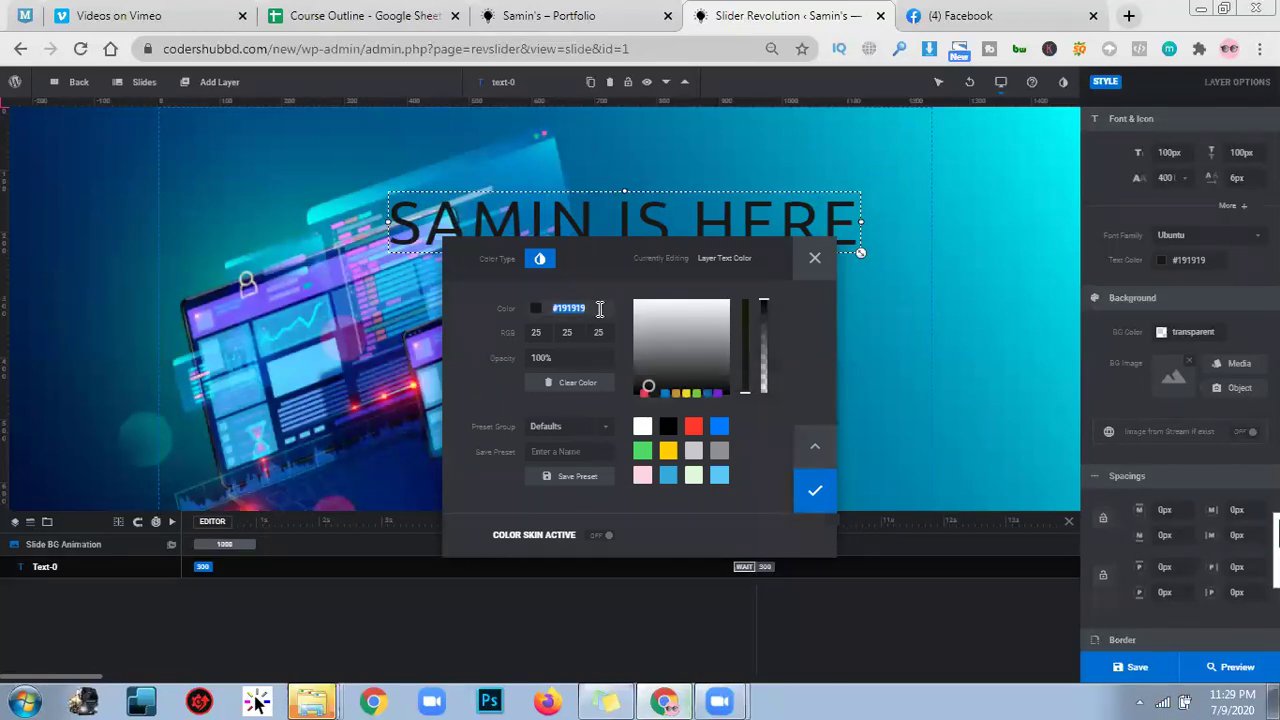
pyautogui.click(687, 394)
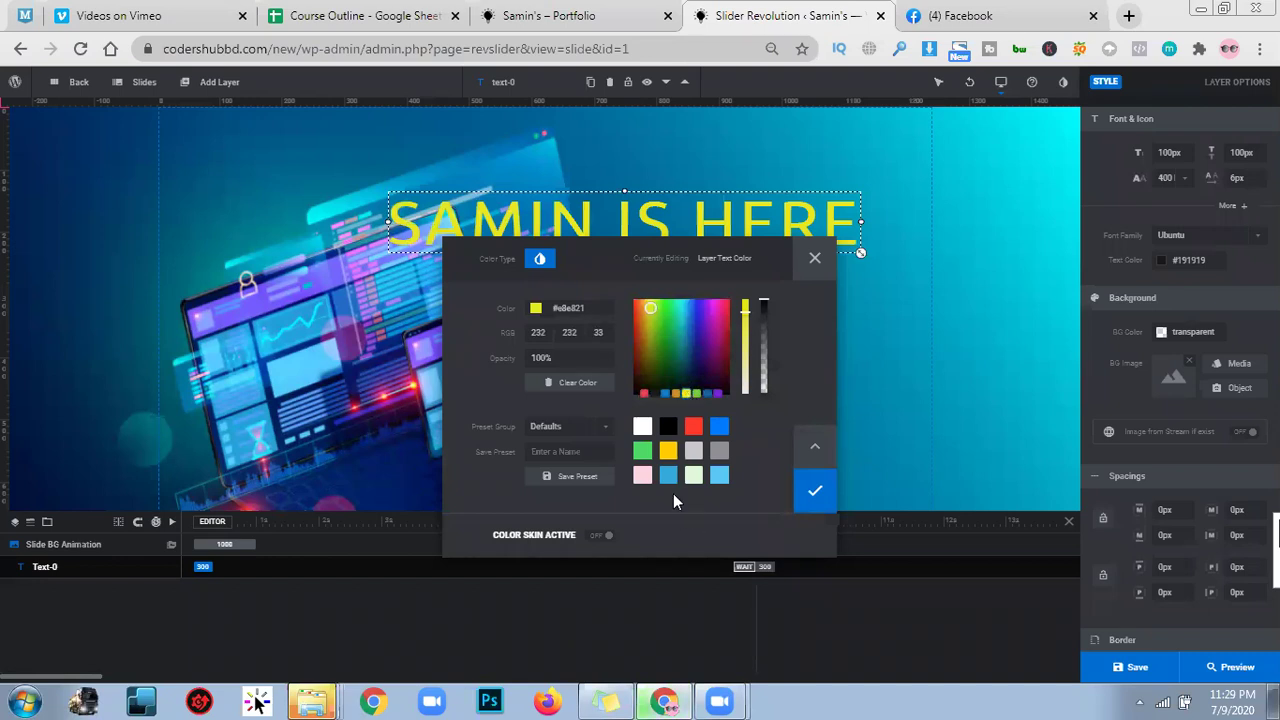
pyautogui.click(642, 429)
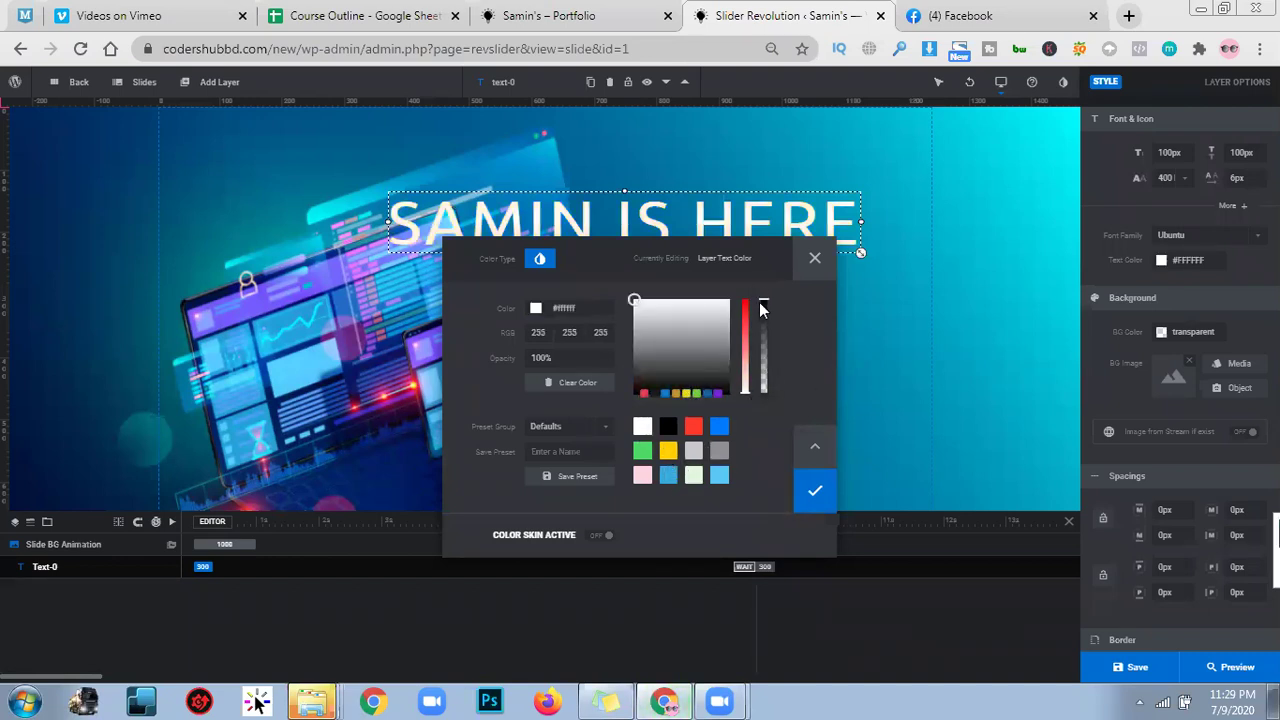
pyautogui.moveTo(742, 390)
pyautogui.mouseDown()
pyautogui.moveTo(744, 345)
pyautogui.moveTo(743, 390)
pyautogui.mouseUp()
pyautogui.moveTo(765, 321); pyautogui.dragTo(778, 293)
pyautogui.click(818, 492)
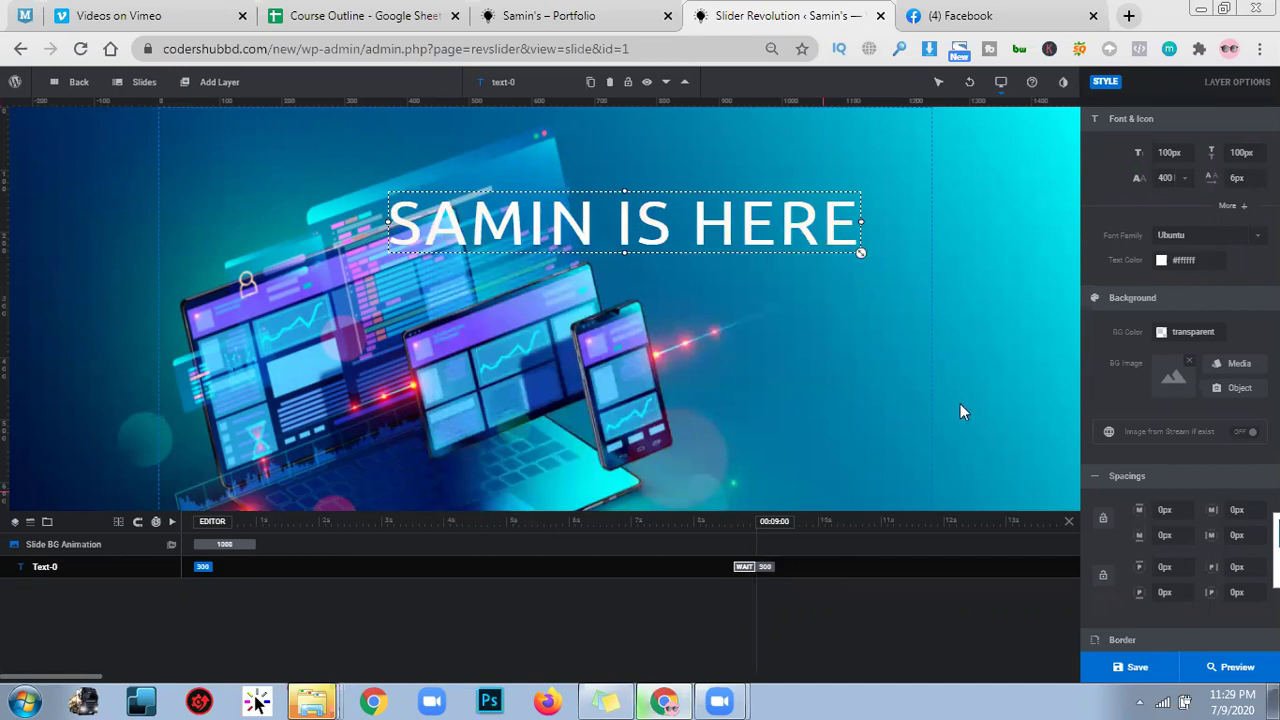
# Step: Set the headline layer's background color to red #ff3a2d at 0% opacity after trying grey shades
pyautogui.scroll(-1, 1246, 330)
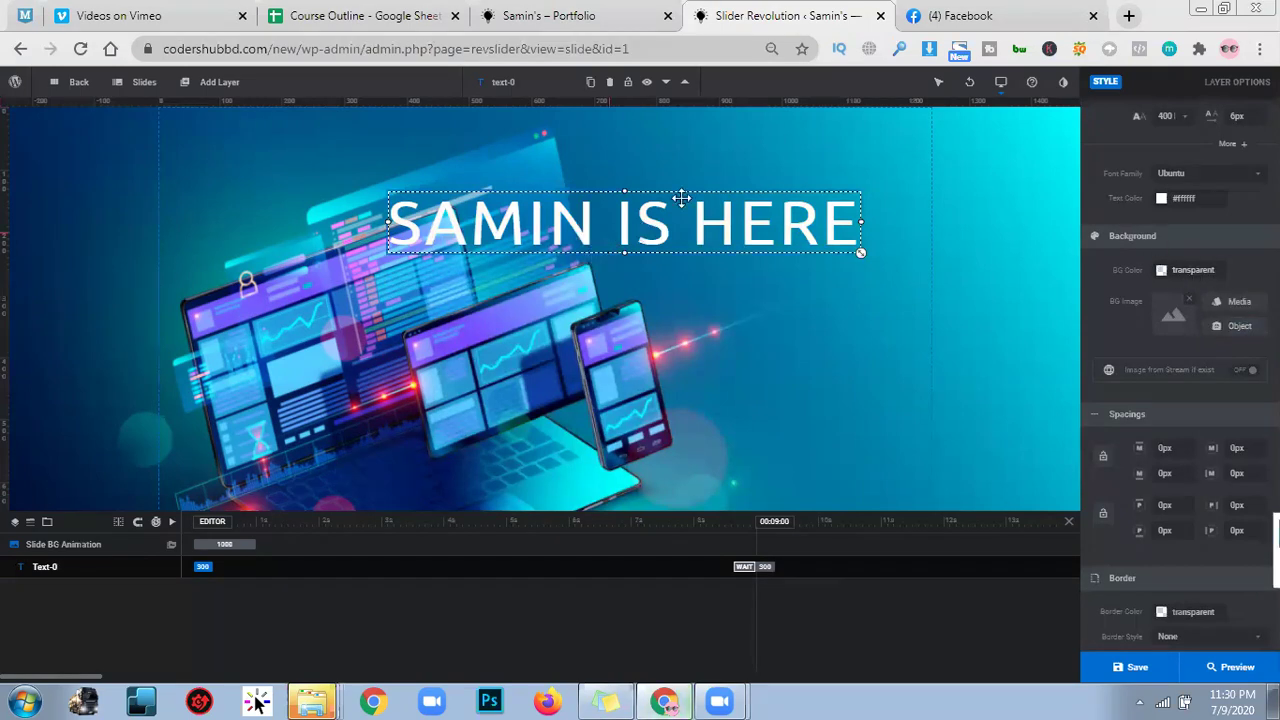
pyautogui.click(1201, 275)
pyautogui.click(705, 336)
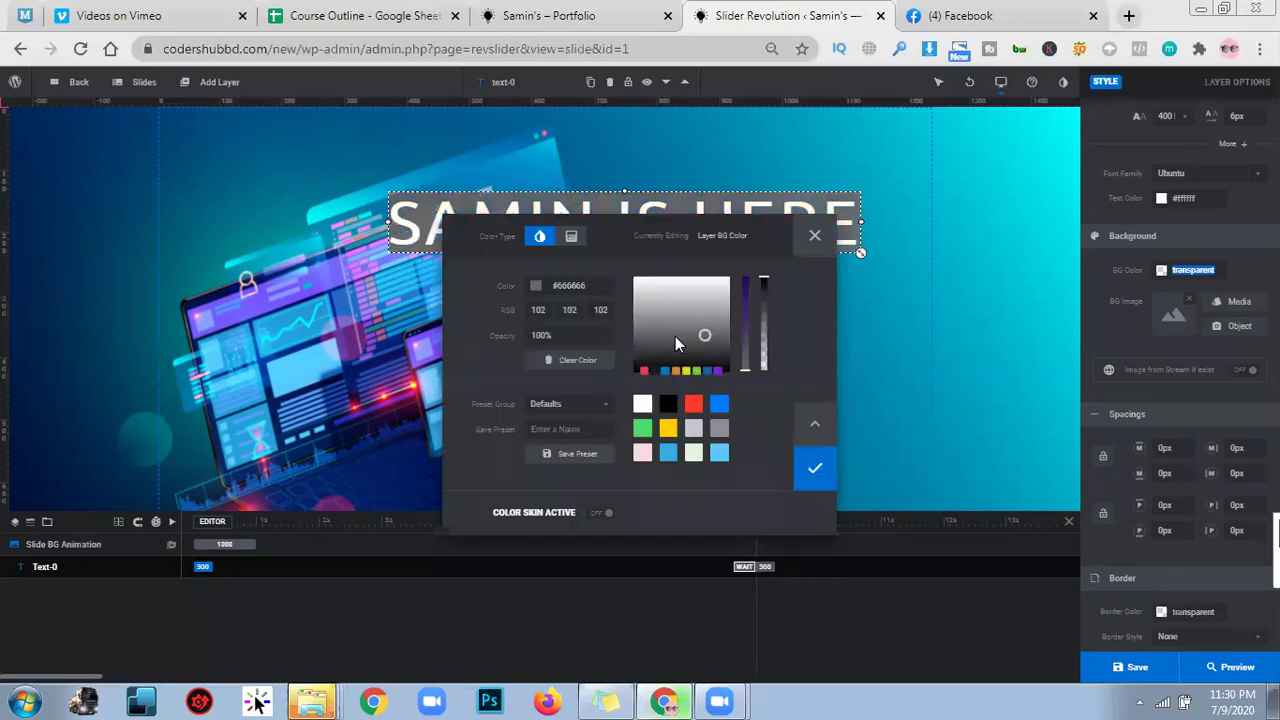
pyautogui.click(675, 338)
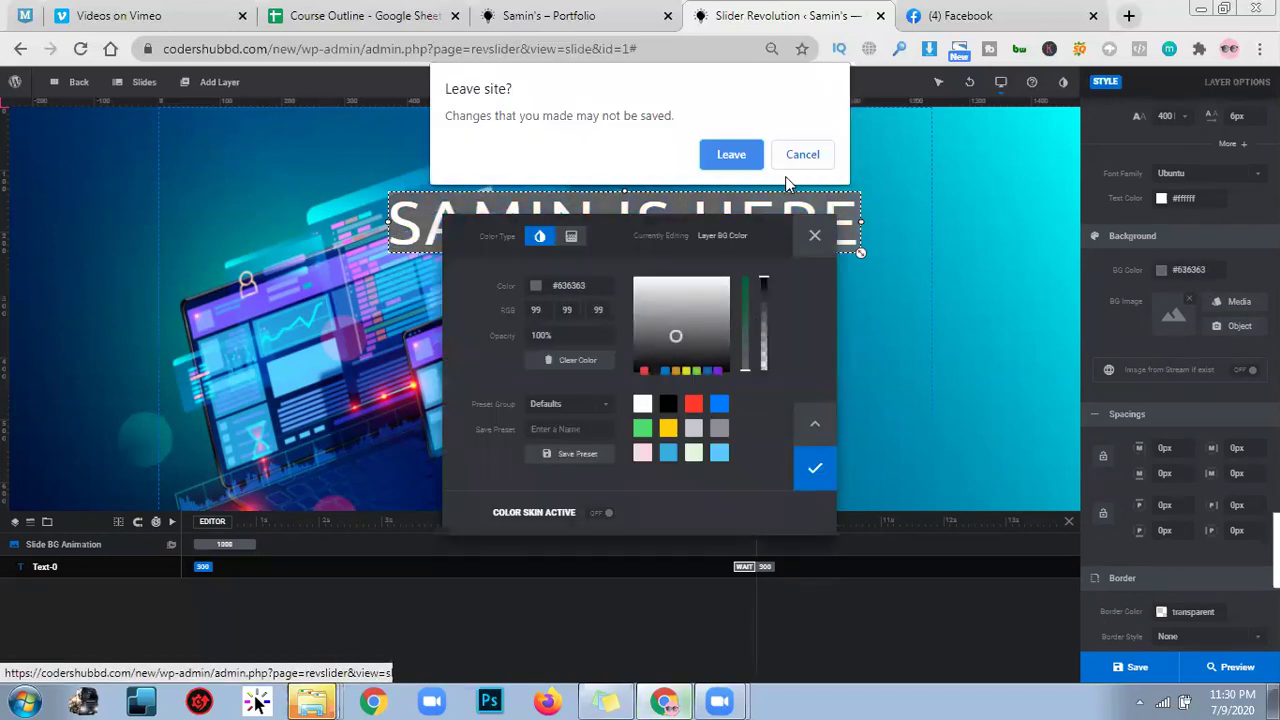
pyautogui.click(802, 155)
pyautogui.moveTo(694, 343); pyautogui.dragTo(663, 320)
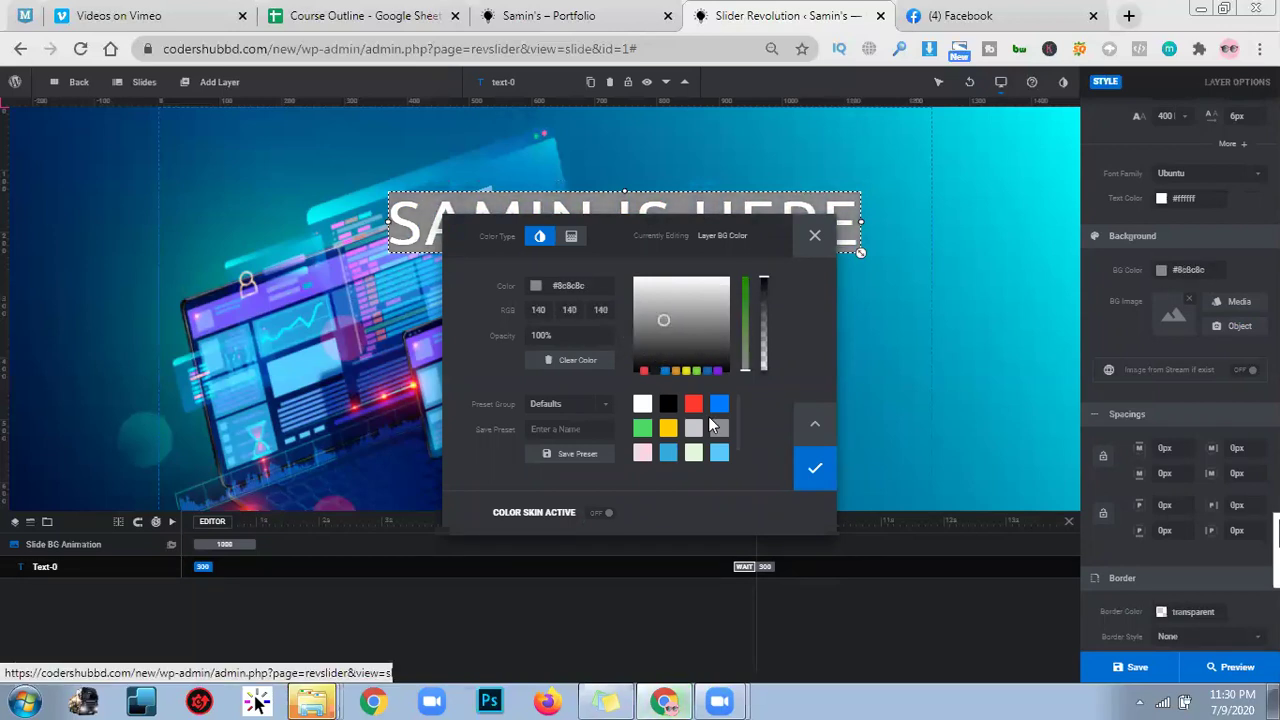
pyautogui.click(690, 405)
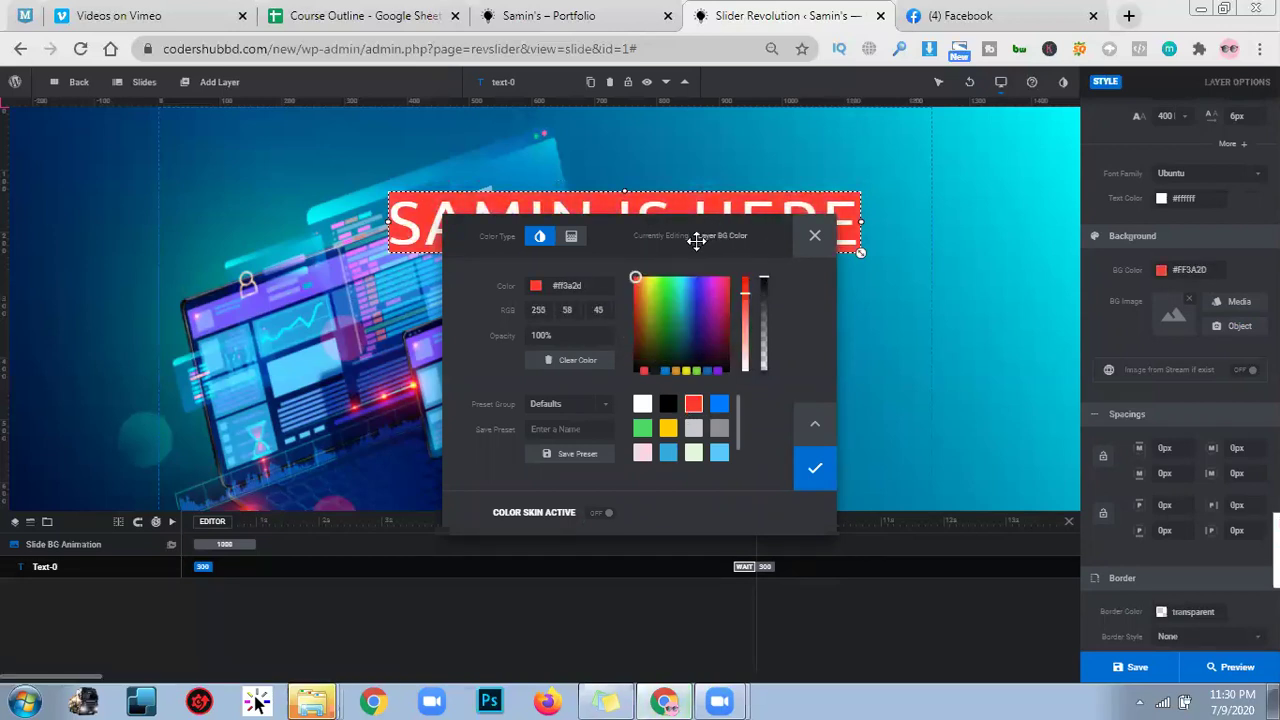
pyautogui.moveTo(696, 281); pyautogui.dragTo(891, 200)
pyautogui.moveTo(1006, 347); pyautogui.dragTo(1005, 405)
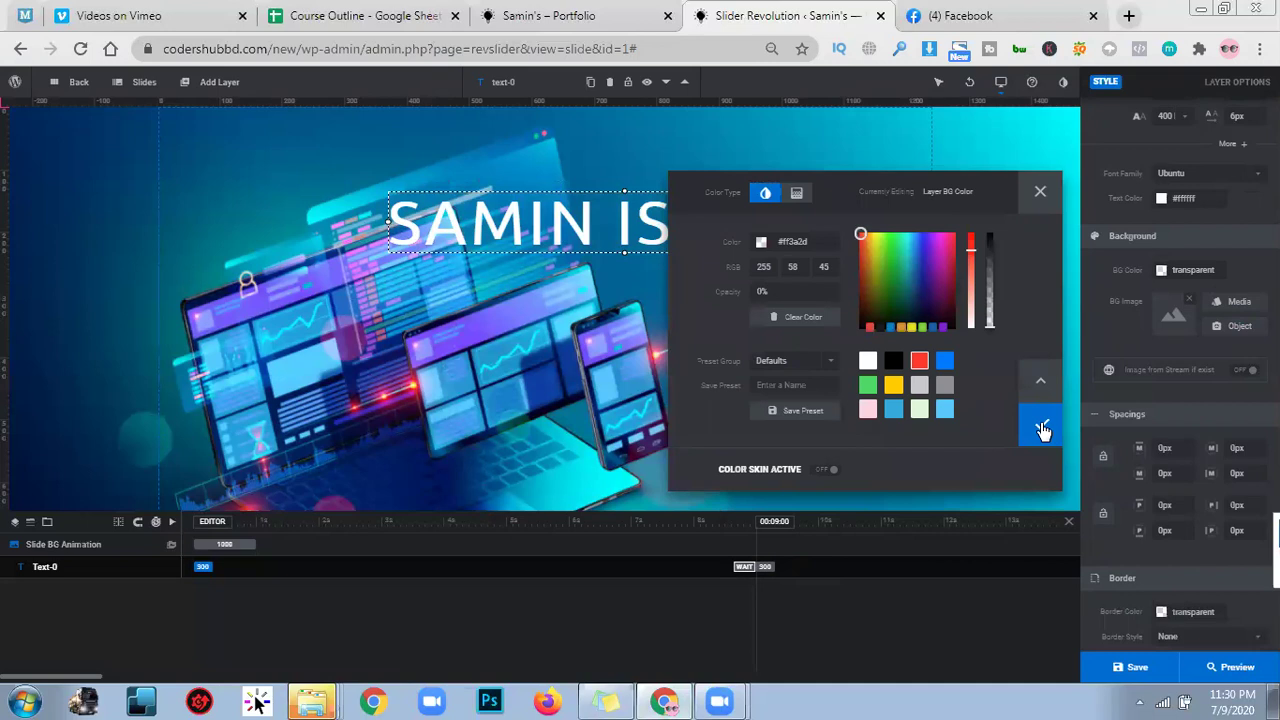
pyautogui.click(1040, 428)
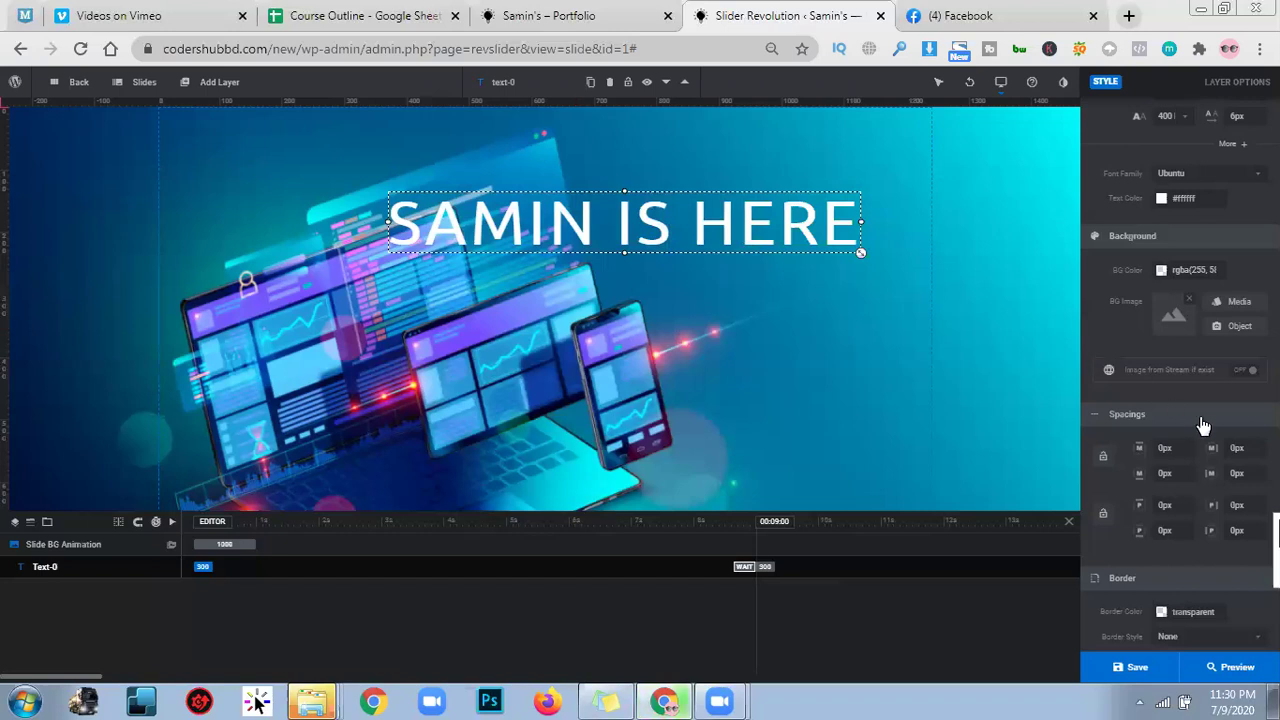
# Step: Try red #ef2b2b as the headline layer's border color, and discard the change
pyautogui.scroll(-1, 1205, 418)
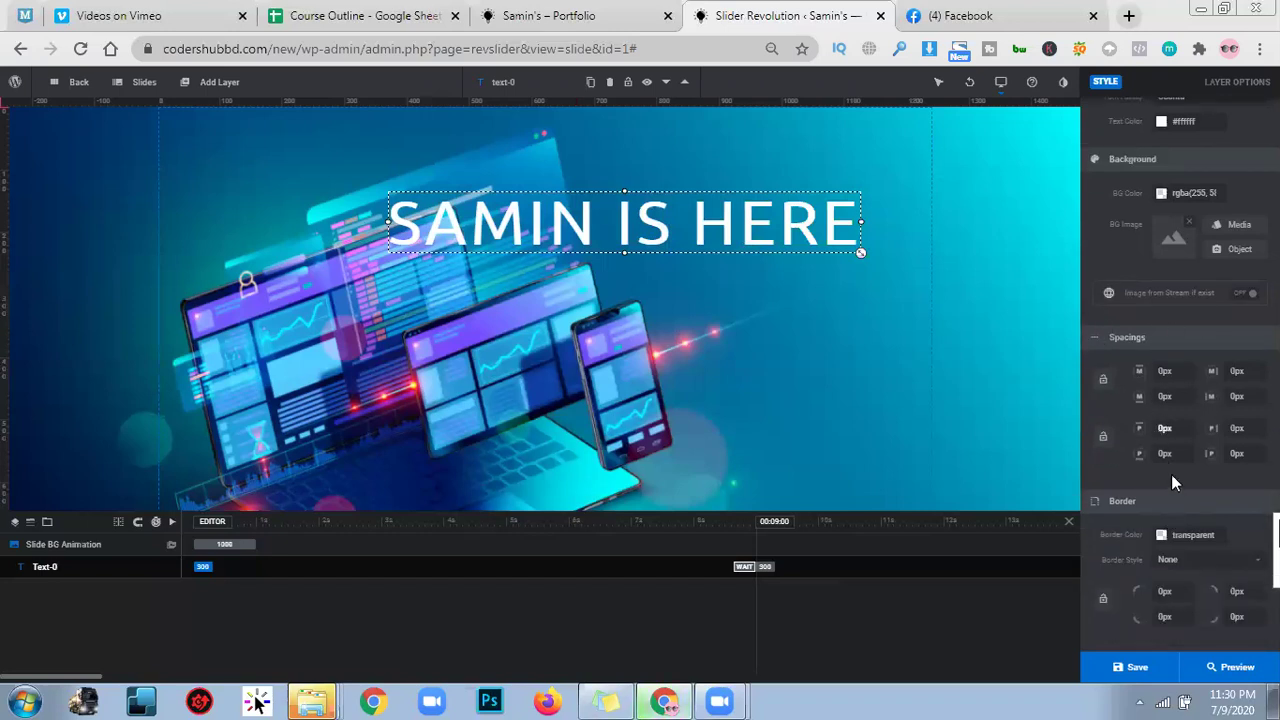
pyautogui.scroll(4, 1171, 474)
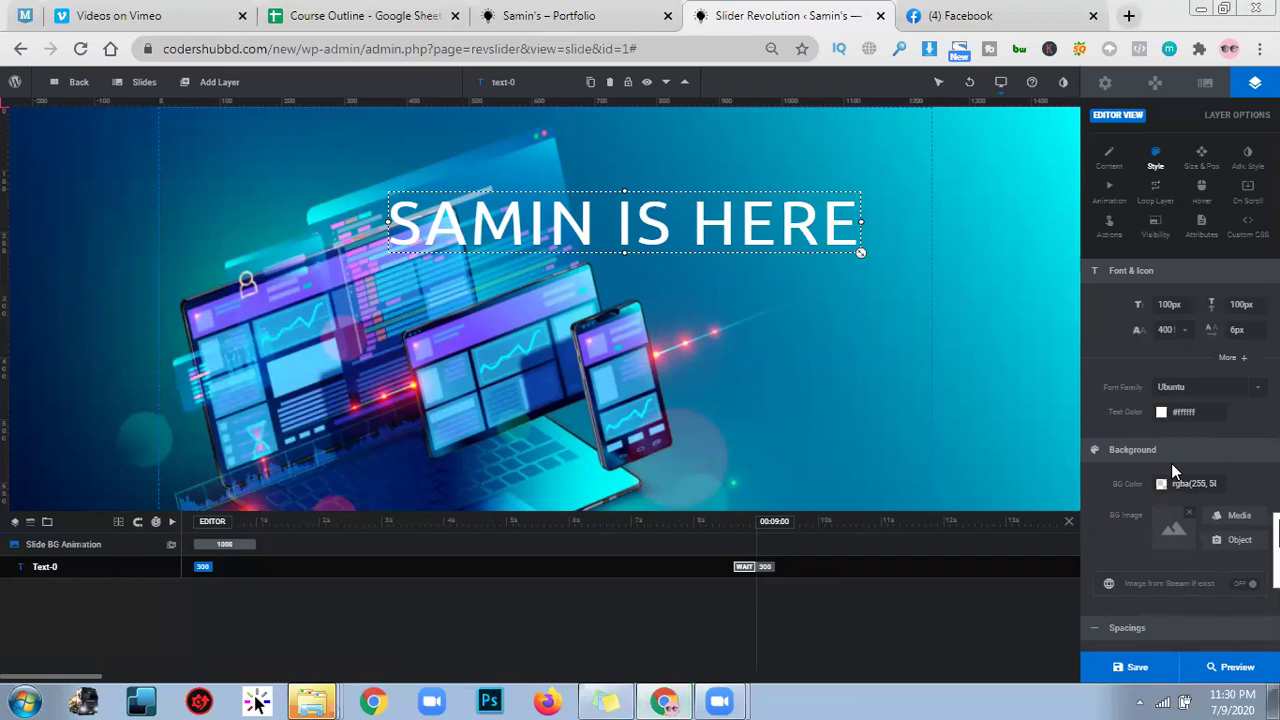
pyautogui.scroll(-4, 1183, 518)
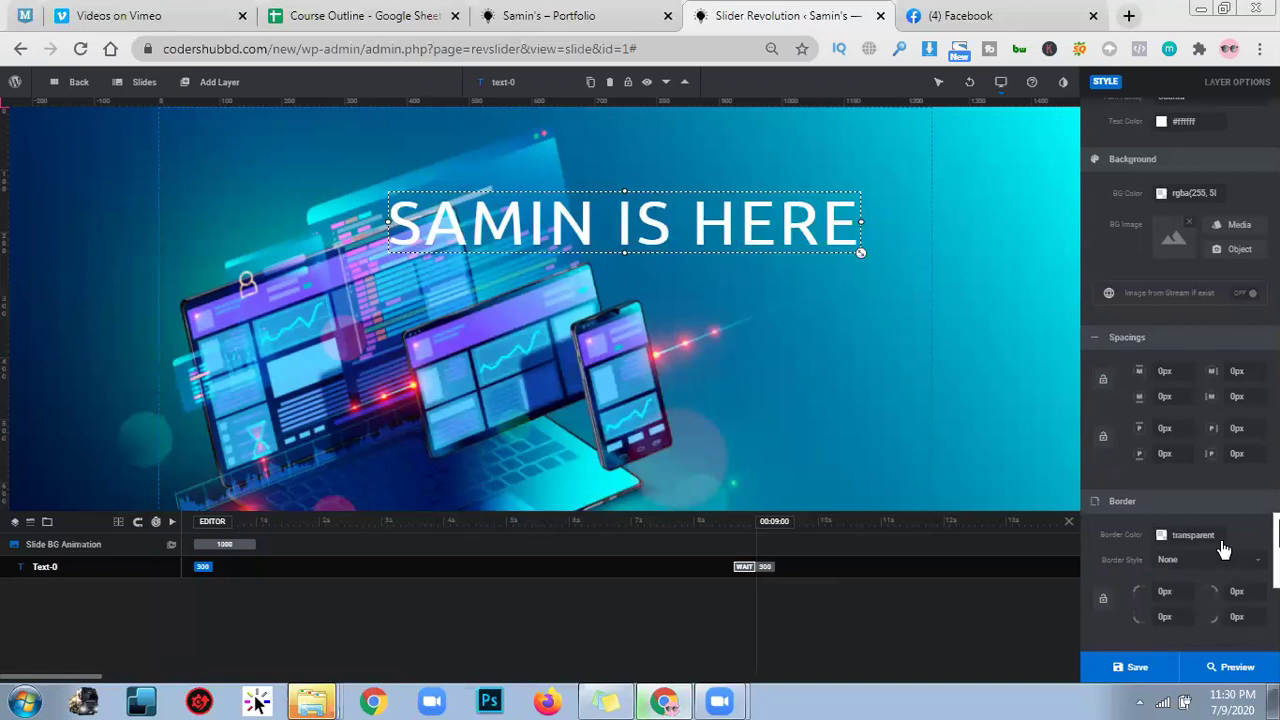
pyautogui.click(1219, 549)
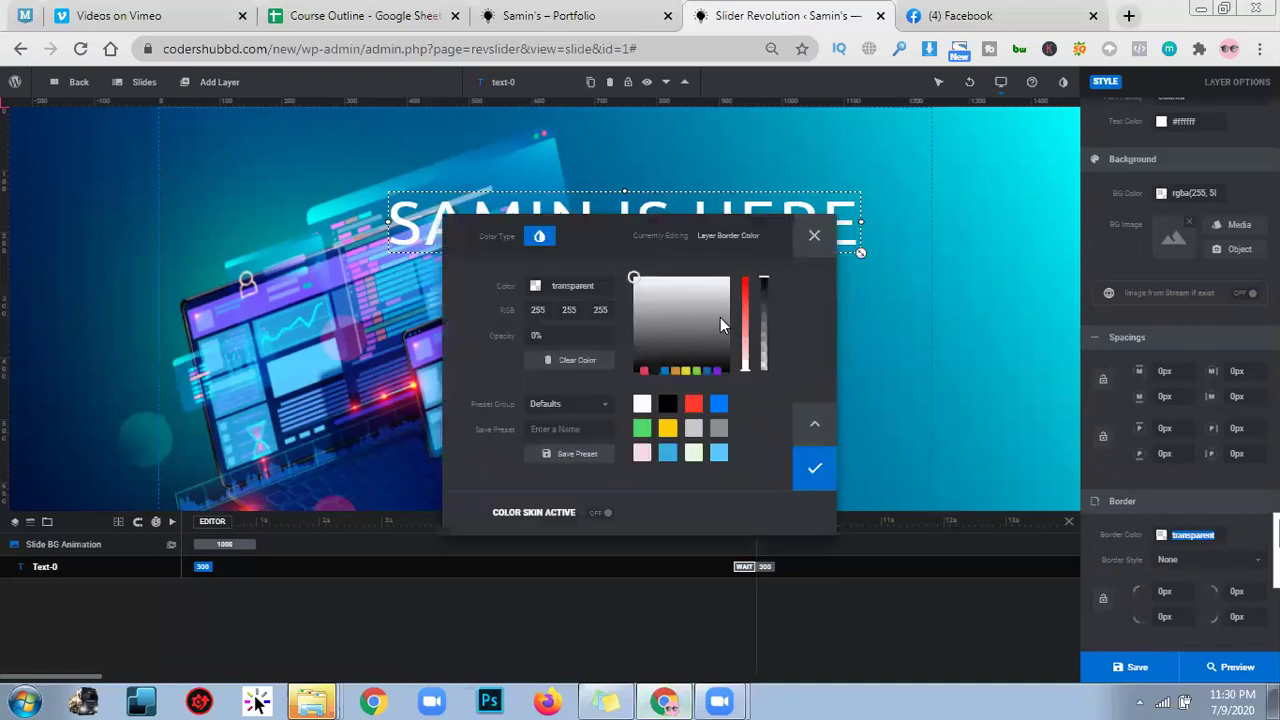
pyautogui.click(693, 403)
pyautogui.click(657, 318)
pyautogui.moveTo(657, 318); pyautogui.dragTo(634, 284)
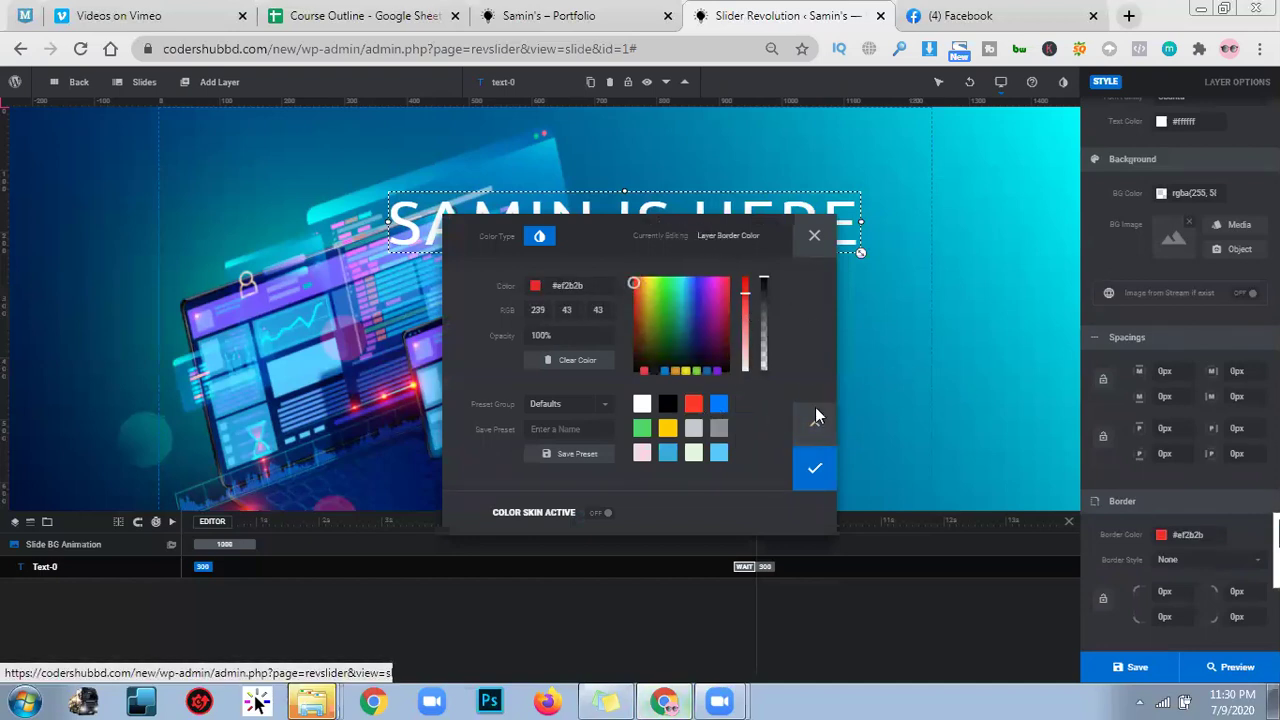
pyautogui.click(814, 236)
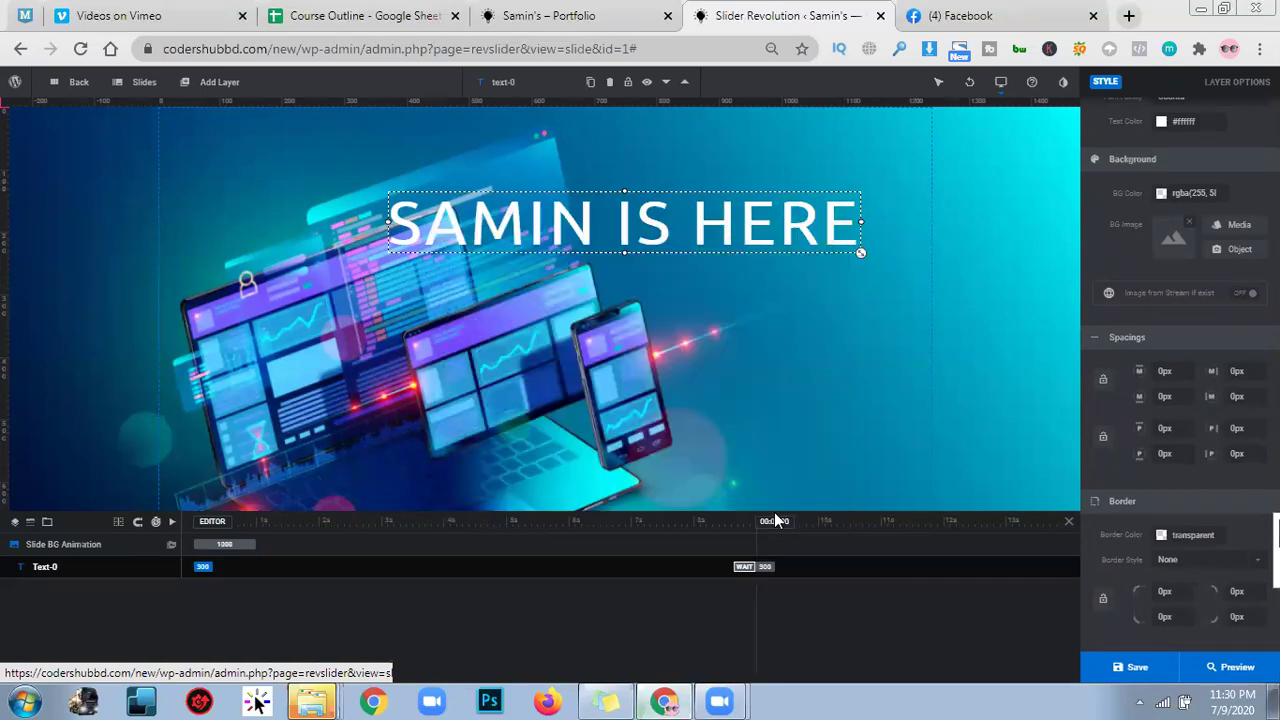
# Step: Nudge the headline slightly up and to the right on the slide
pyautogui.scroll(1, 1160, 294)
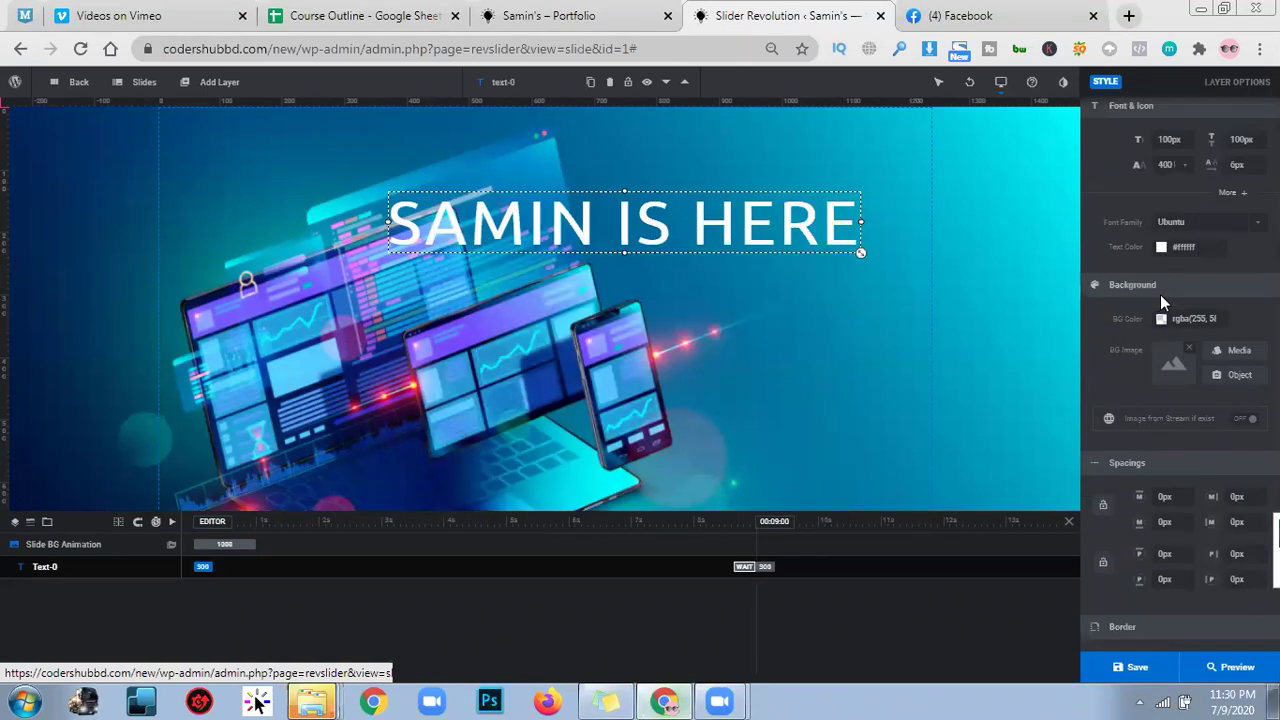
pyautogui.scroll(2, 1160, 294)
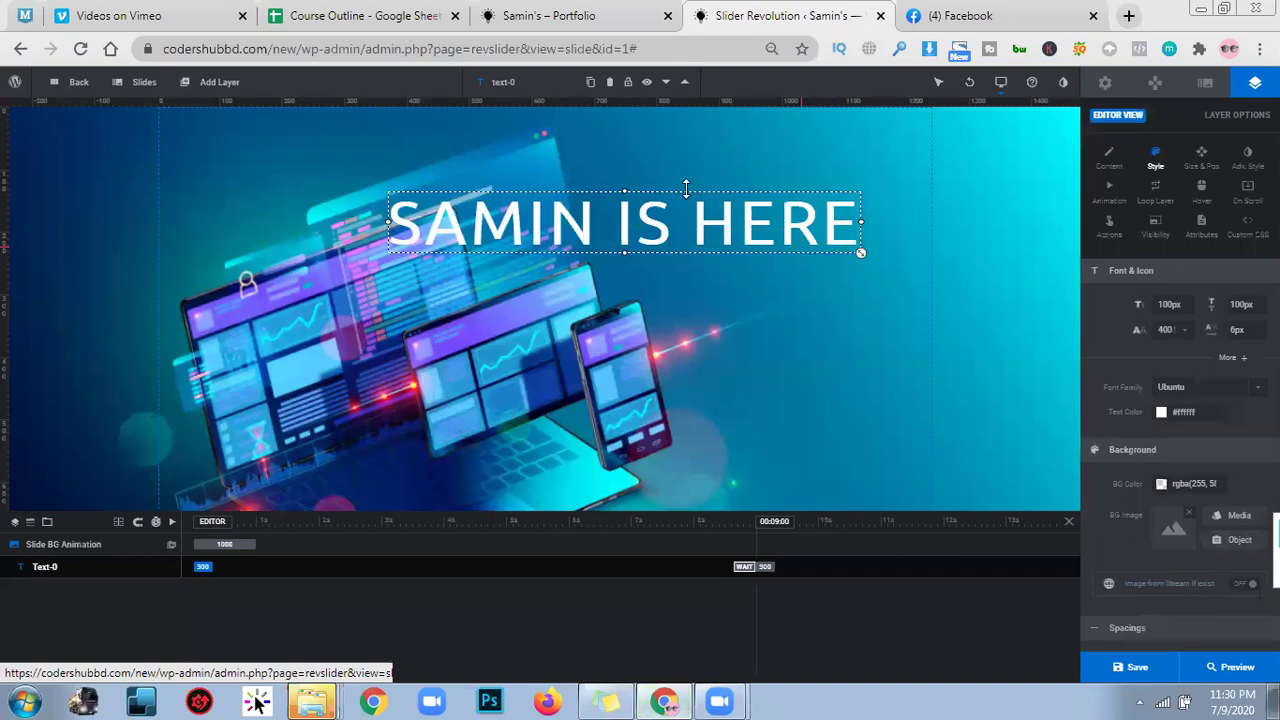
pyautogui.moveTo(670, 216); pyautogui.dragTo(652, 208)
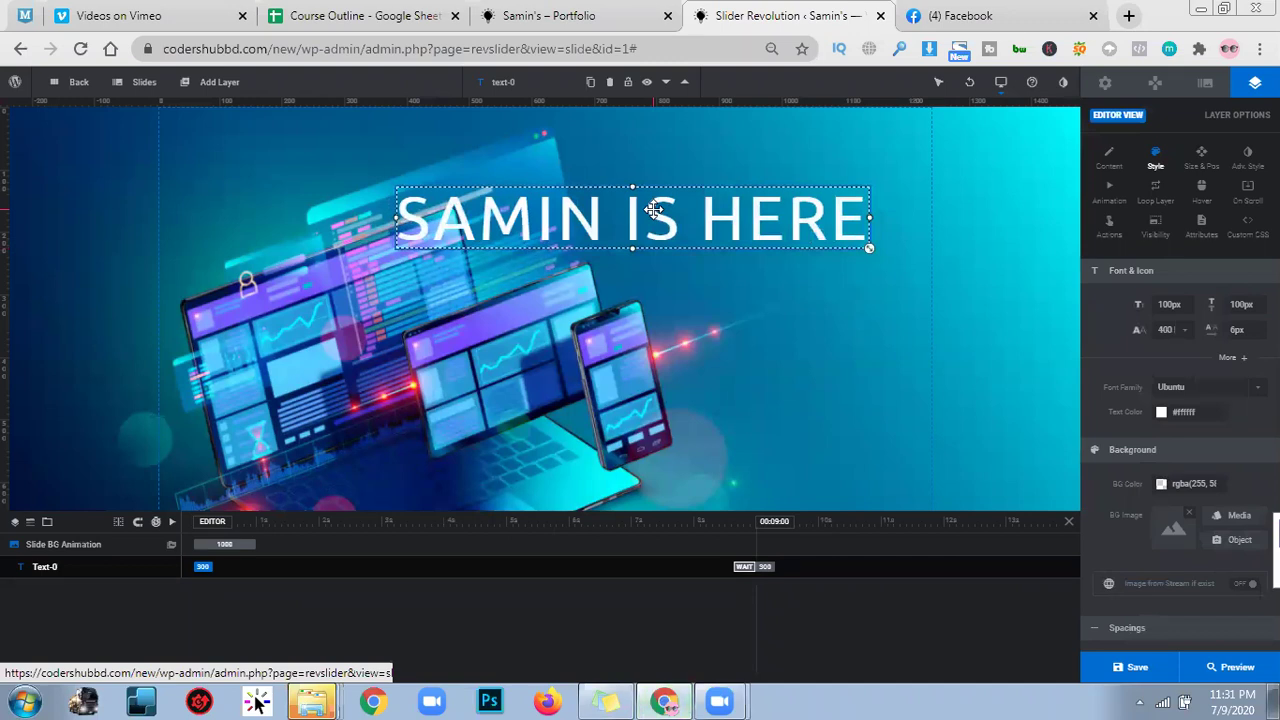
# Step: Add a Quick Style Content text layer and place it below the headline at about X 662, Y 275
pyautogui.moveTo(215, 84)
pyautogui.moveTo(233, 107)
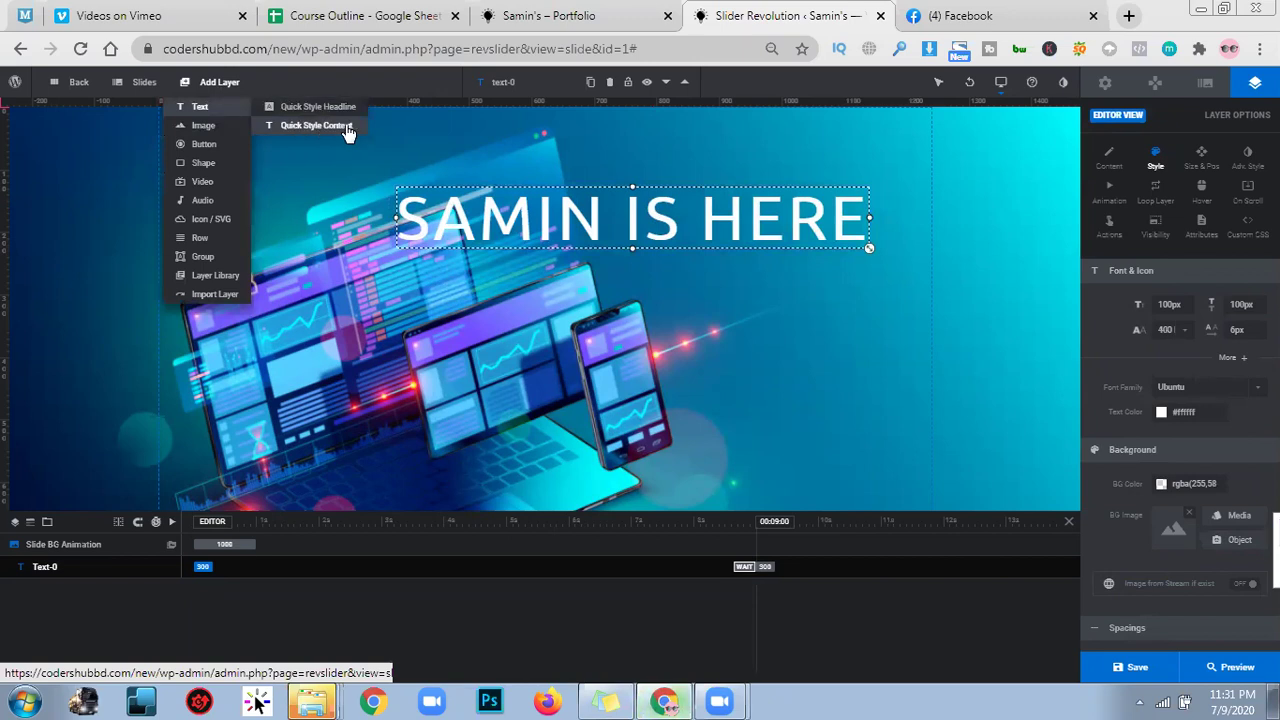
pyautogui.click(349, 134)
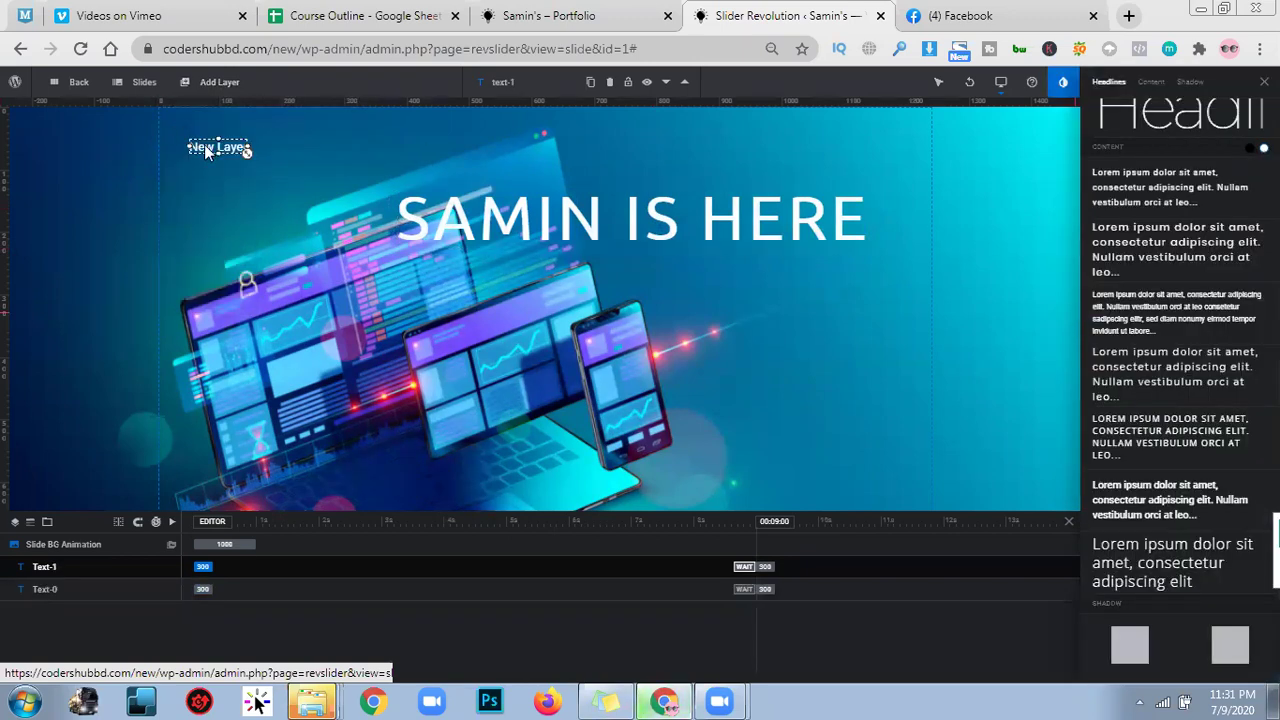
pyautogui.moveTo(504, 231); pyautogui.dragTo(589, 284)
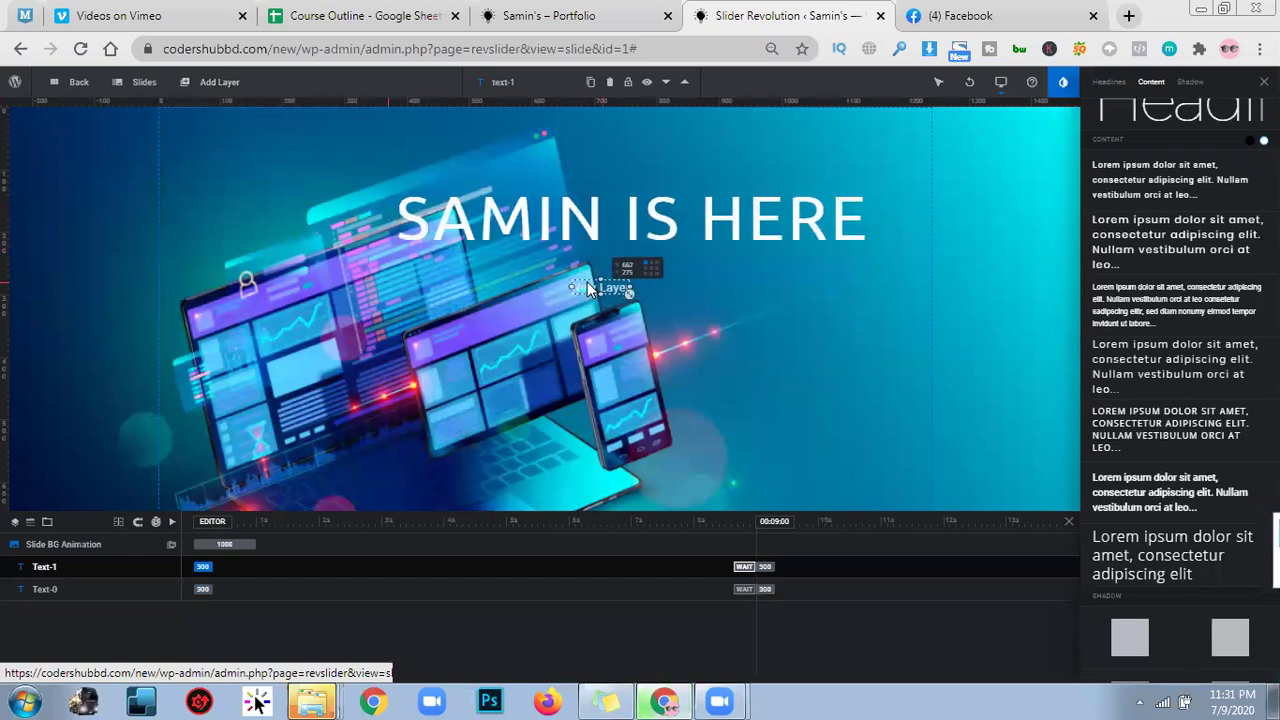
pyautogui.click(652, 268)
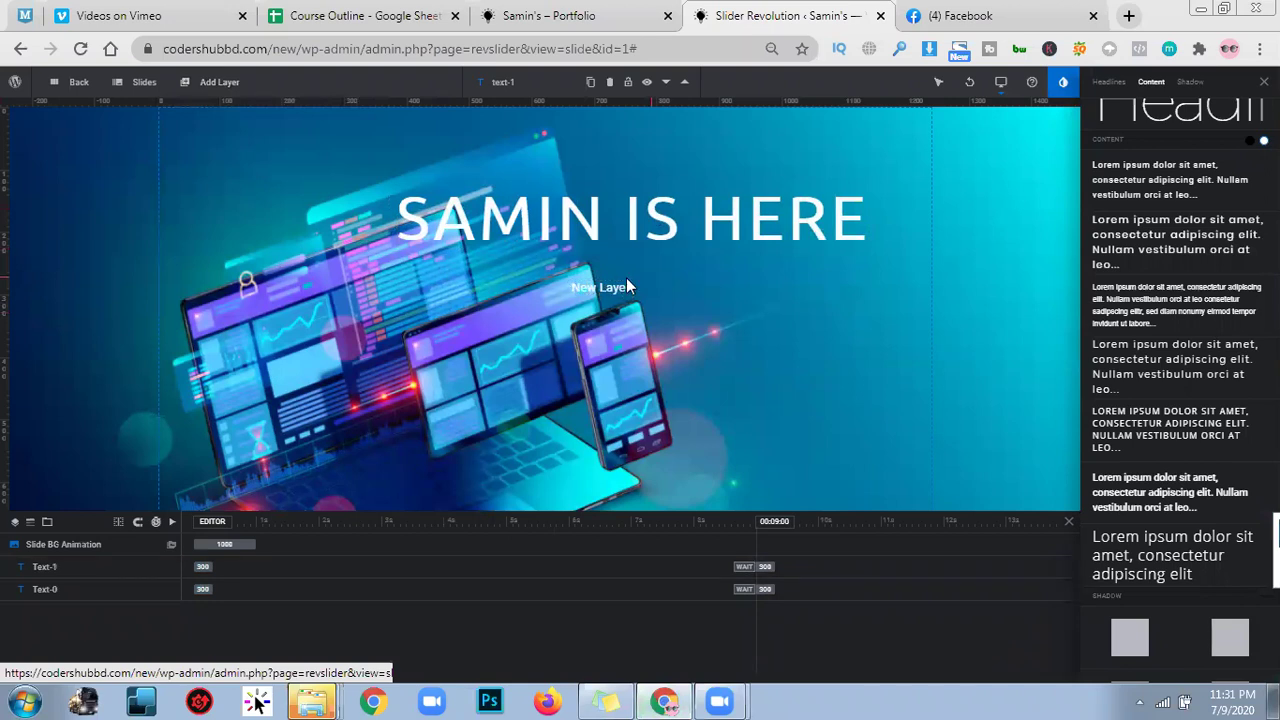
# Step: Apply the Montserrat 15px, weight 400 quick content style to the new text layer
pyautogui.click(596, 290)
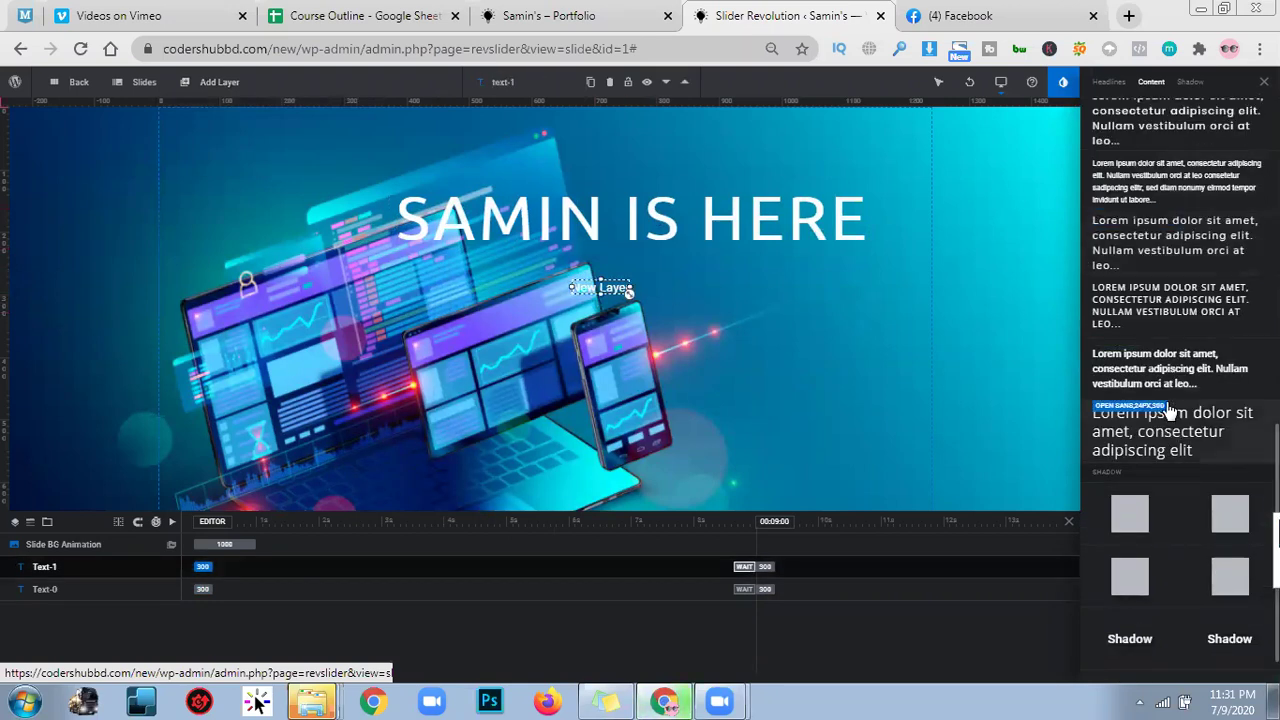
pyautogui.scroll(-1, 1148, 355)
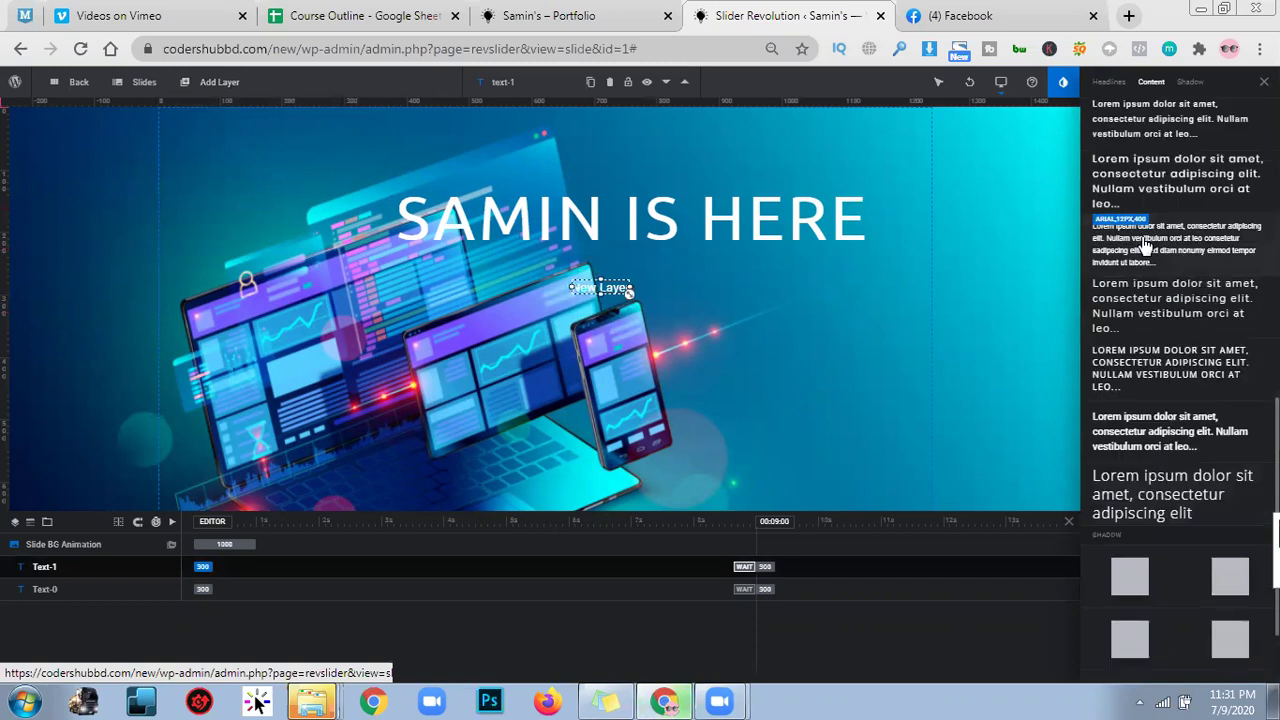
pyautogui.click(1190, 314)
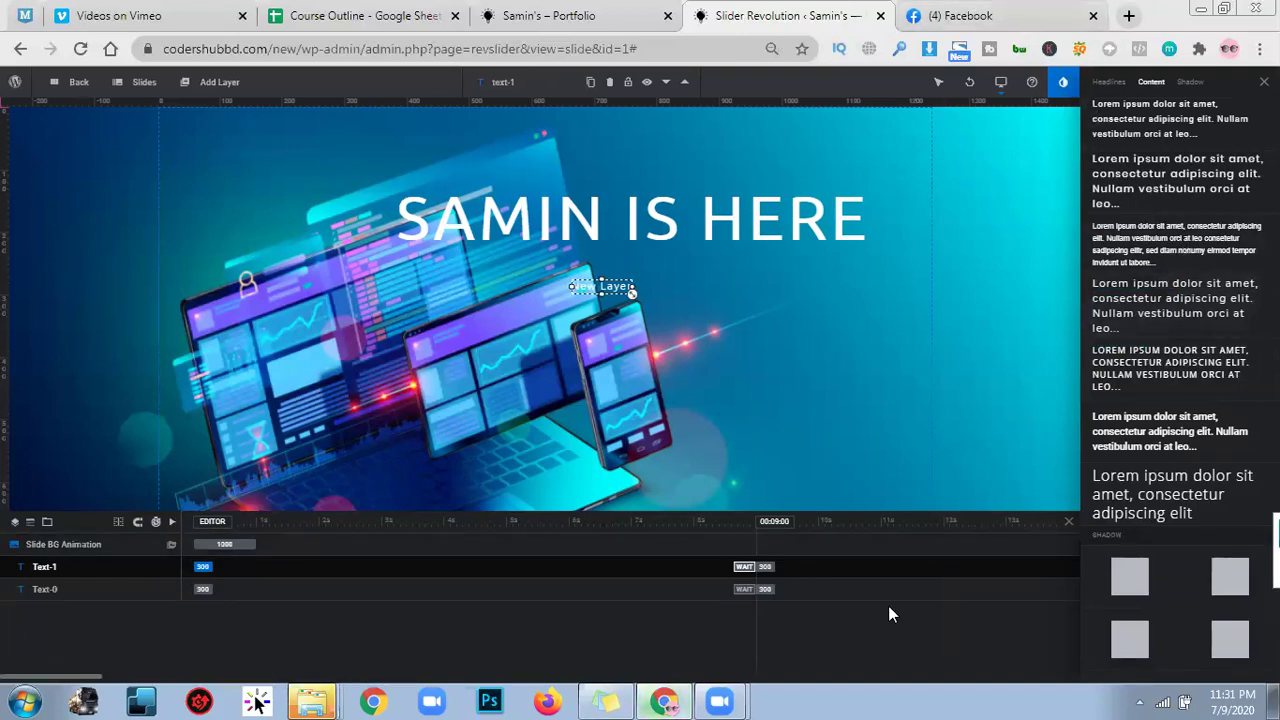
# Step: Open lipsum.com in a new tab beside the slider editor and copy the "What is Lorem Ipsum?" text from its beginning through "1500s,"
pyautogui.click(1128, 16)
pyautogui.write('lipsum')
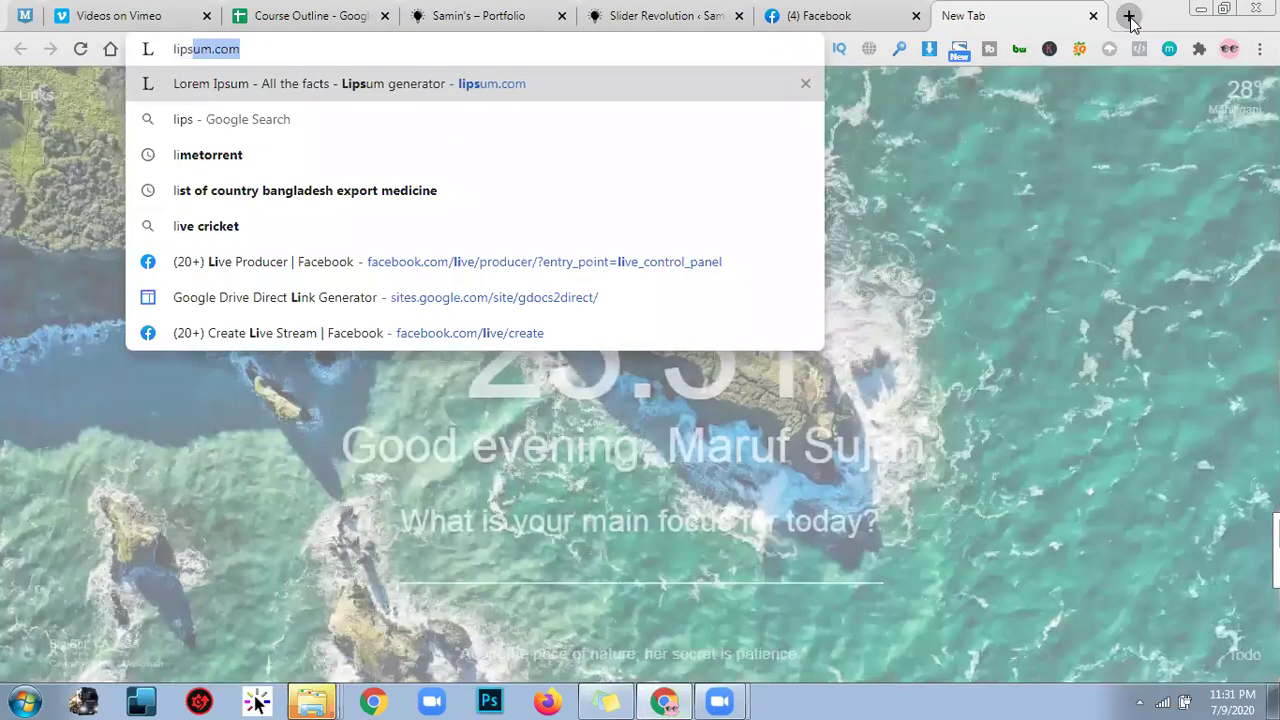
pyautogui.press('Return')
pyautogui.moveTo(1023, 8); pyautogui.dragTo(806, 8)
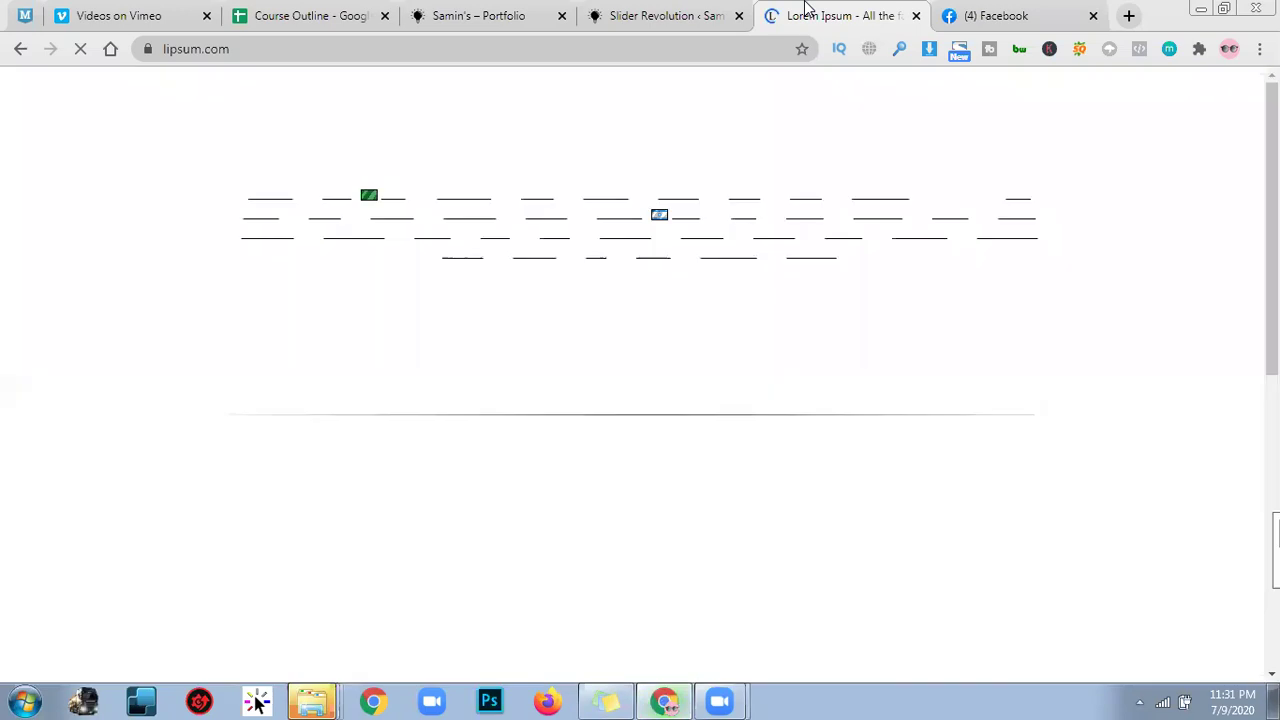
pyautogui.scroll(-2, 411, 449)
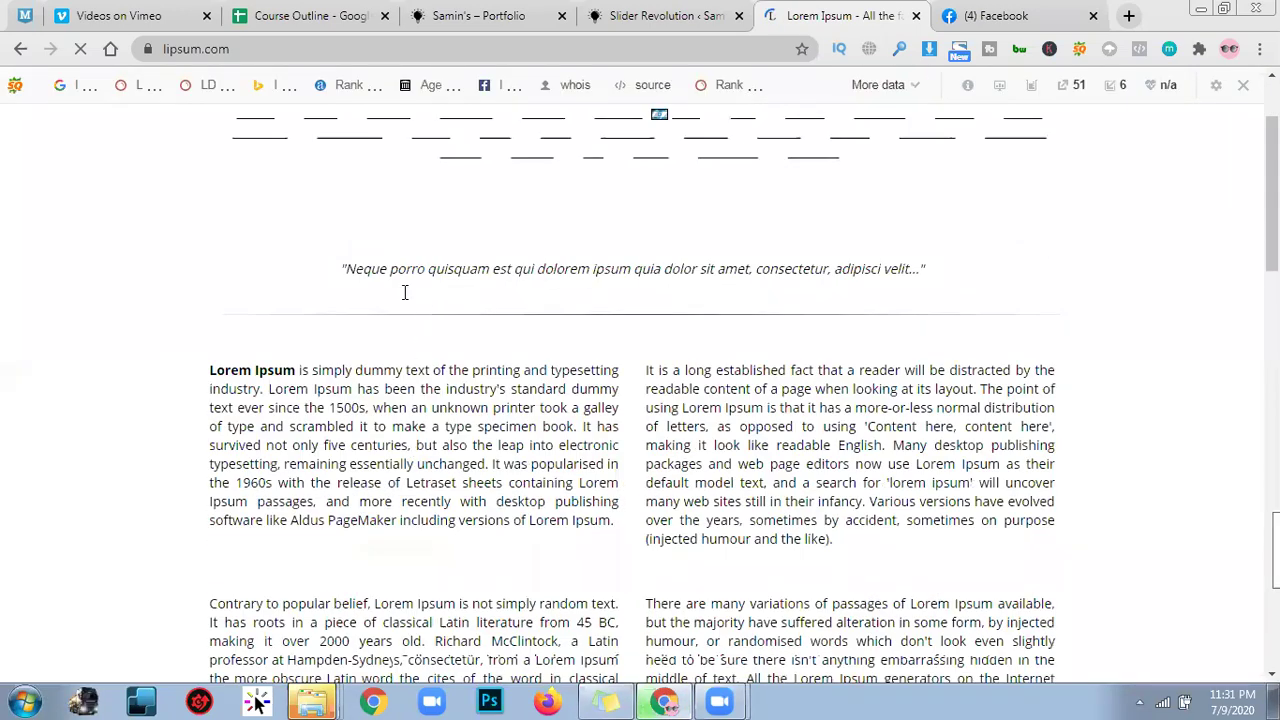
pyautogui.scroll(-2, 405, 292)
pyautogui.moveTo(373, 264); pyautogui.dragTo(210, 233)
pyautogui.hotkey('ctrl', 'c')
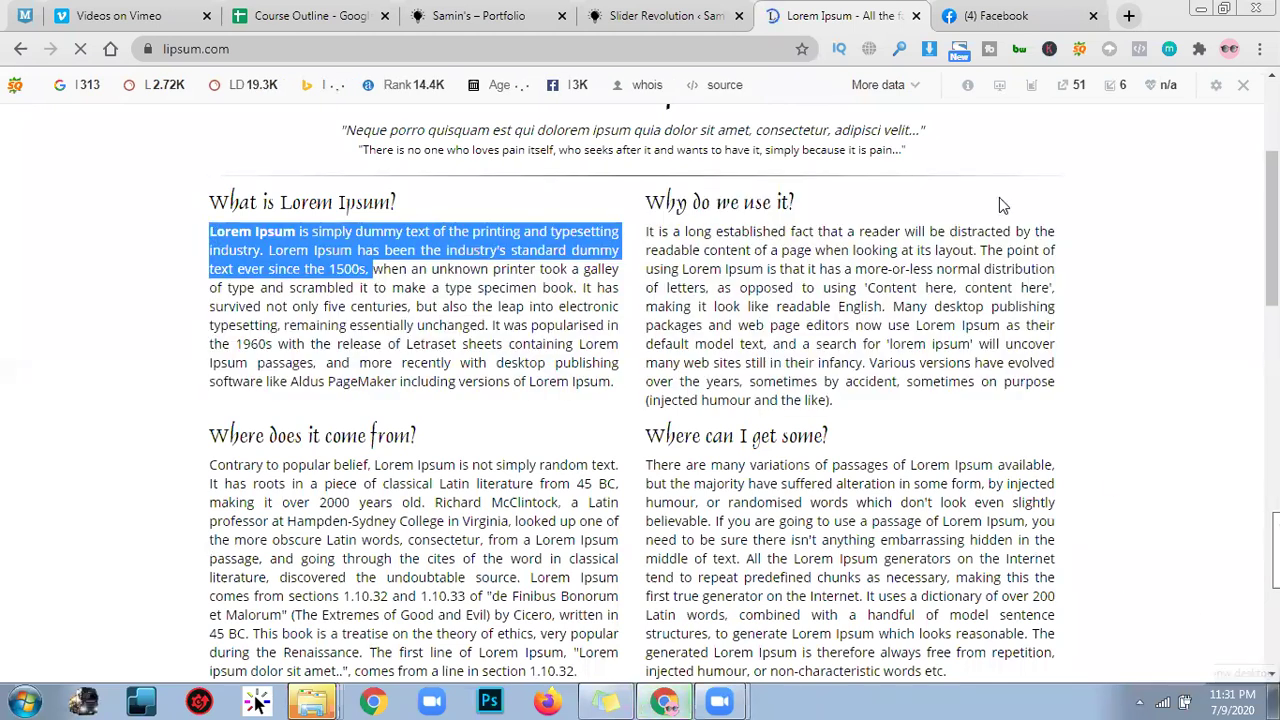
# Step: Return to the slider editor, replace the new layer's text with the copied Lorem Ipsum passage, and center-align it
pyautogui.click(665, 15)
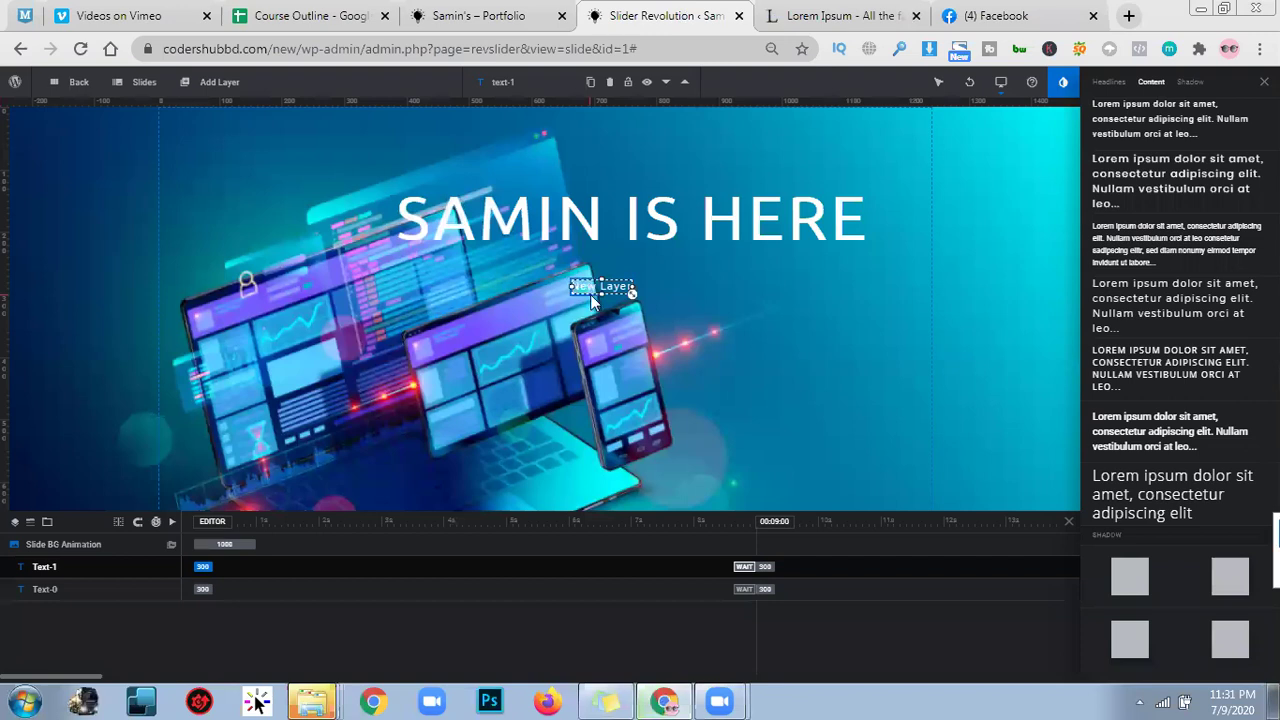
pyautogui.click(1236, 372)
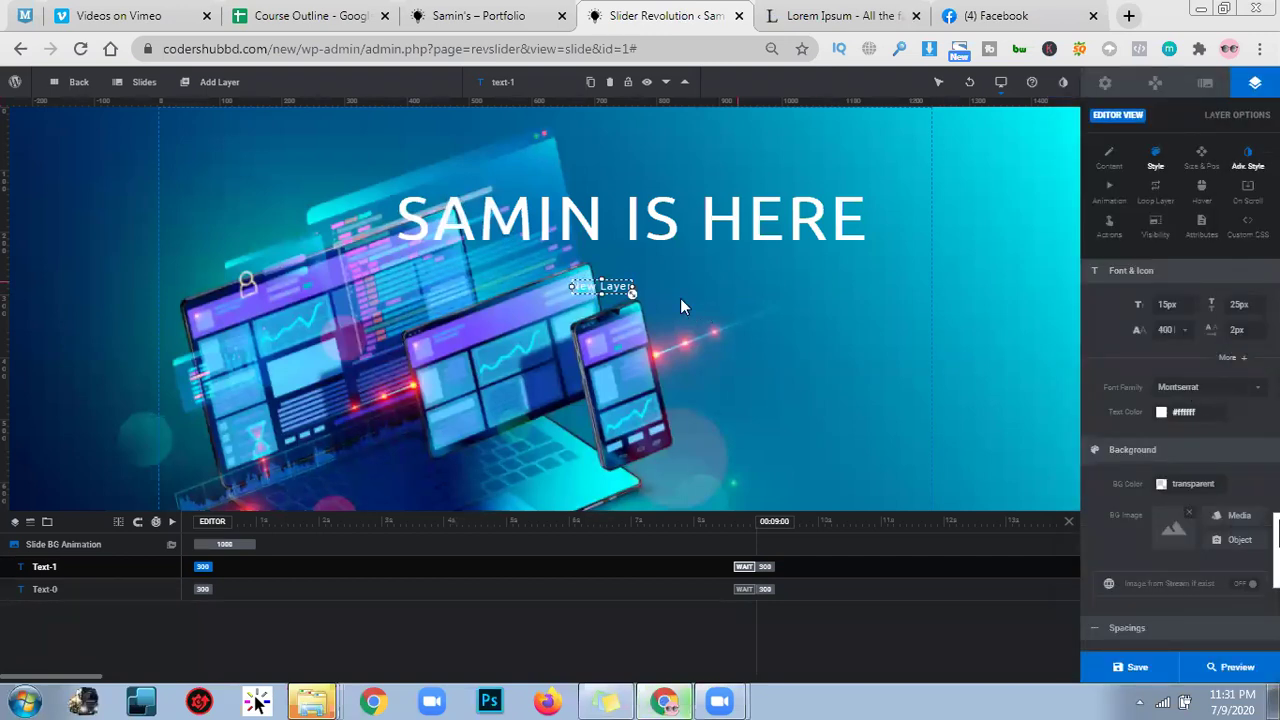
pyautogui.click(1108, 163)
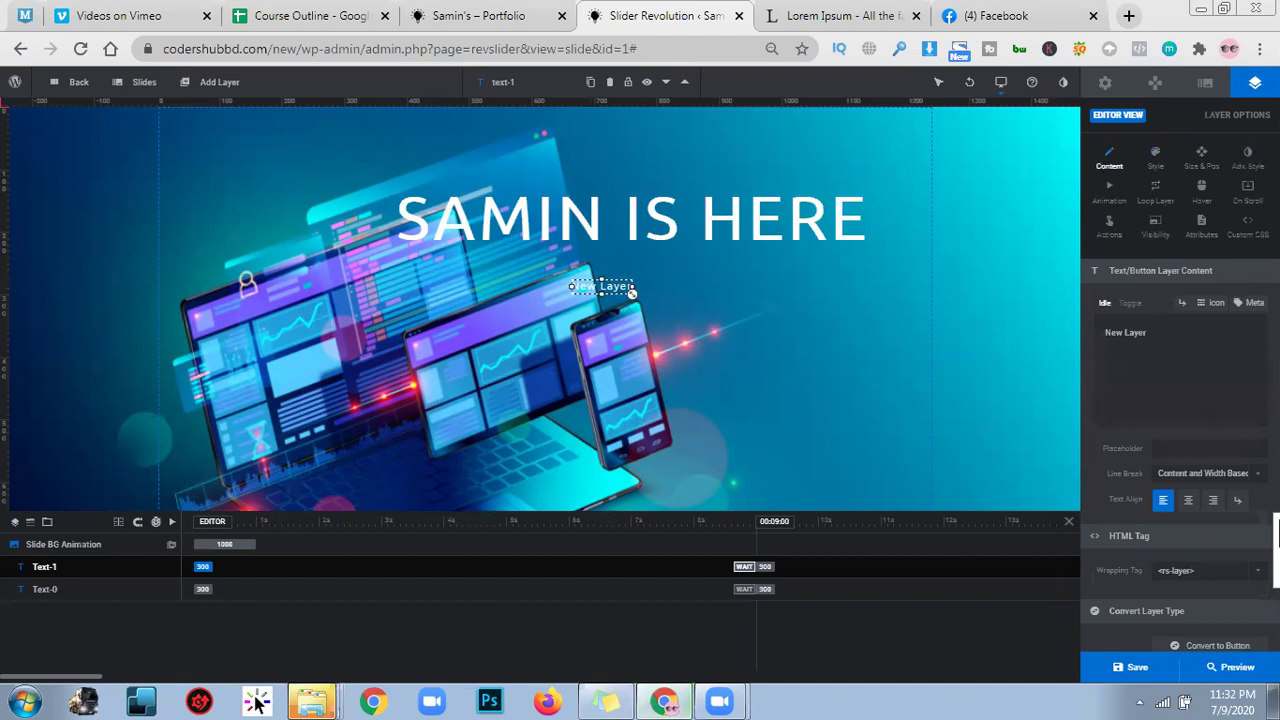
pyautogui.hotkey('ctrl', 'a')
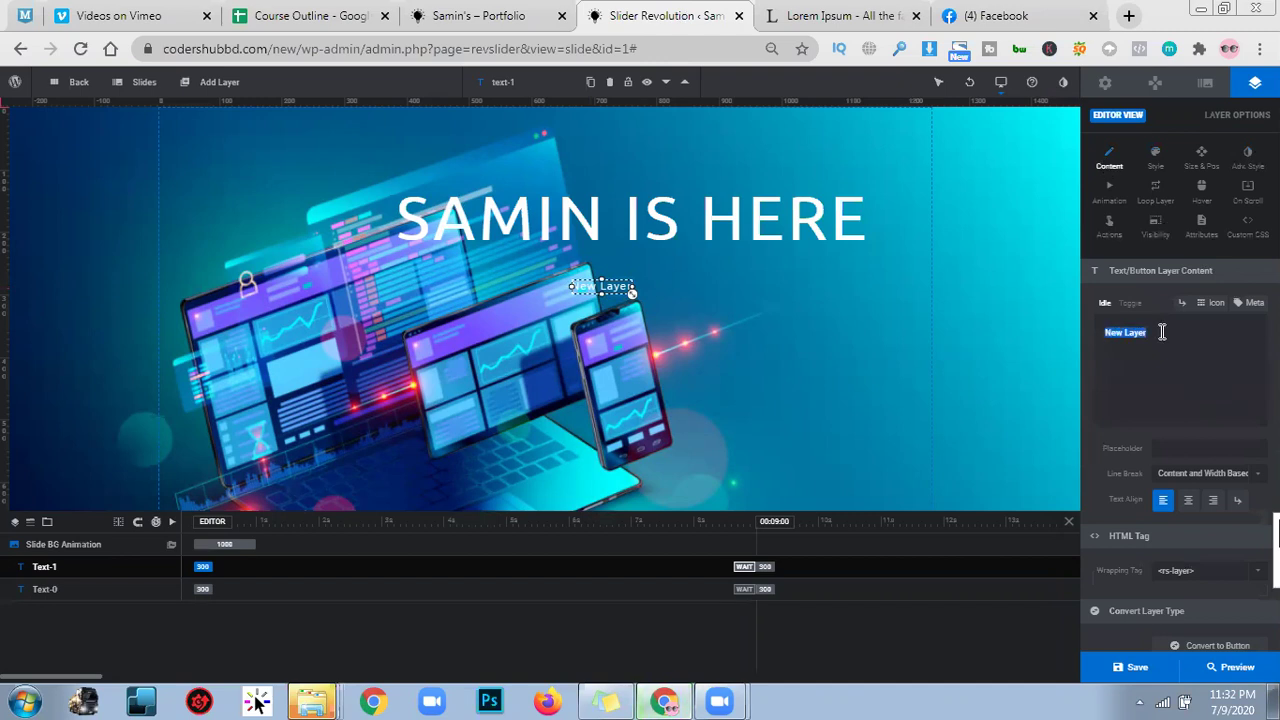
pyautogui.hotkey('ctrl', 'v')
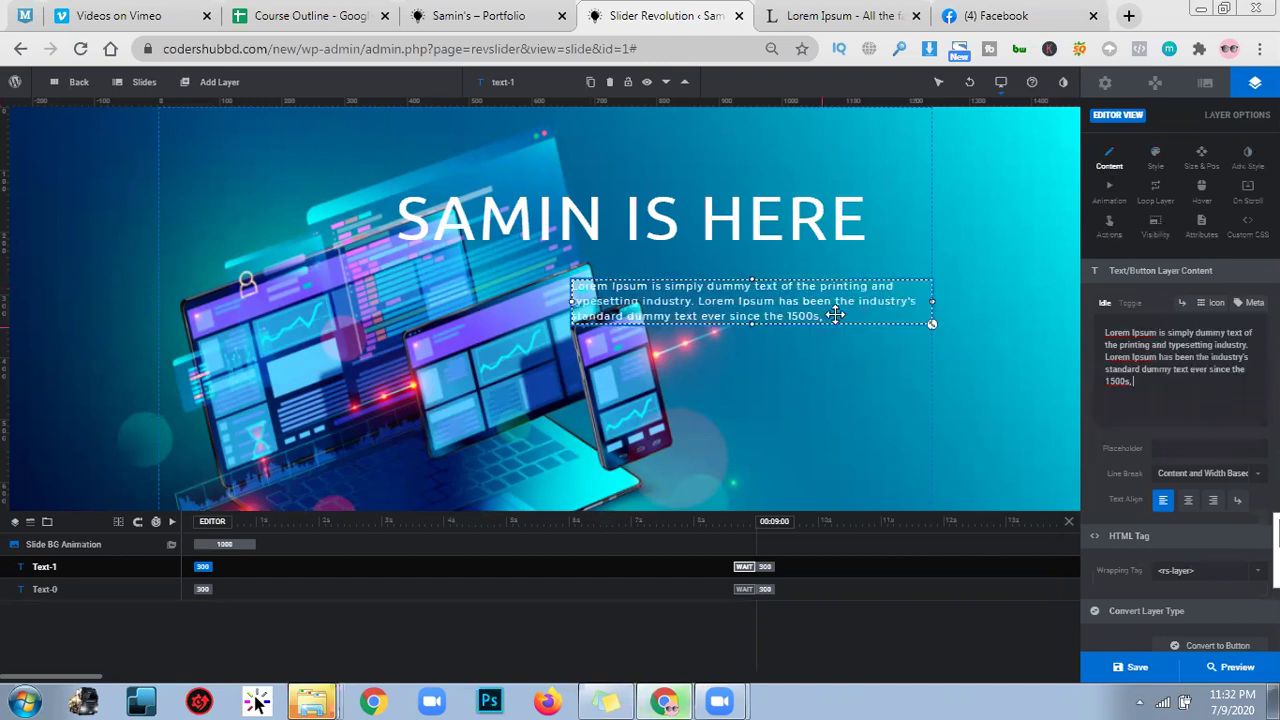
pyautogui.click(1188, 503)
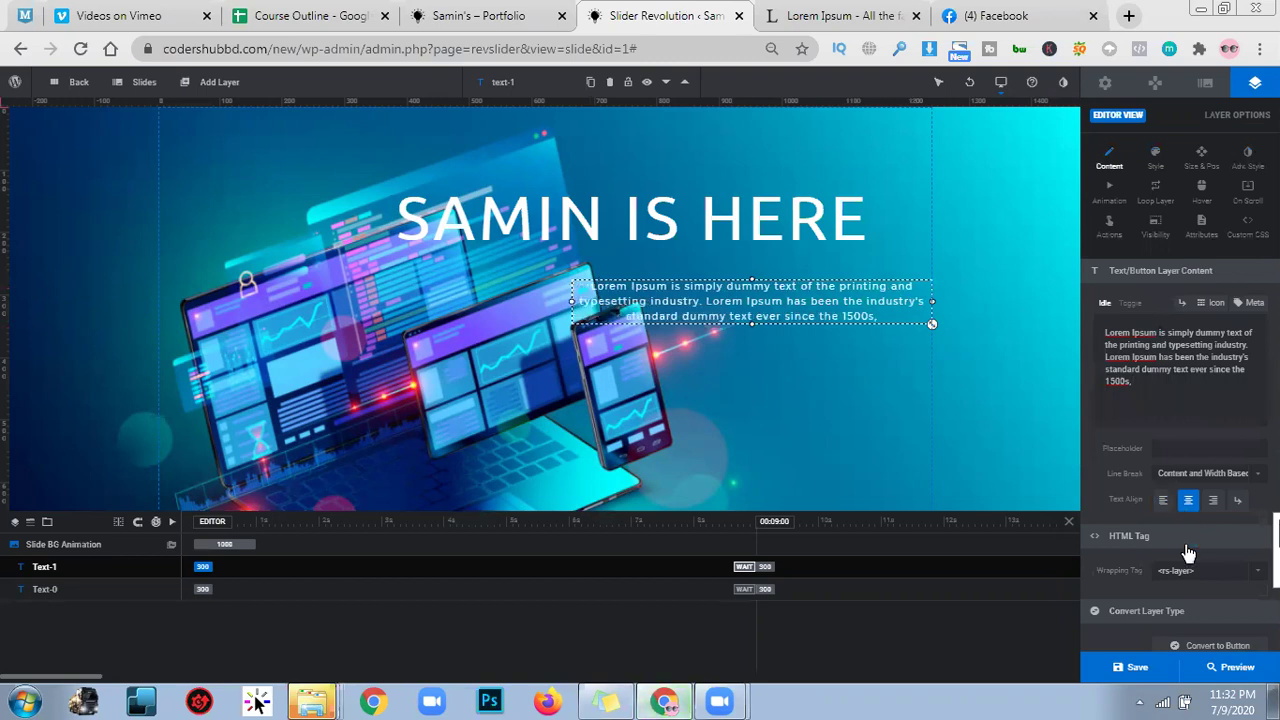
# Step: Resize the paragraph layer to about 855px wide and place it below the headline at about X 328px, Y 317px
pyautogui.moveTo(720, 313); pyautogui.dragTo(605, 340)
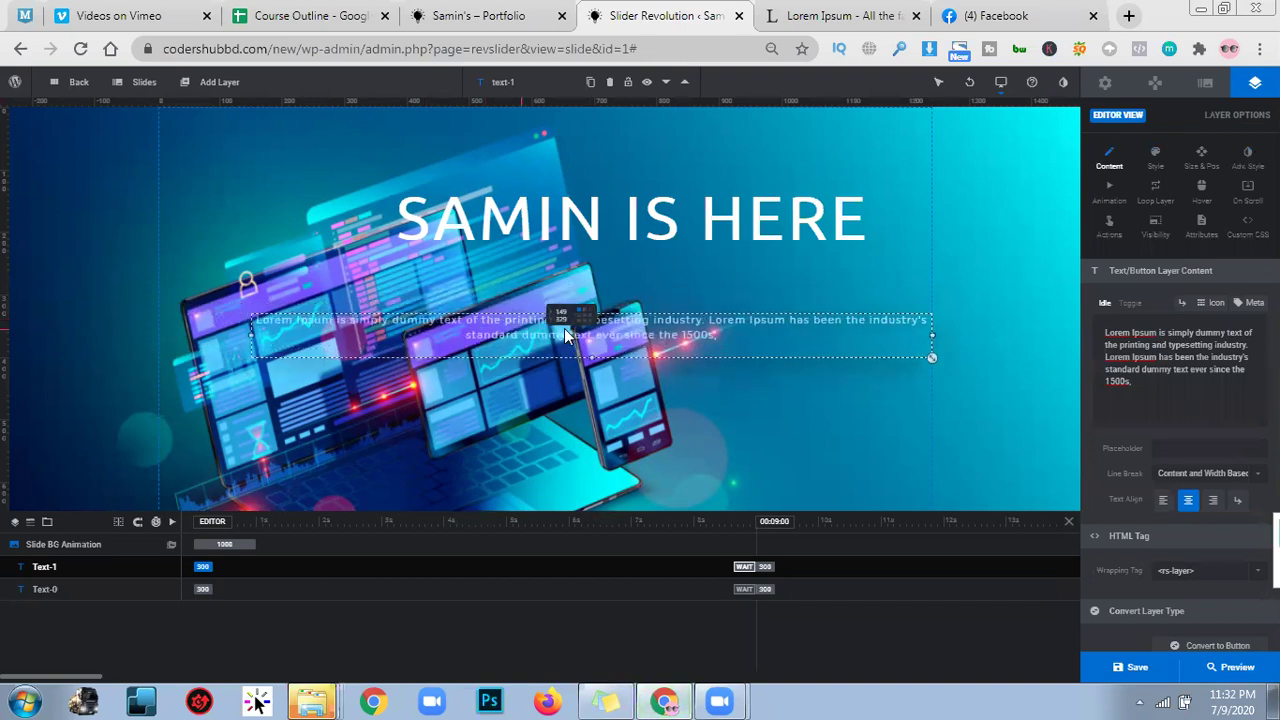
pyautogui.click(930, 328)
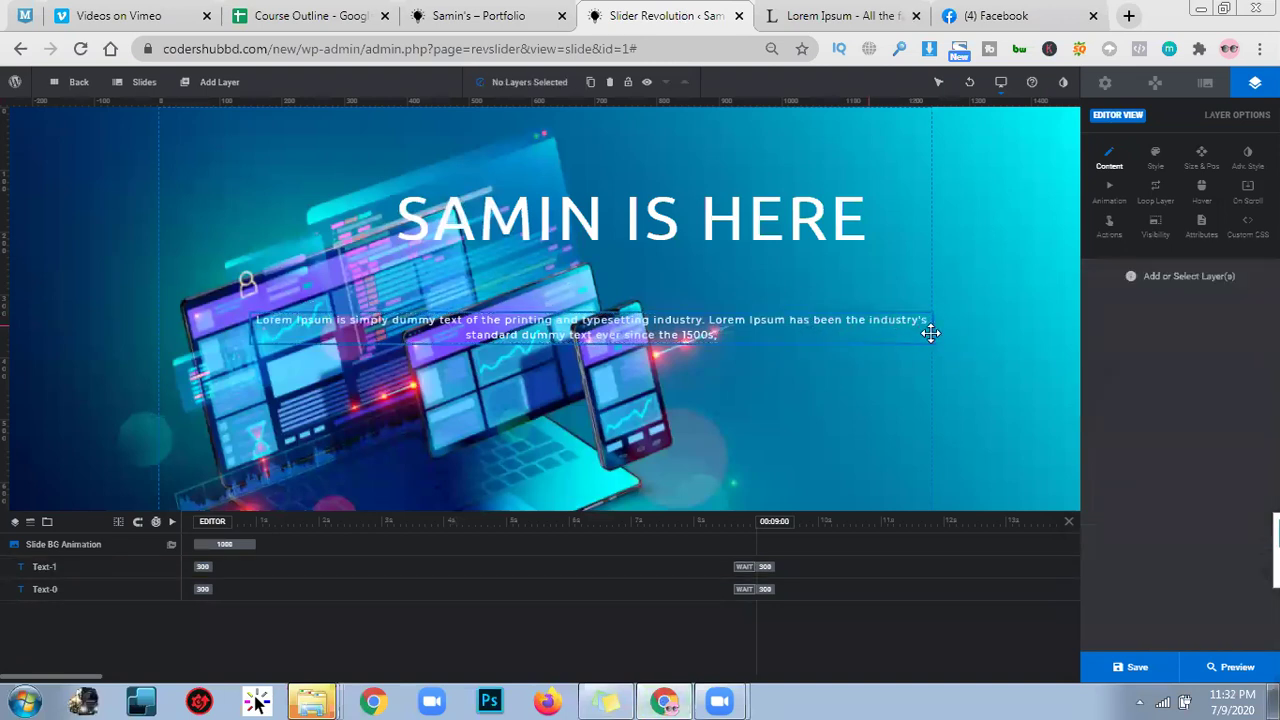
pyautogui.click(928, 333)
pyautogui.moveTo(856, 332); pyautogui.dragTo(729, 358)
pyautogui.moveTo(618, 322); pyautogui.dragTo(730, 314)
pyautogui.moveTo(897, 320); pyautogui.dragTo(896, 319)
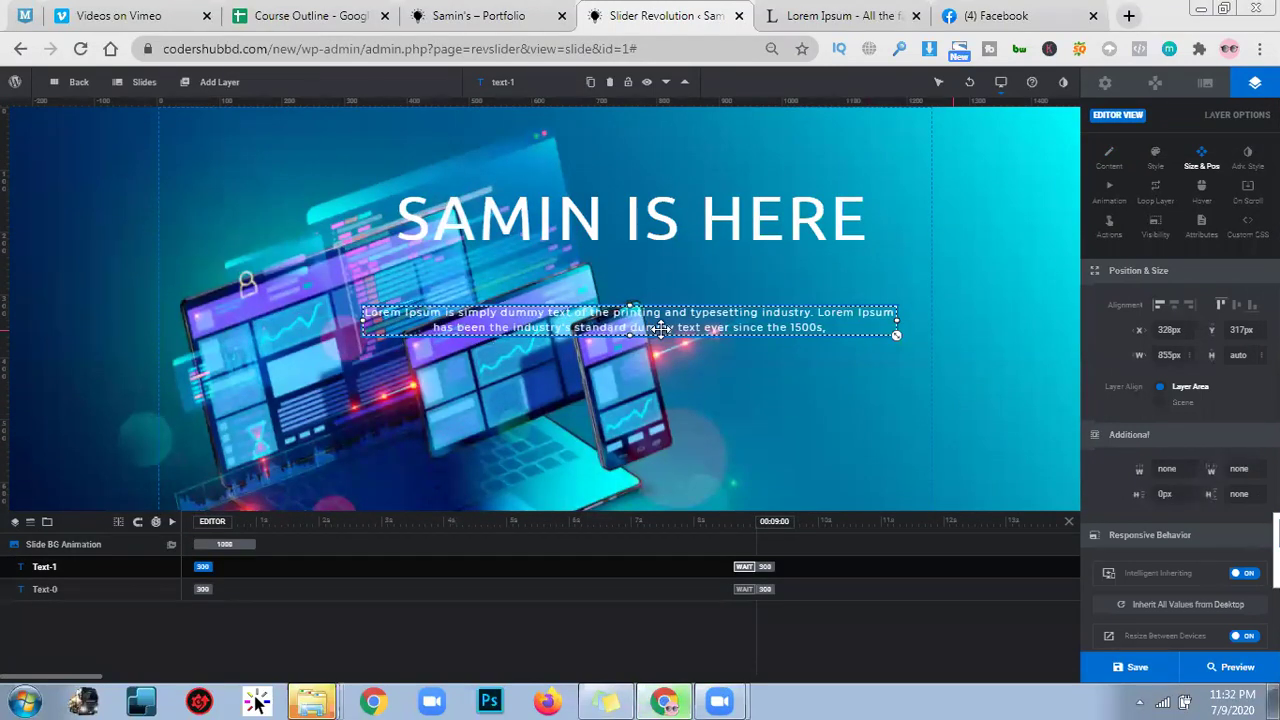
# Step: Shift the headline to about X 292px, Y 117px and the paragraph to about X 284px, Y 313px, making the paragraph about 61px high
pyautogui.moveTo(780, 328); pyautogui.dragTo(611, 206)
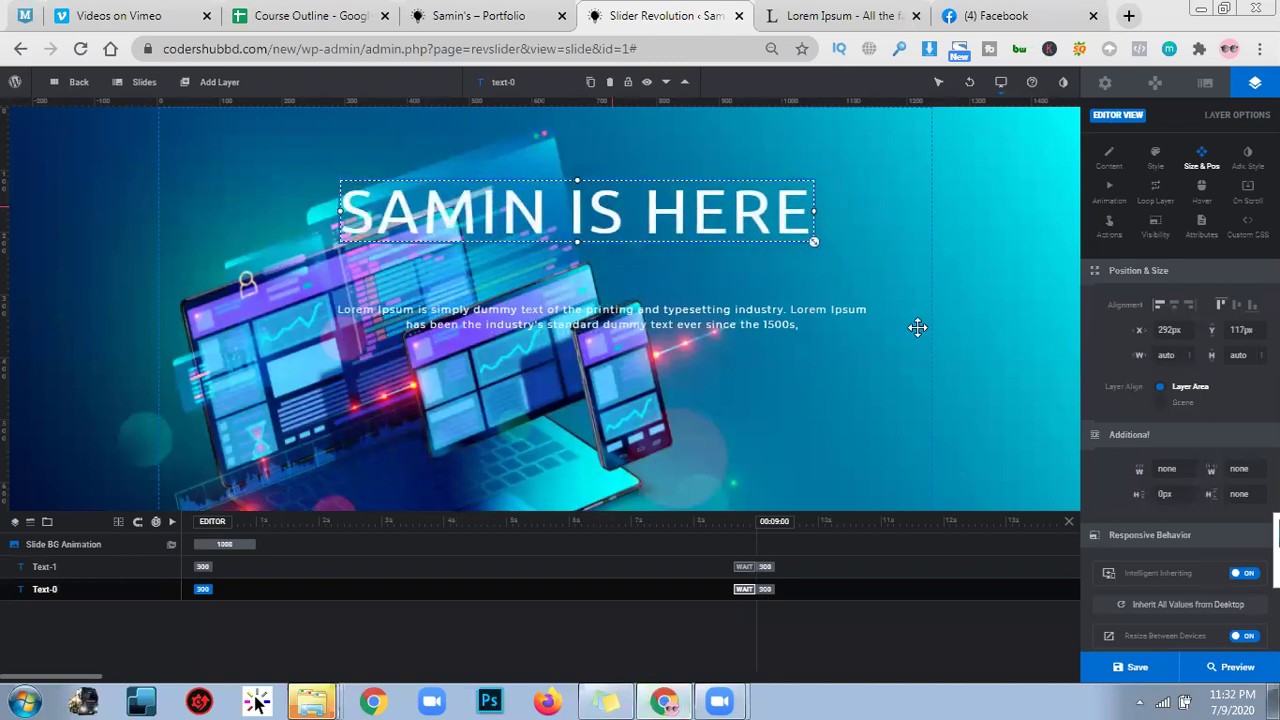
pyautogui.click(693, 301)
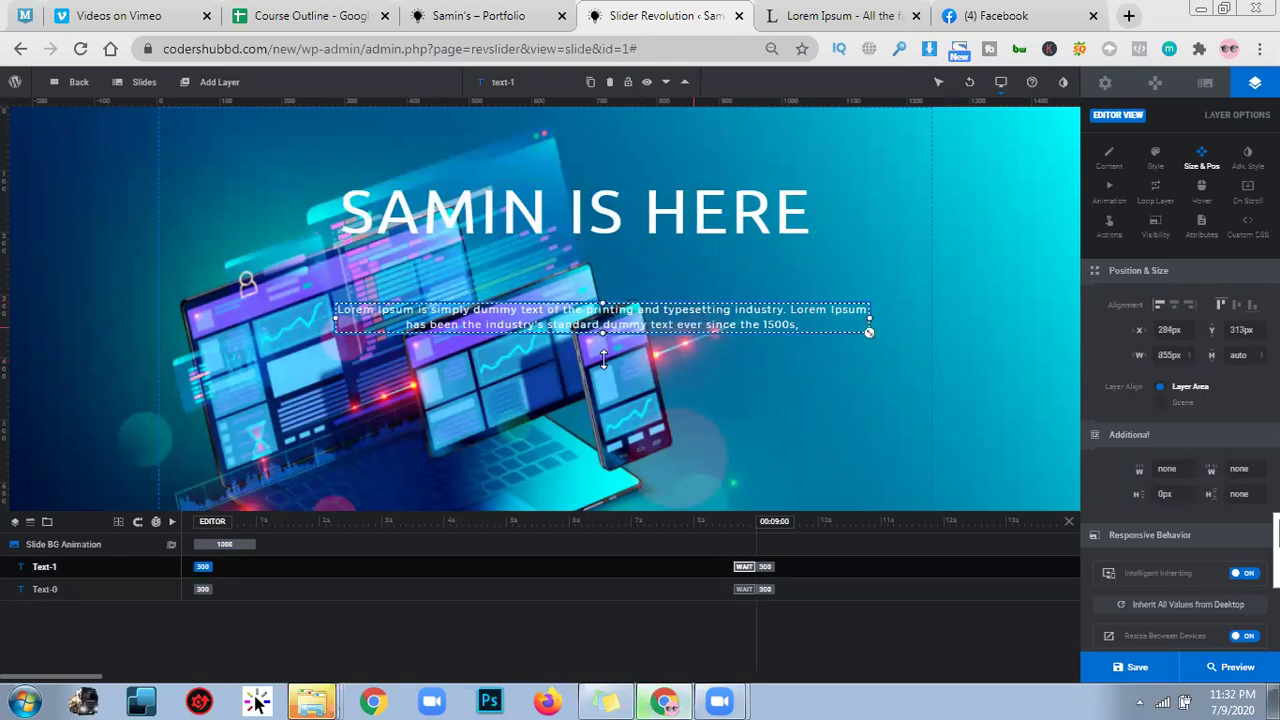
pyautogui.moveTo(604, 360)
pyautogui.mouseDown()
pyautogui.moveTo(612, 378)
pyautogui.moveTo(609, 339)
pyautogui.mouseUp()
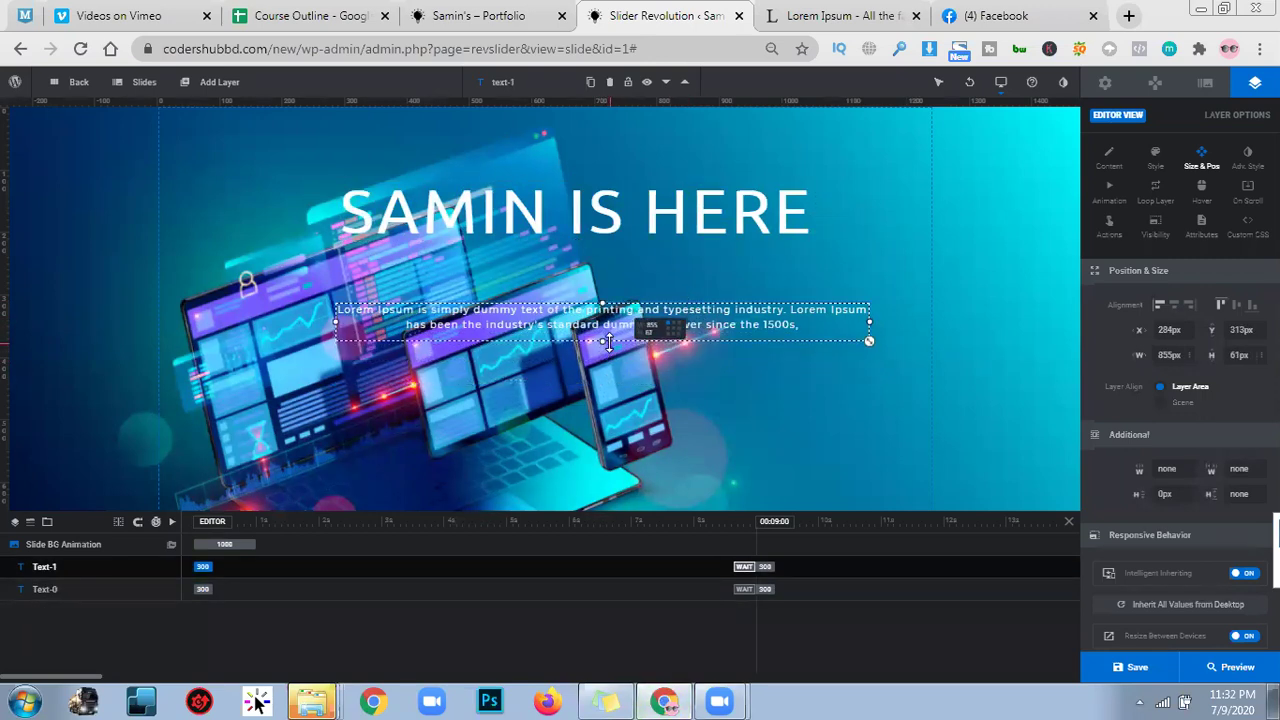
# Step: Switch to the lipsum.com tab and copy the entire "What is Lorem Ipsum?" paragraph
pyautogui.click(843, 15)
pyautogui.click(426, 290)
pyautogui.doubleClick(445, 325)
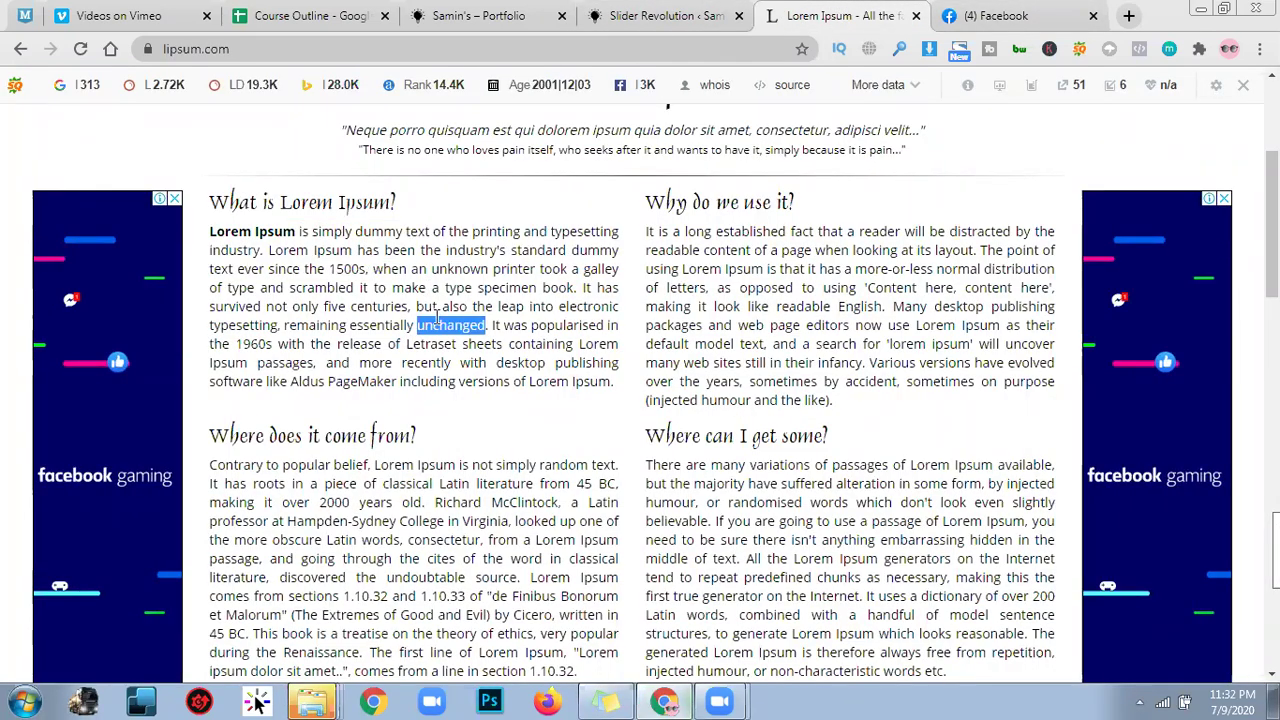
pyautogui.tripleClick(437, 318)
pyautogui.hotkey('ctrl', 'c')
# Step: Back in the slider editor, replace the paragraph layer's text with the copied full passage and keep it center-aligned
pyautogui.click(606, 12)
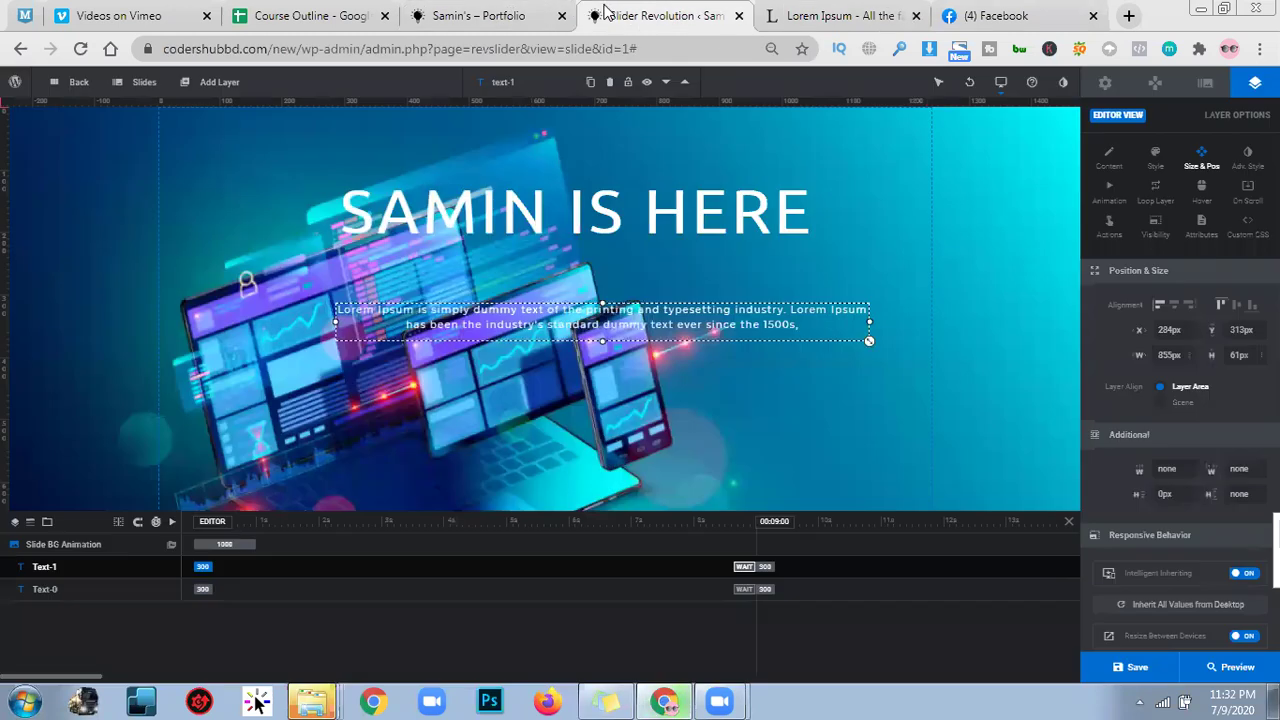
pyautogui.click(1109, 157)
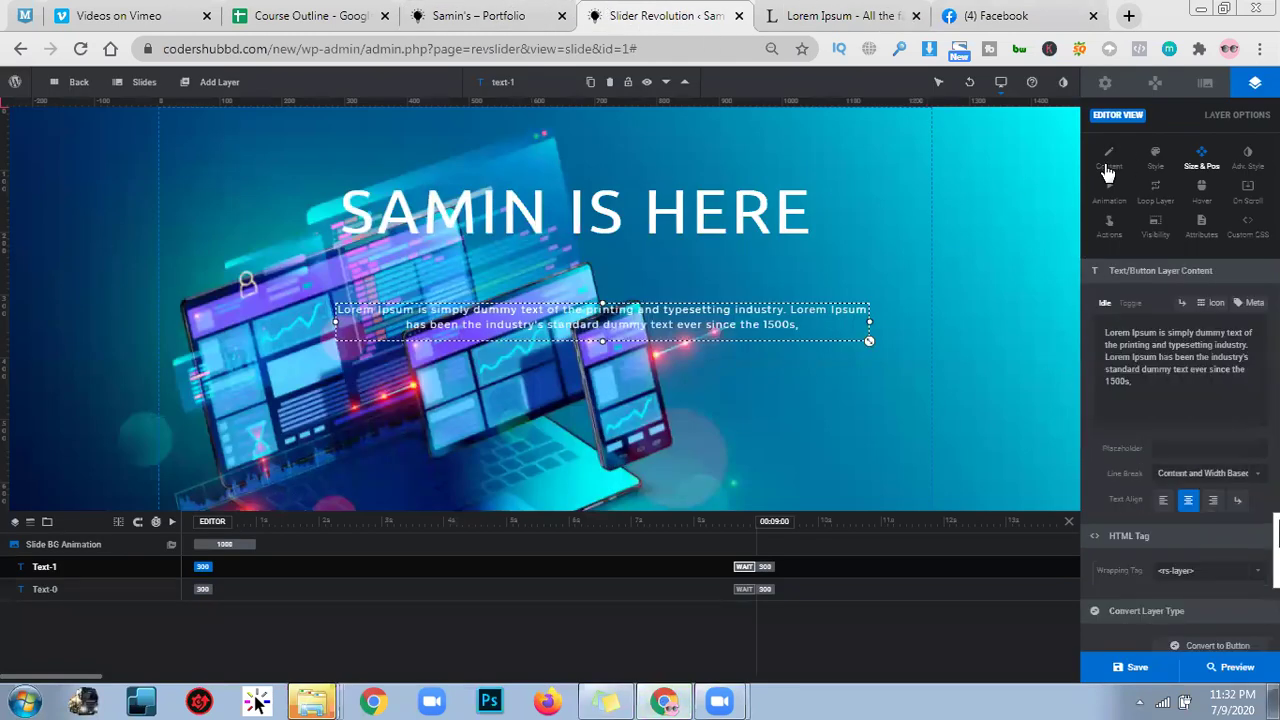
pyautogui.hotkey('ctrl', 'a')
pyautogui.hotkey('ctrl', 'v')
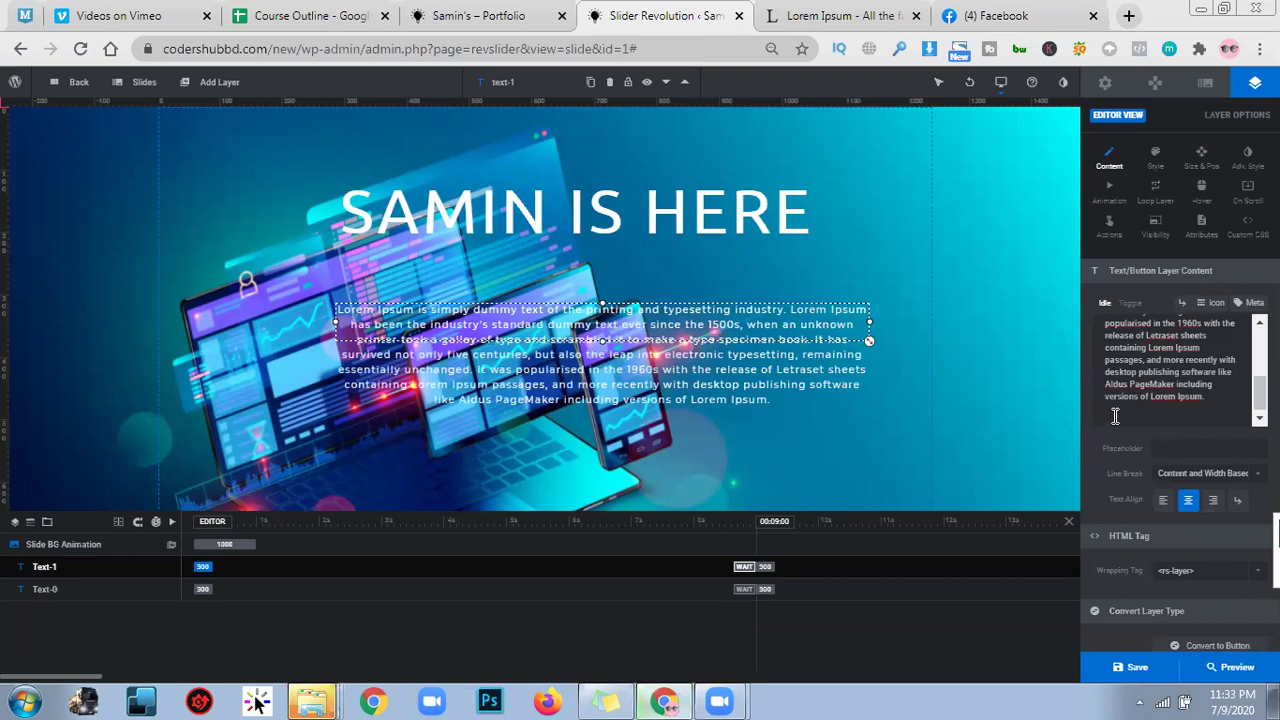
pyautogui.hotkey('ctrl', 'a')
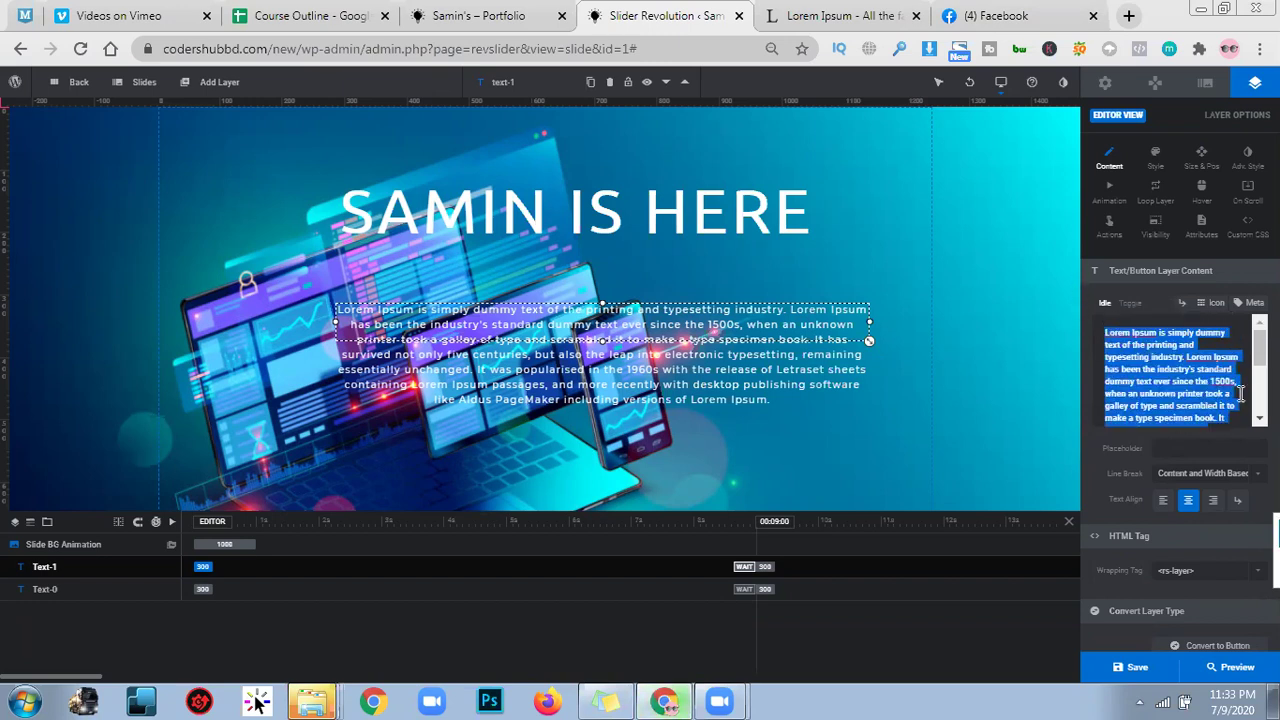
pyautogui.click(1186, 503)
pyautogui.click(1188, 505)
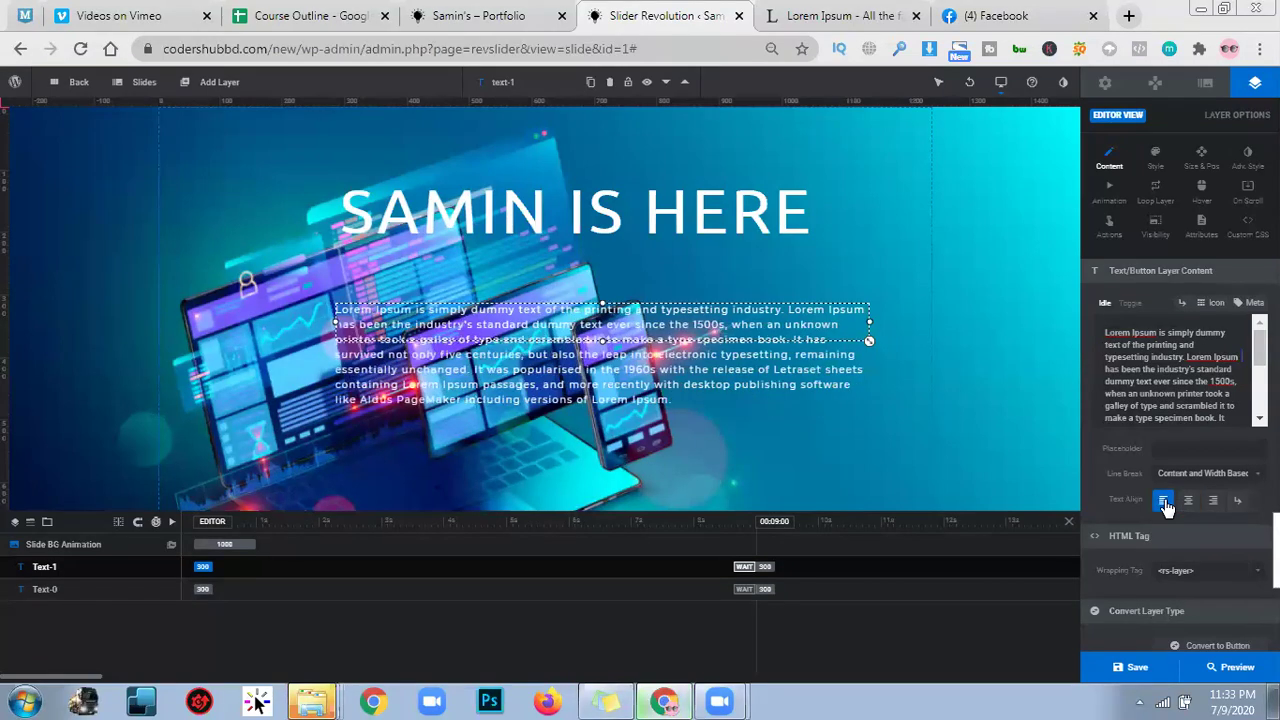
pyautogui.click(1189, 503)
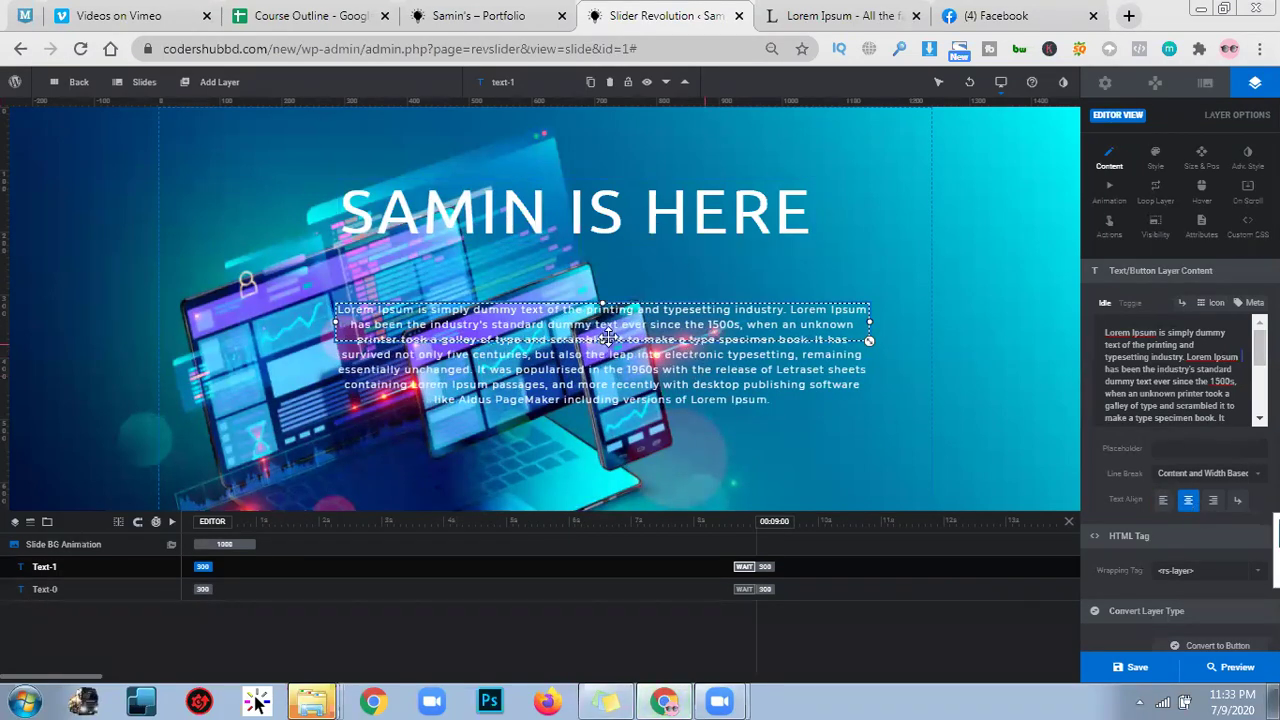
# Step: Make the paragraph layer about 170px high and move it up beneath the headline to about X 235px, Y 247px
pyautogui.moveTo(605, 338); pyautogui.dragTo(605, 408)
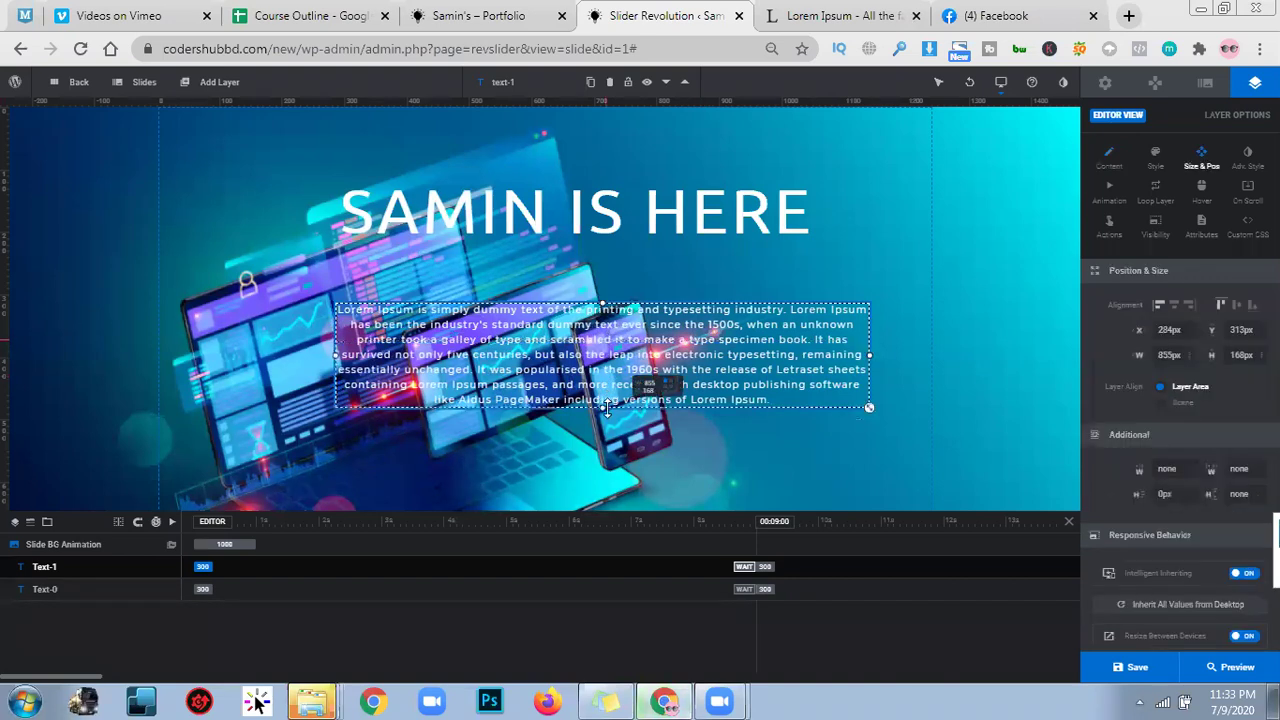
pyautogui.moveTo(660, 347); pyautogui.dragTo(631, 291)
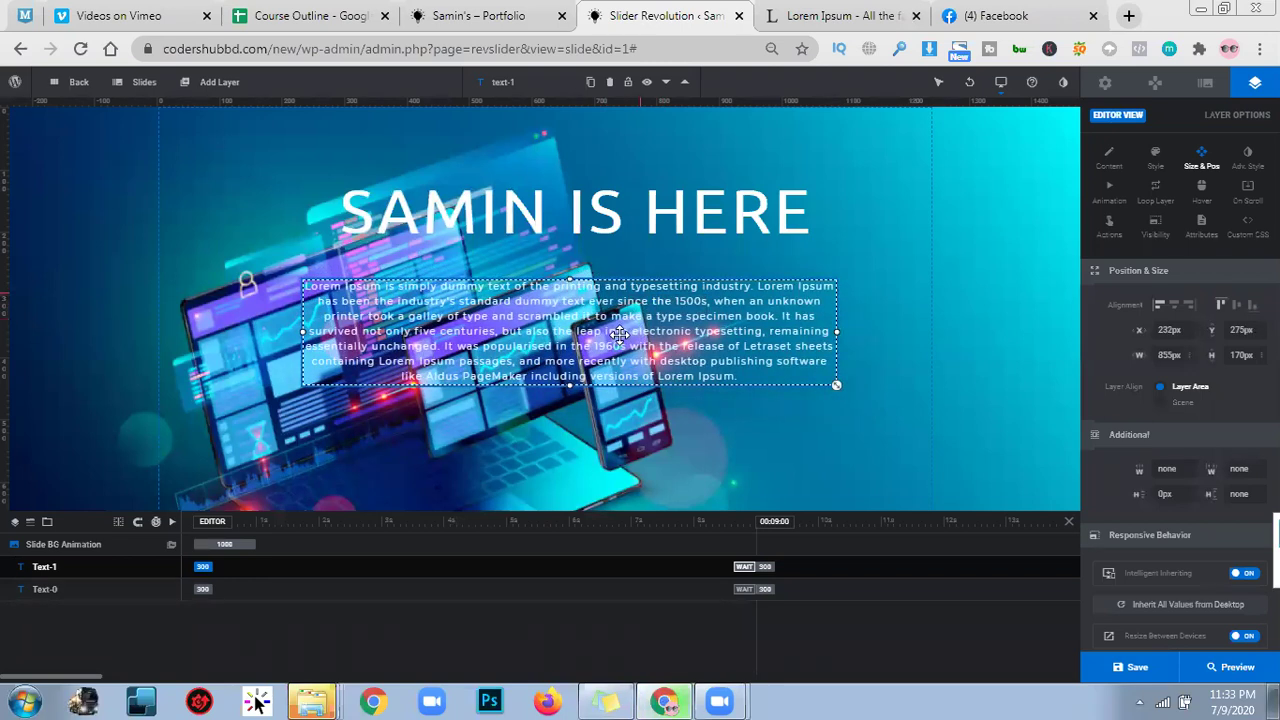
pyautogui.moveTo(620, 334)
pyautogui.mouseDown()
pyautogui.moveTo(622, 319)
pyautogui.moveTo(617, 333)
pyautogui.mouseUp()
pyautogui.click(697, 395)
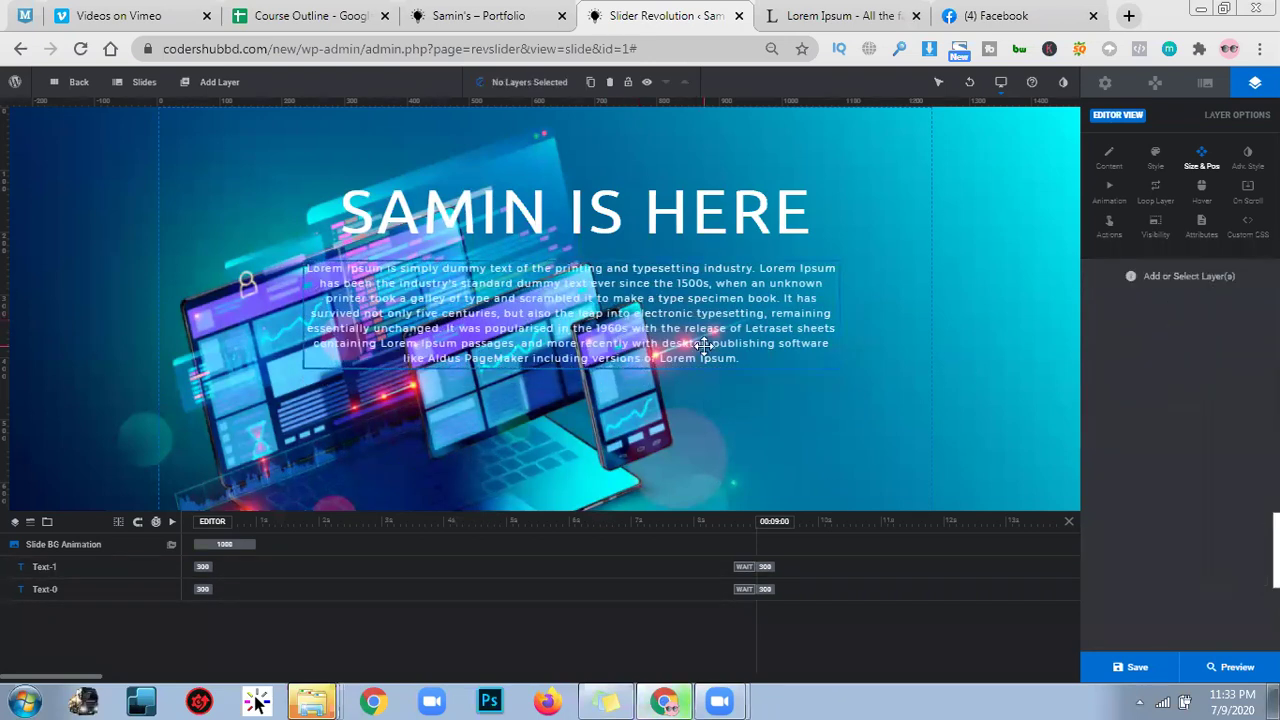
pyautogui.click(783, 340)
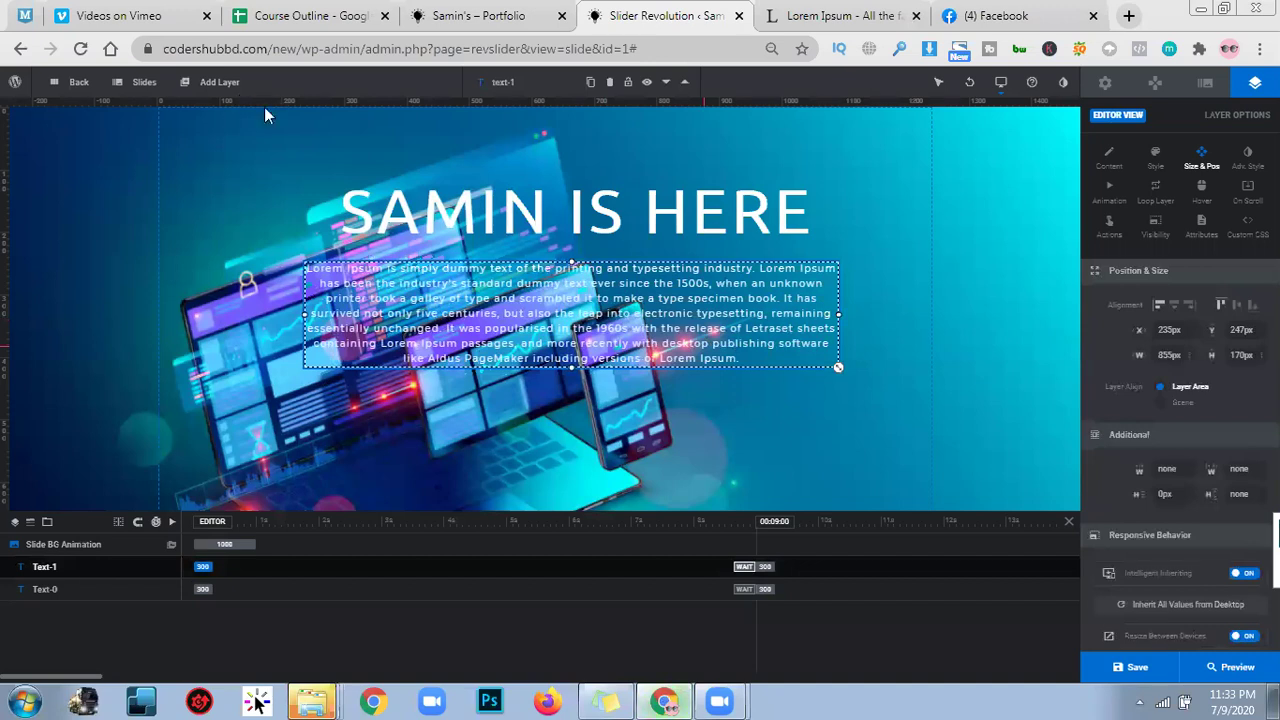
# Step: Add a button layer and apply the larger purple "Click Here" preset style to it
pyautogui.moveTo(221, 95)
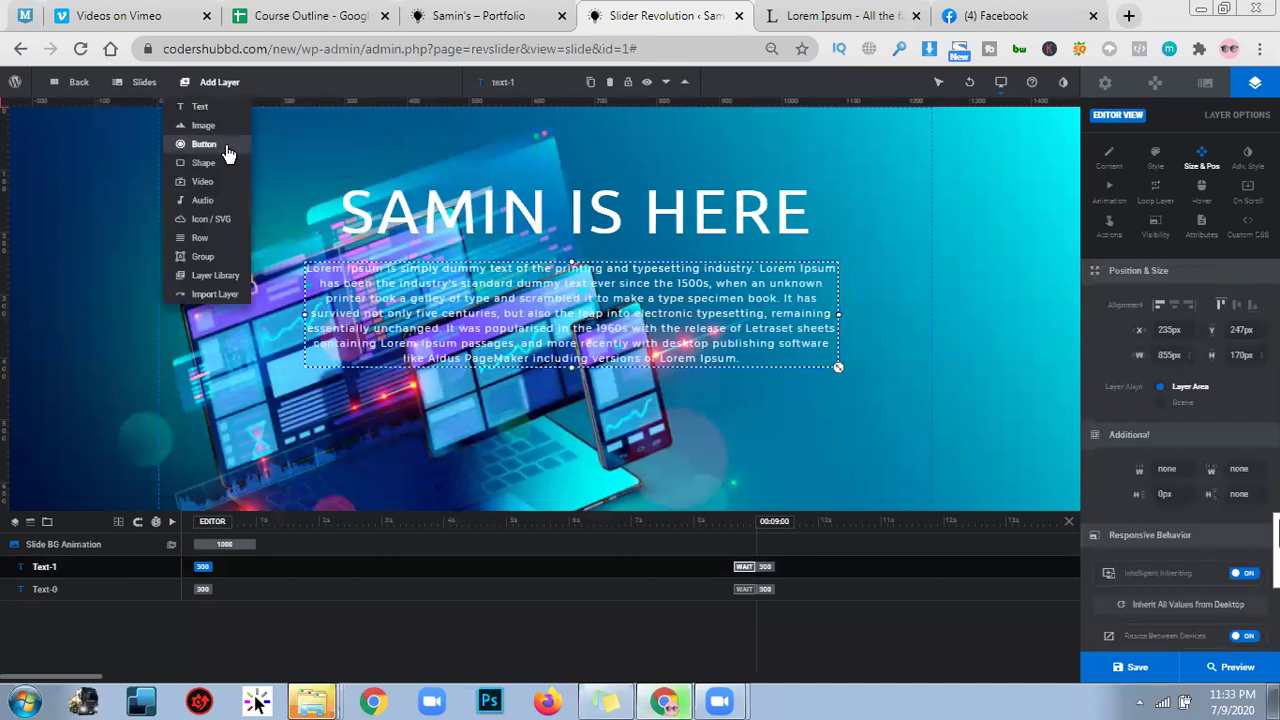
pyautogui.click(226, 150)
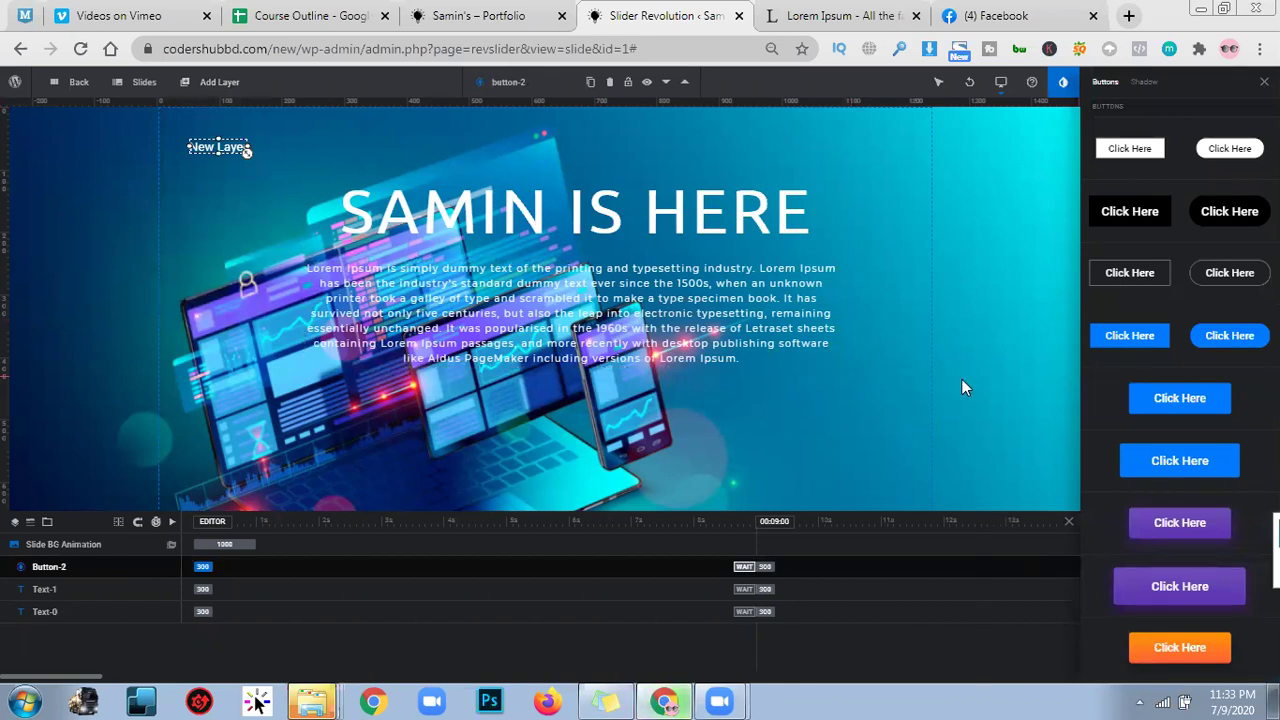
pyautogui.scroll(-2, 1033, 476)
pyautogui.scroll(2, 841, 459)
pyautogui.scroll(-5, 1180, 400)
pyautogui.scroll(-3, 1180, 400)
pyautogui.scroll(5, 1212, 435)
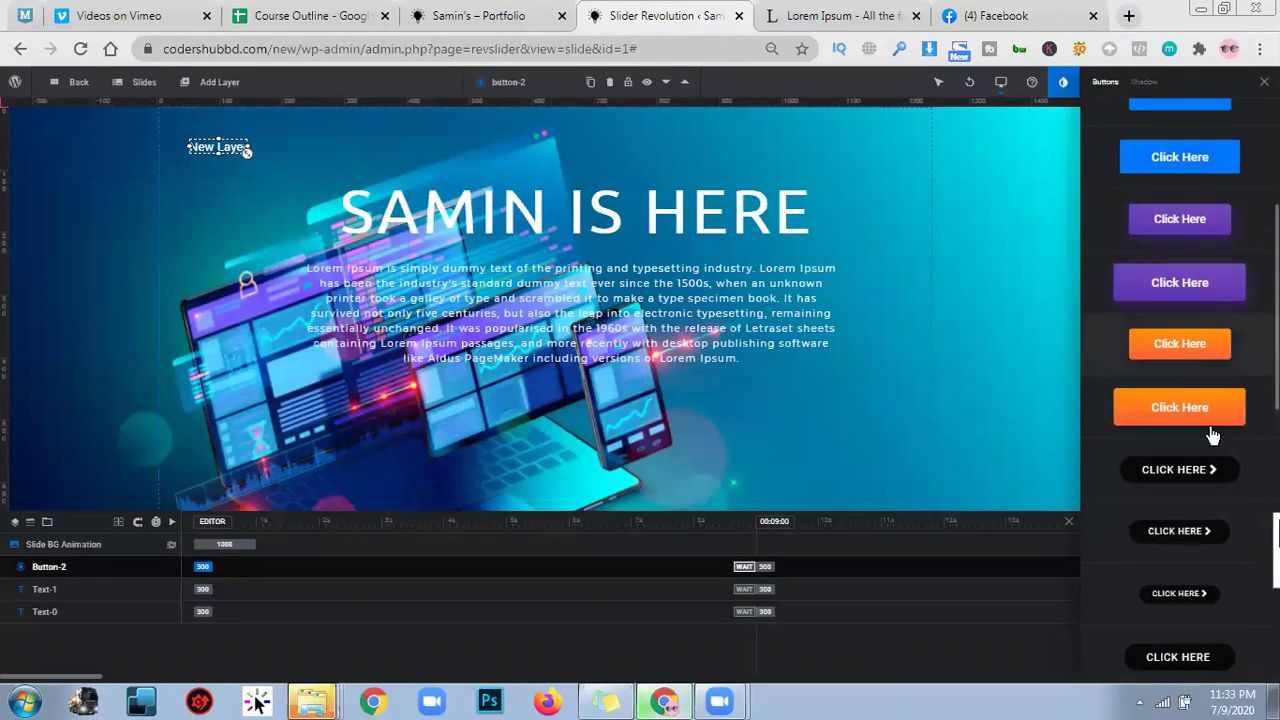
pyautogui.click(1185, 290)
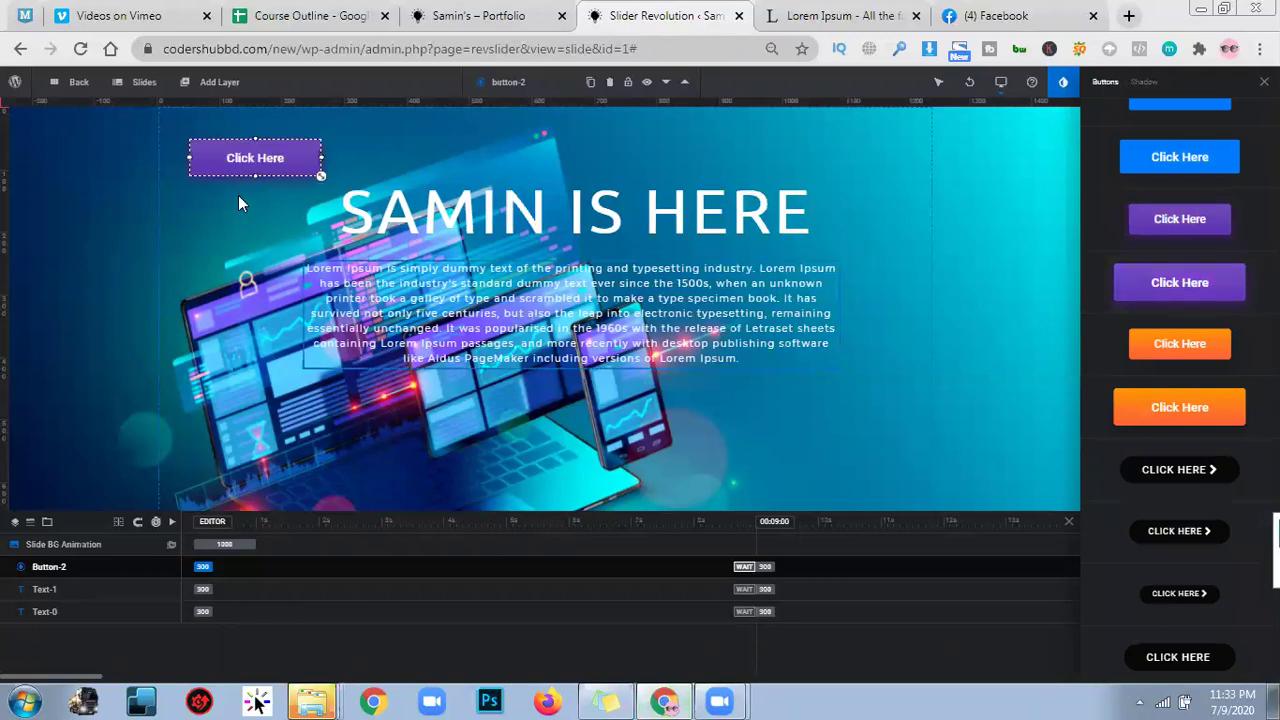
# Step: Place the purple button below the paragraph at about X 275px, Y 458px and close the preset library
pyautogui.moveTo(305, 172); pyautogui.dragTo(401, 420)
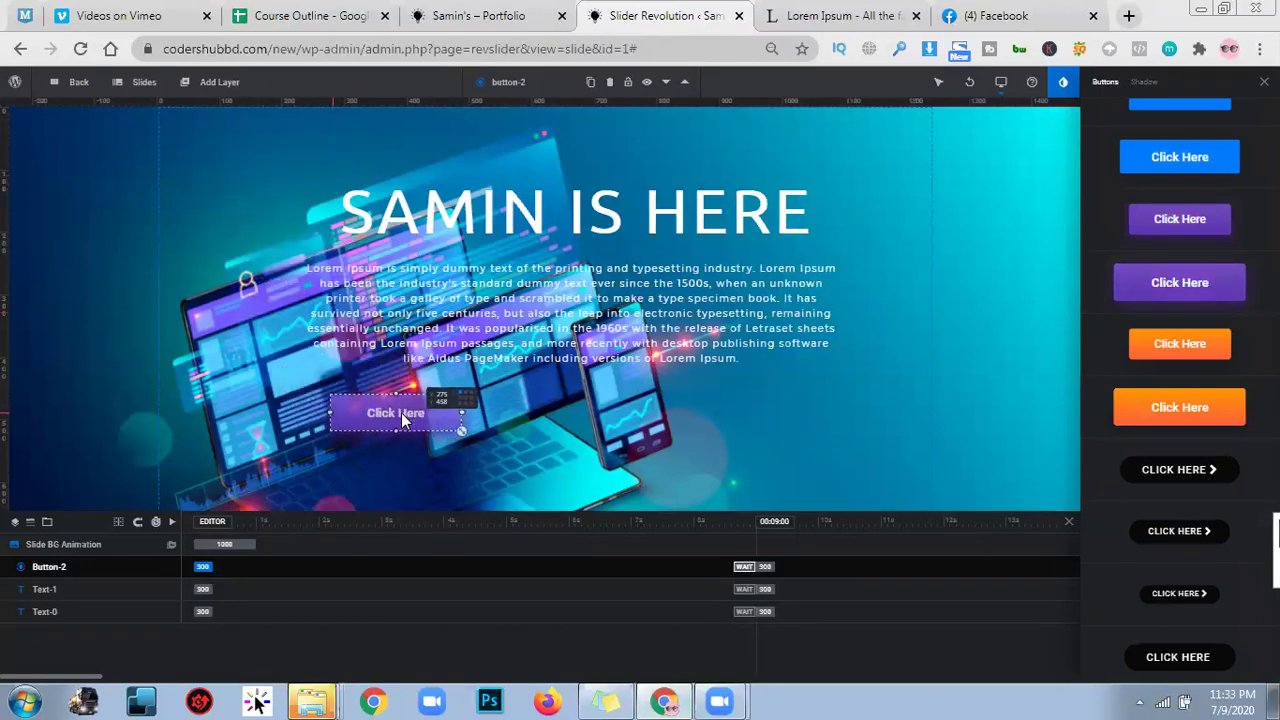
pyautogui.scroll(-5, 1177, 437)
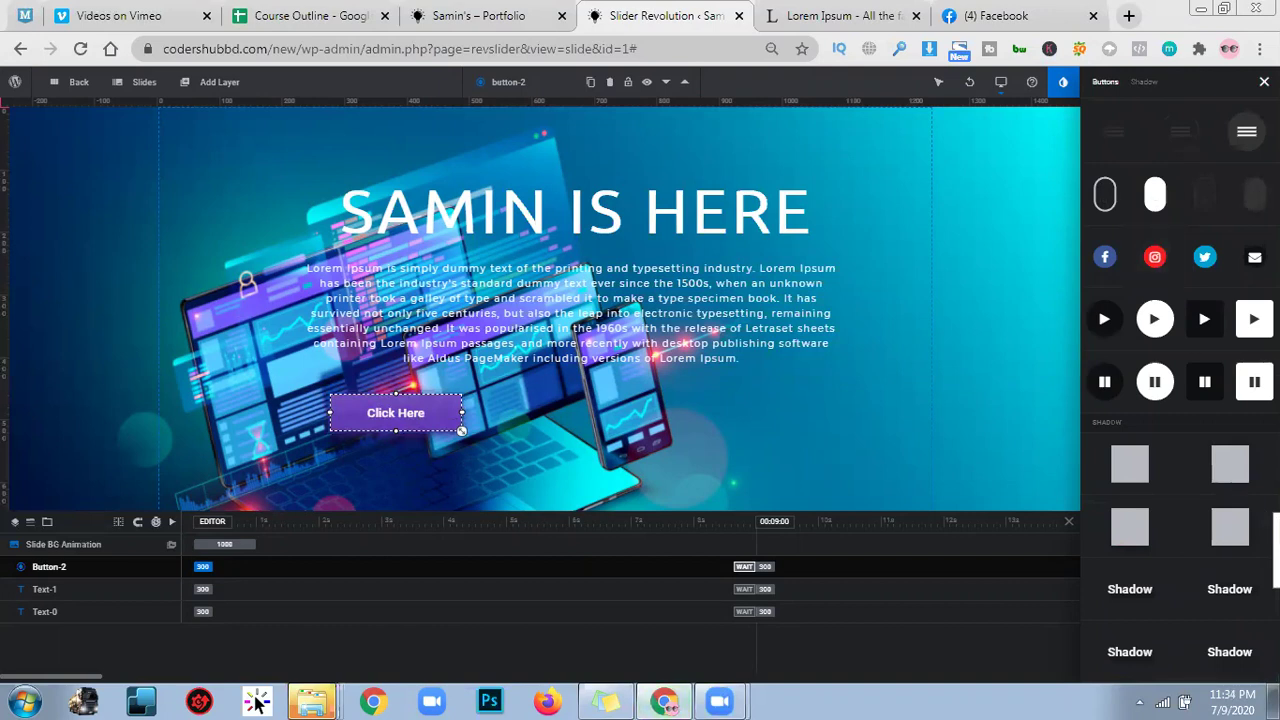
pyautogui.press('Escape')
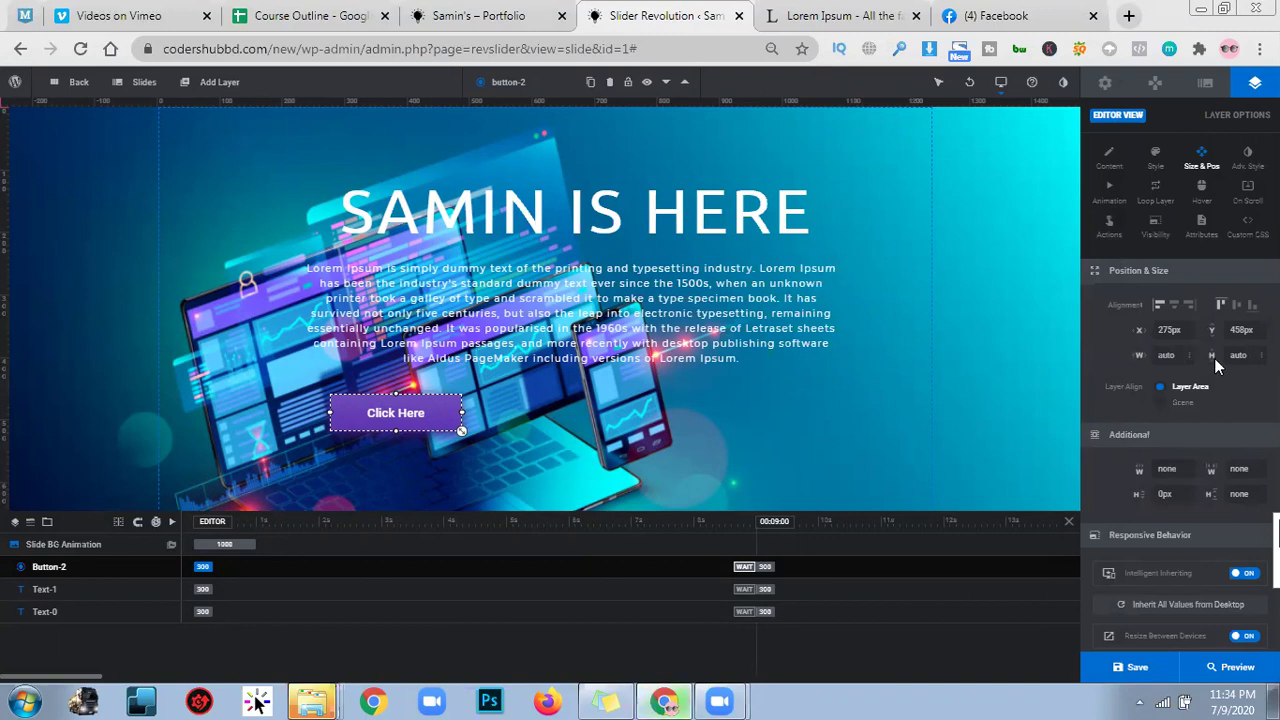
pyautogui.scroll(-1, 1252, 397)
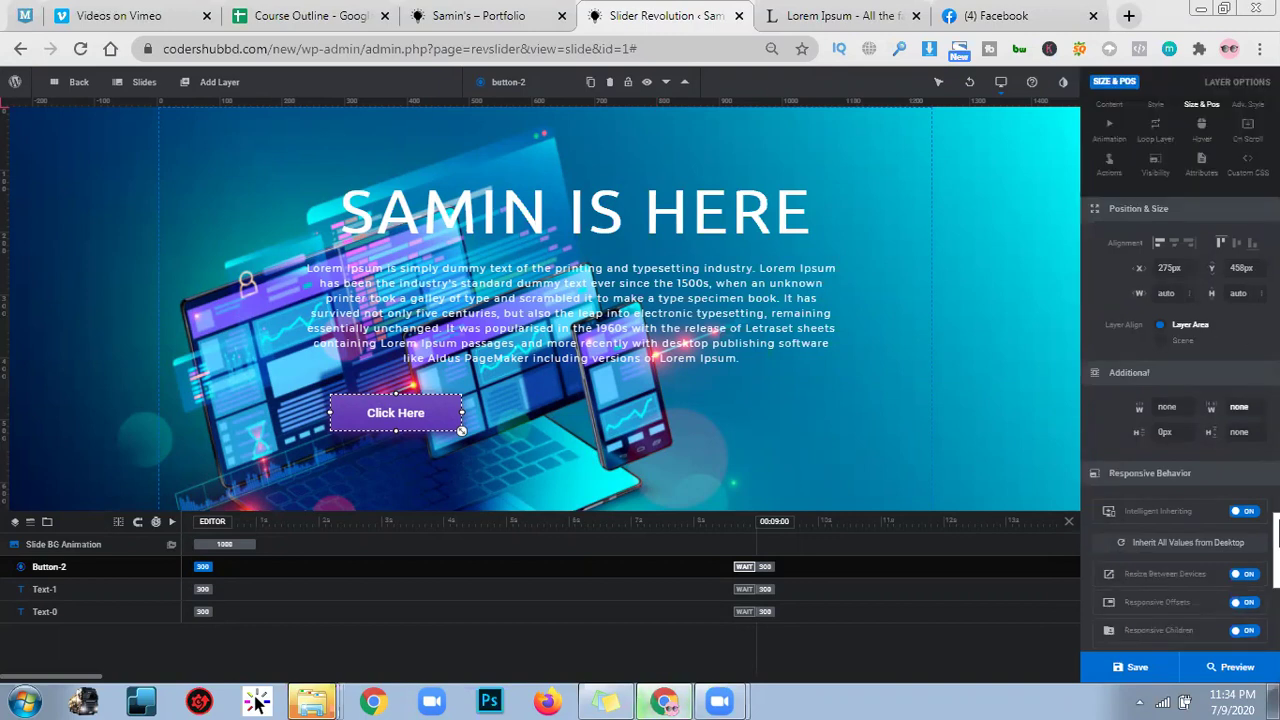
pyautogui.scroll(-1, 1176, 376)
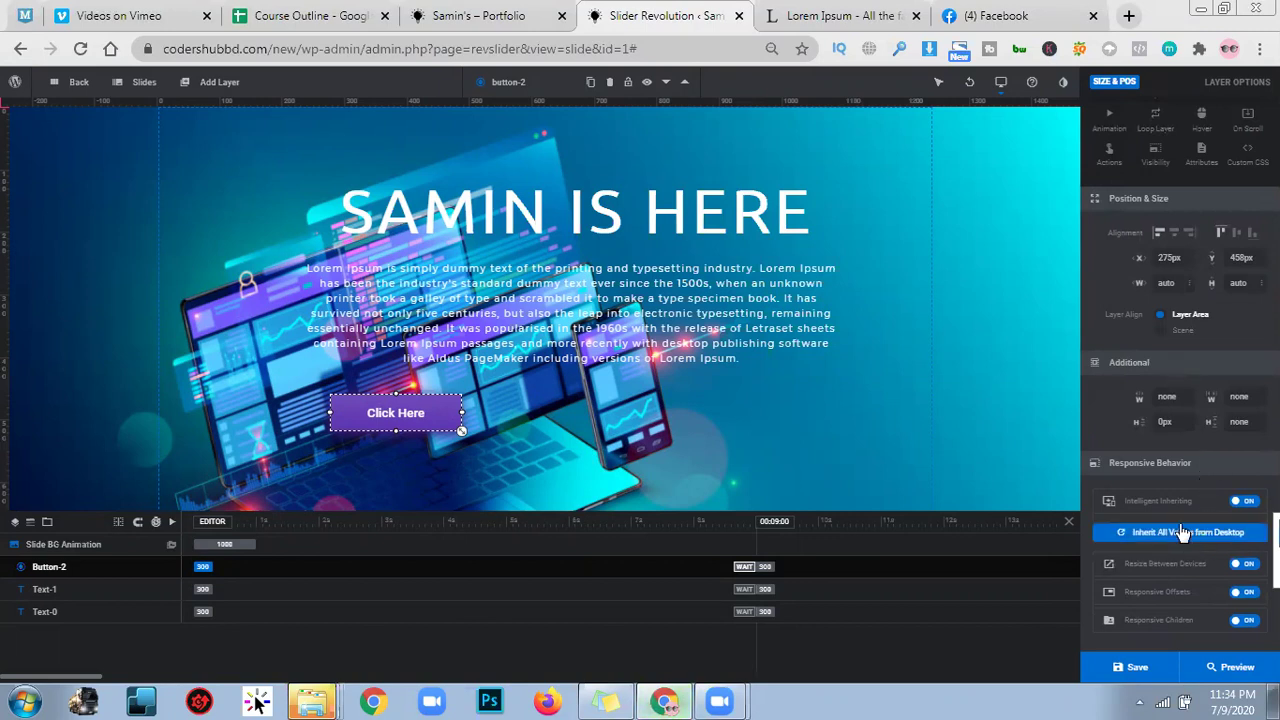
pyautogui.scroll(3, 1183, 533)
# Step: Change the button's text to "Hire Me" and center-align it
pyautogui.rightClick(426, 424)
pyautogui.moveTo(500, 445)
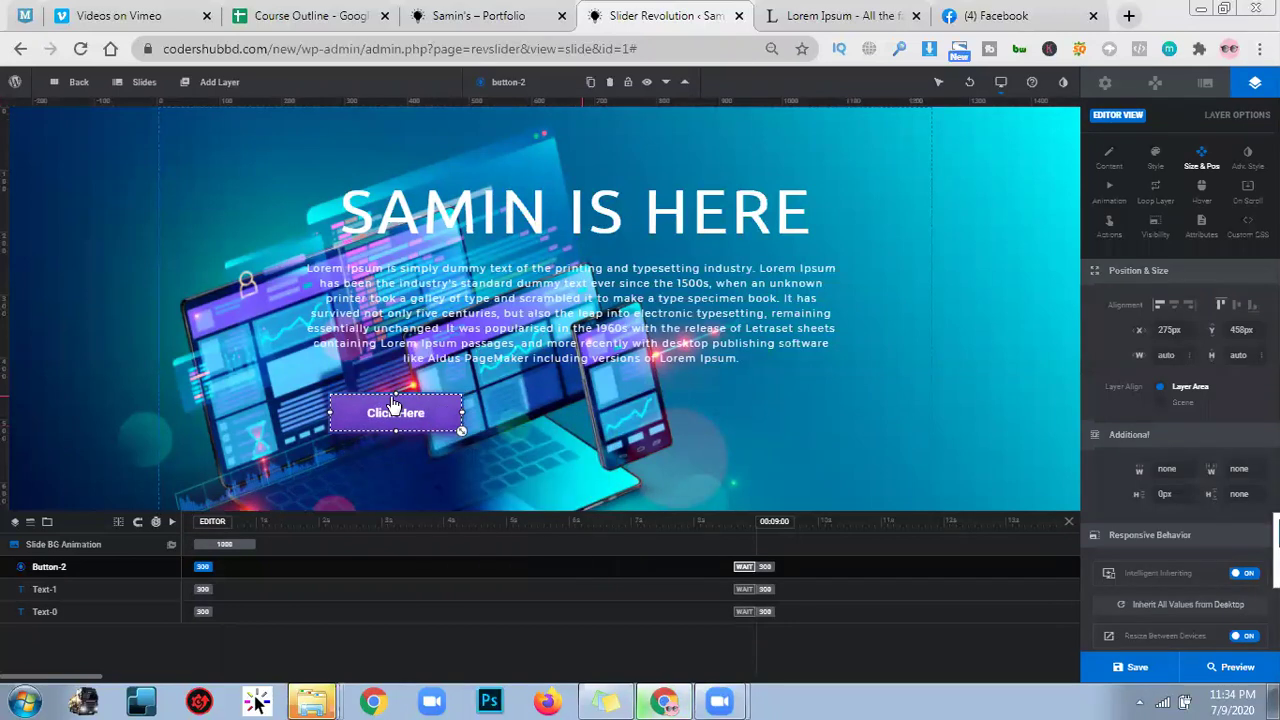
pyautogui.rightClick(418, 416)
pyautogui.moveTo(455, 425)
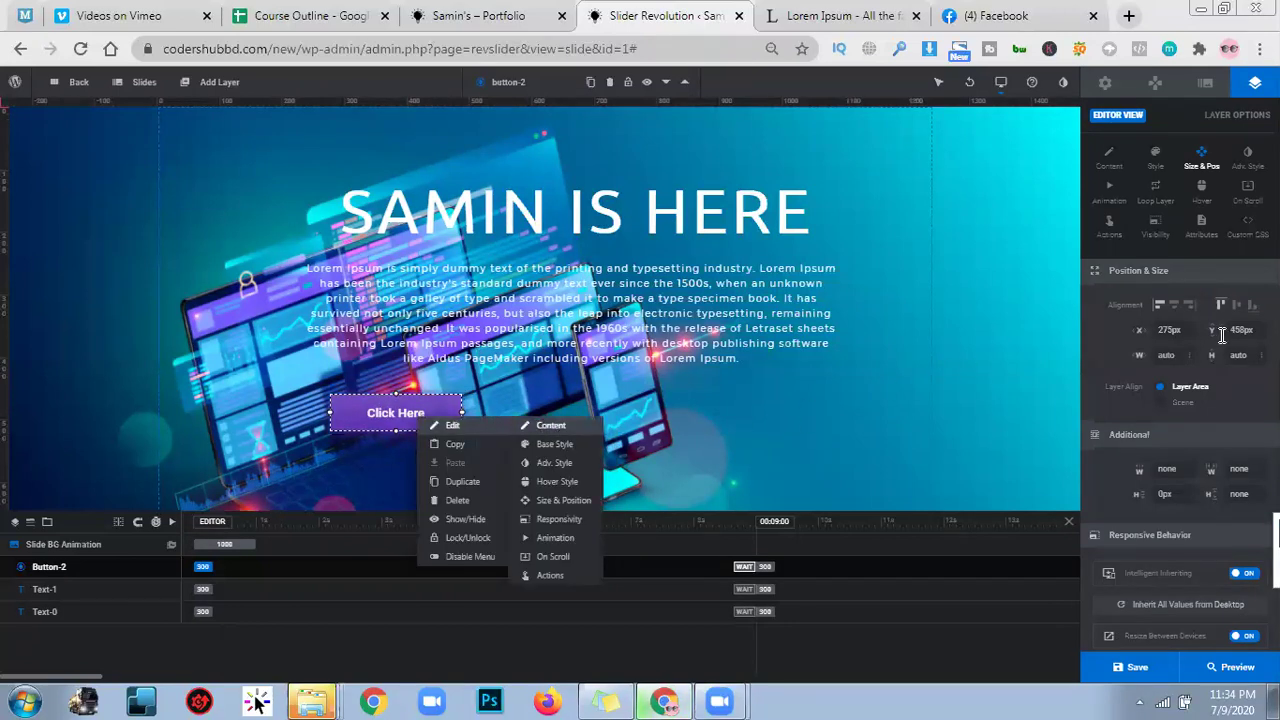
pyautogui.click(550, 425)
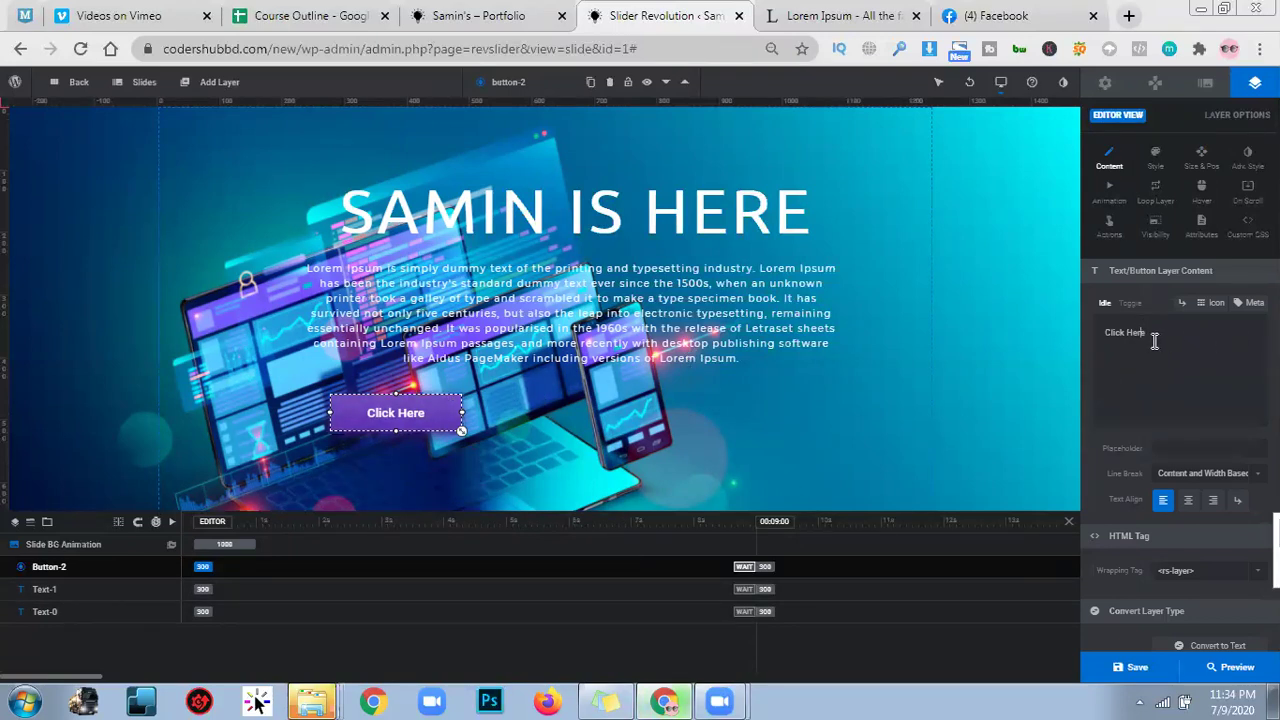
pyautogui.hotkey('ctrl', 'a')
pyautogui.write('Hire Me')
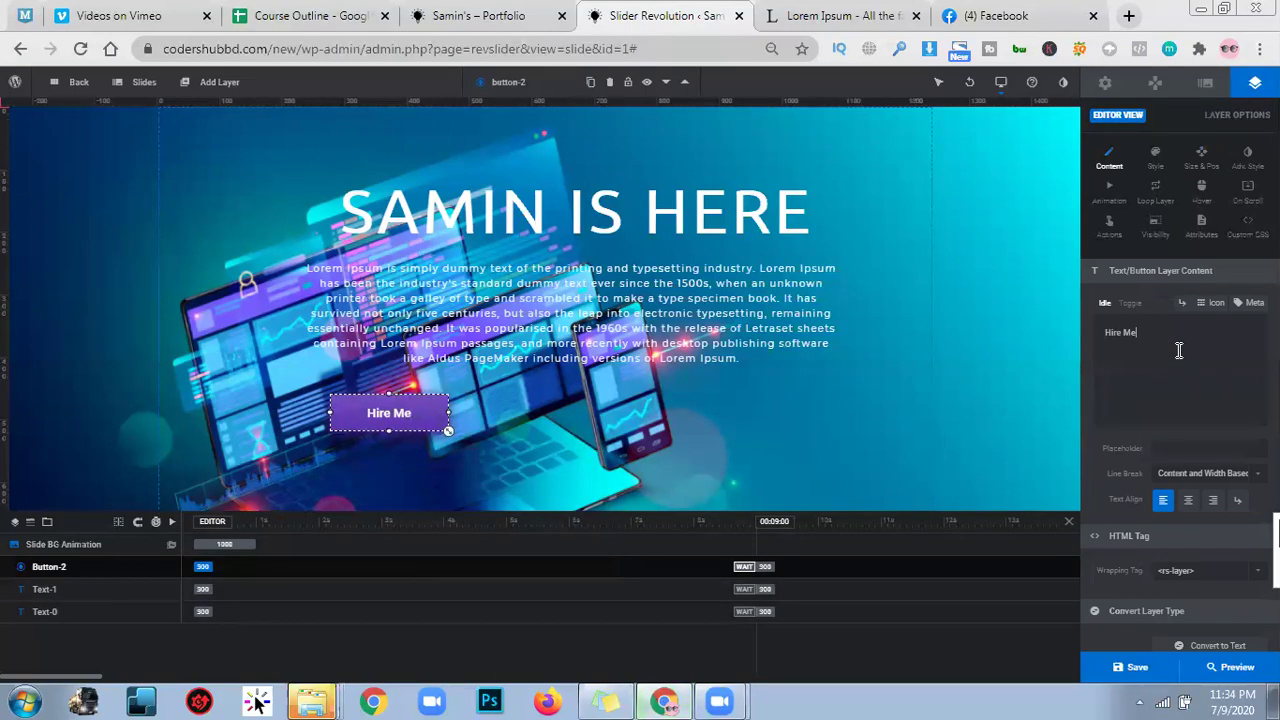
pyautogui.moveTo(1169, 329); pyautogui.dragTo(1080, 352)
pyautogui.click(1190, 502)
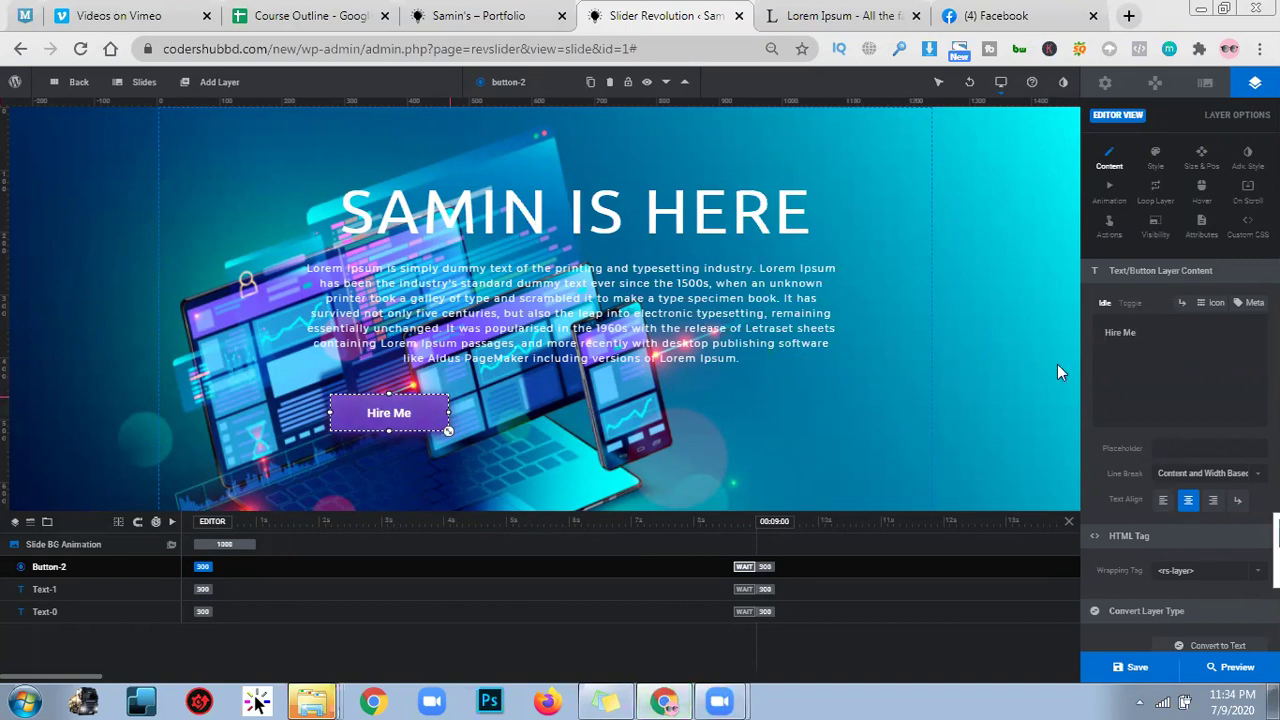
# Step: Increase the Hire Me button's font size to 28px
pyautogui.click(1156, 167)
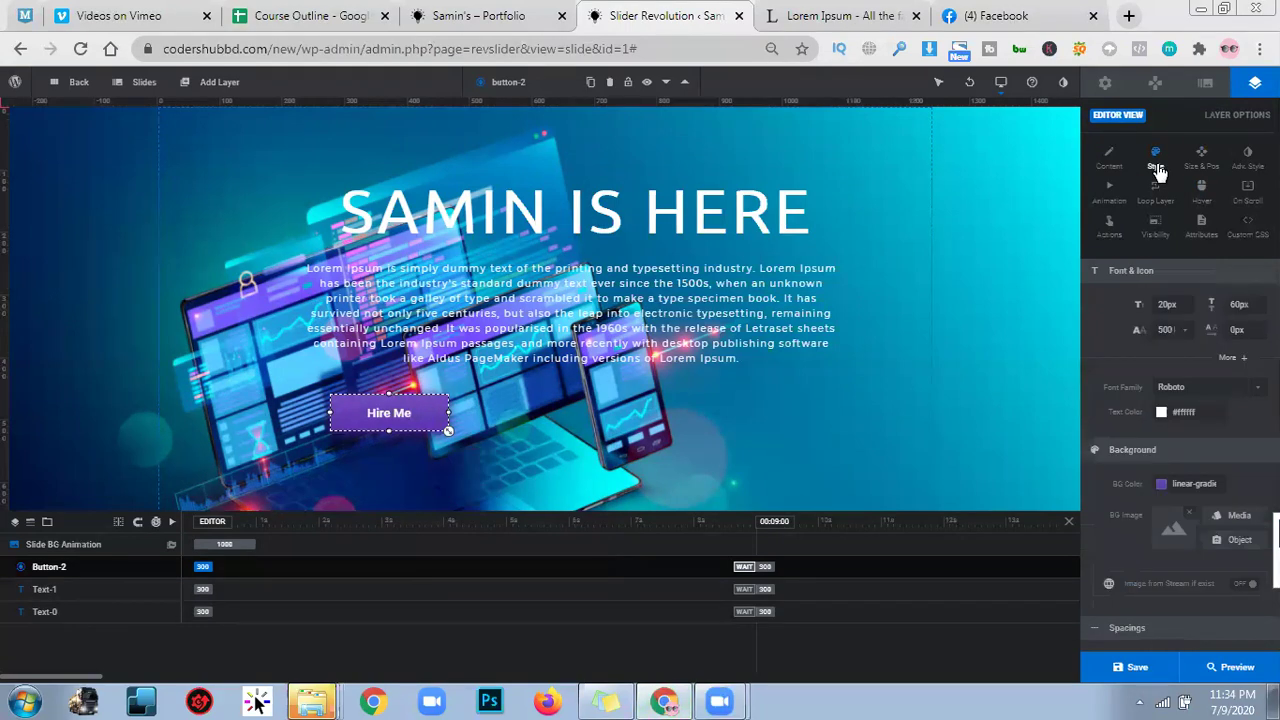
pyautogui.click(1180, 306)
pyautogui.press('Up')
pyautogui.press('Up')
pyautogui.press('Up')
pyautogui.press('Up')
pyautogui.press('Up')
pyautogui.press('Up')
pyautogui.press('Up')
pyautogui.press('Up')
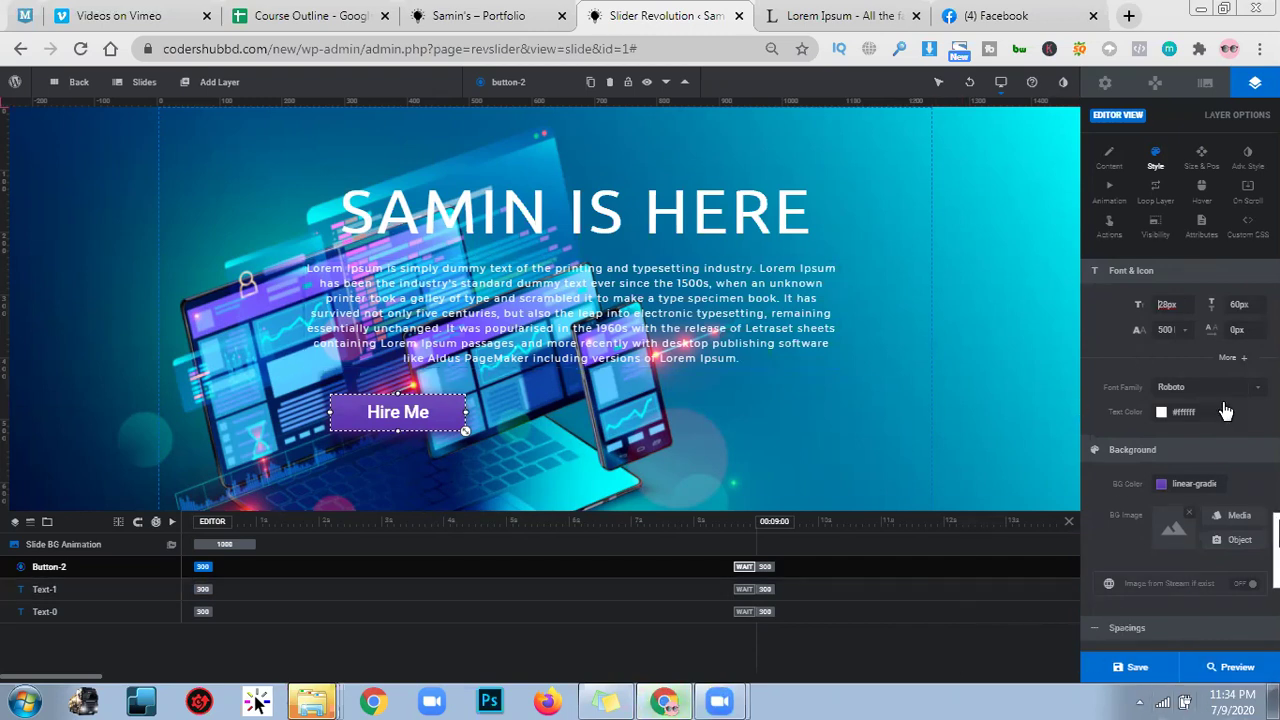
# Step: Change the Hire Me button's background to the green gradient color preset
pyautogui.click(1190, 489)
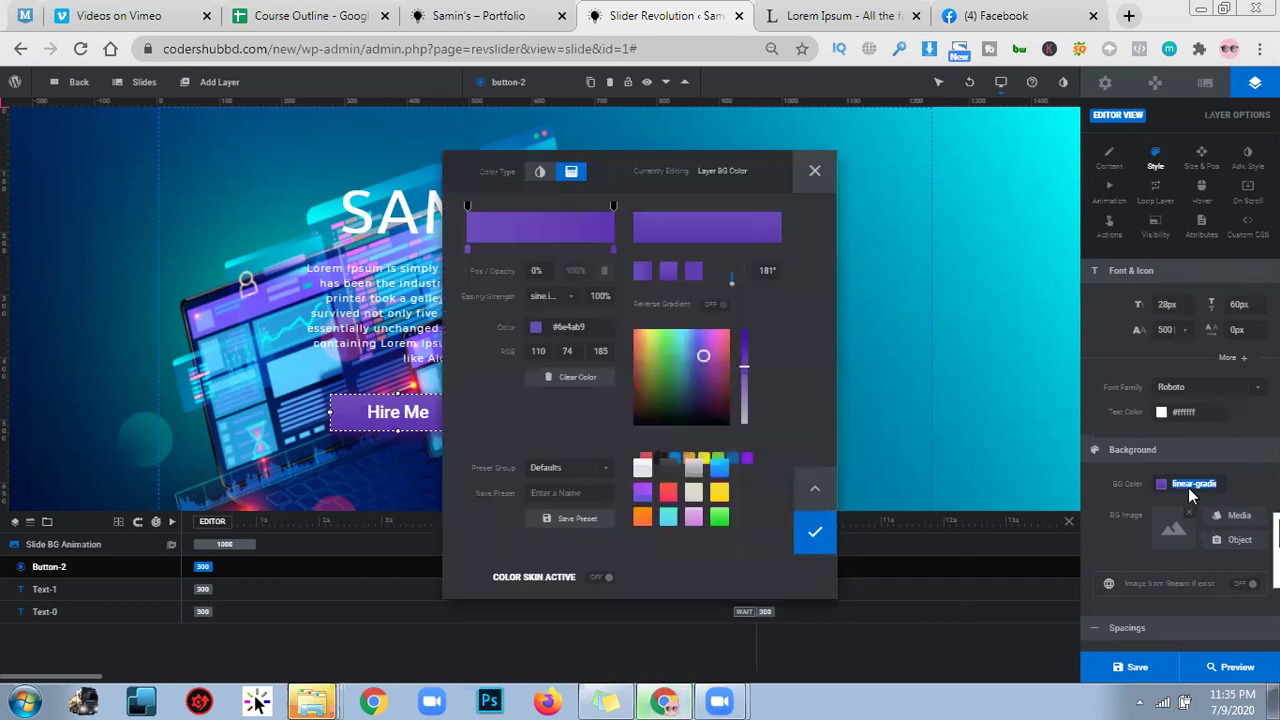
pyautogui.click(718, 492)
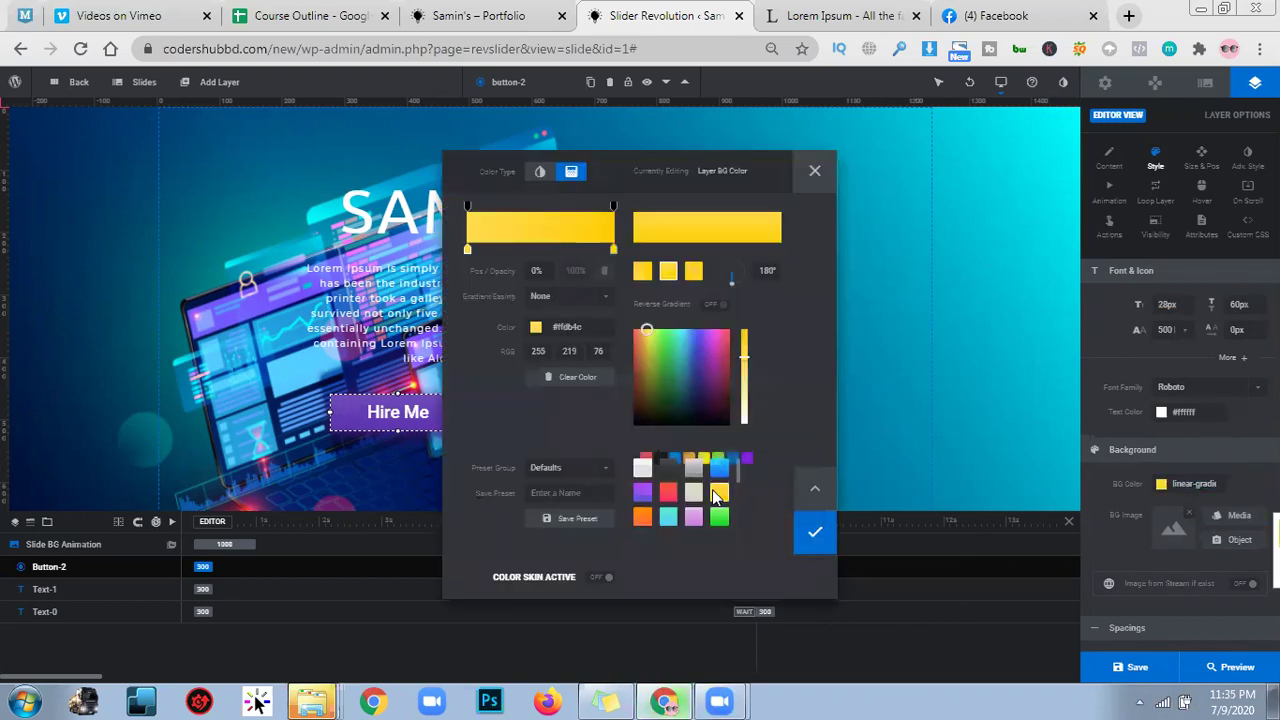
pyautogui.click(719, 517)
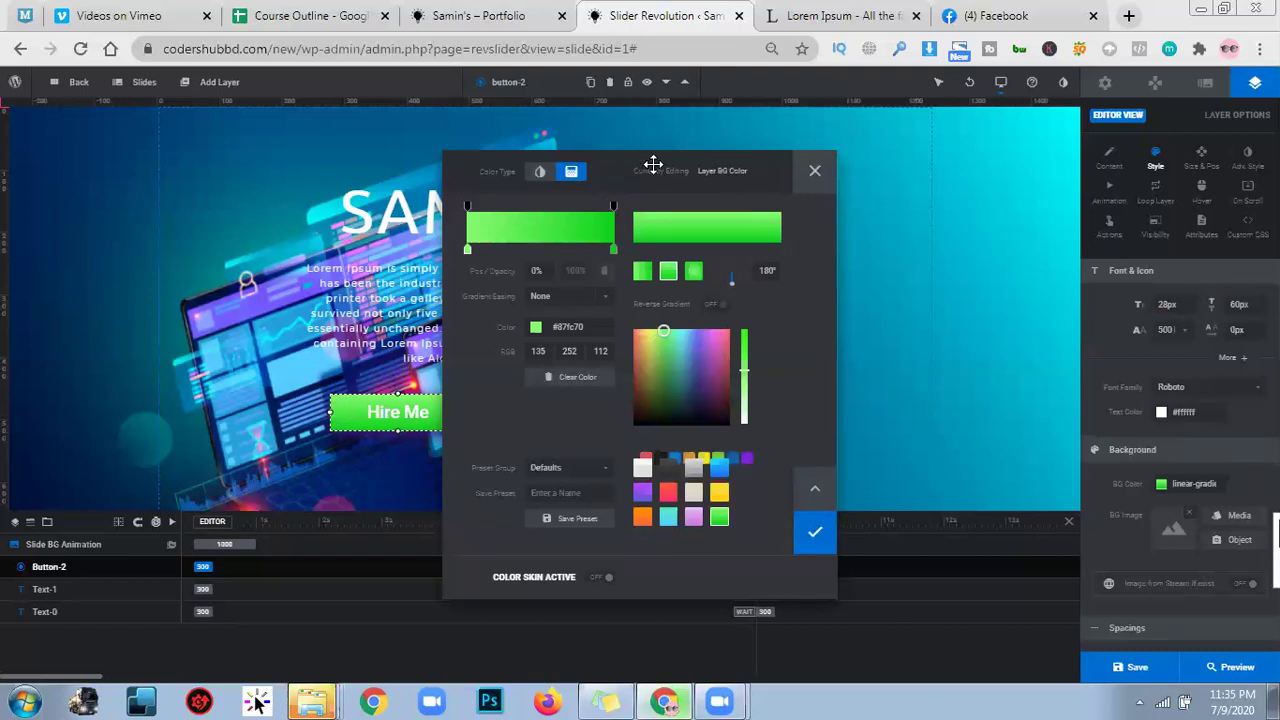
pyautogui.click(540, 172)
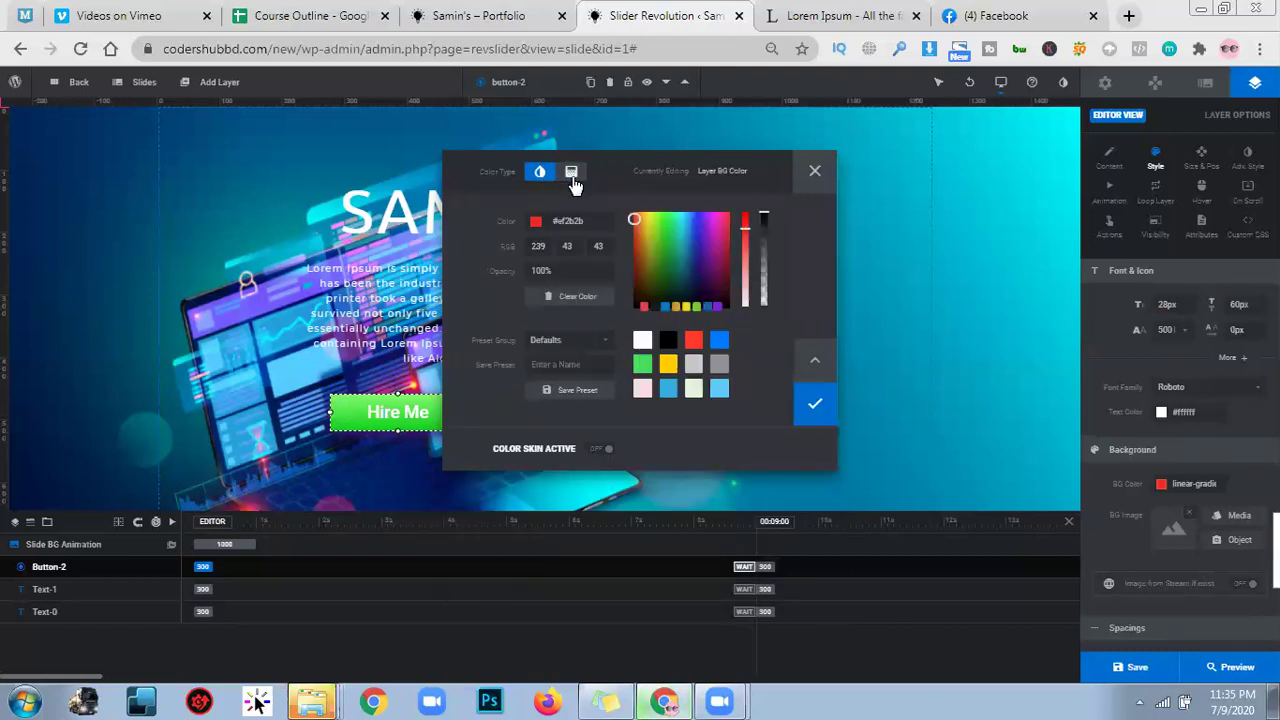
pyautogui.click(572, 174)
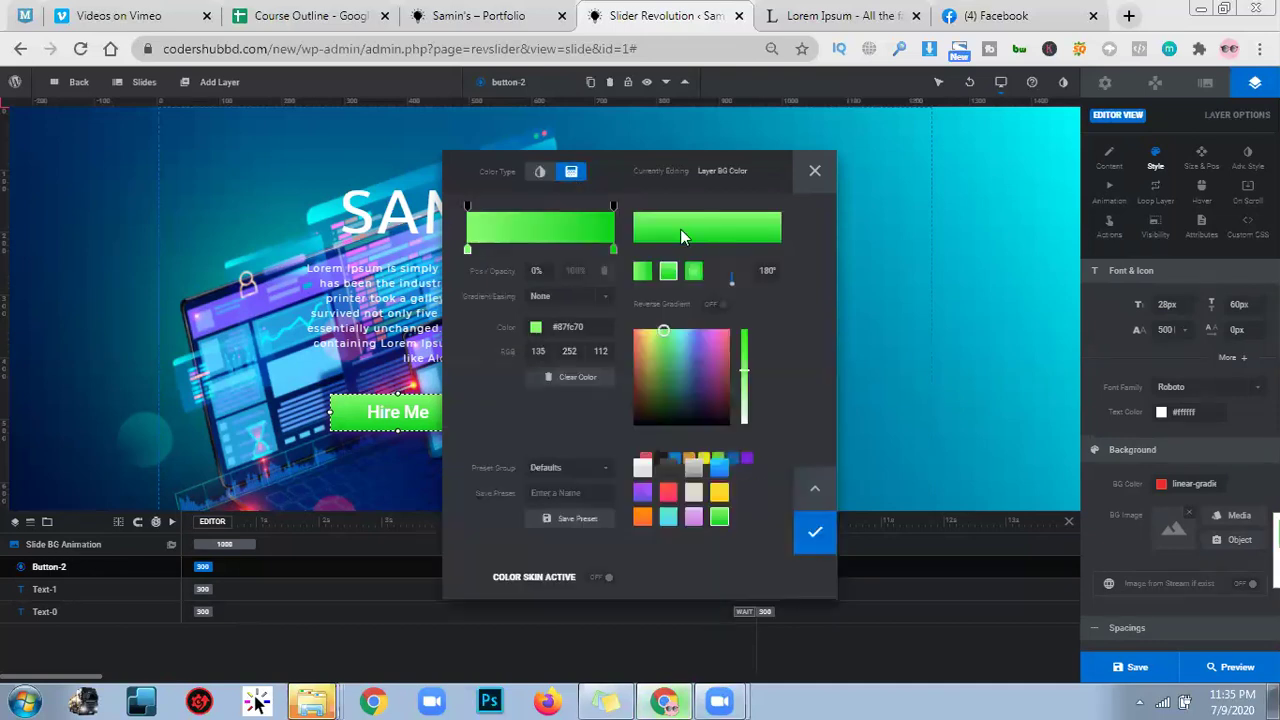
# Step: Try a different intensity for the light green start color of the Hire Me button's gradient
pyautogui.moveTo(640, 162); pyautogui.dragTo(767, 192)
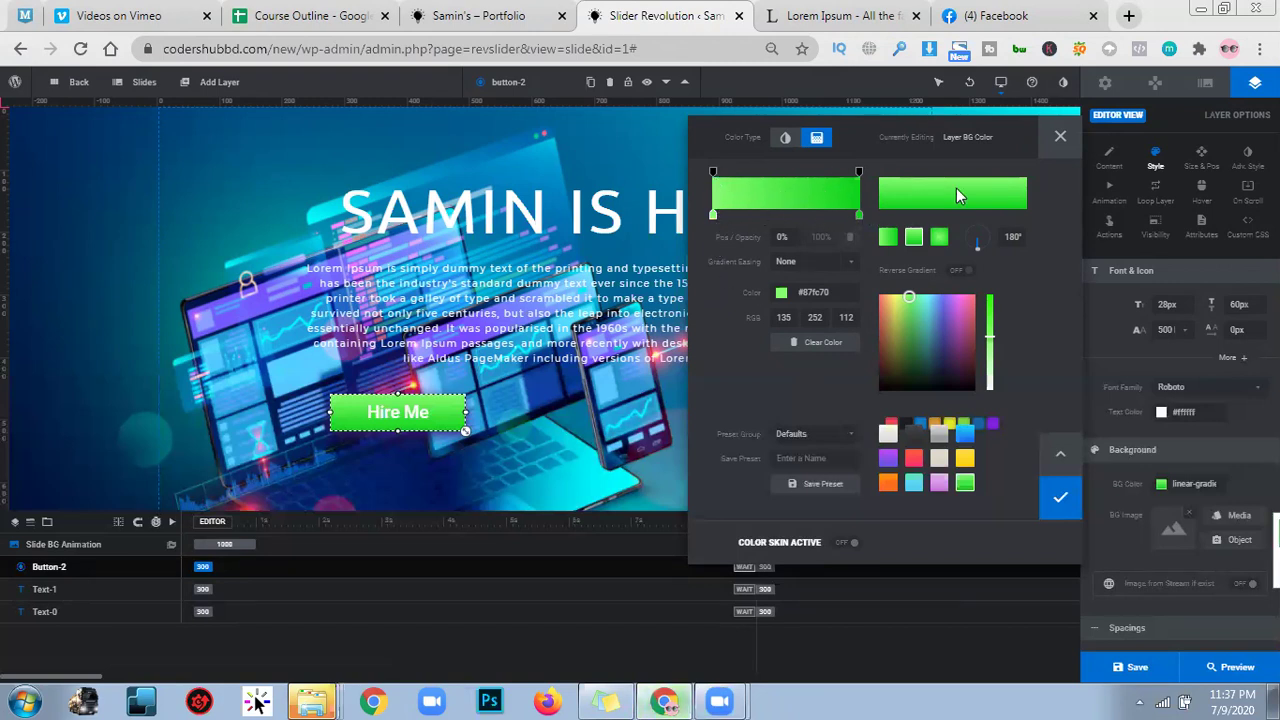
pyautogui.click(713, 213)
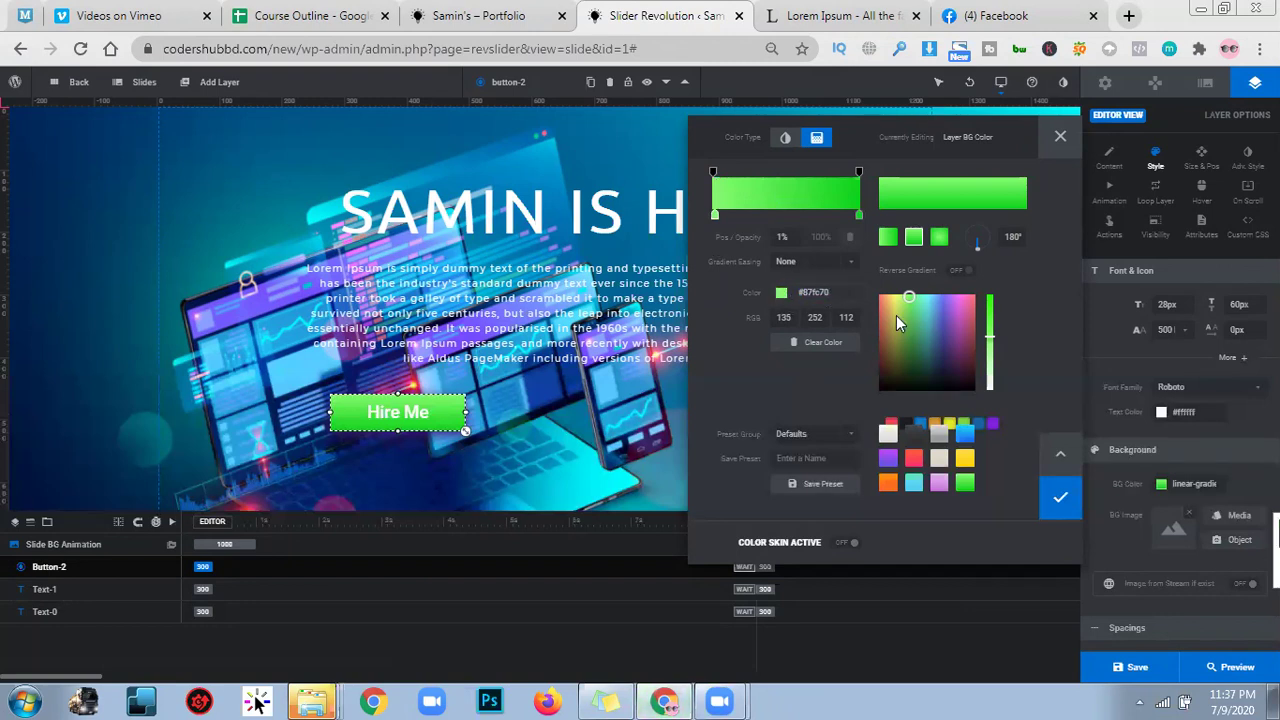
pyautogui.moveTo(995, 334); pyautogui.dragTo(997, 394)
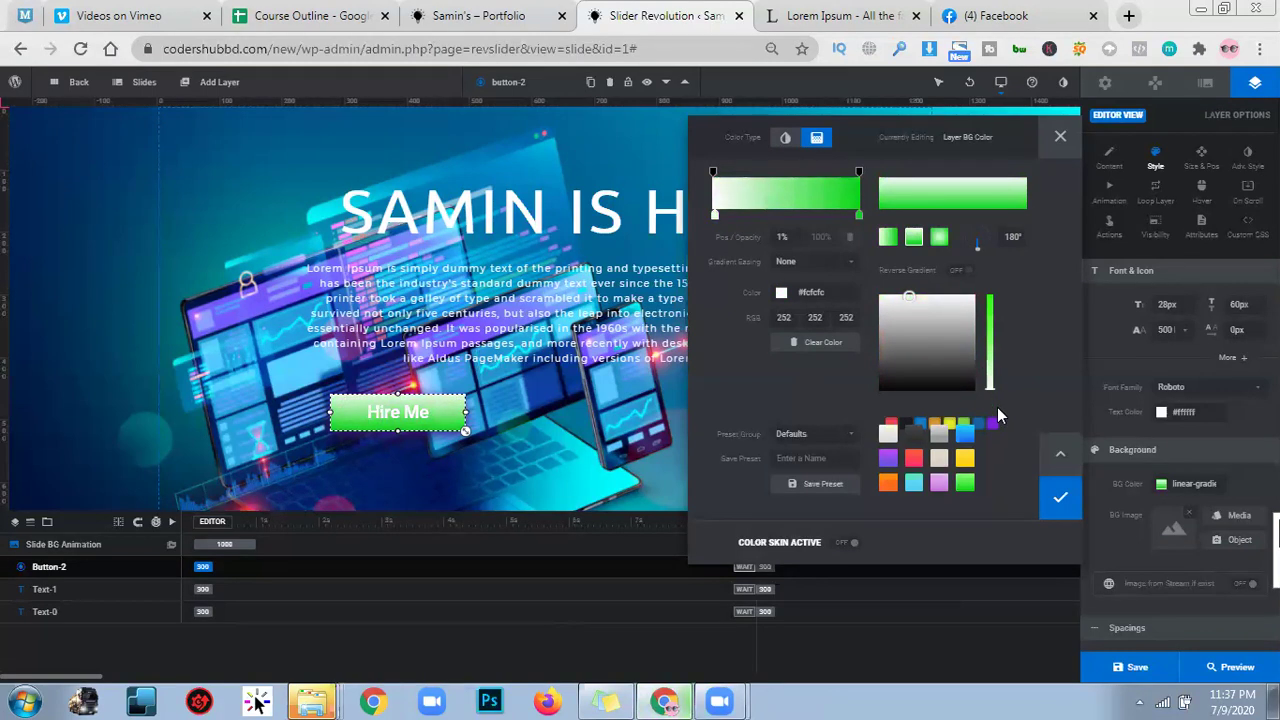
pyautogui.moveTo(997, 381); pyautogui.dragTo(997, 328)
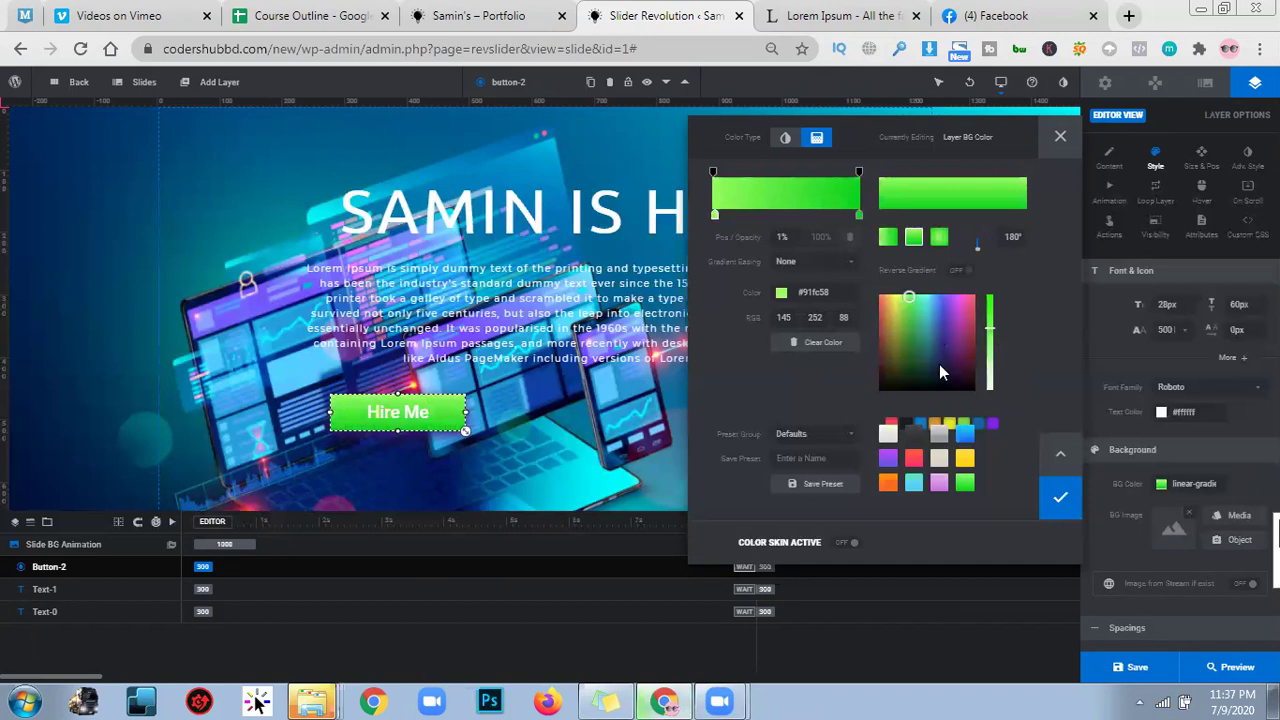
# Step: Apply the yellow gradient preset to the Hire Me button and change the gradient's end color to dark red #9e0101
pyautogui.click(966, 458)
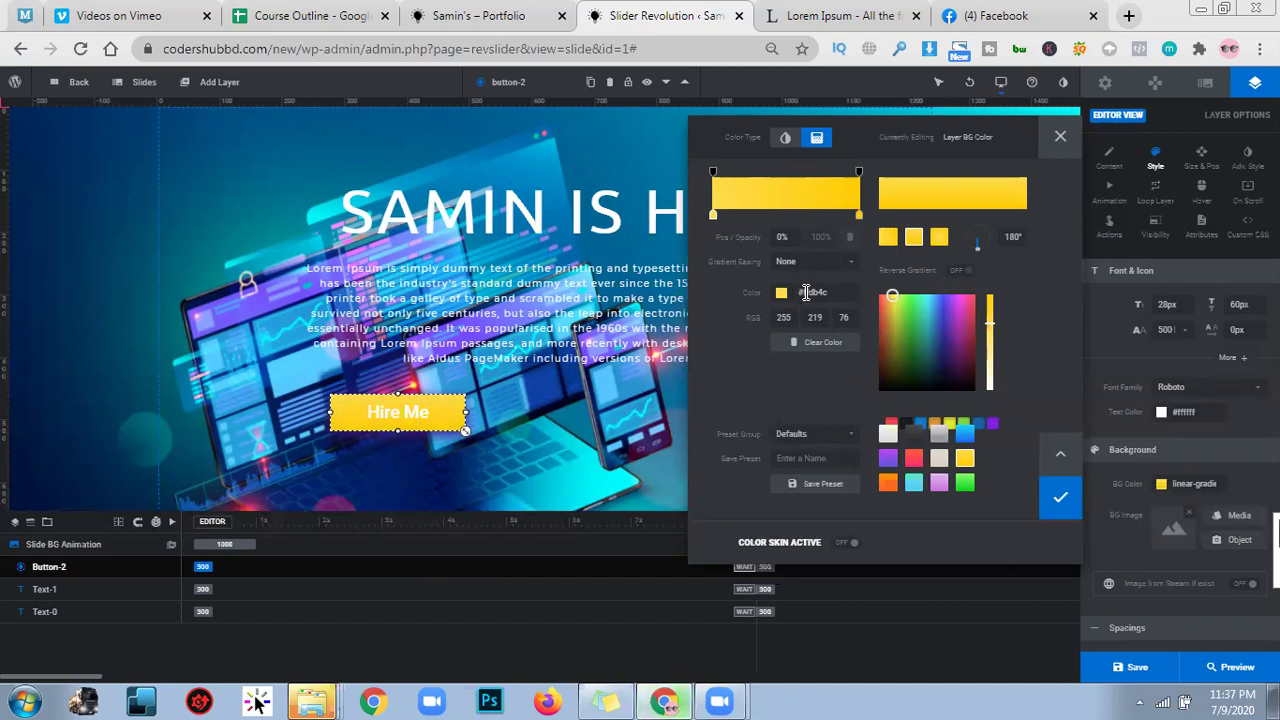
pyautogui.click(838, 293)
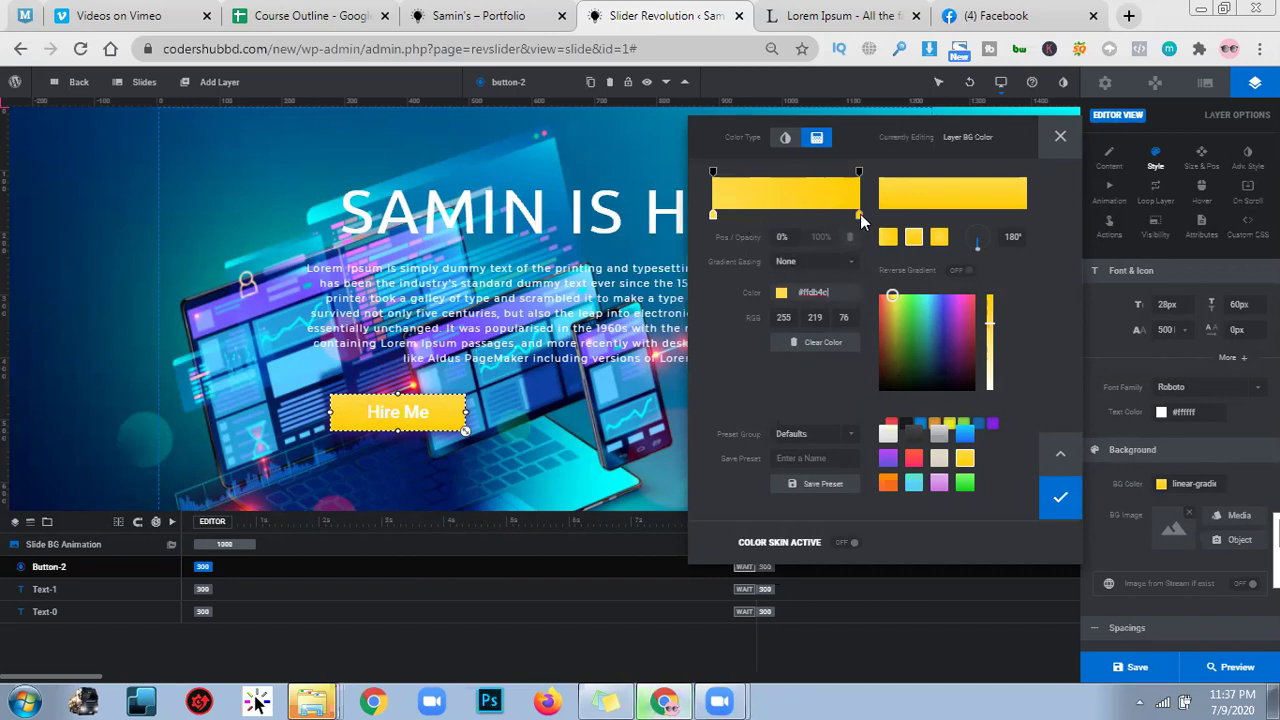
pyautogui.hotkey('ctrl', 'a')
pyautogui.write('#ffcd02')
pyautogui.moveTo(898, 323); pyautogui.dragTo(870, 332)
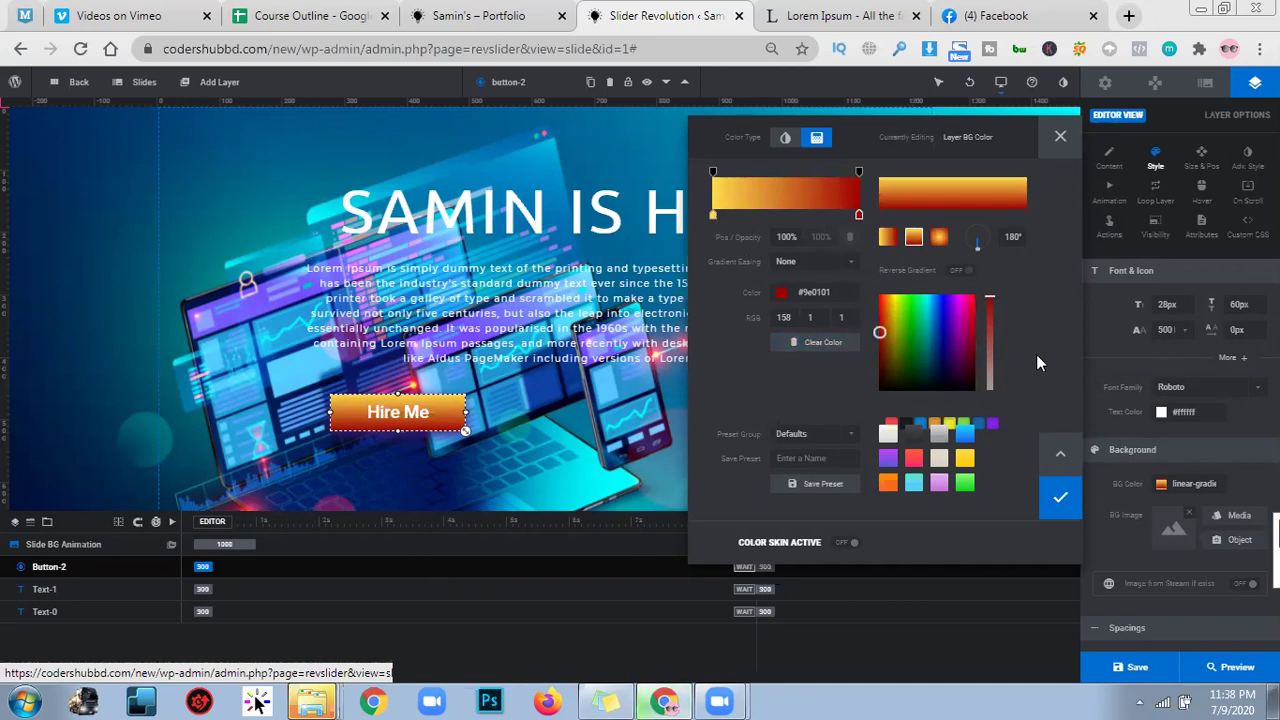
# Step: Try a radial and a reversed version of the yellow-to-red gradient, and return to the unreversed vertical linear gradient
pyautogui.click(940, 244)
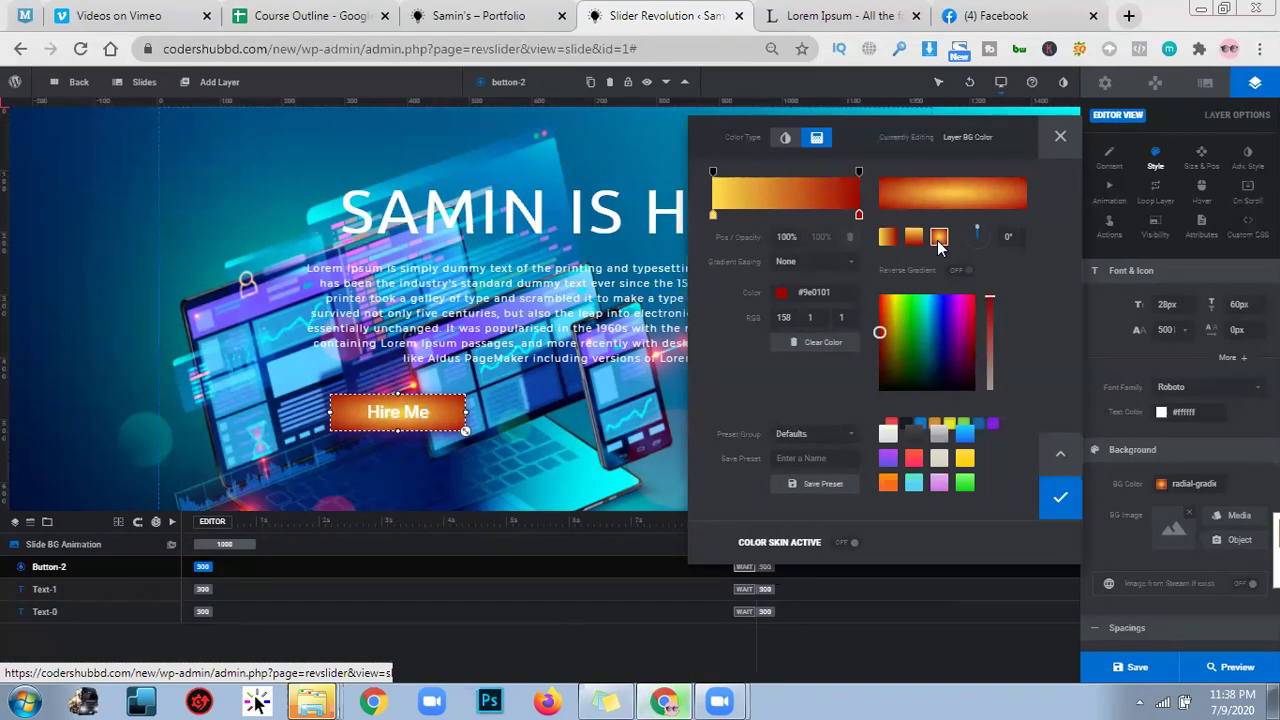
pyautogui.click(963, 273)
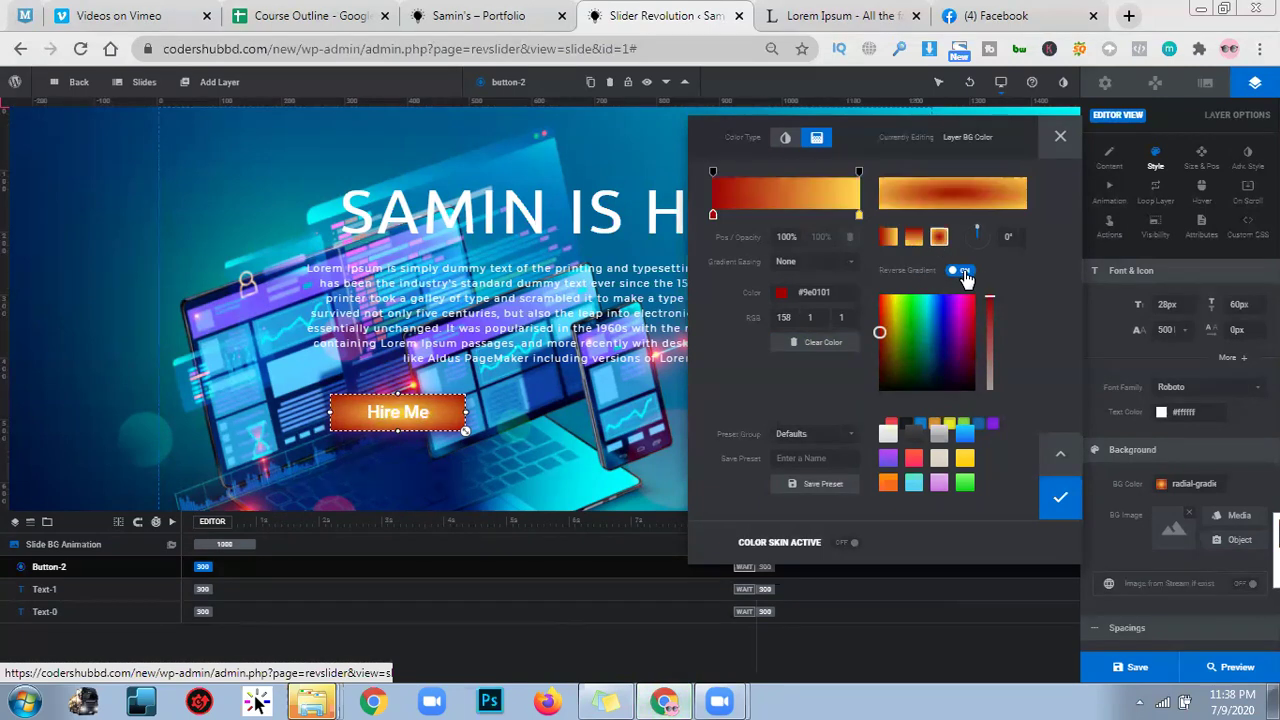
pyautogui.click(964, 273)
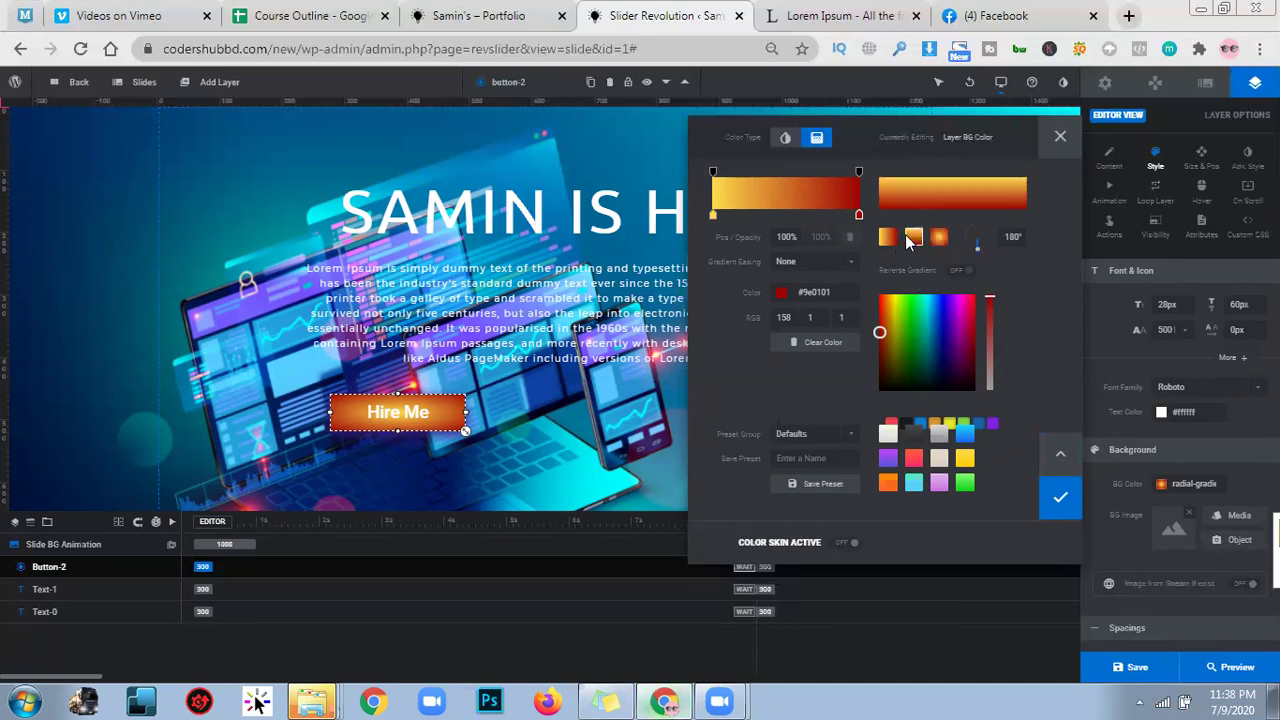
pyautogui.click(906, 236)
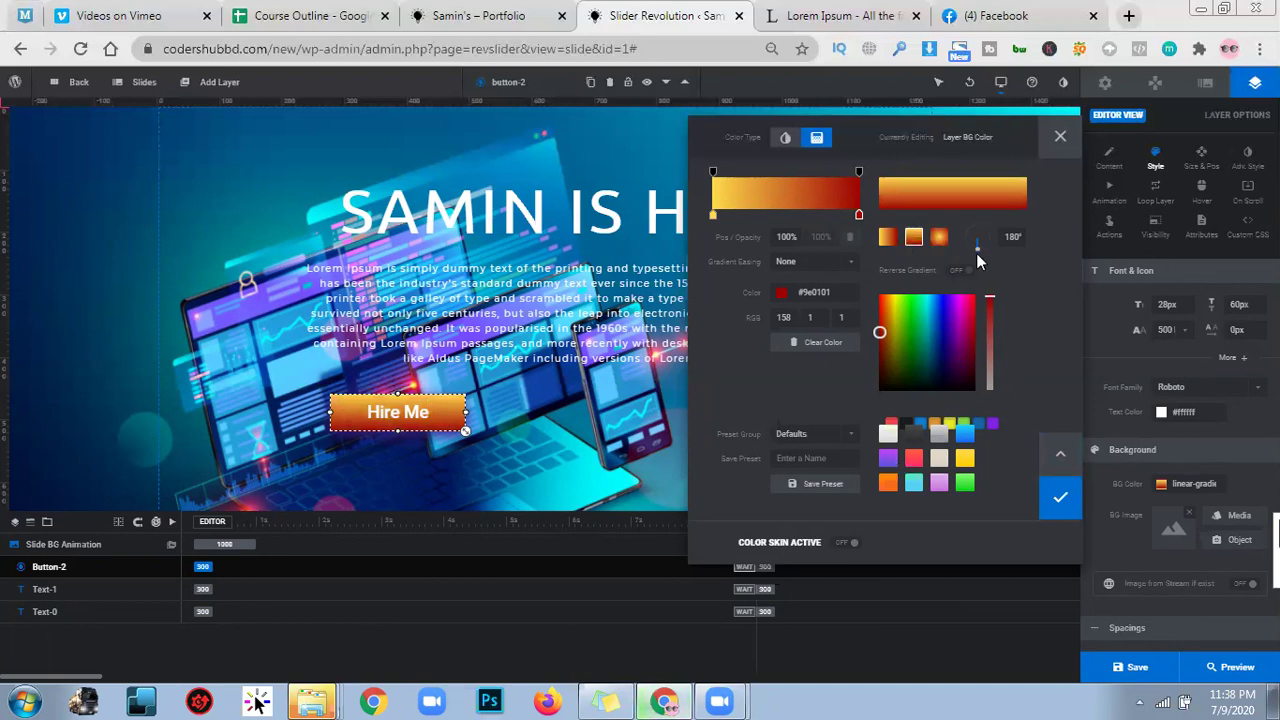
# Step: Turn the yellow-to-red gradient horizontal, with its angle at 90°
pyautogui.moveTo(980, 253); pyautogui.dragTo(990, 237)
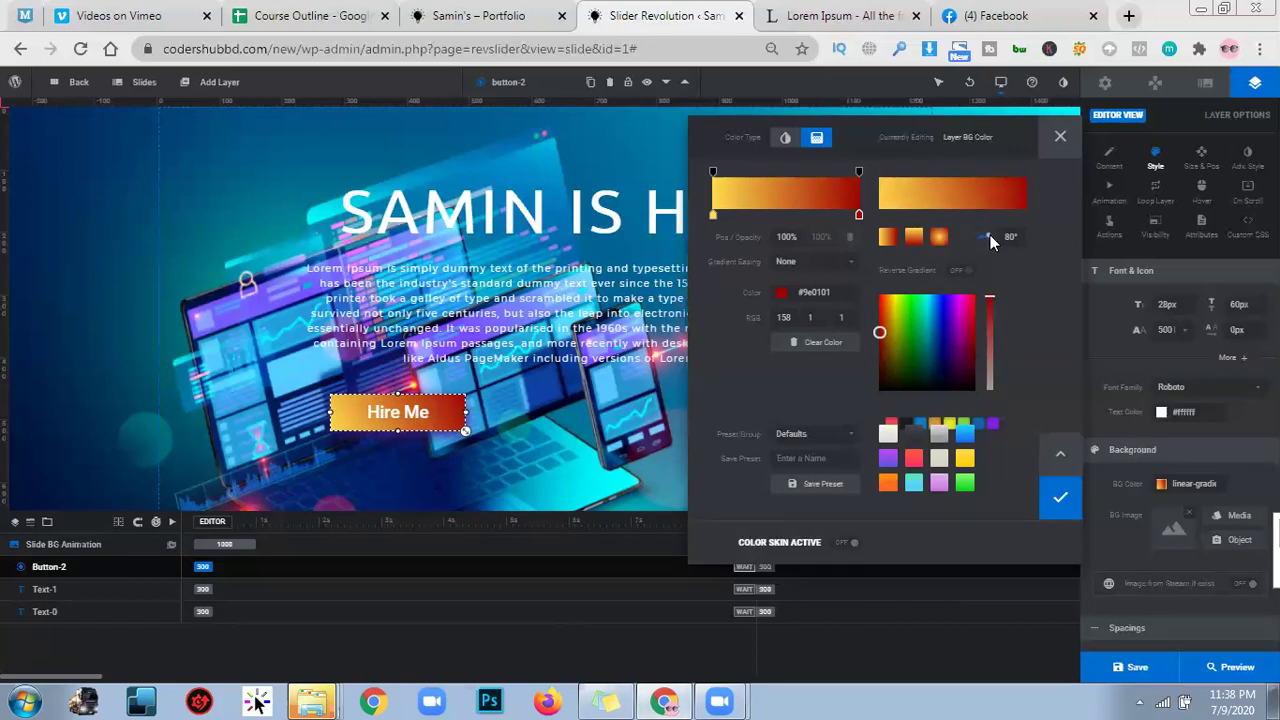
pyautogui.moveTo(990, 236); pyautogui.dragTo(991, 243)
pyautogui.click(1012, 237)
pyautogui.click(889, 239)
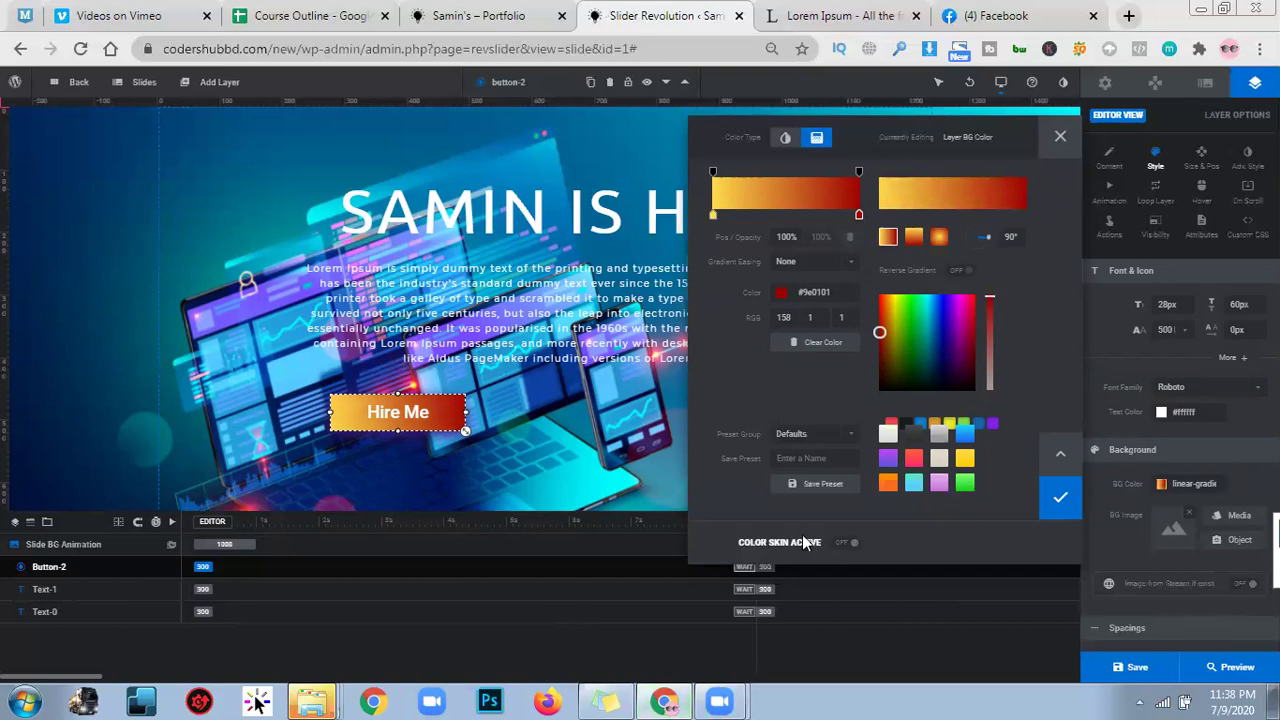
# Step: Enter a first name as the gradient's preset name and apply the gradient as the Hire Me button's background
pyautogui.click(818, 486)
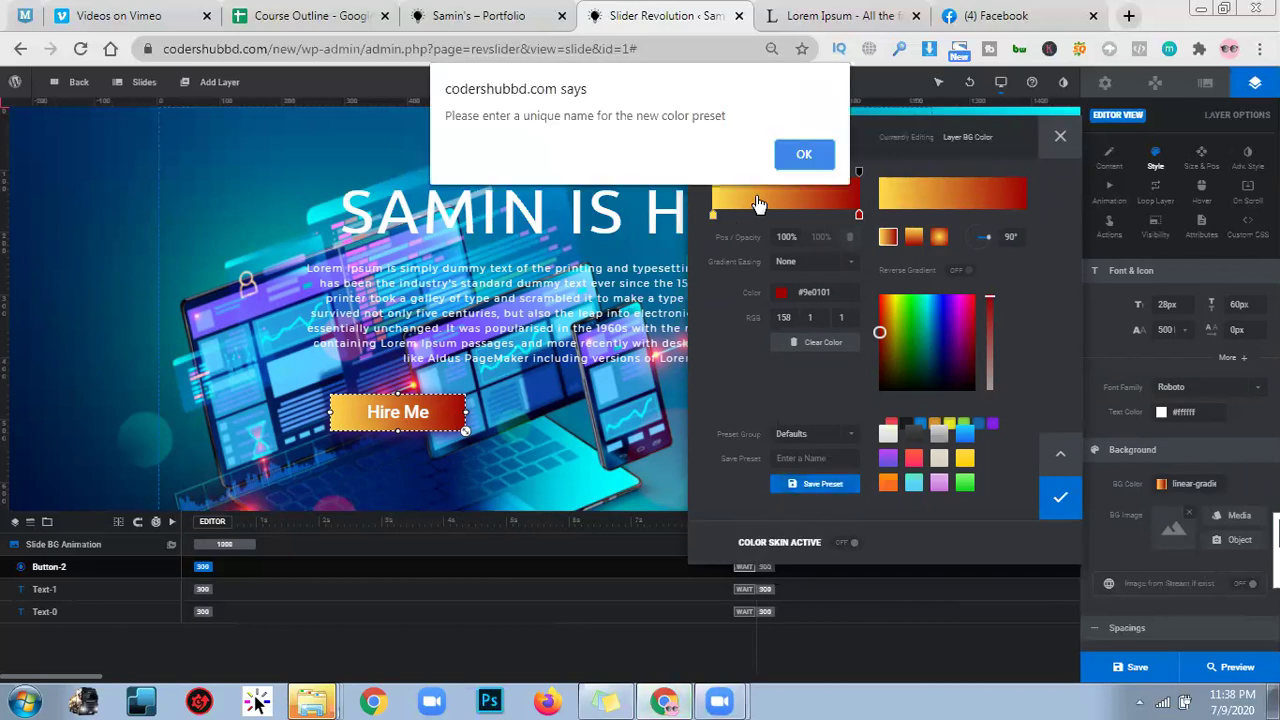
pyautogui.click(804, 155)
pyautogui.click(815, 456)
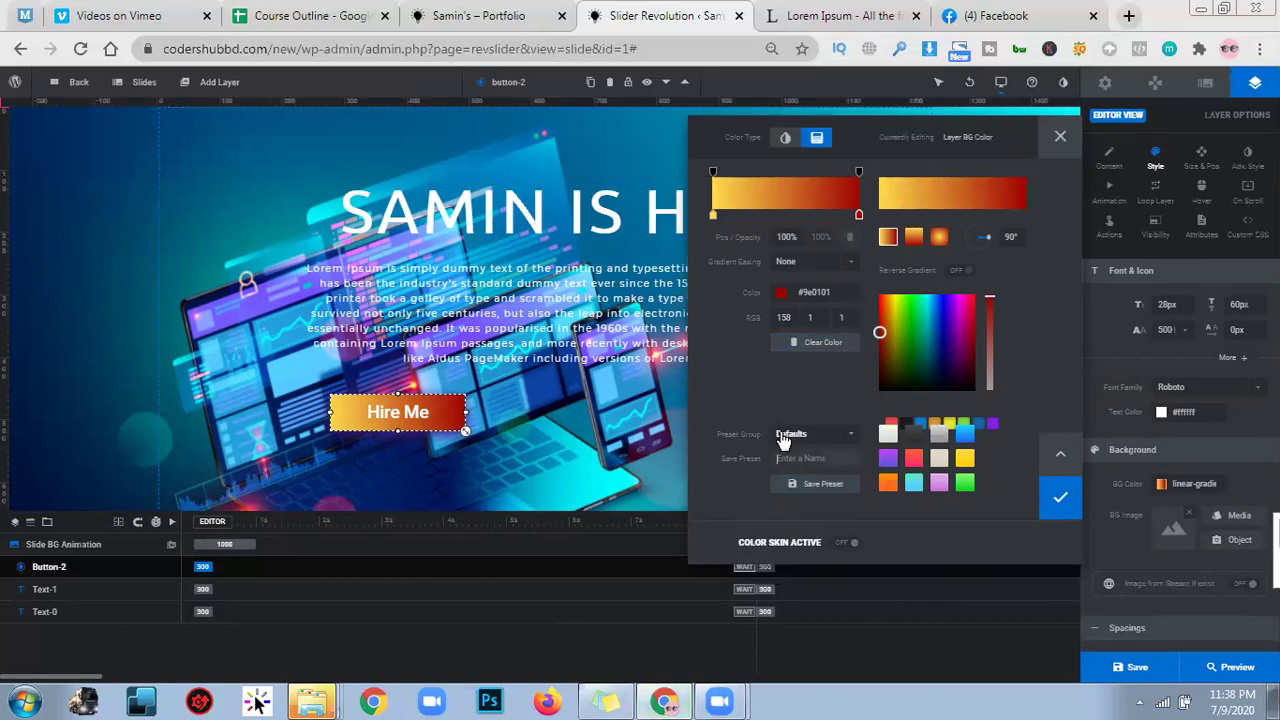
pyautogui.write('Samin')
pyautogui.press('BackSpace')
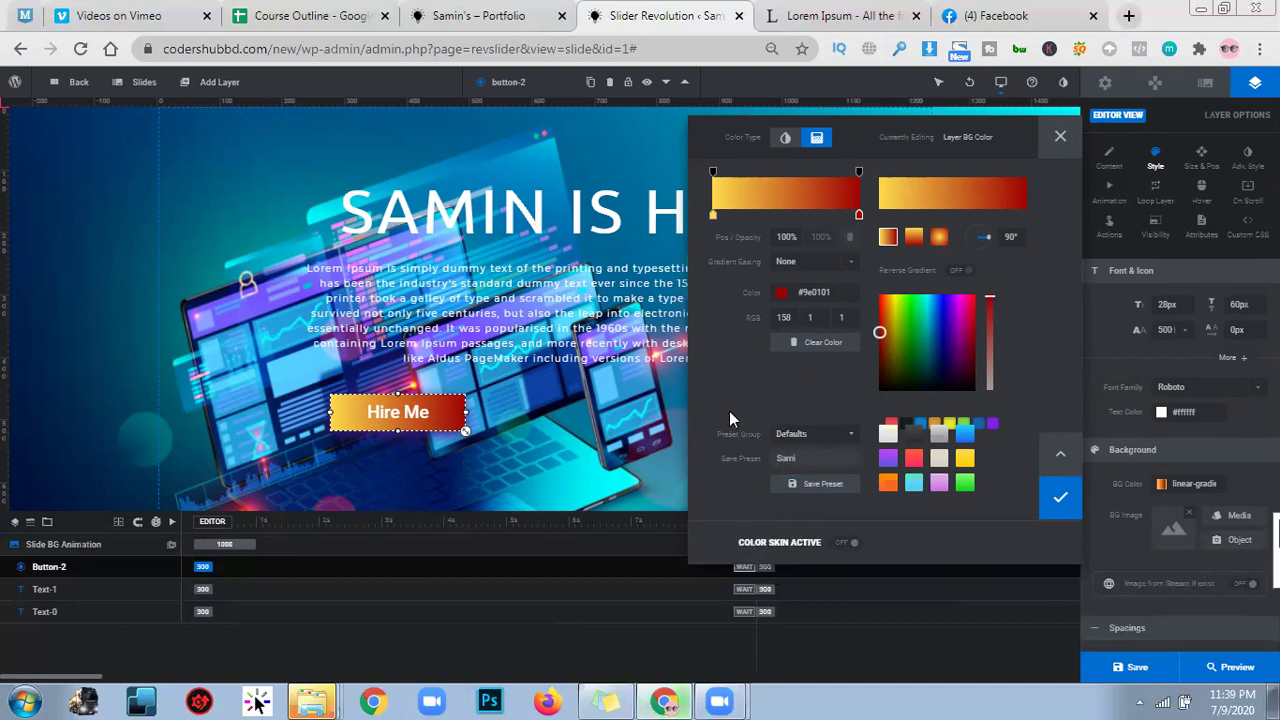
pyautogui.write('m')
pyautogui.press('BackSpace')
pyautogui.write('n')
pyautogui.click(1061, 499)
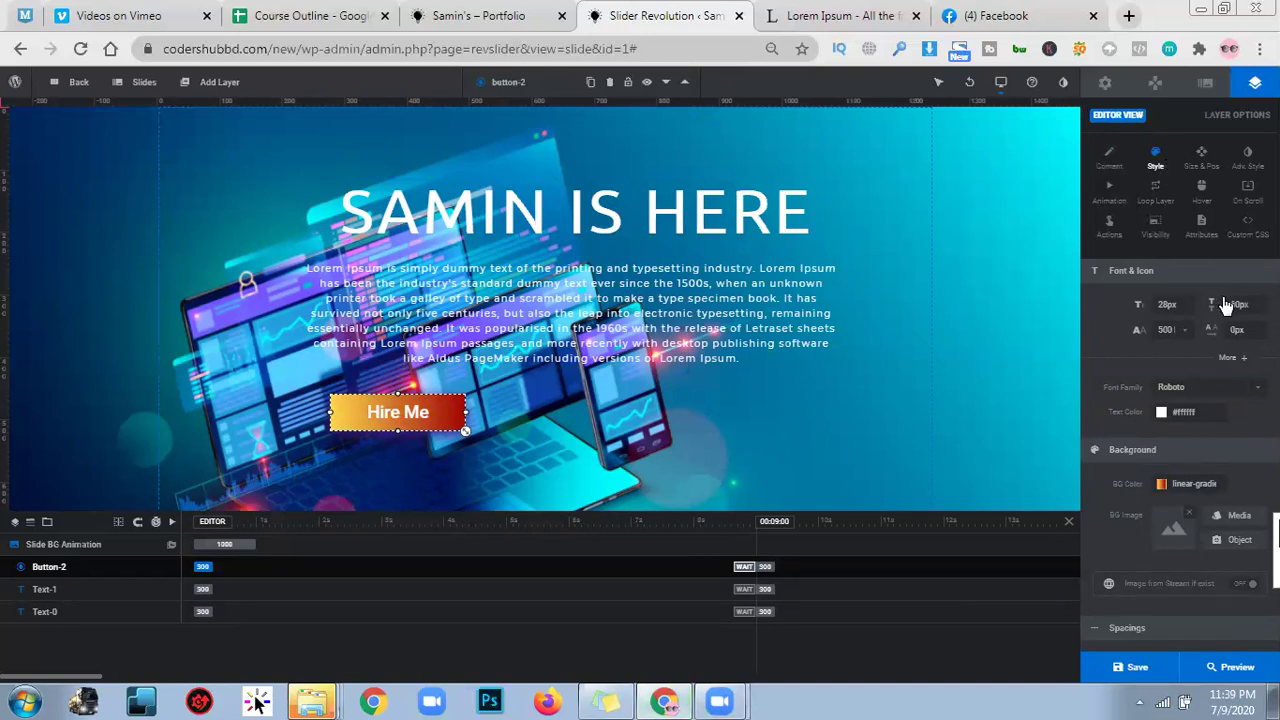
# Step: Give the Hire Me button a Solid border in light blue #5ac8fa
pyautogui.scroll(-3, 1234, 471)
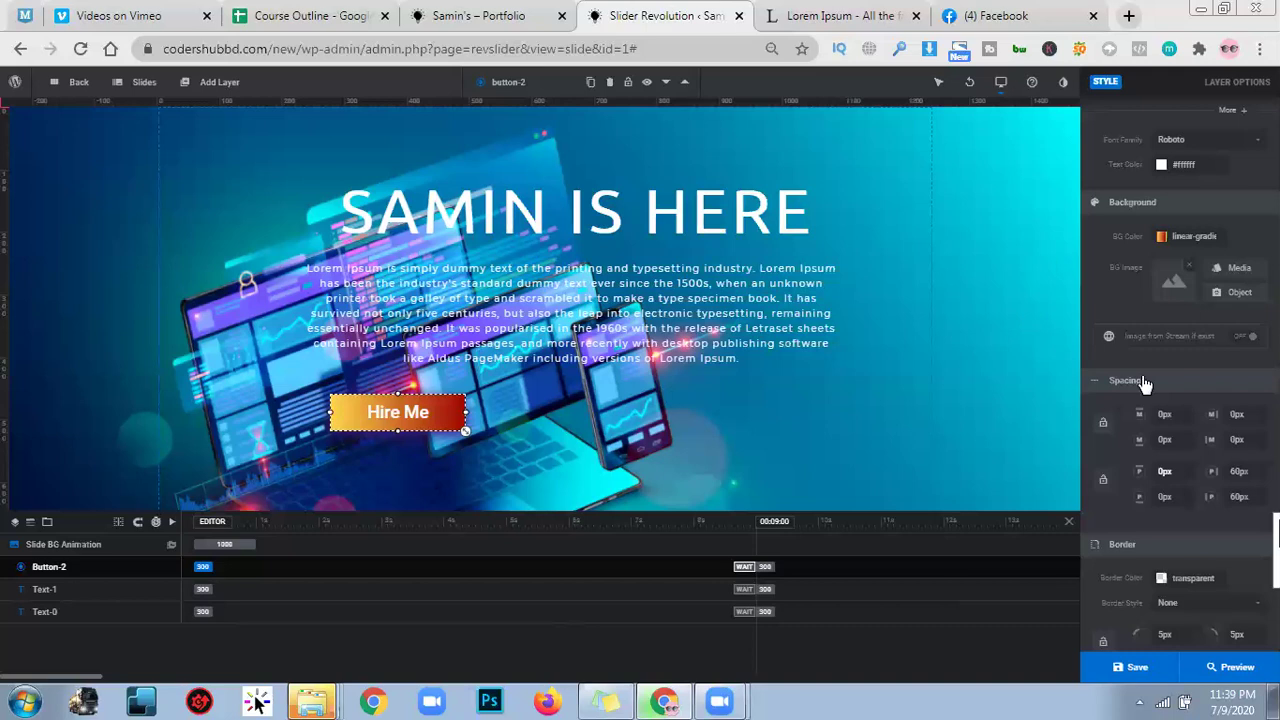
pyautogui.scroll(-1, 1148, 386)
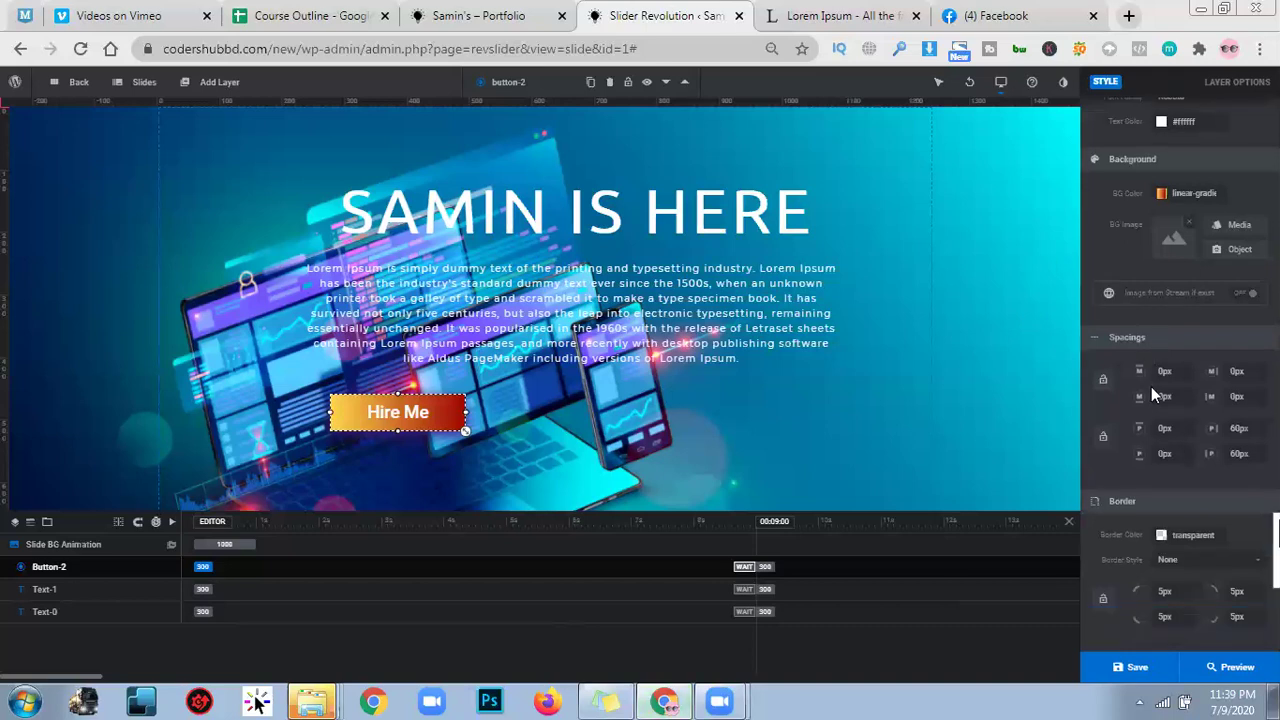
pyautogui.click(1194, 535)
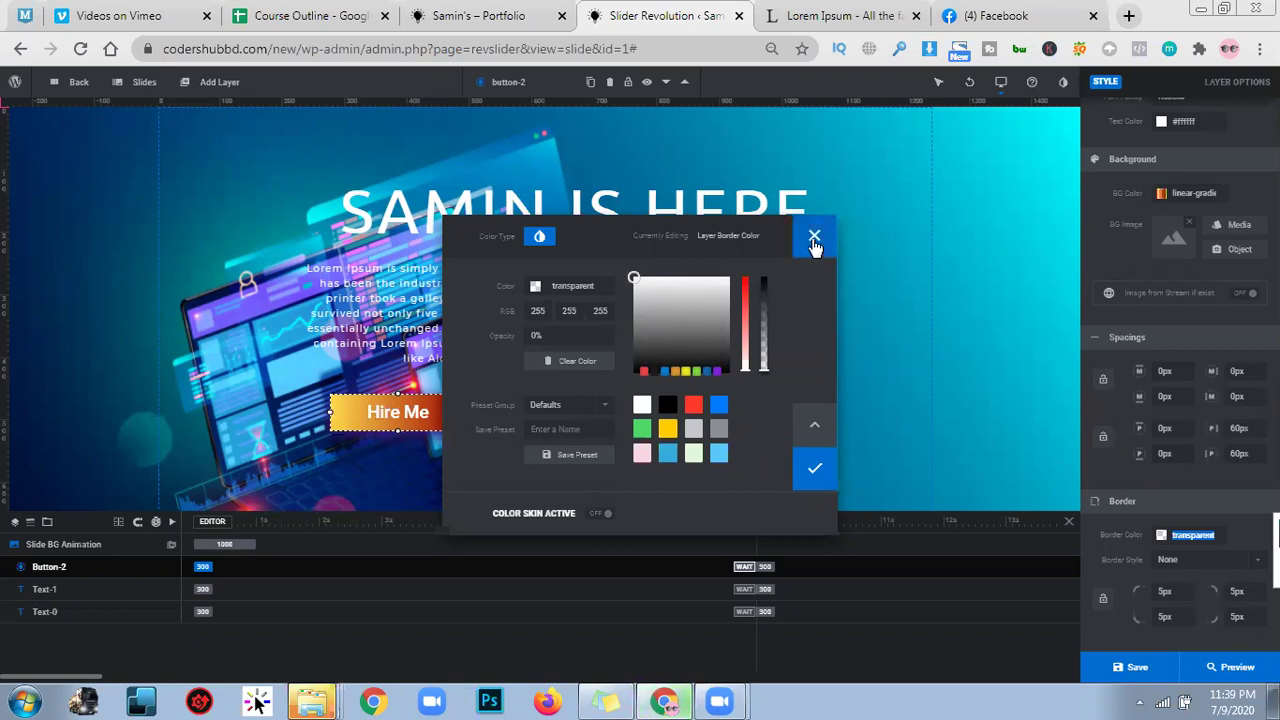
pyautogui.click(720, 455)
pyautogui.click(719, 456)
pyautogui.click(814, 470)
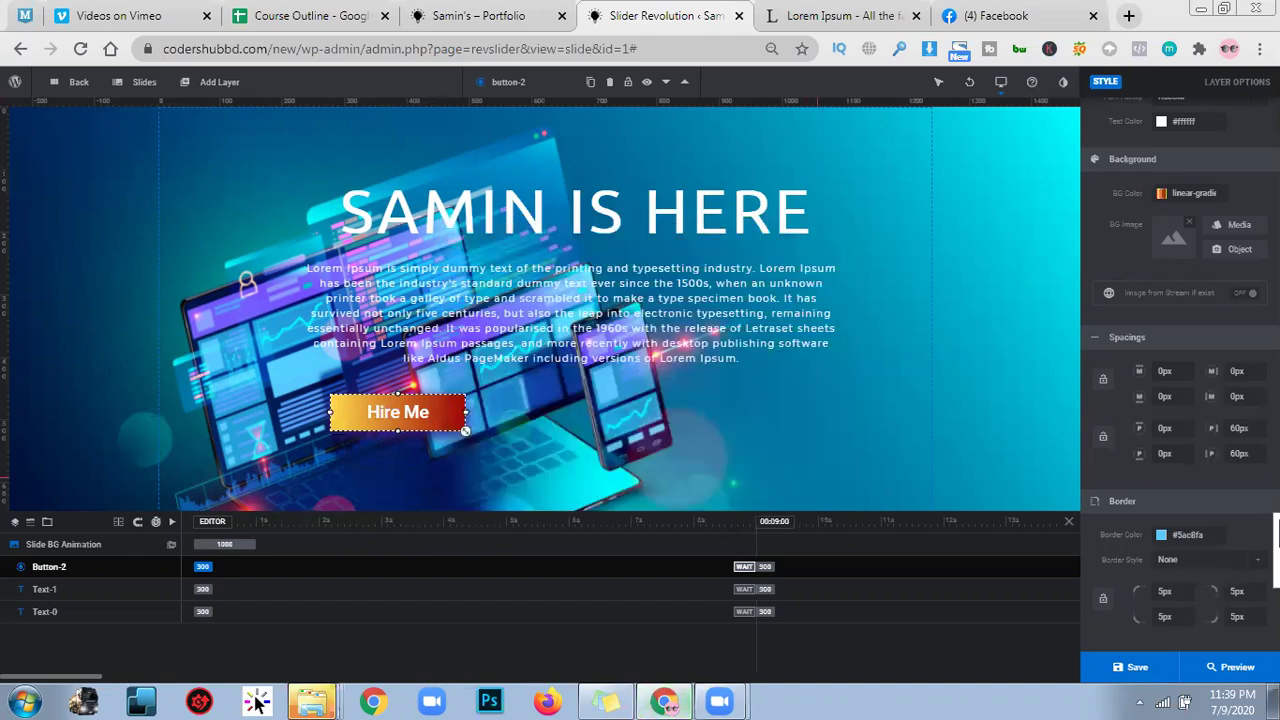
pyautogui.click(1231, 563)
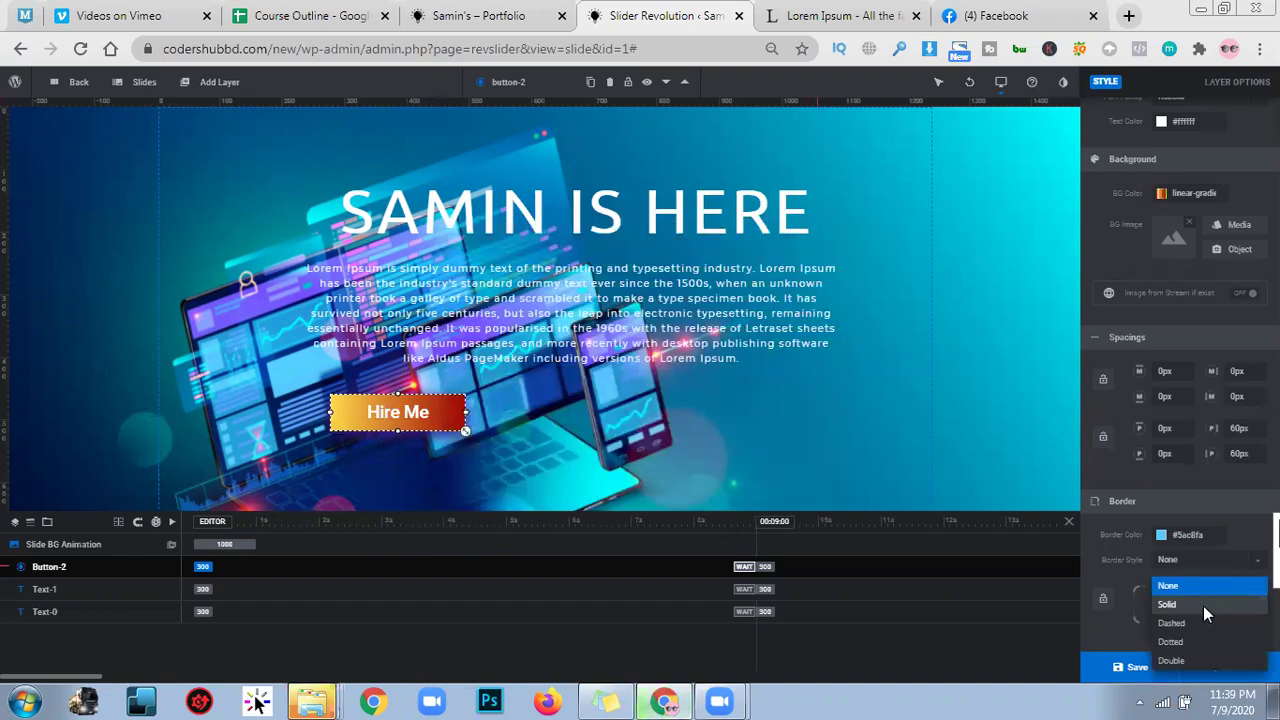
pyautogui.click(1204, 607)
# Step: Set the Hire Me button's border width to 2px on all four sides
pyautogui.scroll(-1, 1200, 570)
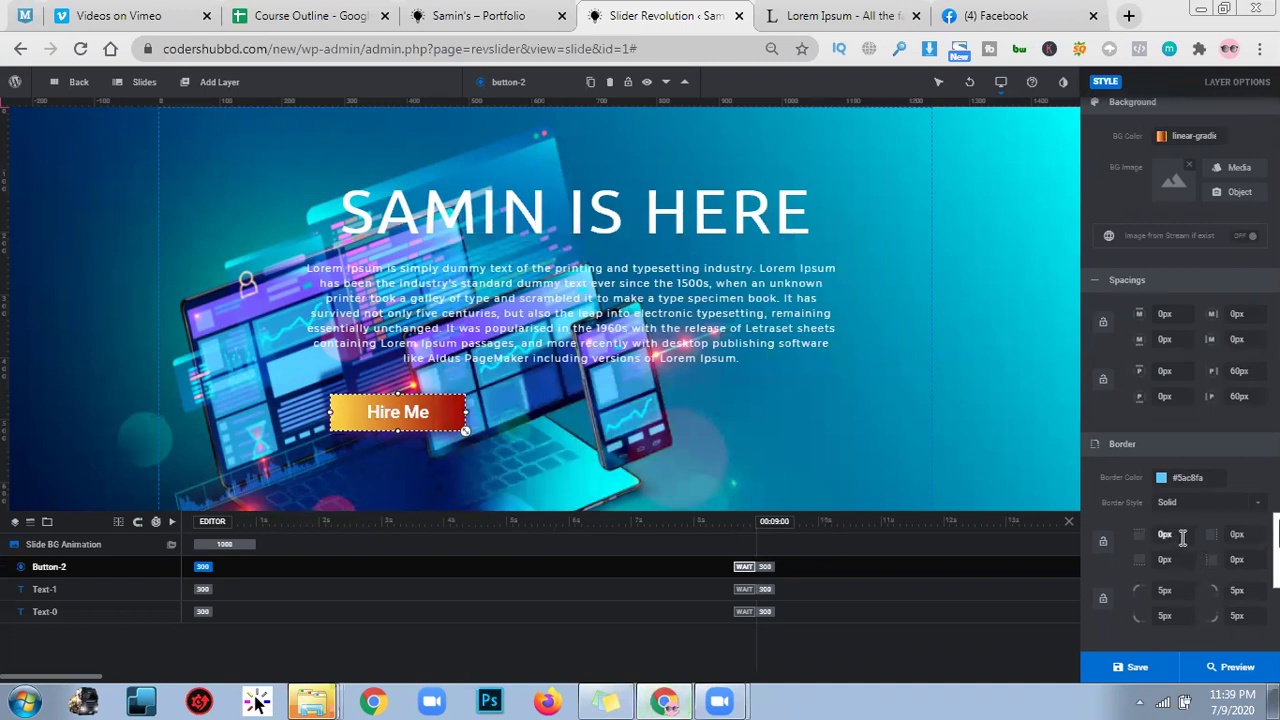
pyautogui.moveTo(1182, 538); pyautogui.dragTo(1125, 542)
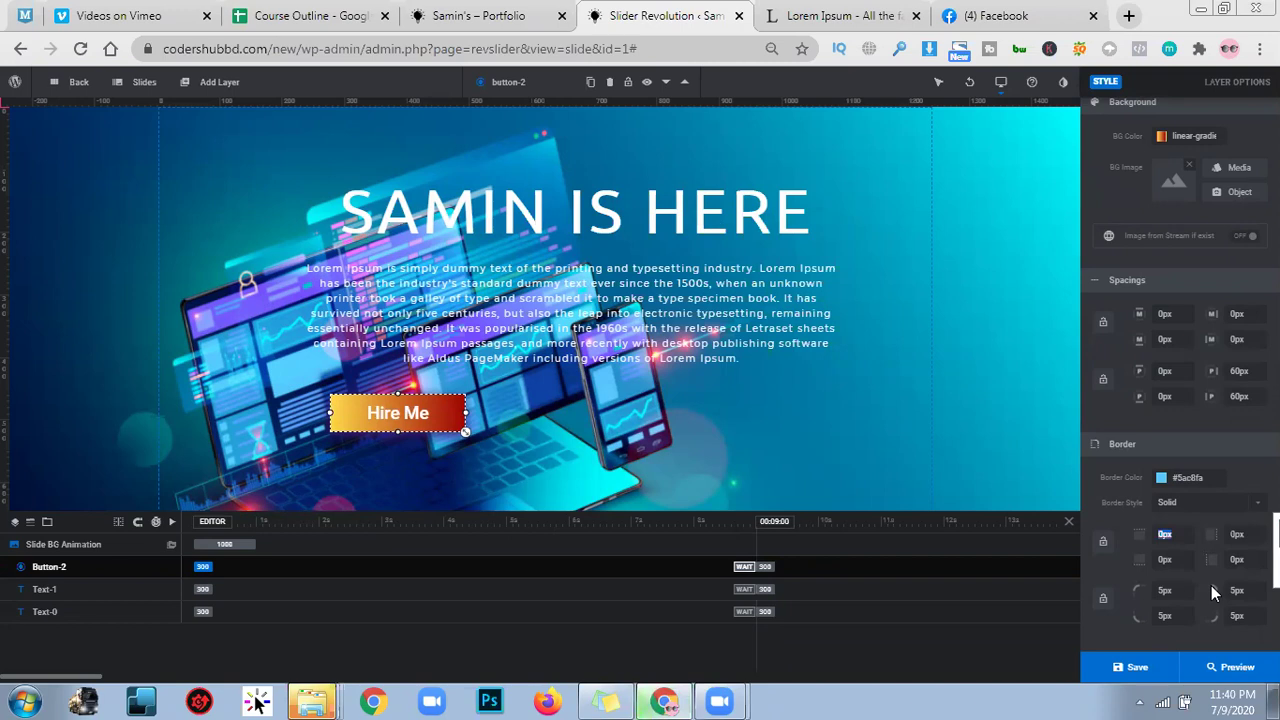
pyautogui.write('2')
pyautogui.press('Tab')
pyautogui.write('2')
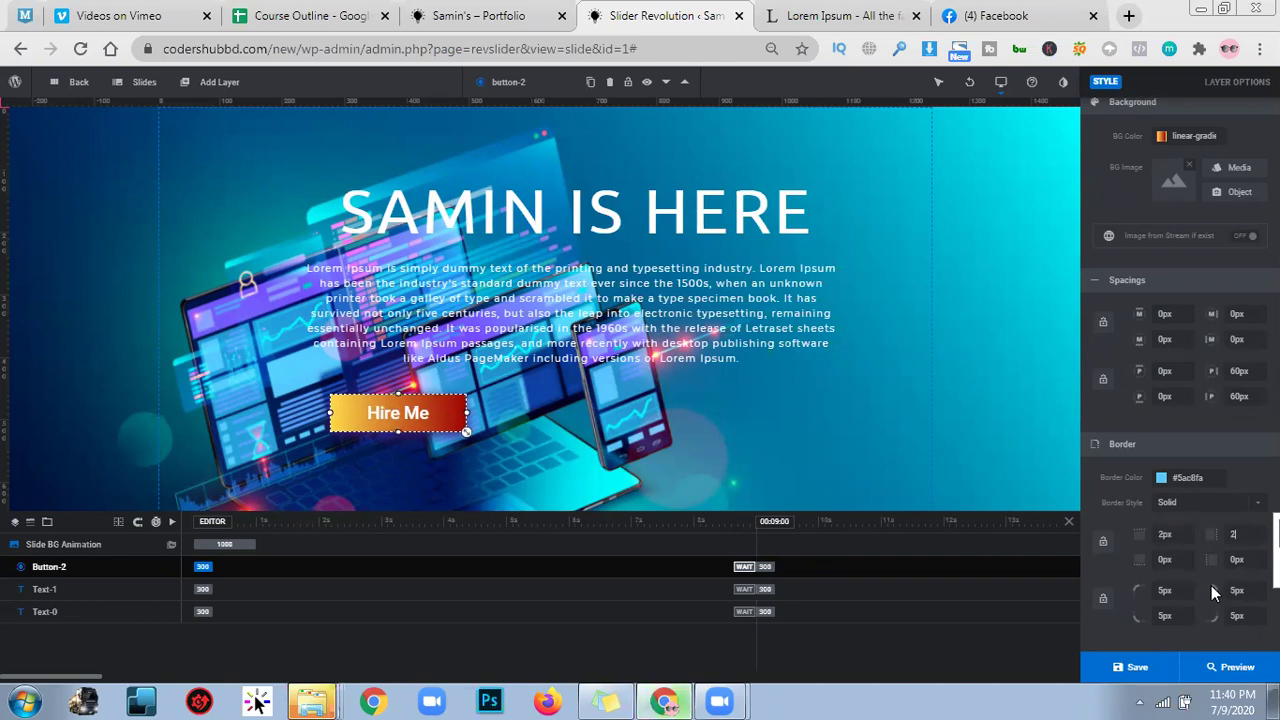
pyautogui.press('Tab')
pyautogui.write('2')
pyautogui.press('Tab')
pyautogui.write('2')
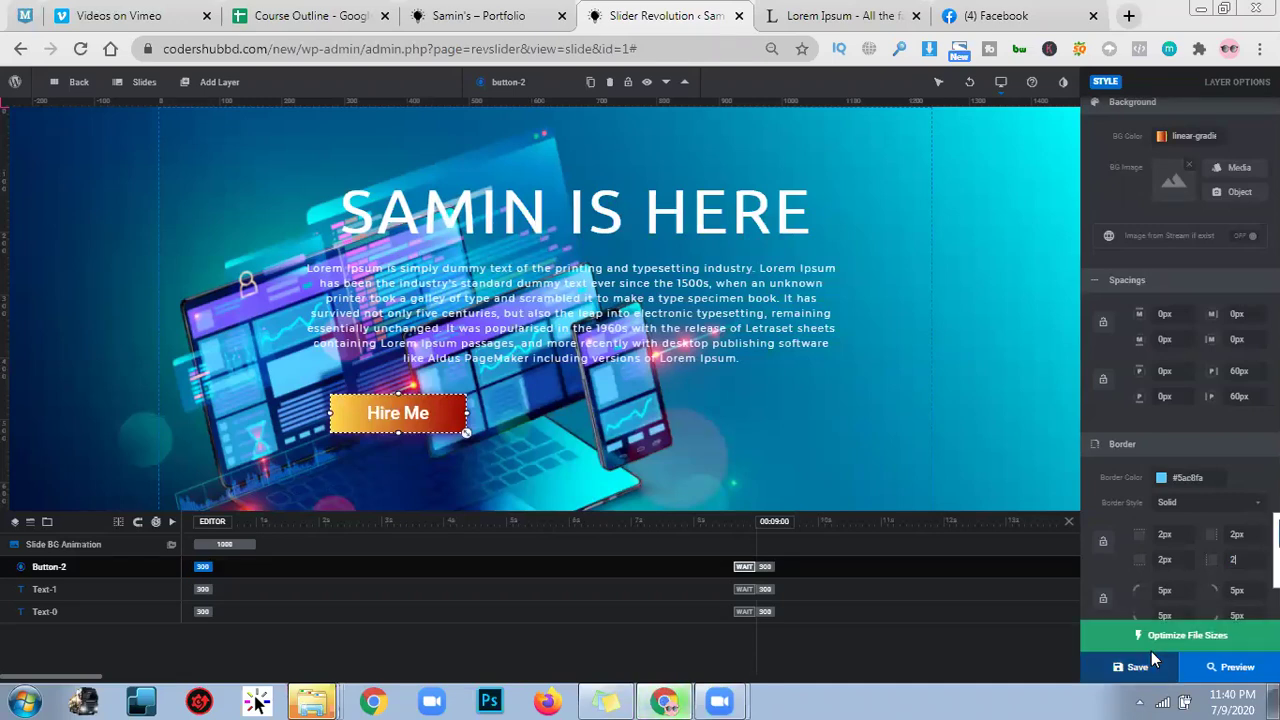
pyautogui.click(440, 420)
pyautogui.click(440, 420)
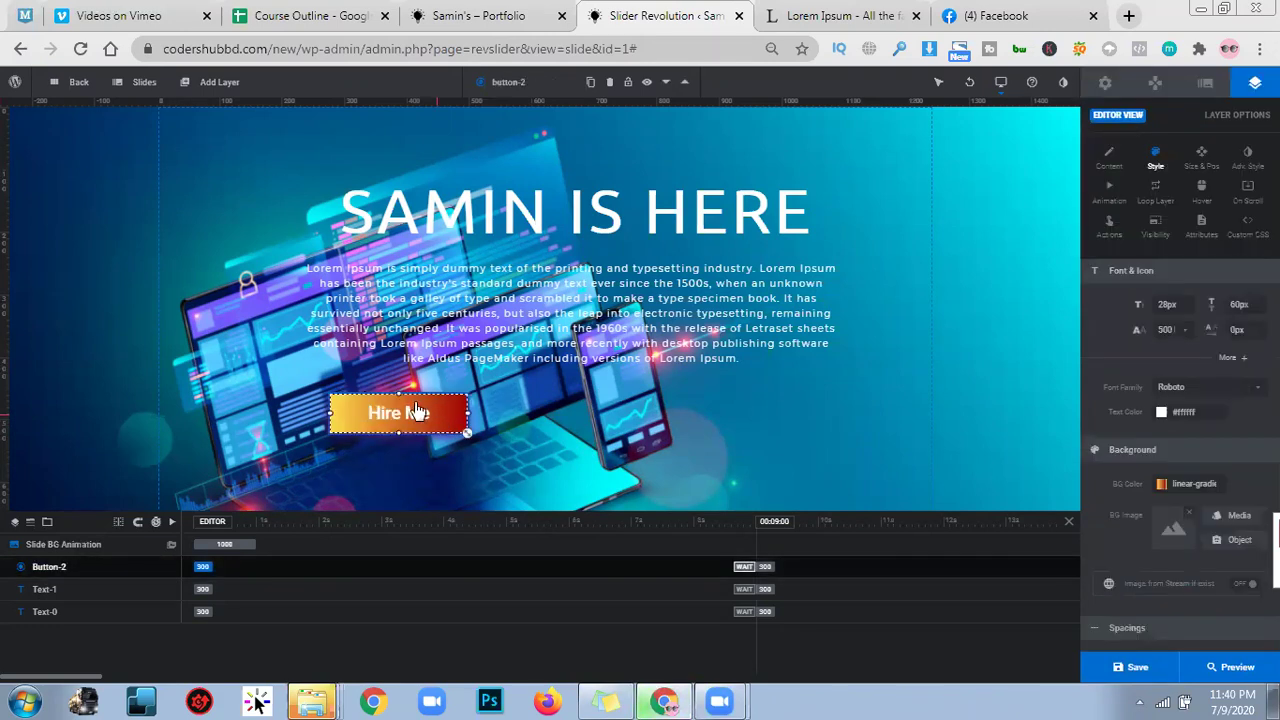
# Step: Change the Hire Me button's border color to white #ffffff
pyautogui.scroll(-3, 1236, 470)
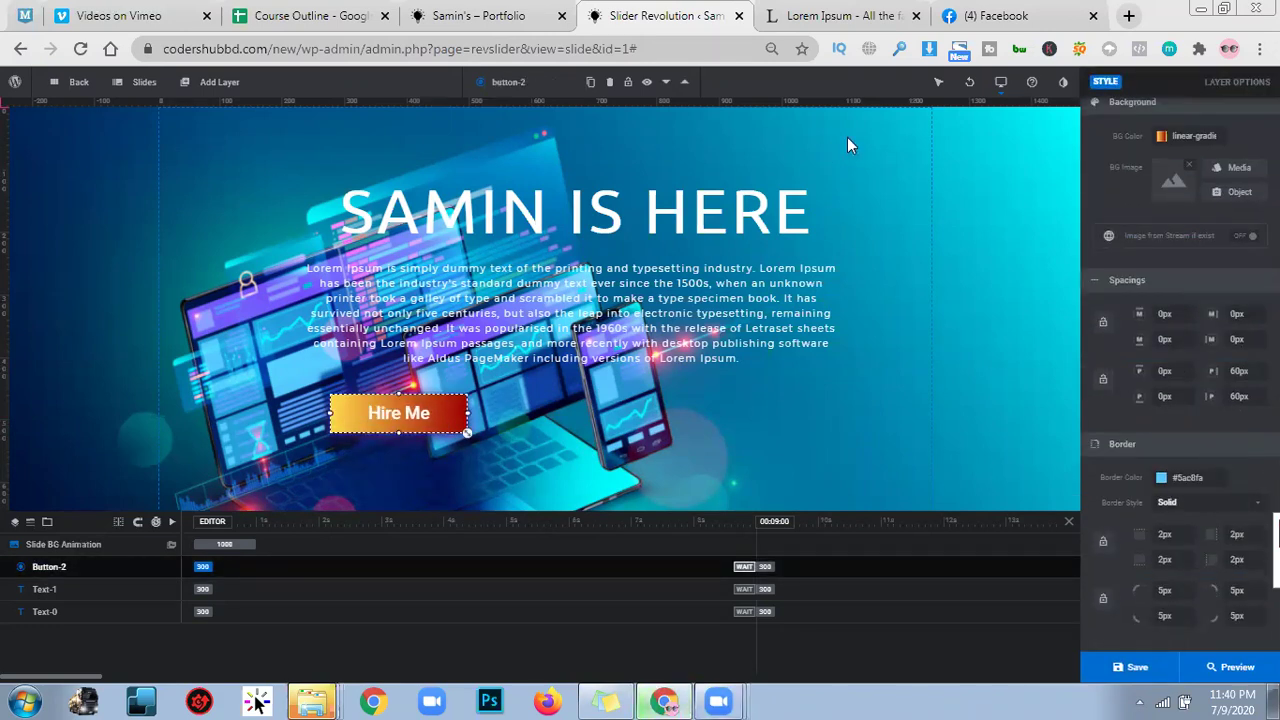
pyautogui.doubleClick(1213, 484)
pyautogui.click(1211, 480)
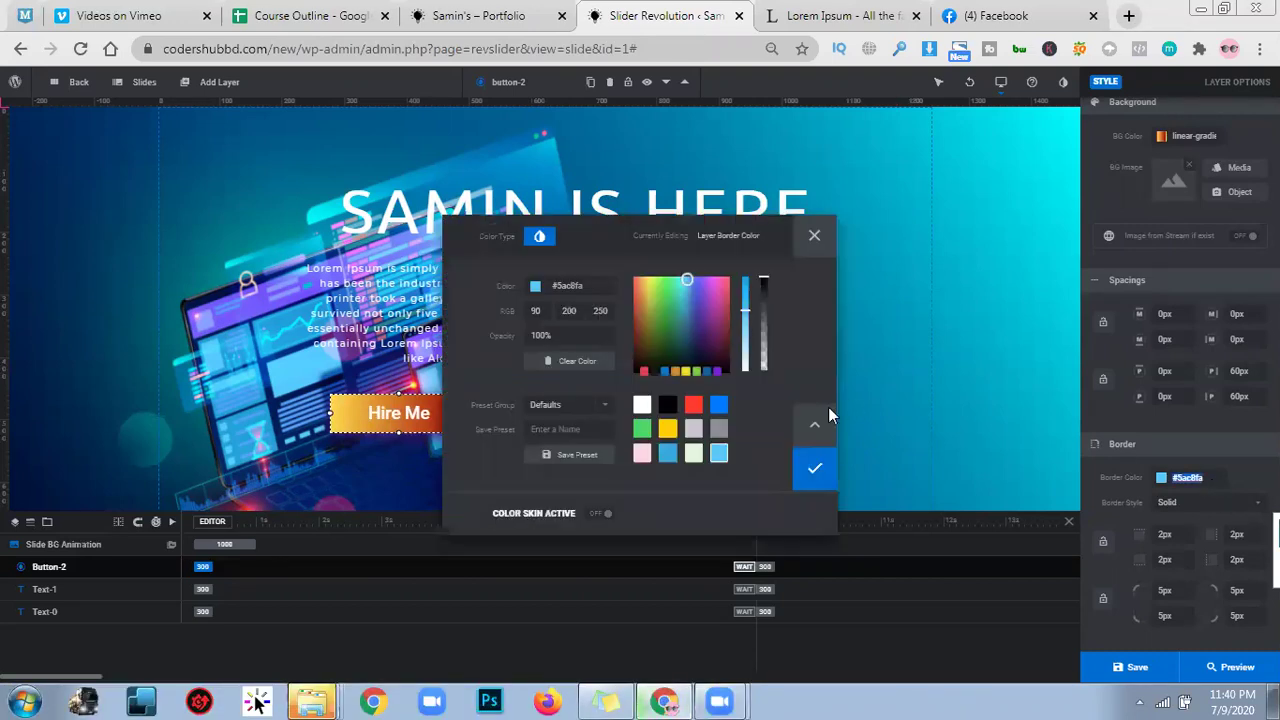
pyautogui.click(640, 406)
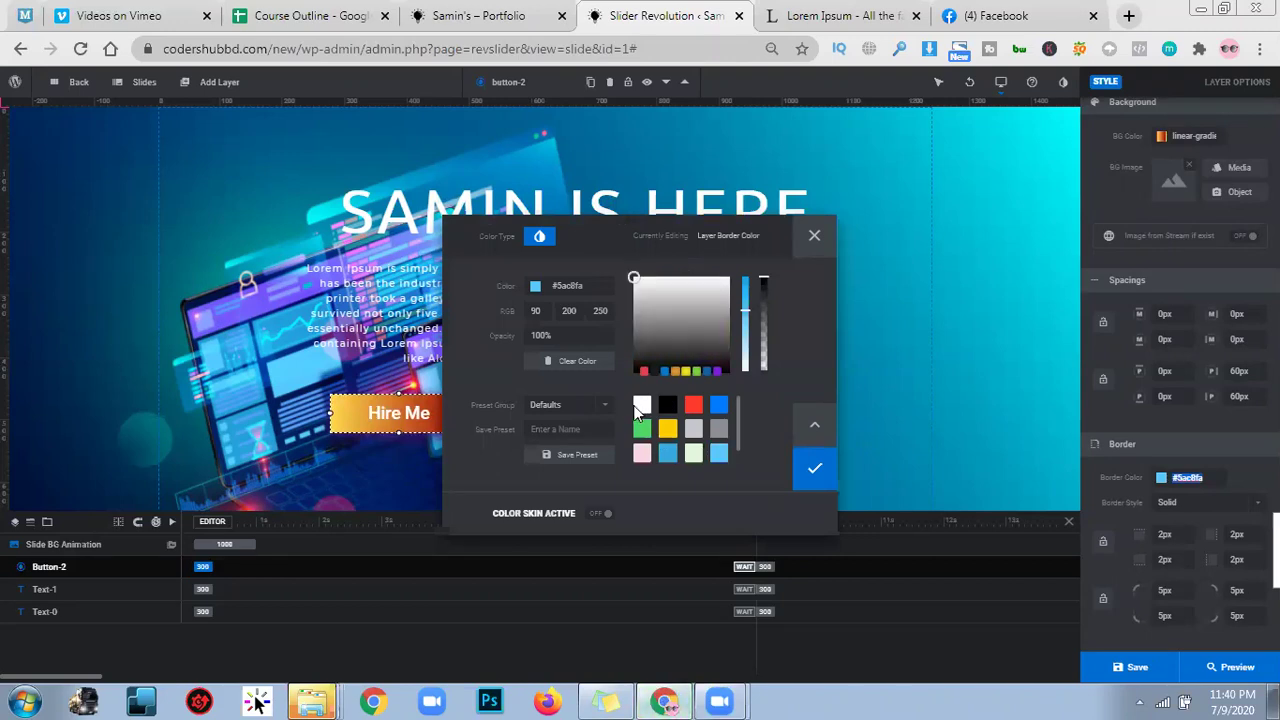
pyautogui.click(812, 473)
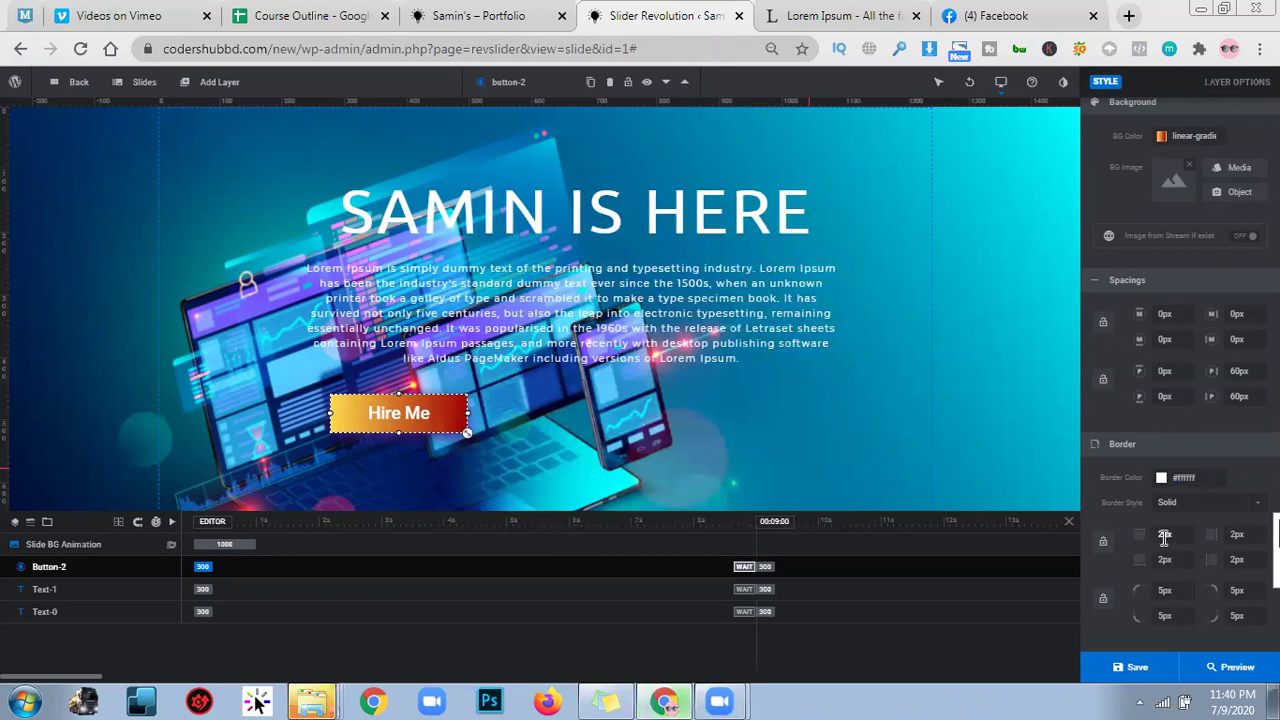
# Step: Set the Hire Me button's border width to 5px on all four sides
pyautogui.moveTo(1174, 535); pyautogui.dragTo(1136, 531)
pyautogui.write('5')
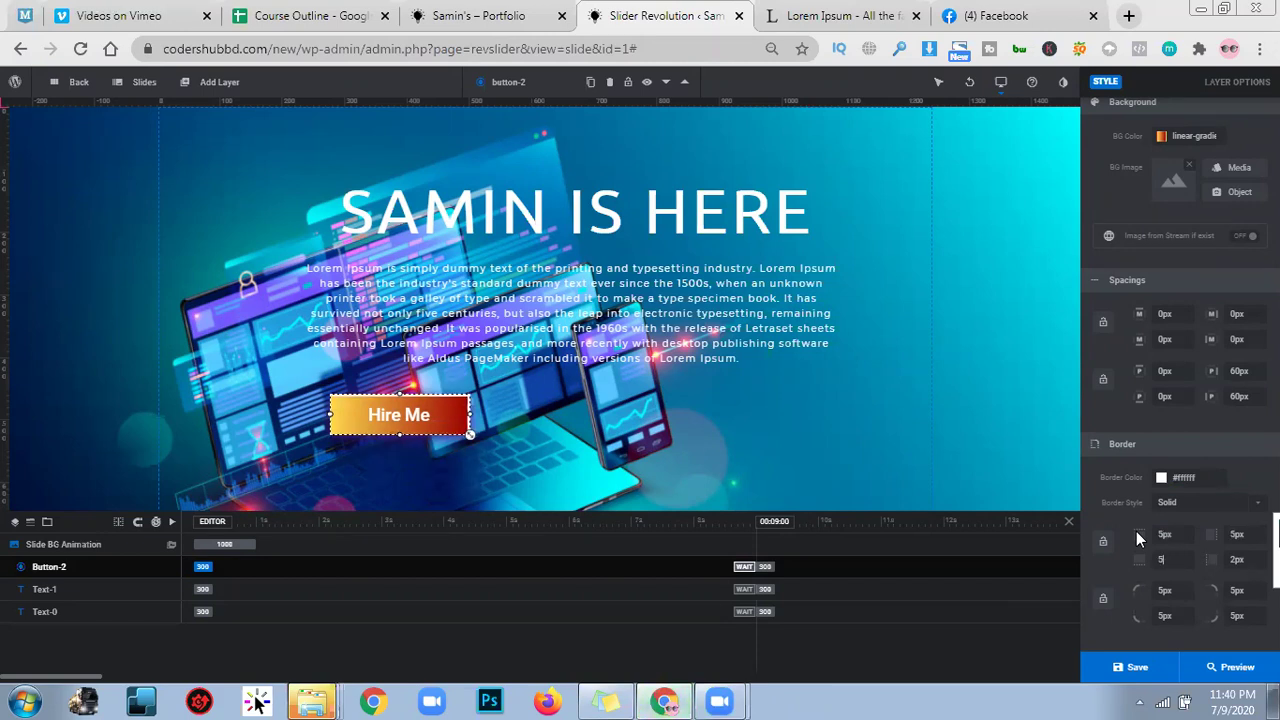
pyautogui.press('Tab')
pyautogui.write('5')
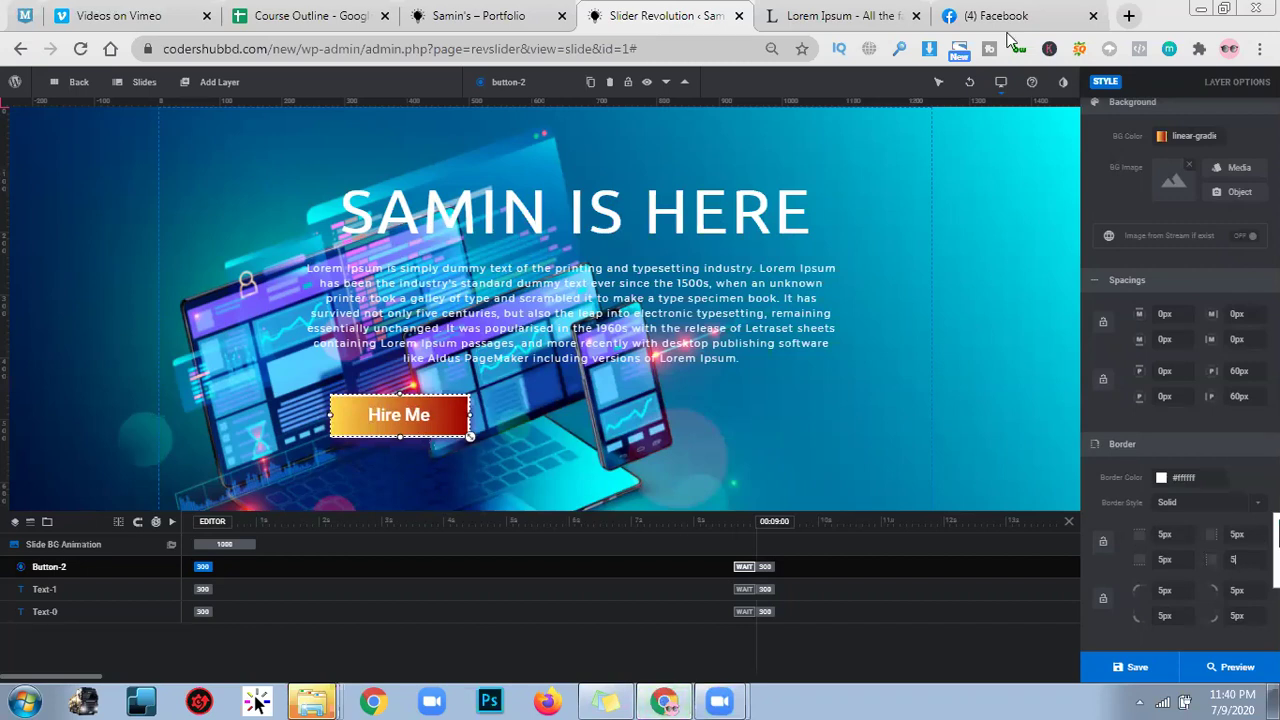
pyautogui.press('Return')
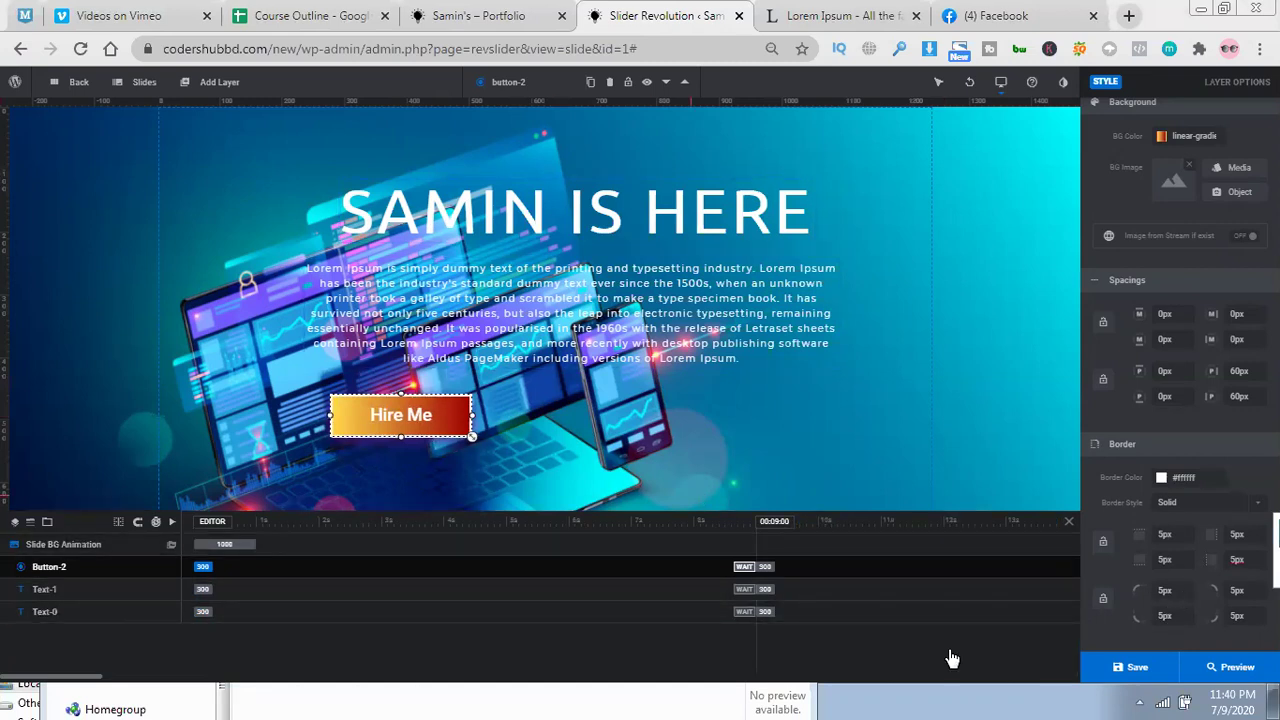
# Step: Set the Hire Me button's top-left border radius to 100px
pyautogui.click(1179, 594)
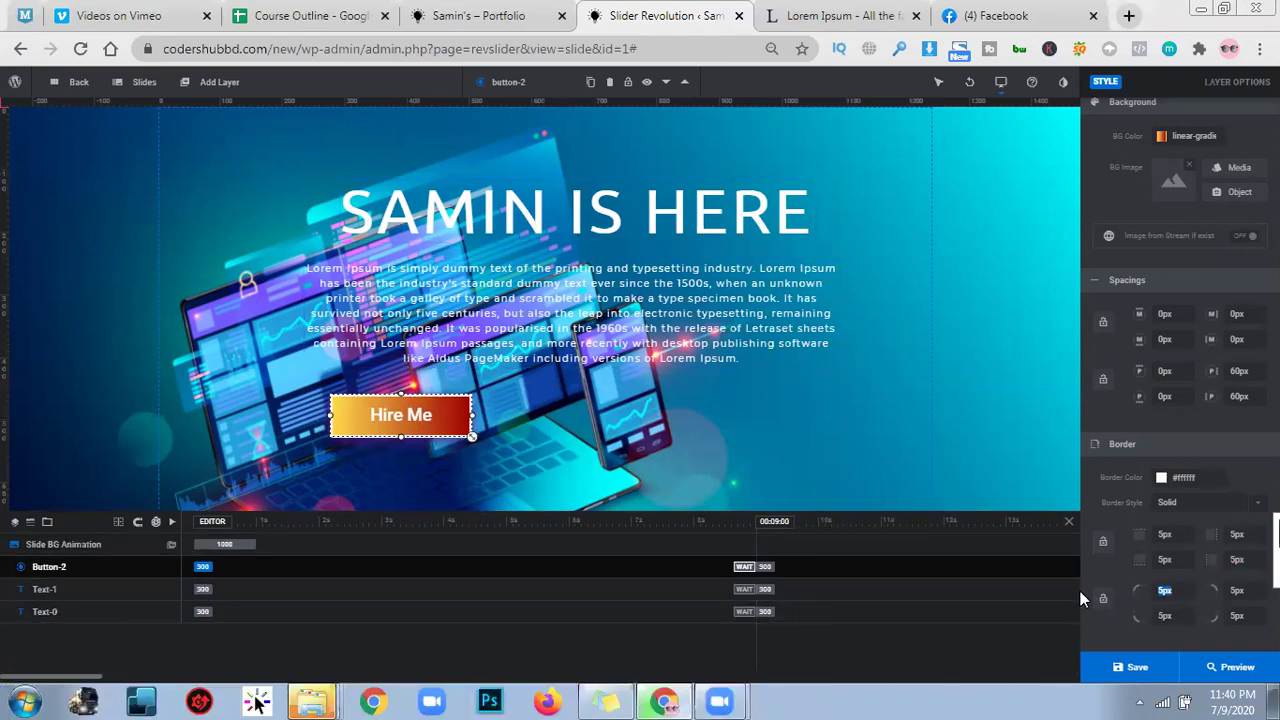
pyautogui.write('100')
pyautogui.press('Tab')
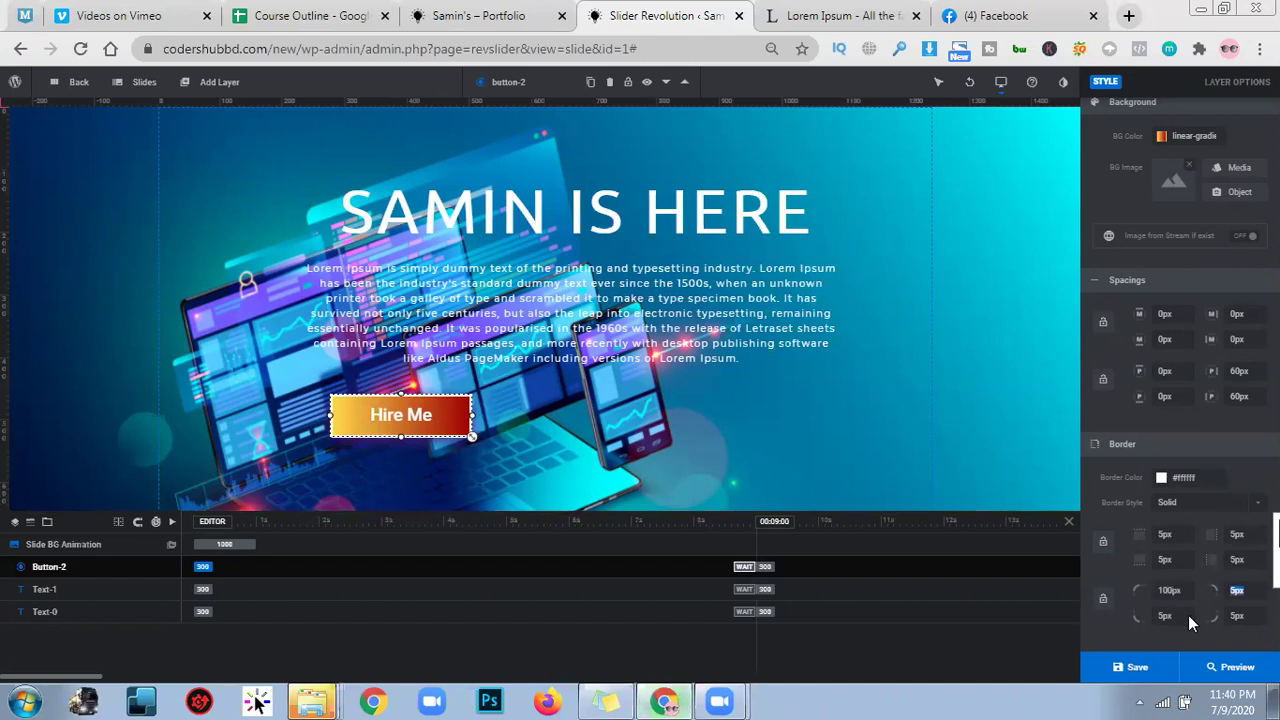
# Step: Set the Hire Me button's border radius to 50px on all four corners
pyautogui.click(1168, 591)
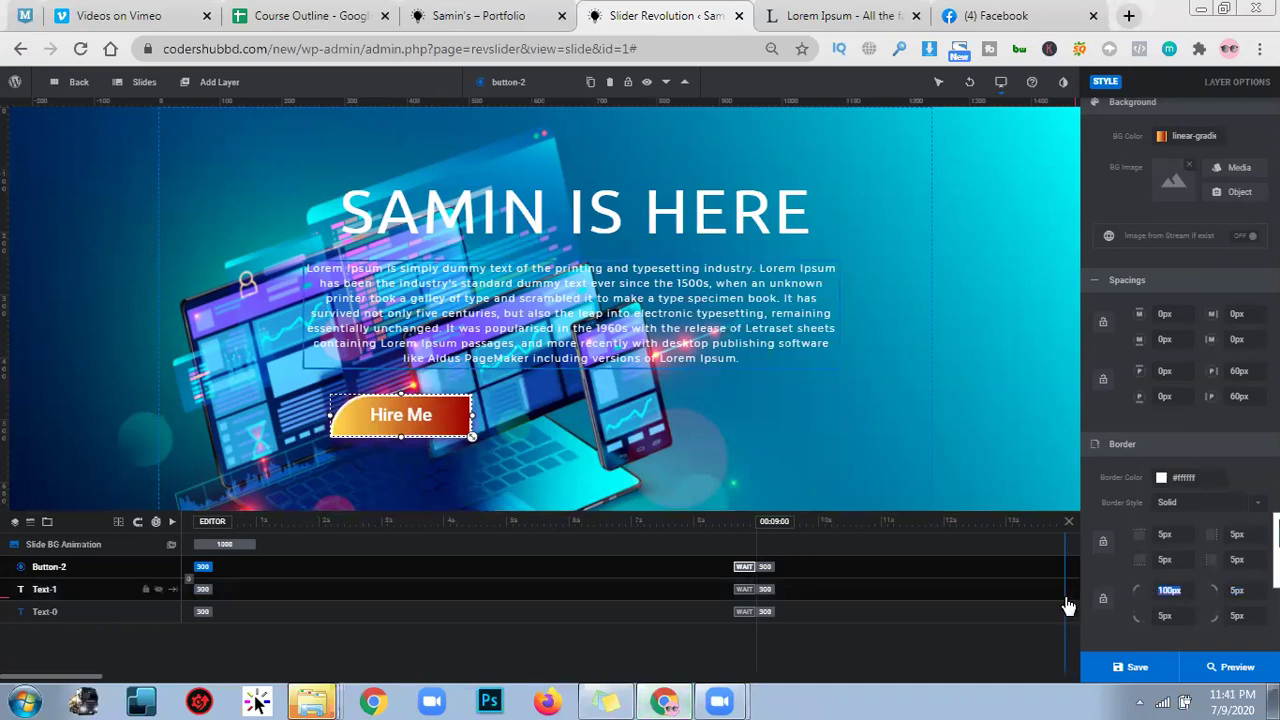
pyautogui.write('50')
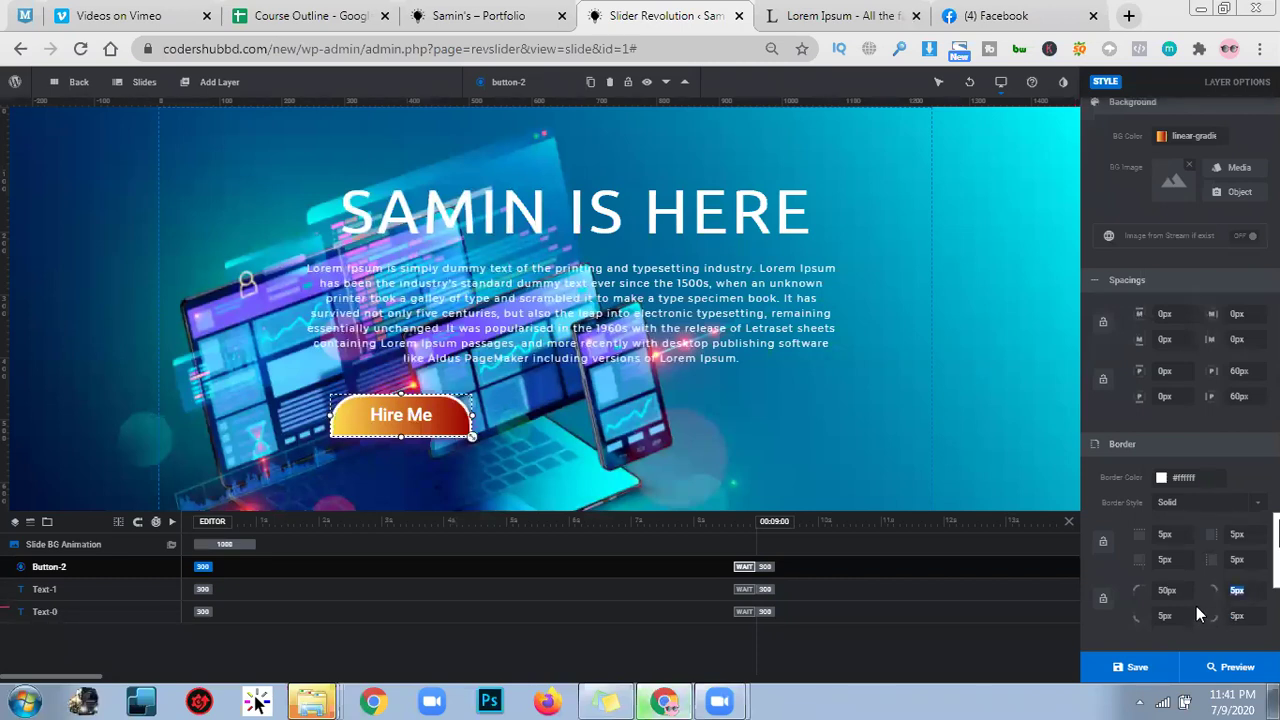
pyautogui.write('50')
pyautogui.press('Tab')
pyautogui.write('50')
pyautogui.press('Tab')
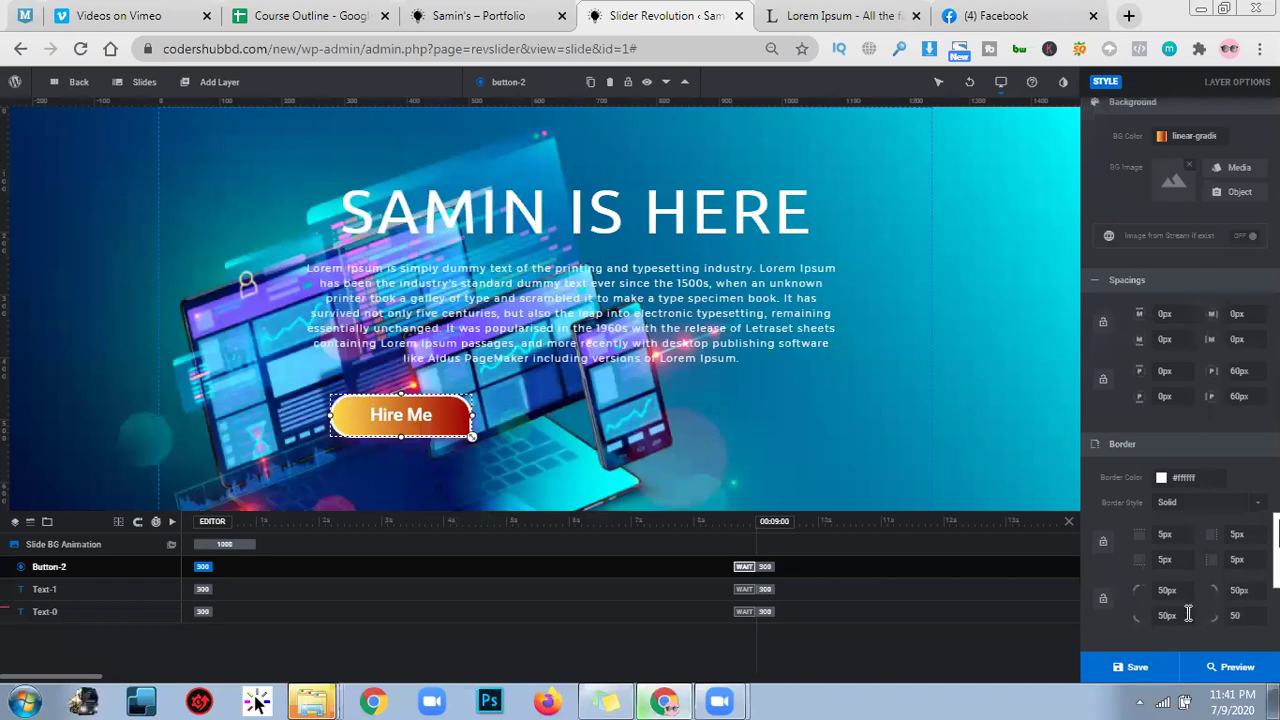
pyautogui.write('50')
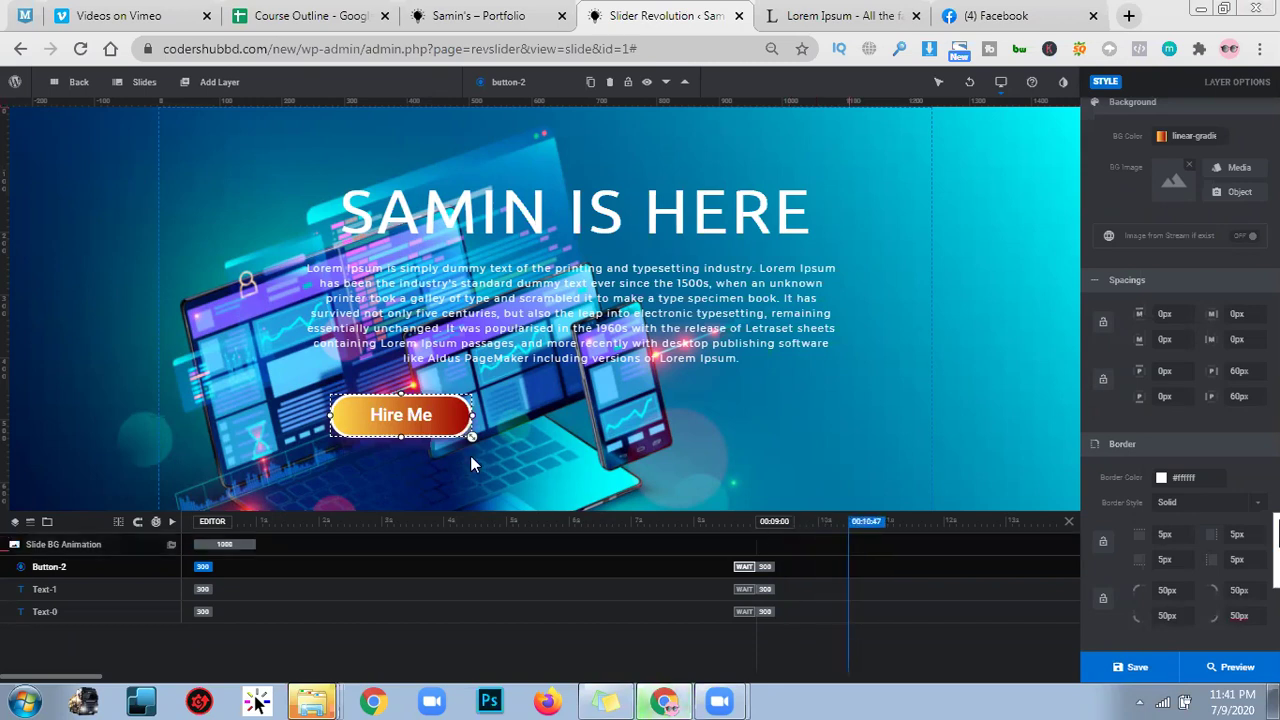
pyautogui.click(448, 438)
pyautogui.moveTo(465, 431); pyautogui.dragTo(471, 436)
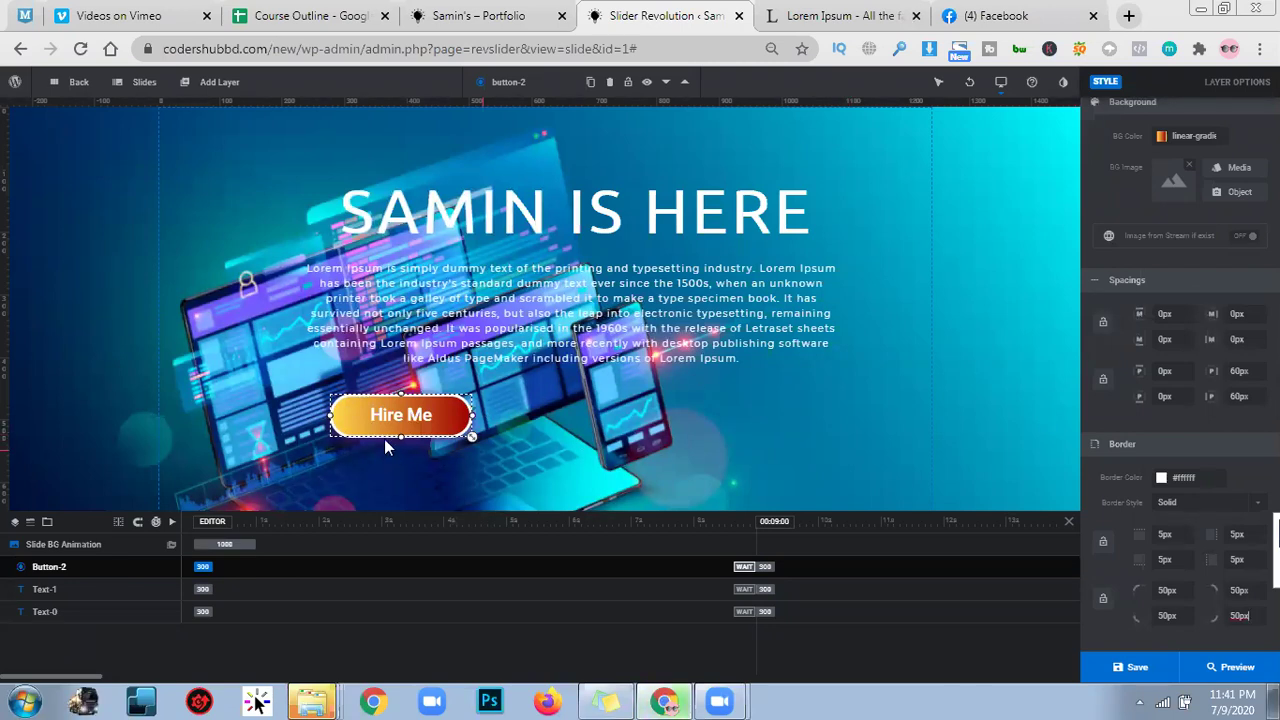
# Step: Give the Hire Me button's hover state the yellow-to-red gradient background with the gradient direction reversed
pyautogui.scroll(4, 1170, 420)
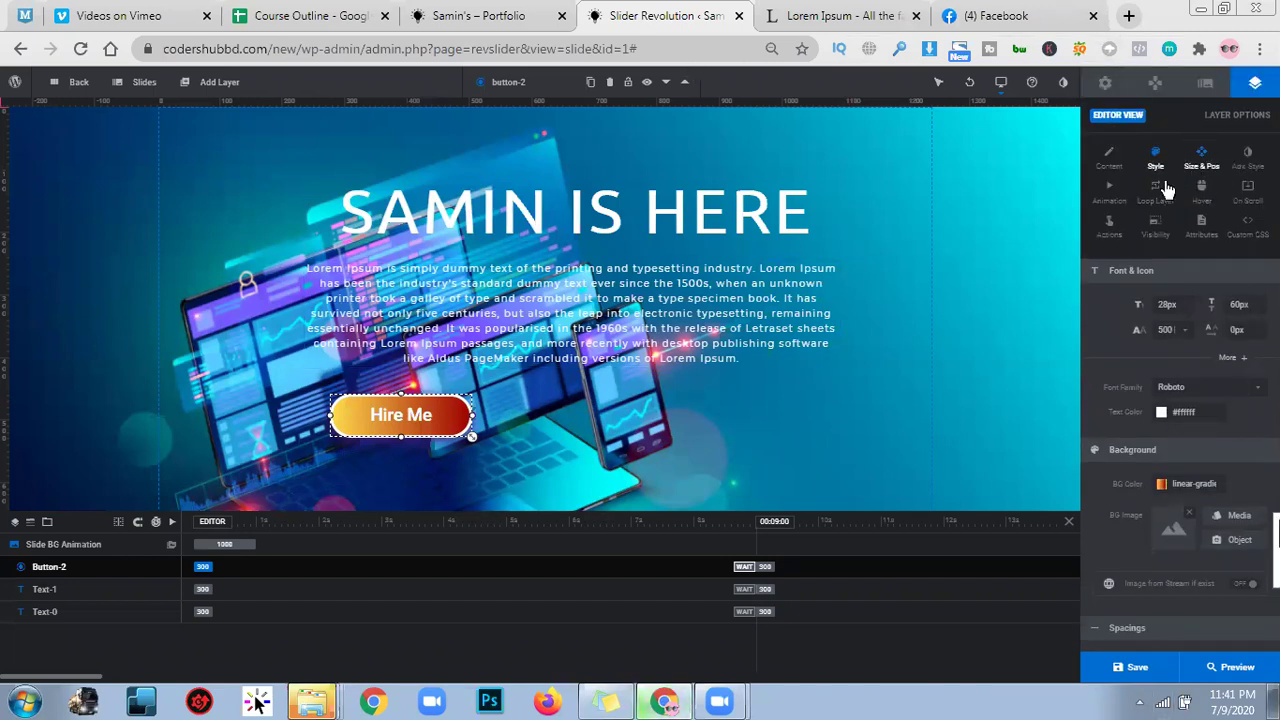
pyautogui.click(1204, 198)
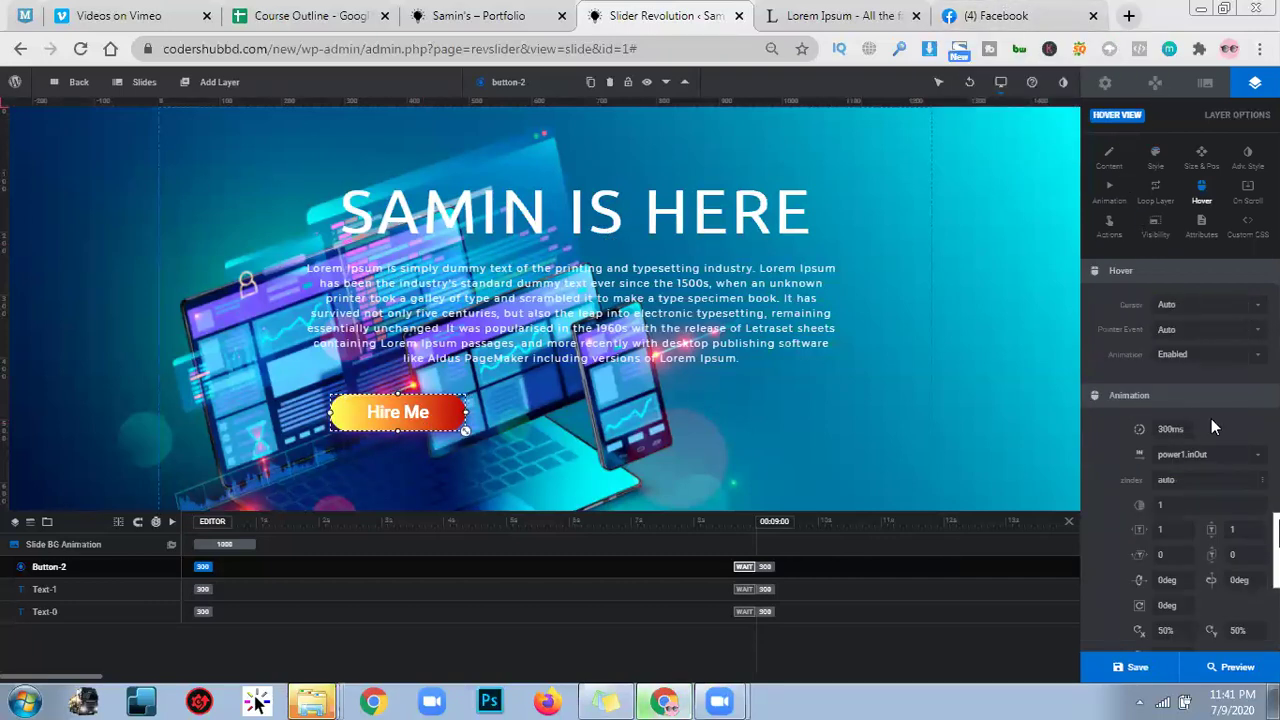
pyautogui.scroll(-3, 1277, 532)
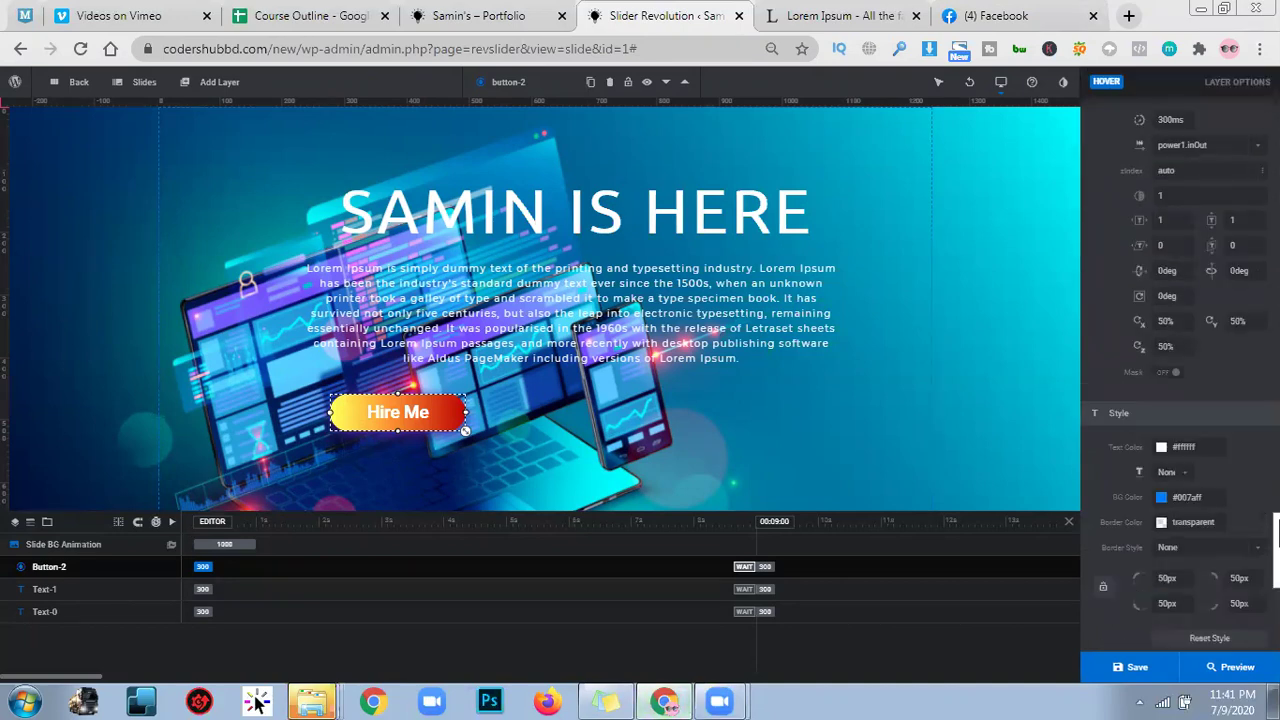
pyautogui.click(1192, 500)
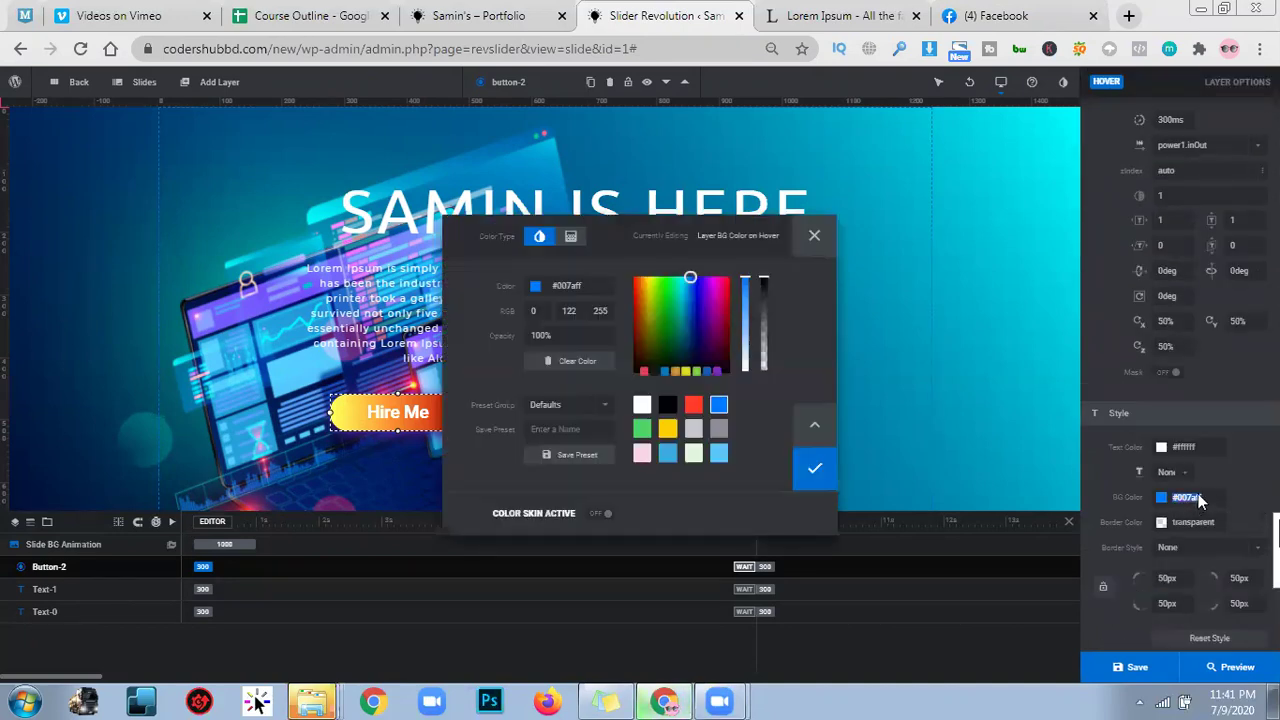
pyautogui.click(694, 404)
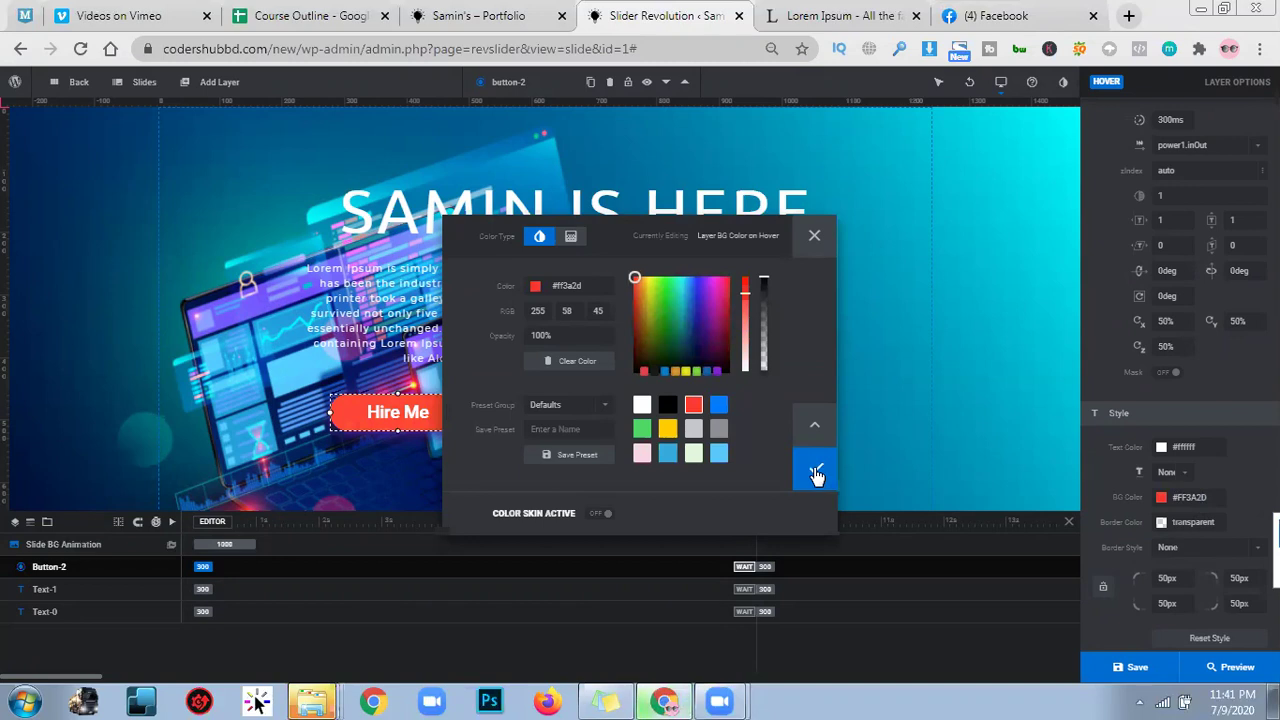
pyautogui.click(576, 240)
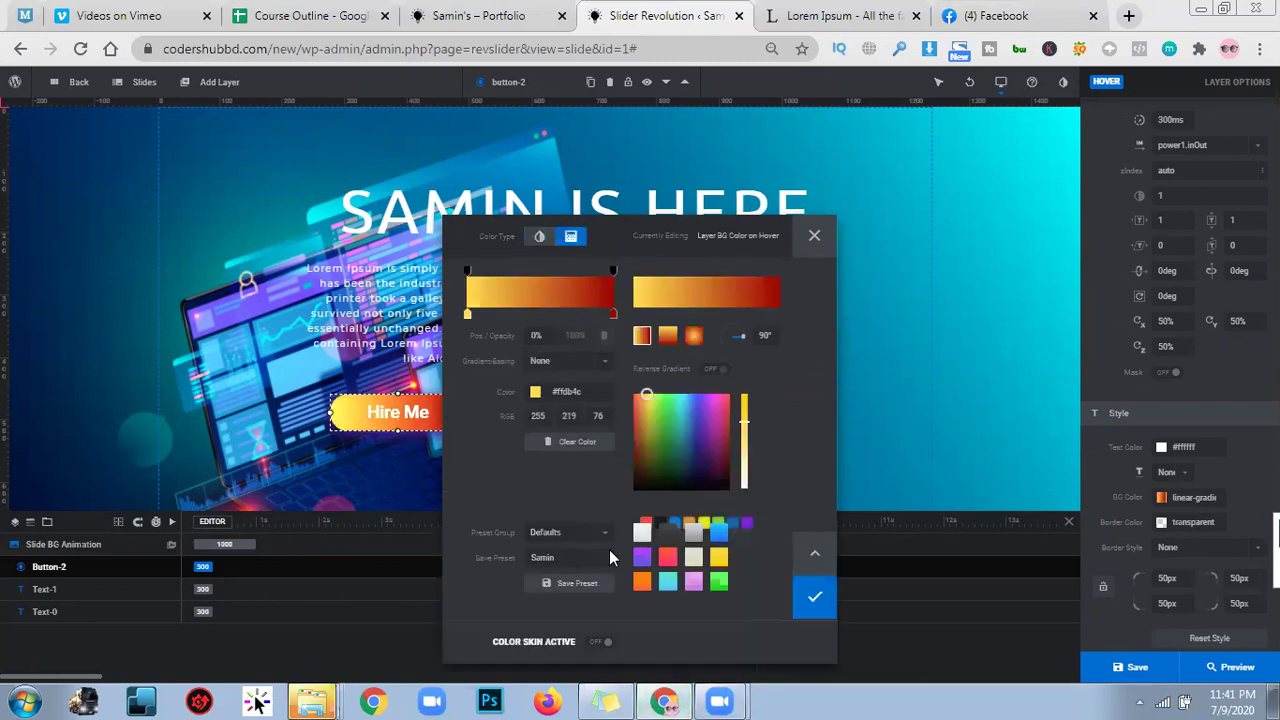
pyautogui.click(723, 370)
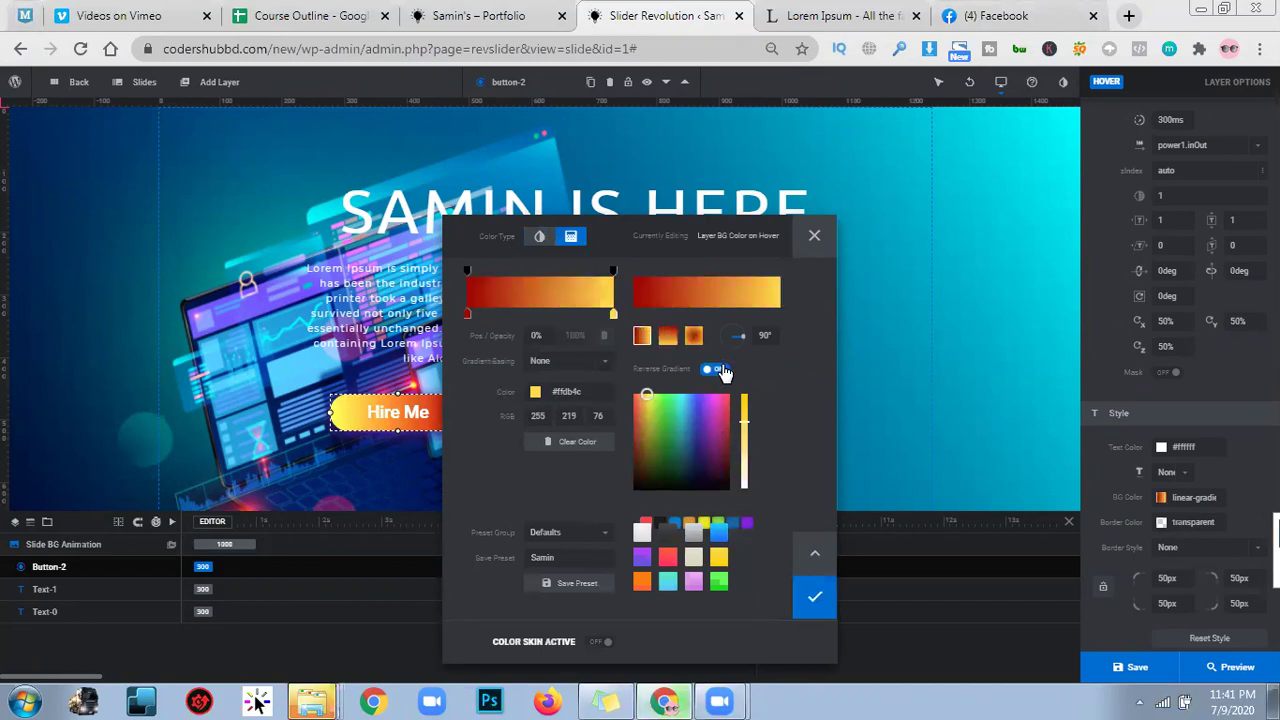
pyautogui.click(812, 602)
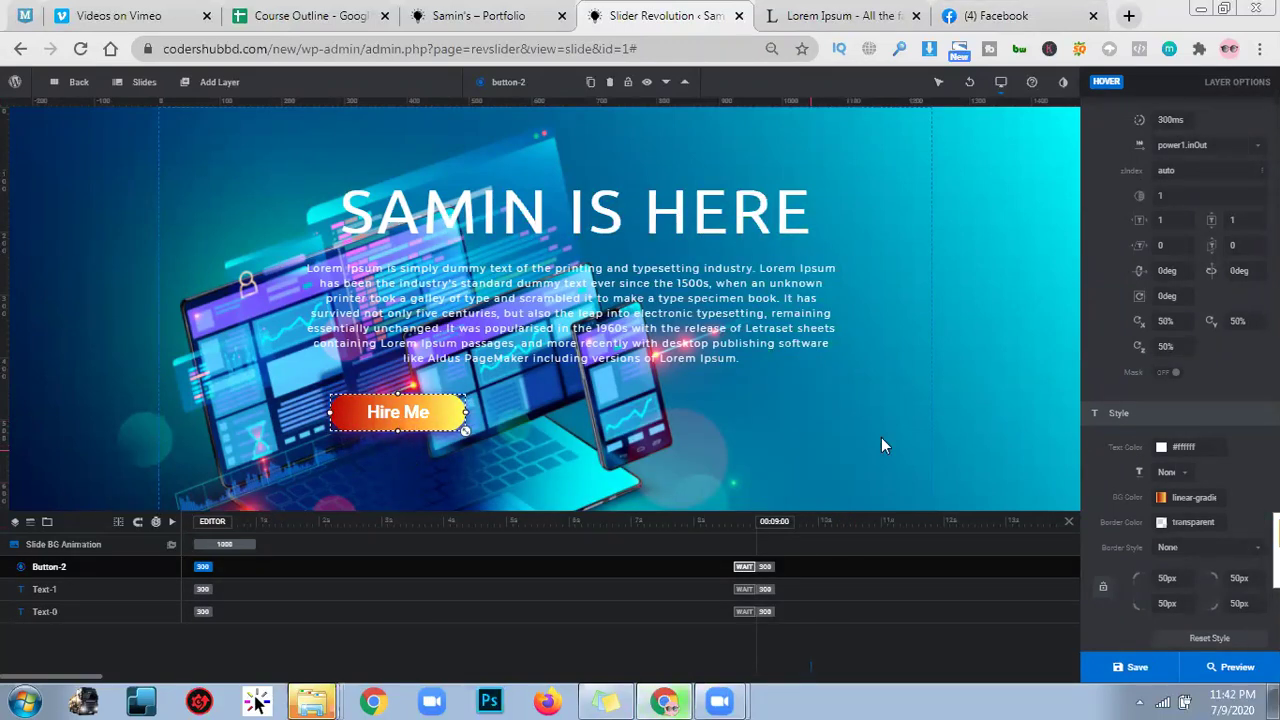
# Step: Set the Hire Me button's hover border color to white #ffffff
pyautogui.scroll(-2, 1209, 420)
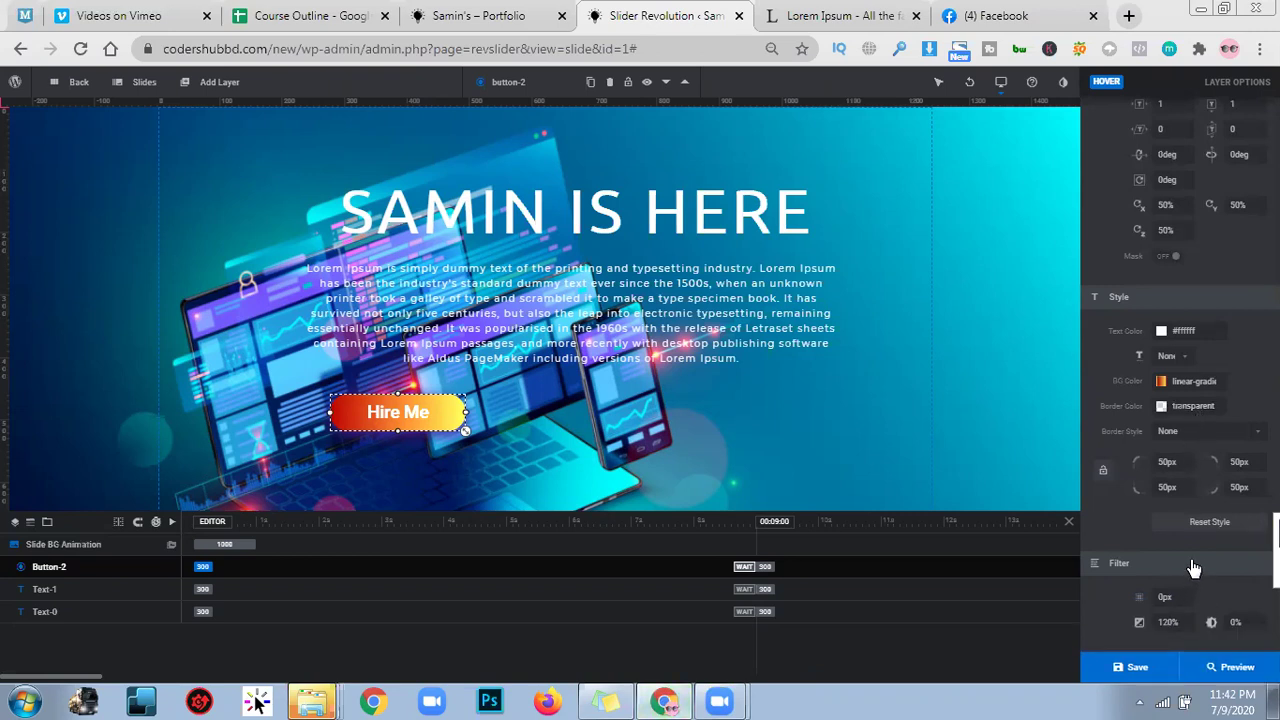
pyautogui.click(1191, 410)
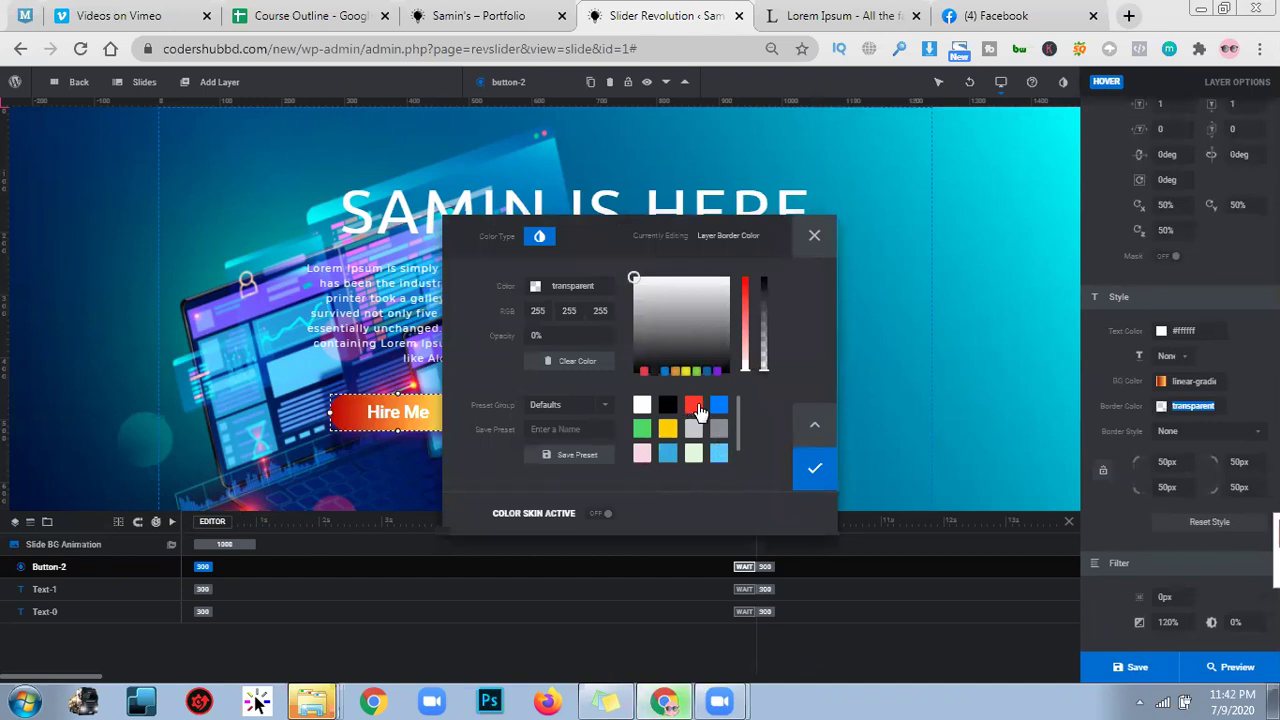
pyautogui.click(644, 407)
pyautogui.click(810, 472)
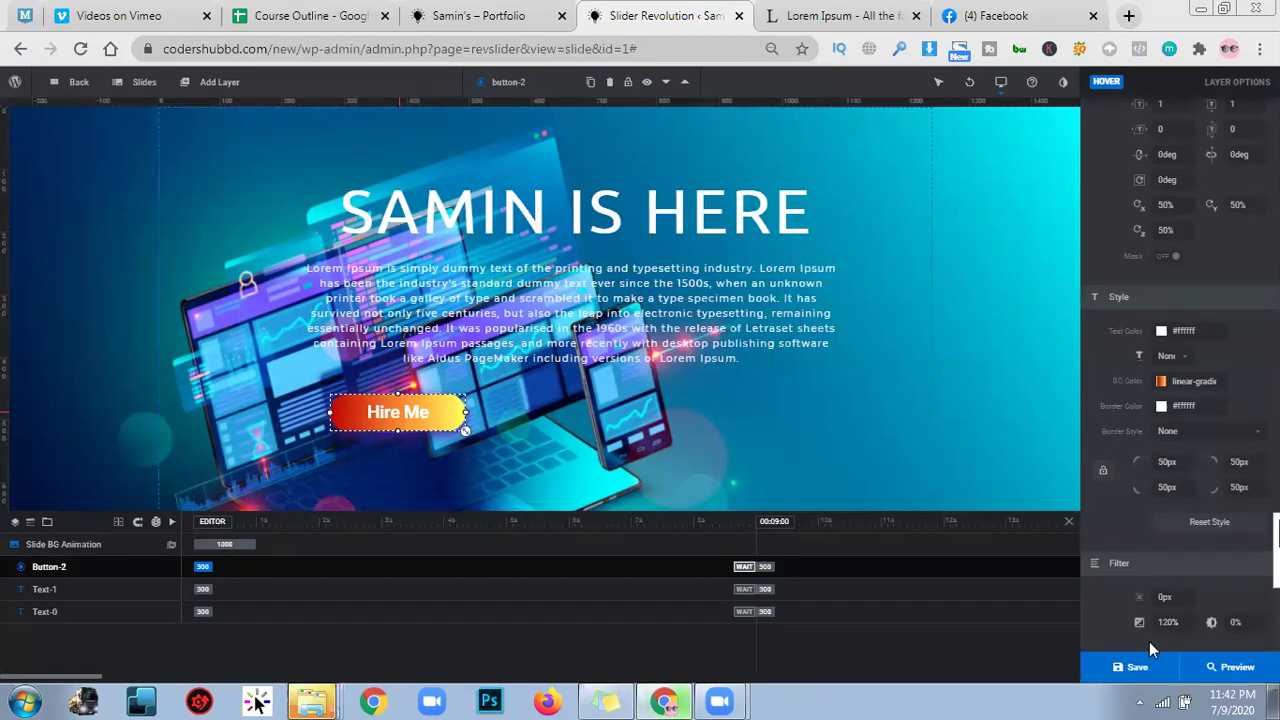
# Step: Save the slide
pyautogui.scroll(3, 1160, 615)
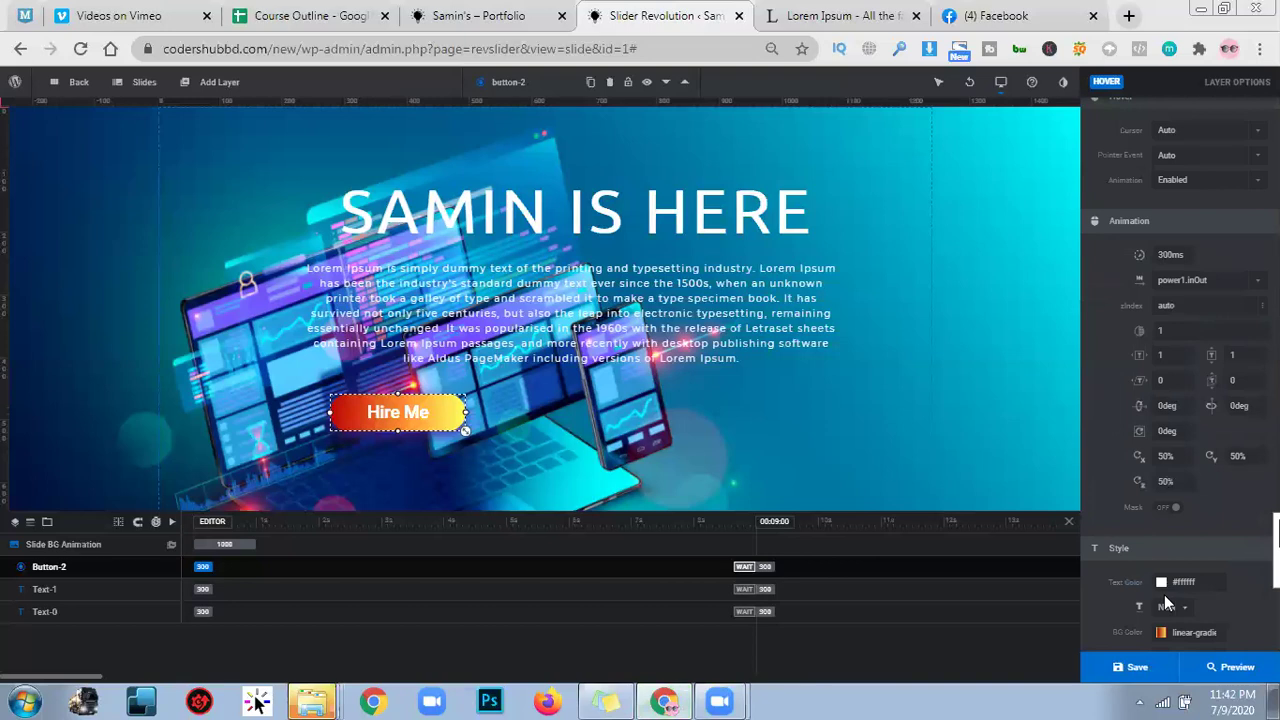
pyautogui.scroll(3, 1140, 610)
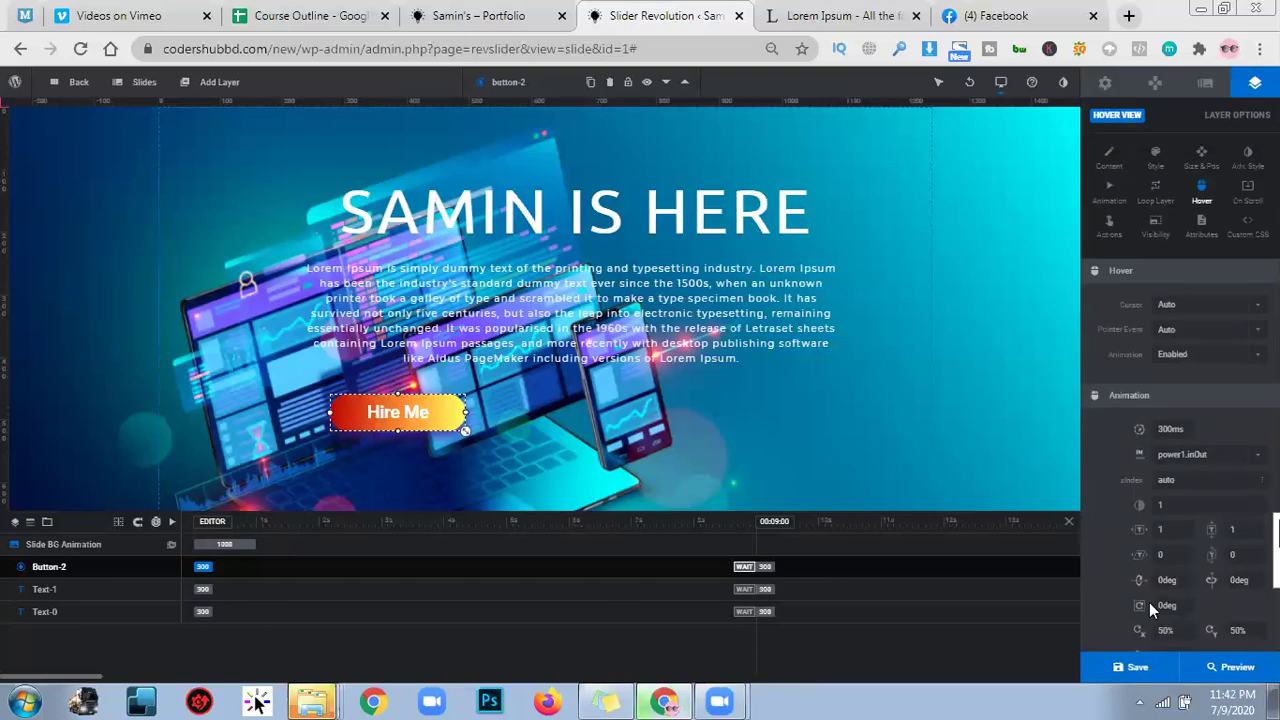
pyautogui.click(1136, 666)
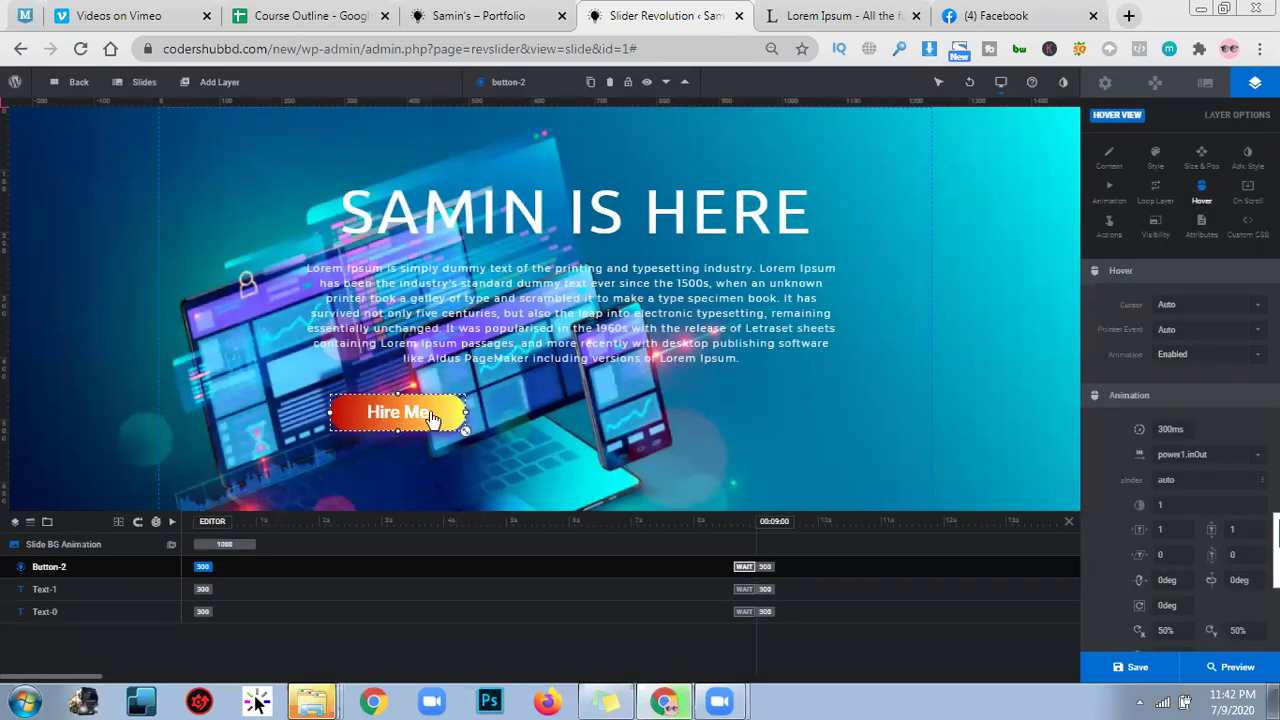
# Step: Move the Hire Me button horizontally so it sits centered beneath the paragraph, and deselect it
pyautogui.moveTo(432, 420); pyautogui.dragTo(599, 420)
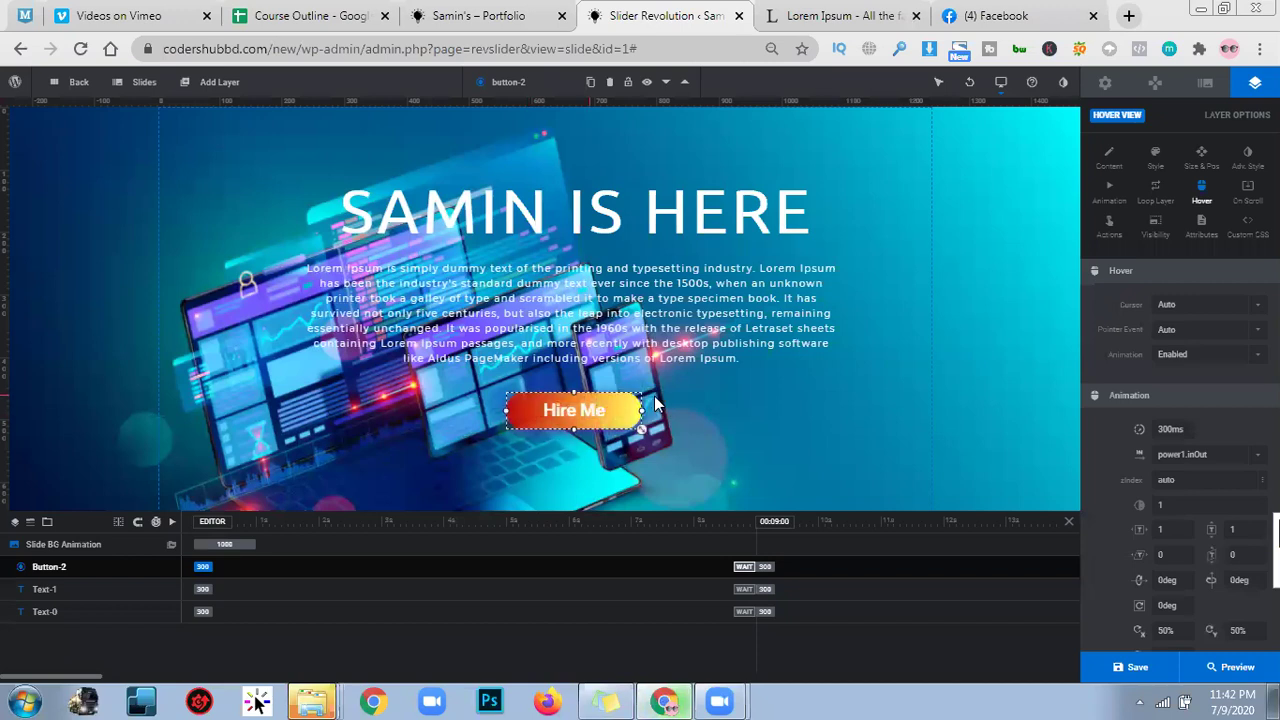
pyautogui.click(583, 448)
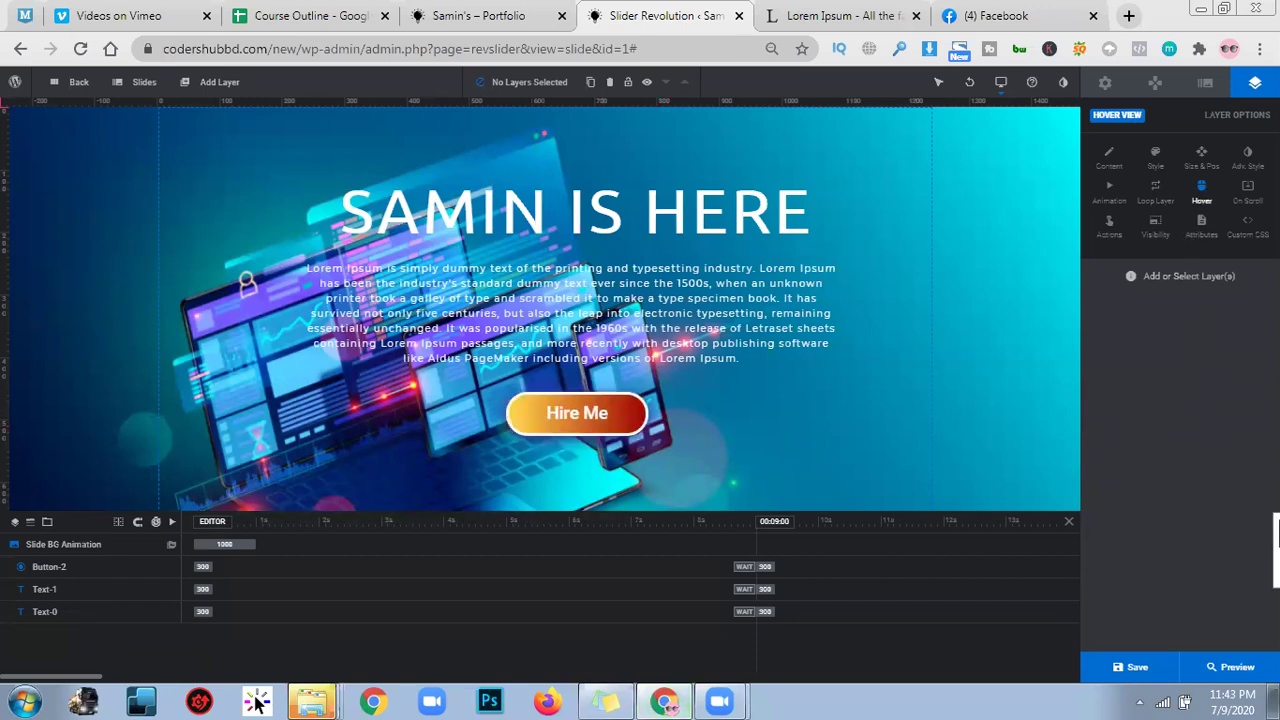
# Step: Examine the Hire Me button's hover cursor, pointer event, animation and style options at a larger page zoom
pyautogui.click(563, 410)
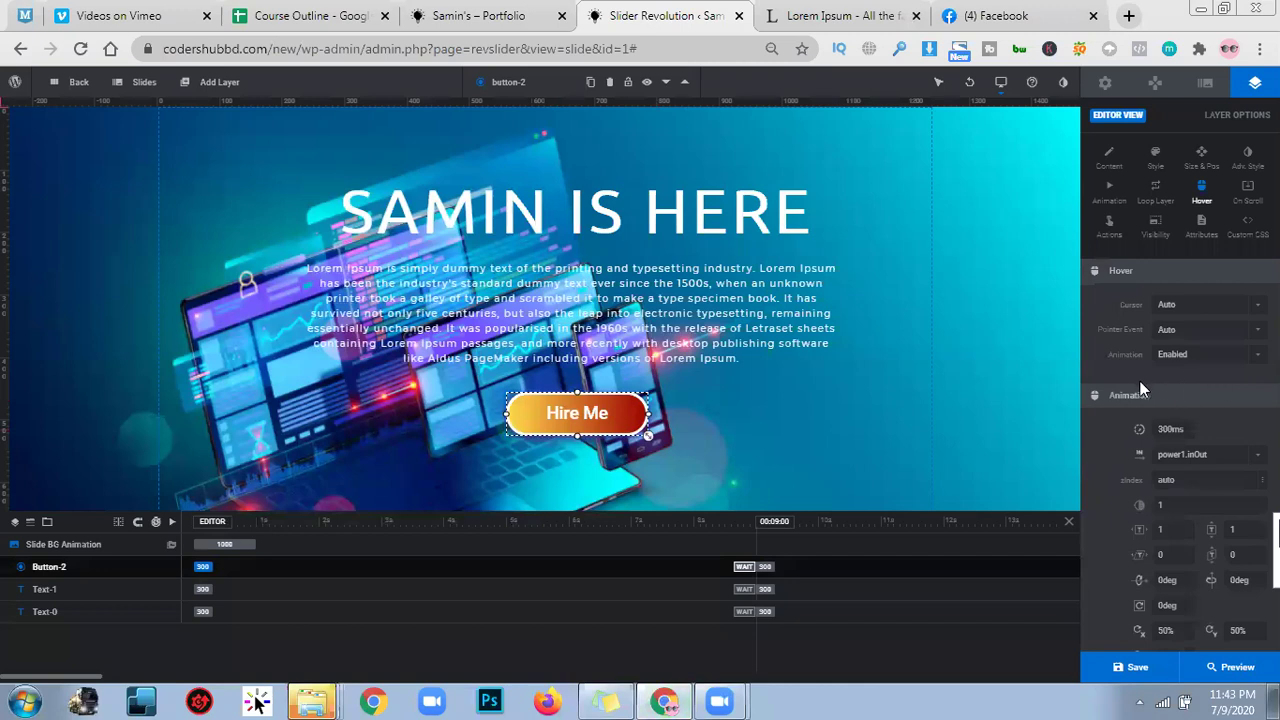
pyautogui.scroll(-4, 1165, 395)
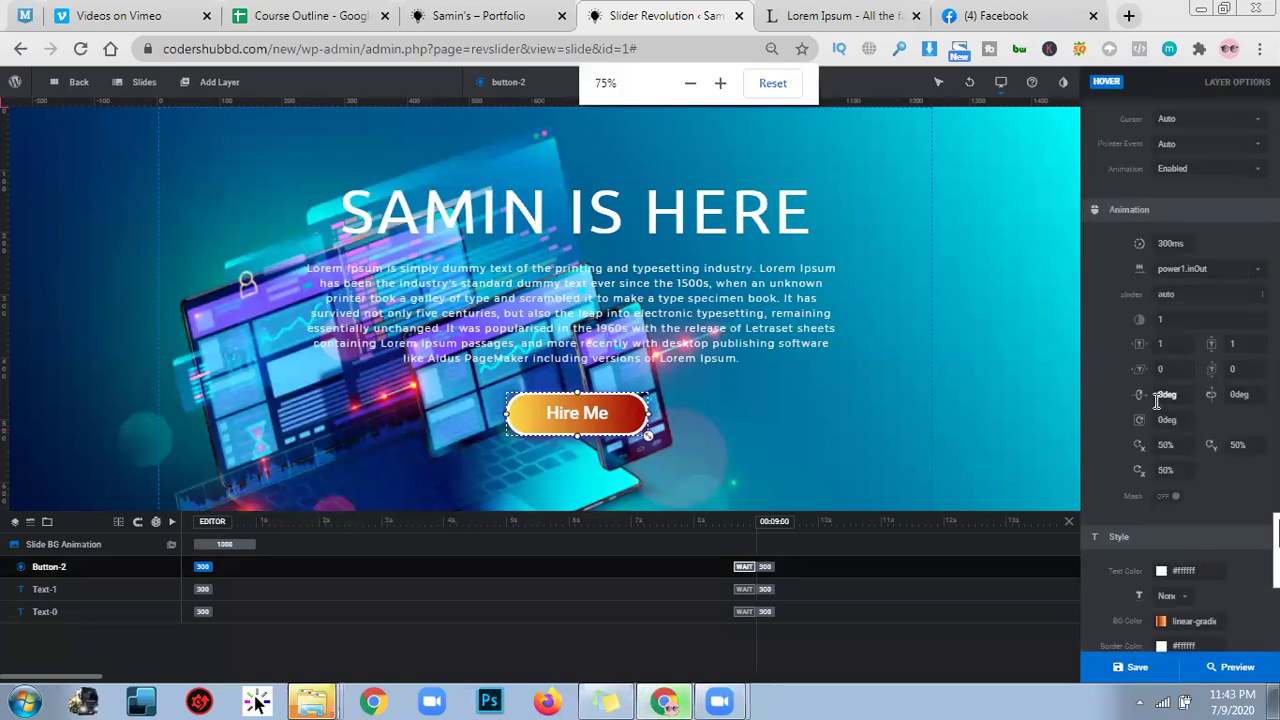
pyautogui.hotkey('ctrl', '+')
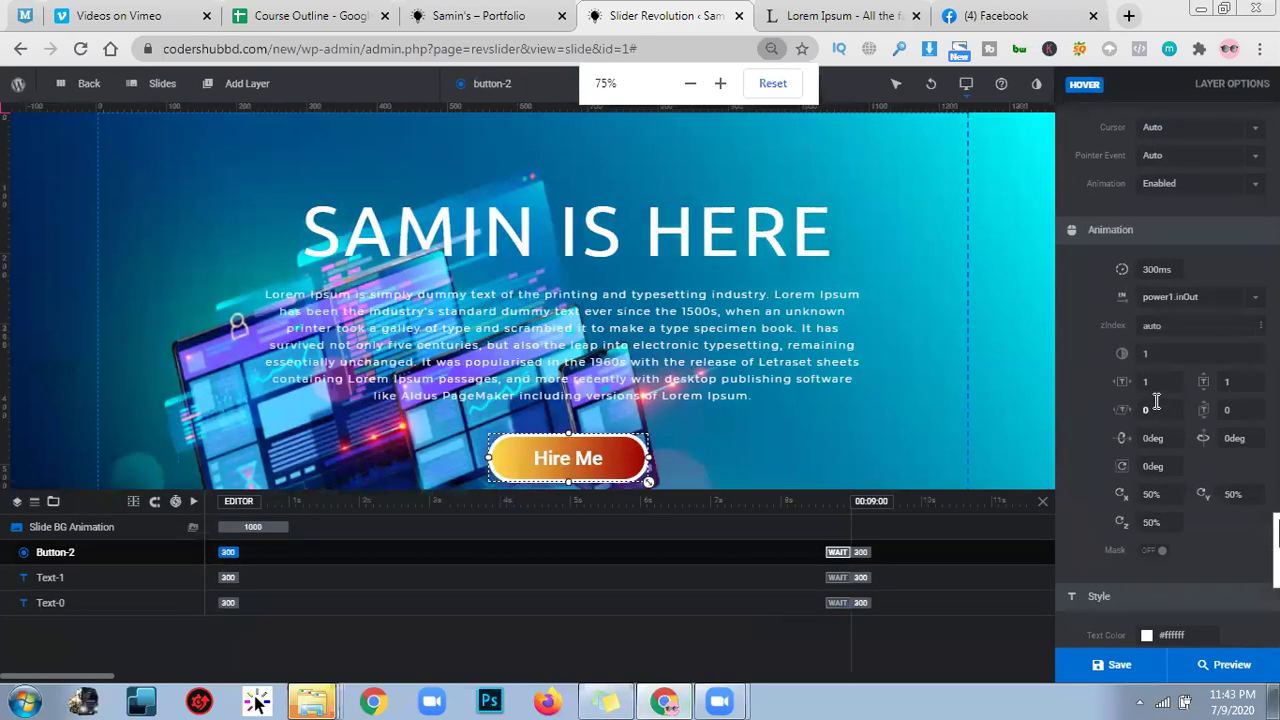
pyautogui.scroll(-1, 930, 350)
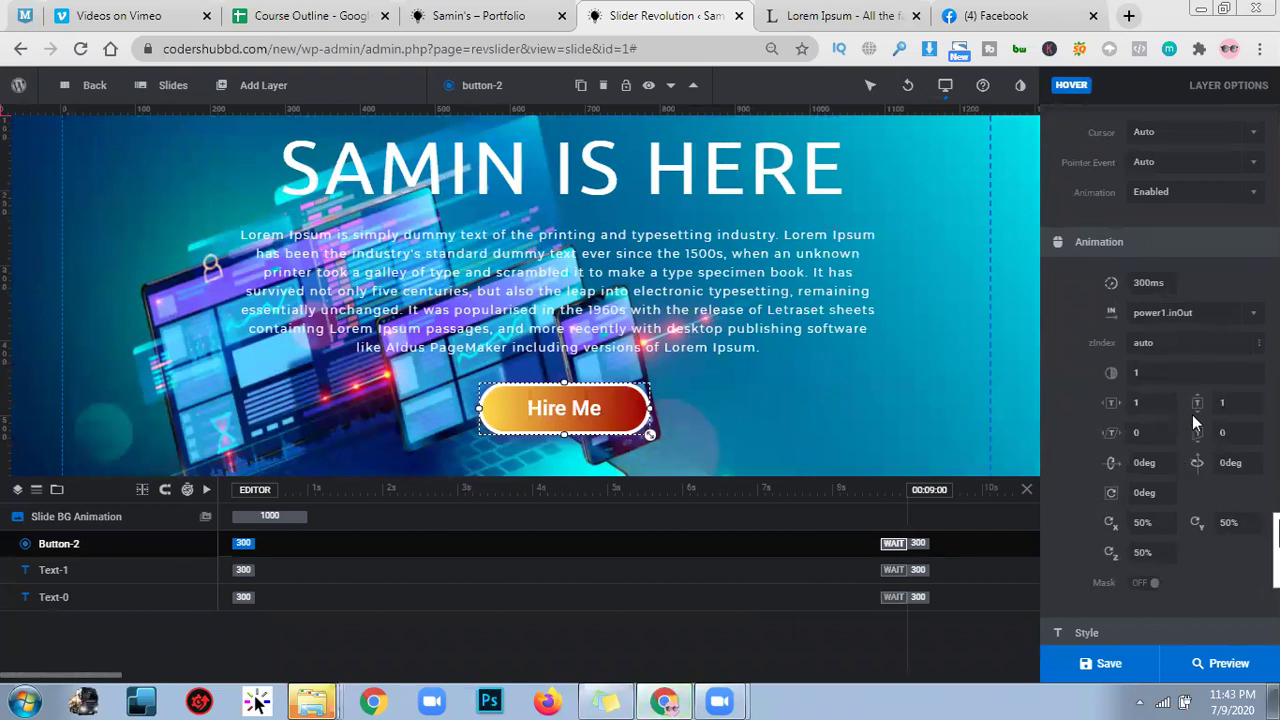
pyautogui.scroll(-1, 1193, 422)
pyautogui.scroll(-1, 1190, 420)
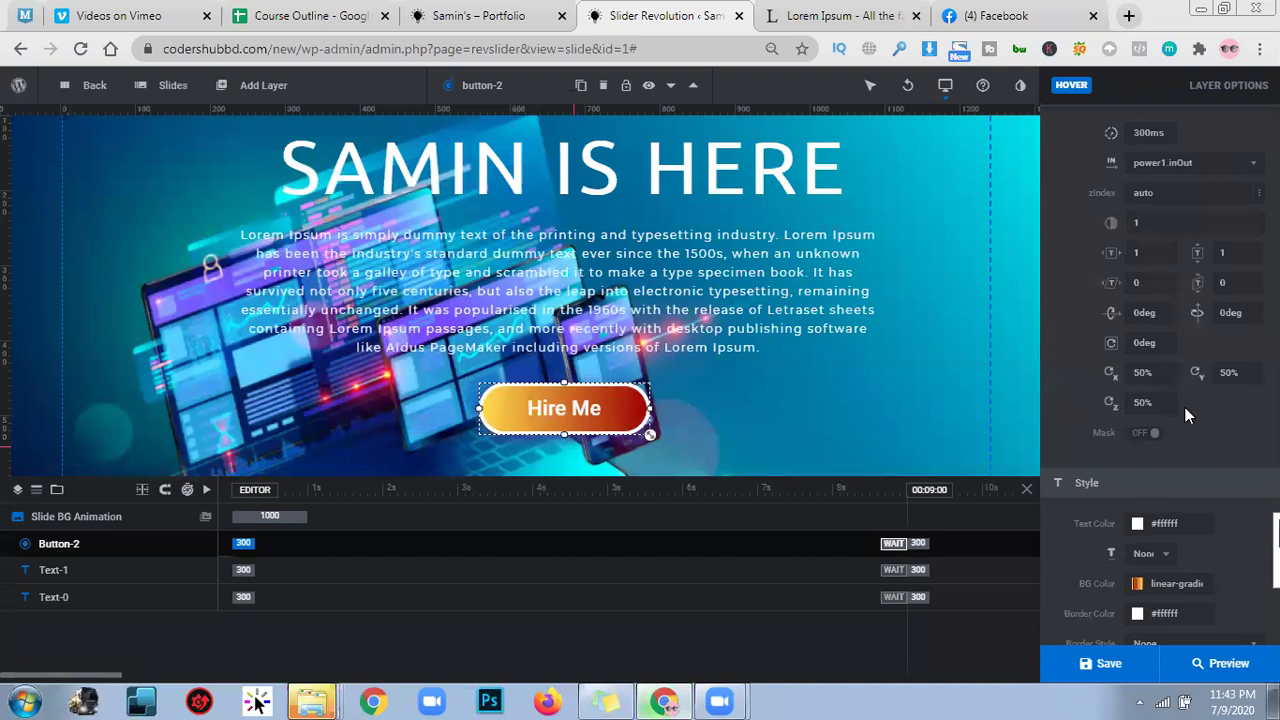
pyautogui.scroll(4, 1184, 397)
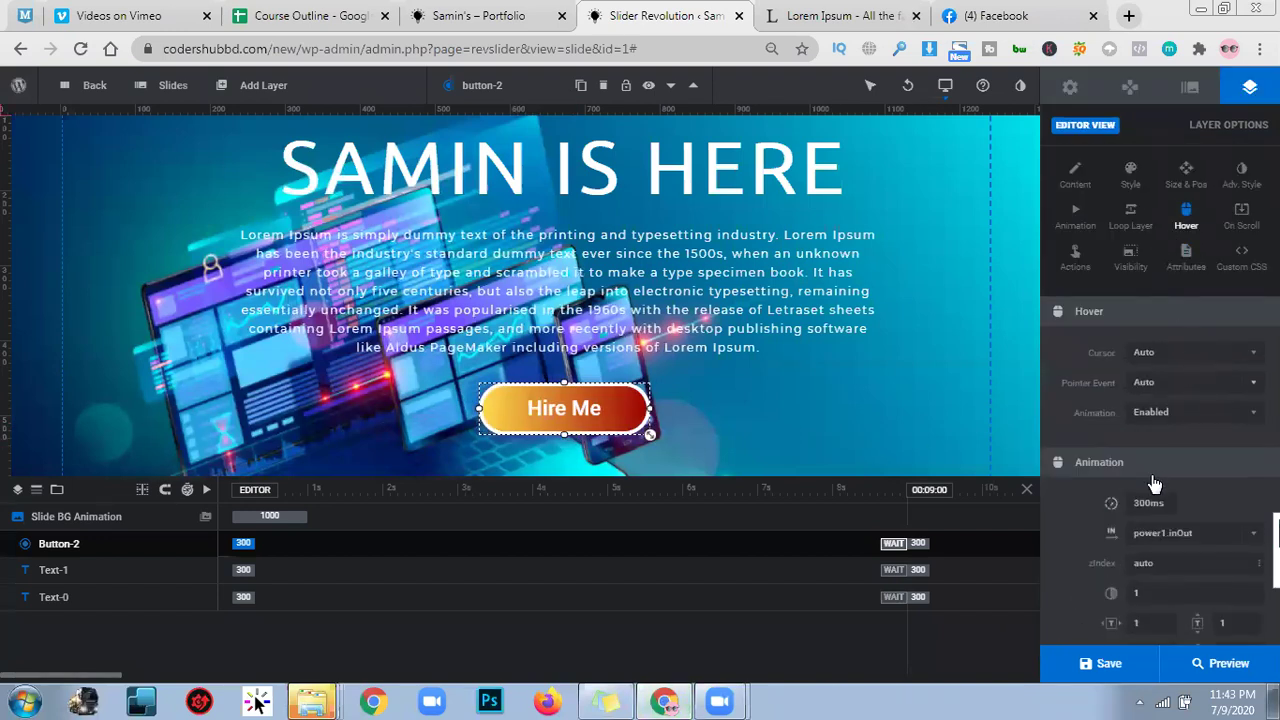
pyautogui.scroll(-3, 1152, 478)
pyautogui.scroll(1, 1140, 250)
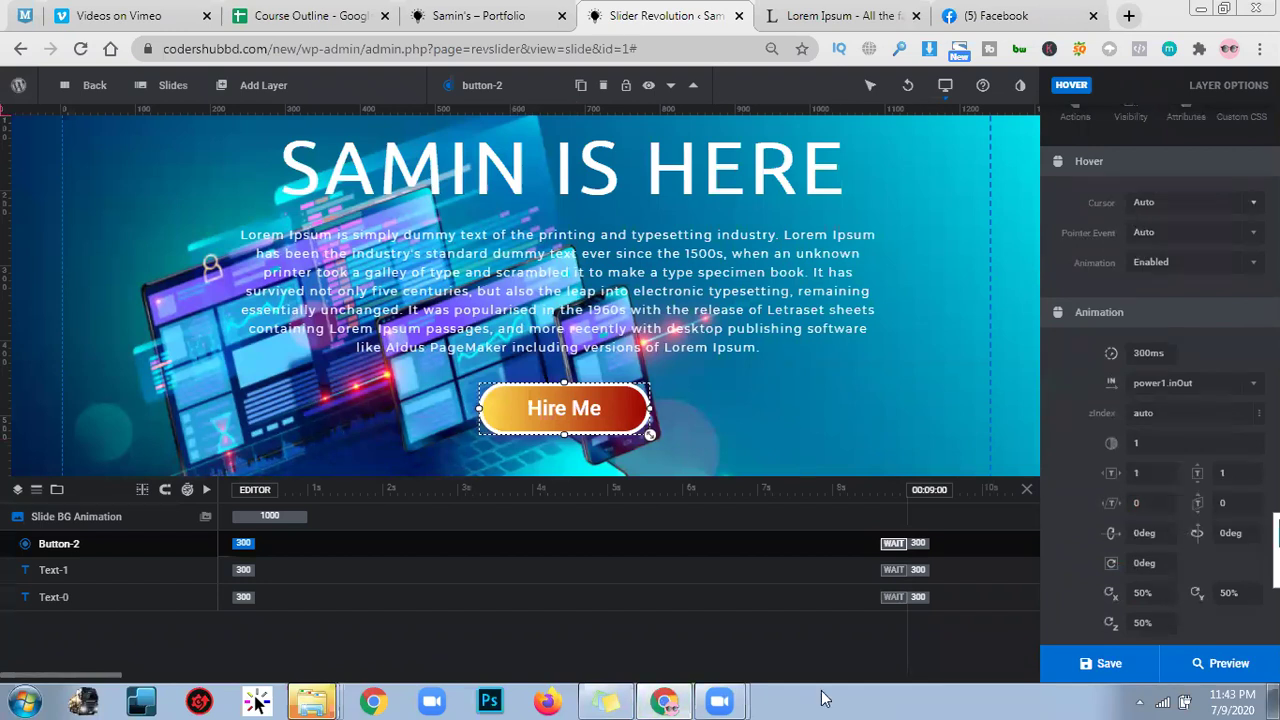
pyautogui.click(1234, 202)
pyautogui.click(1215, 226)
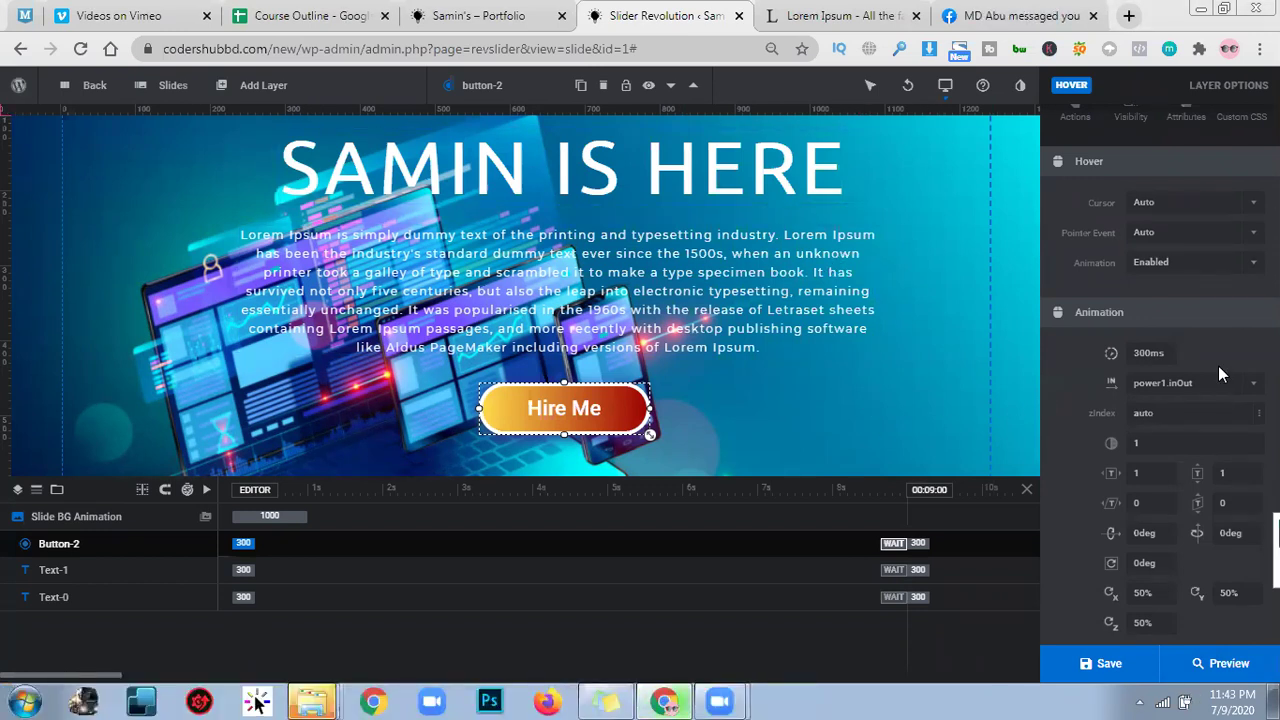
pyautogui.click(1169, 358)
pyautogui.scroll(-2, 1218, 354)
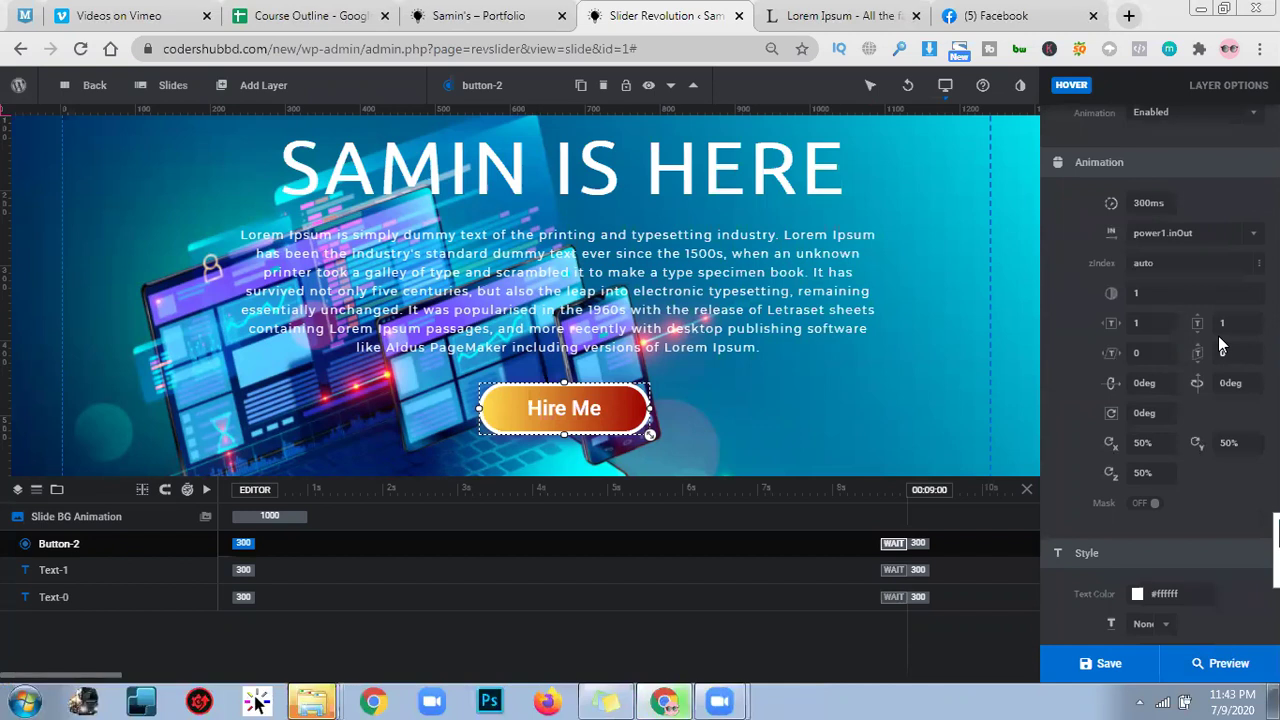
pyautogui.scroll(-1, 1218, 345)
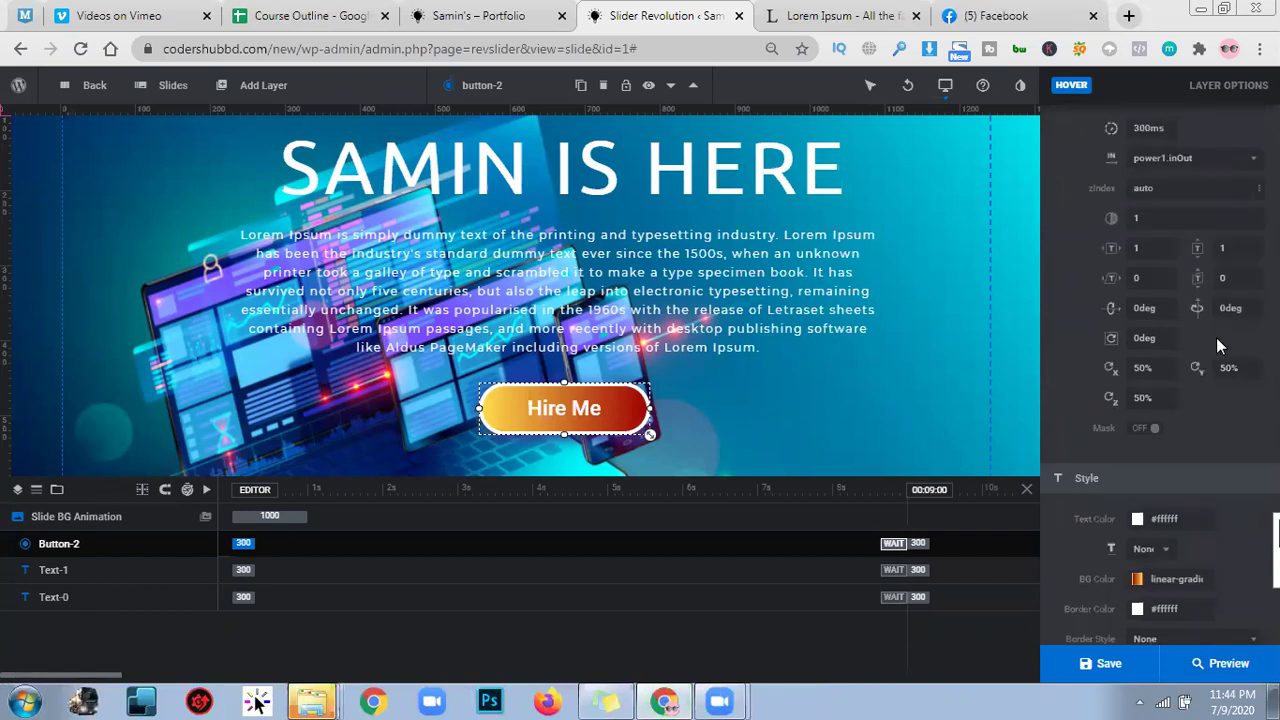
pyautogui.scroll(-2, 1216, 346)
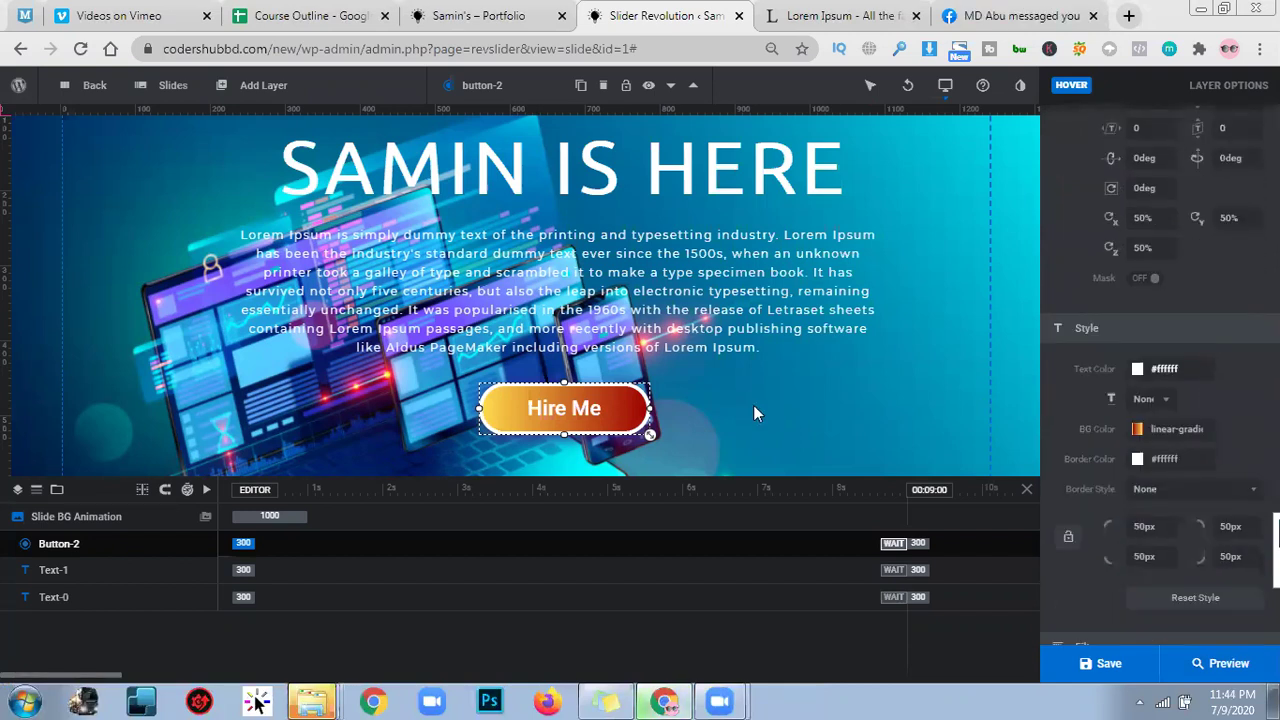
pyautogui.scroll(-1, 1160, 420)
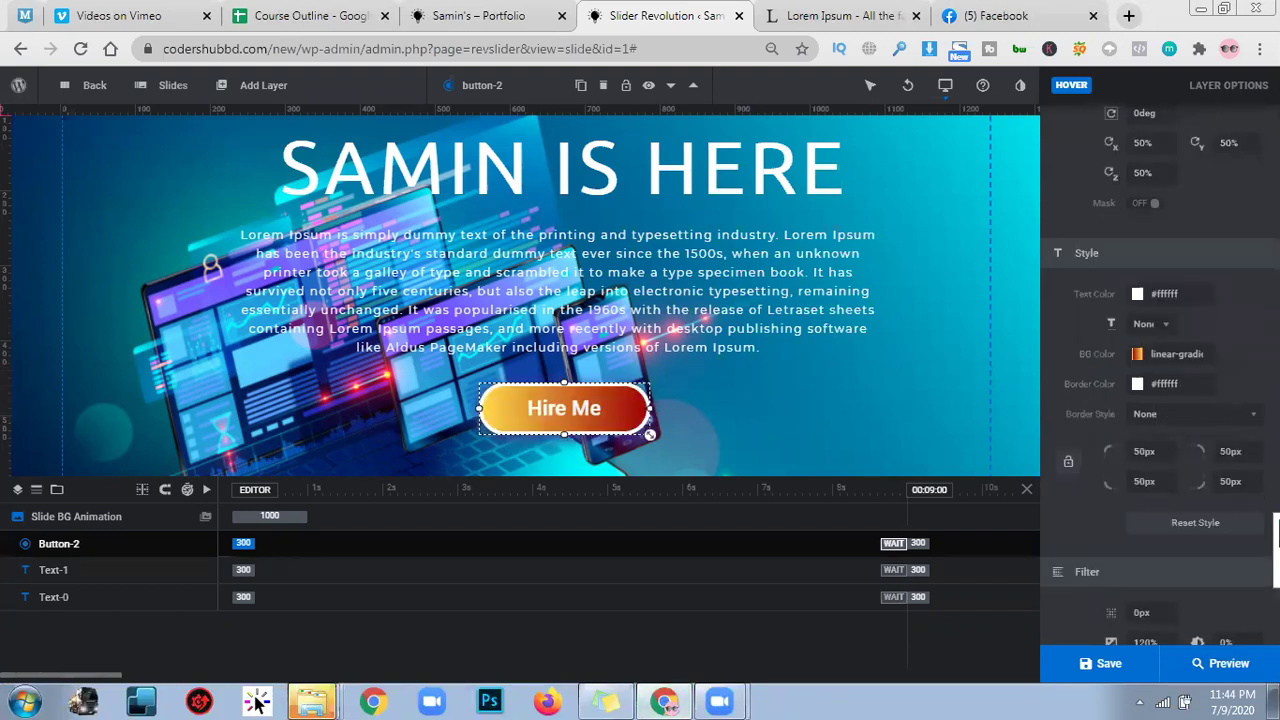
# Step: Give the Hire Me button's hover state a solid border with a linked width of 5px on all four sides
pyautogui.click(1203, 416)
pyautogui.click(1168, 463)
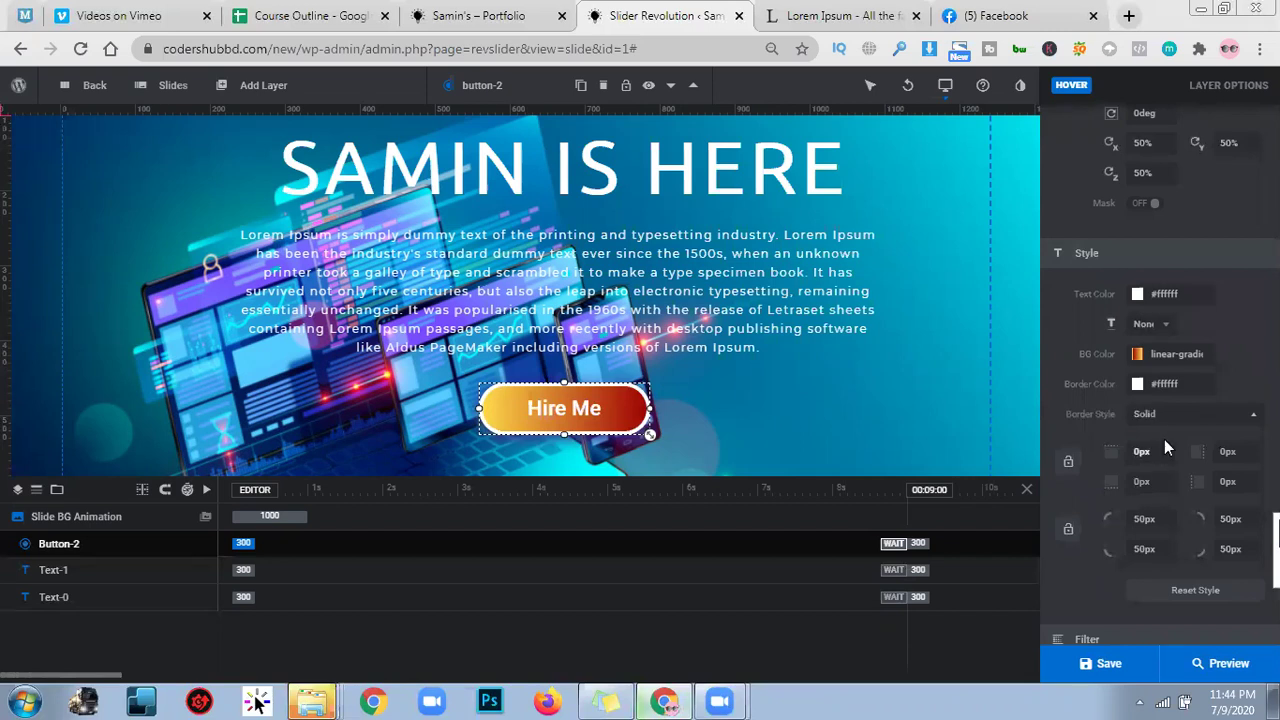
pyautogui.scroll(-1, 1140, 420)
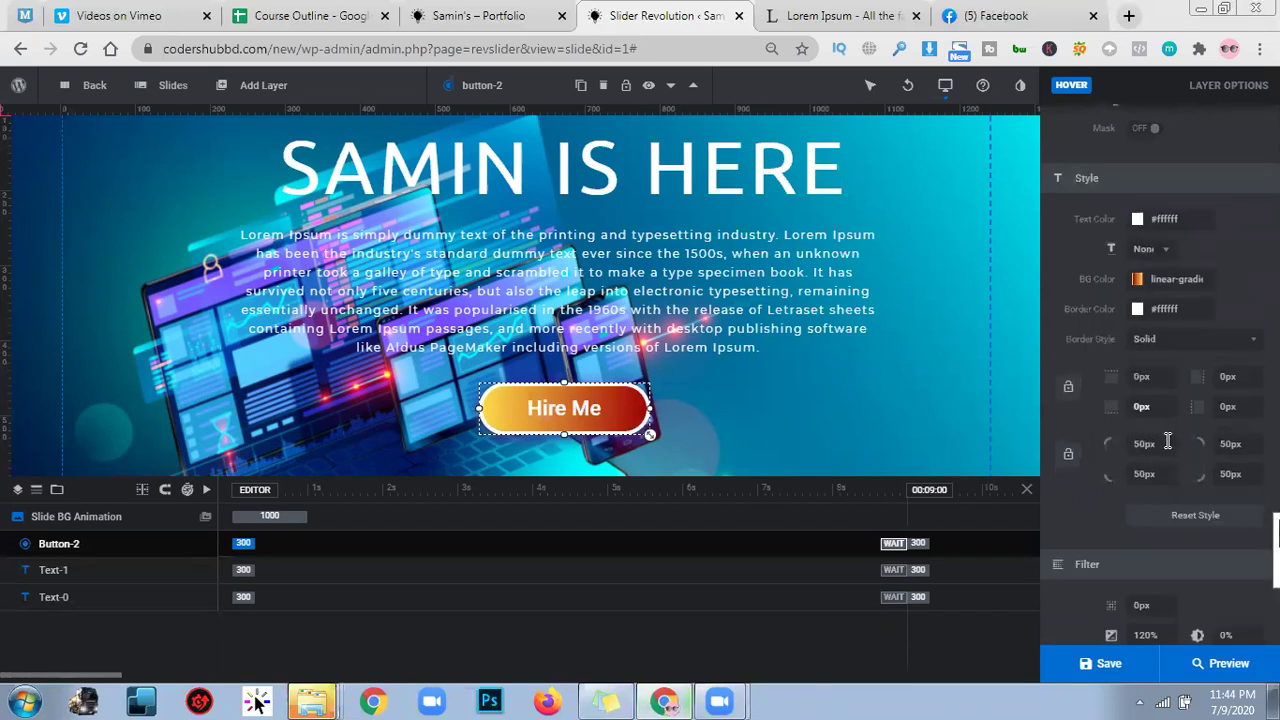
pyautogui.doubleClick(1141, 377)
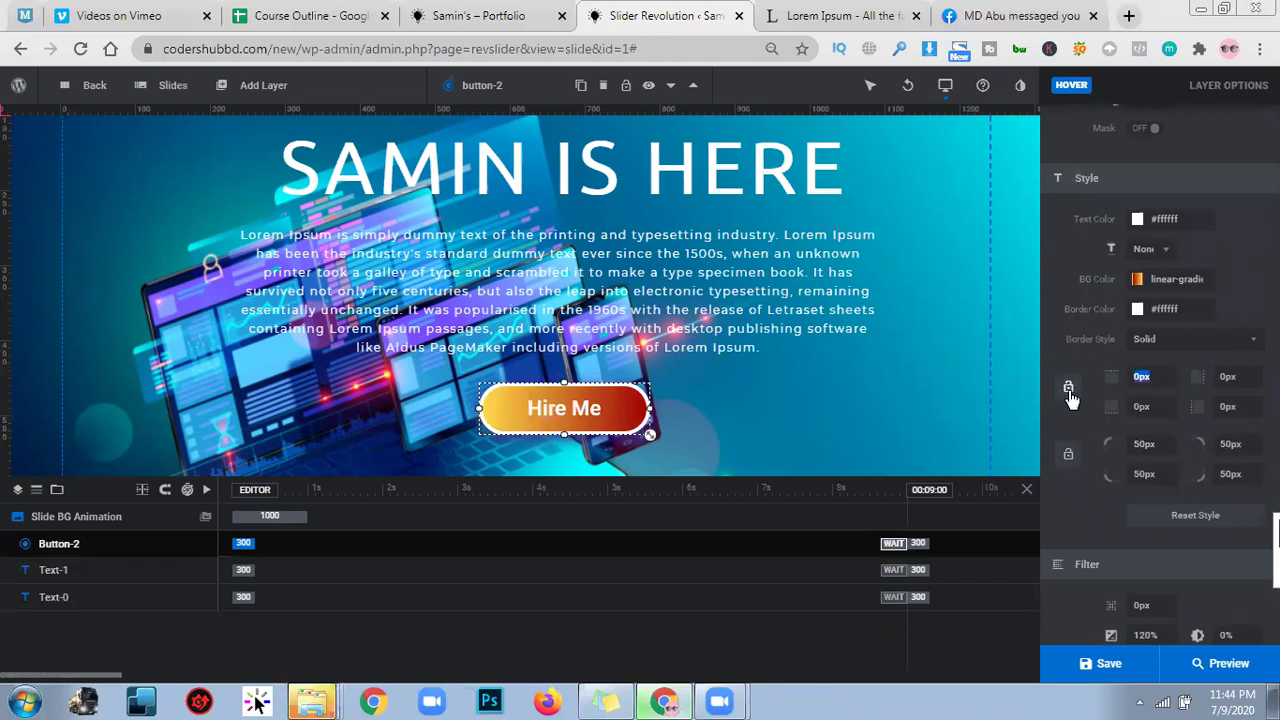
pyautogui.write('5')
pyautogui.click(1068, 390)
pyautogui.write('px')
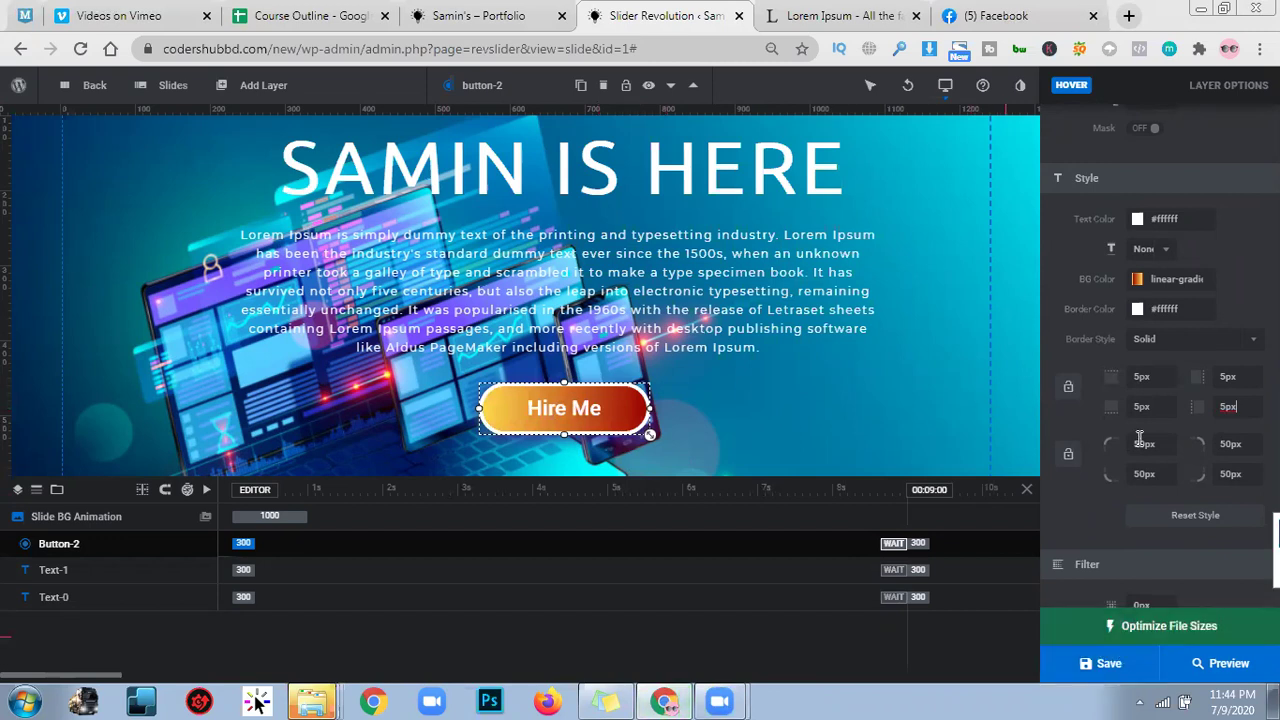
# Step: Save the slide and try to preview the slider, closing the preview after each attempt
pyautogui.hotkey('ctrl', 's')
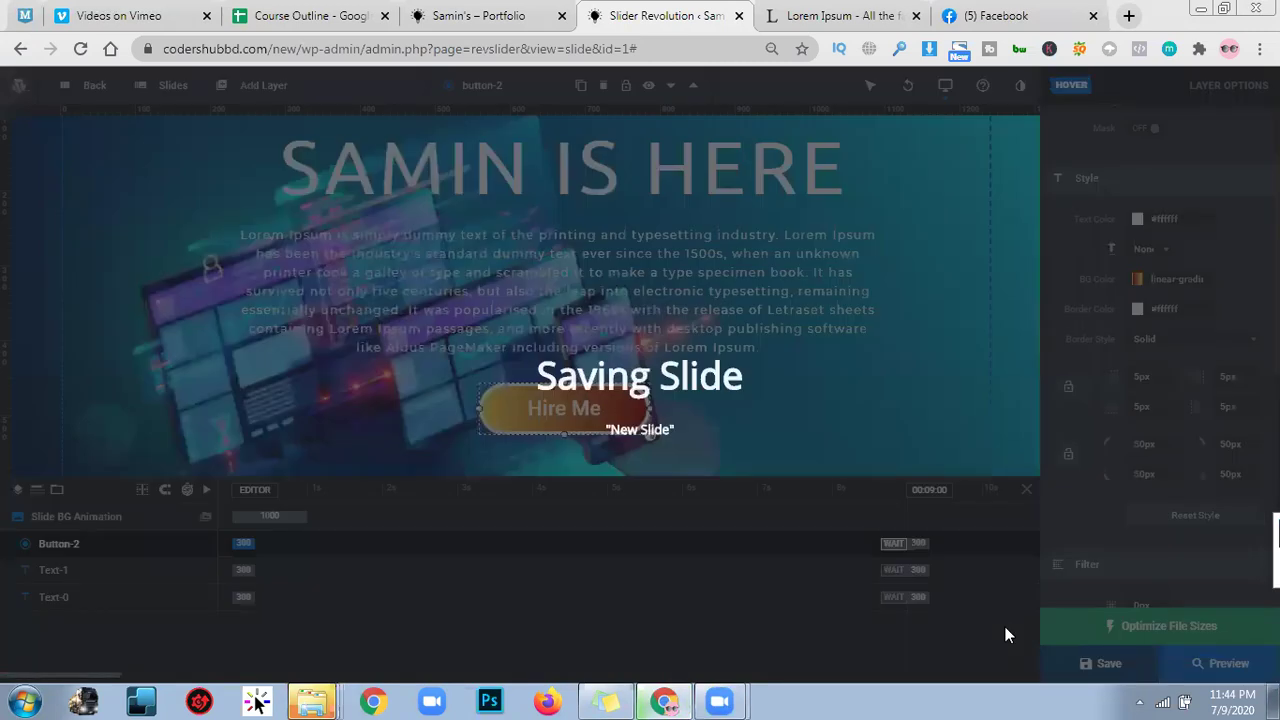
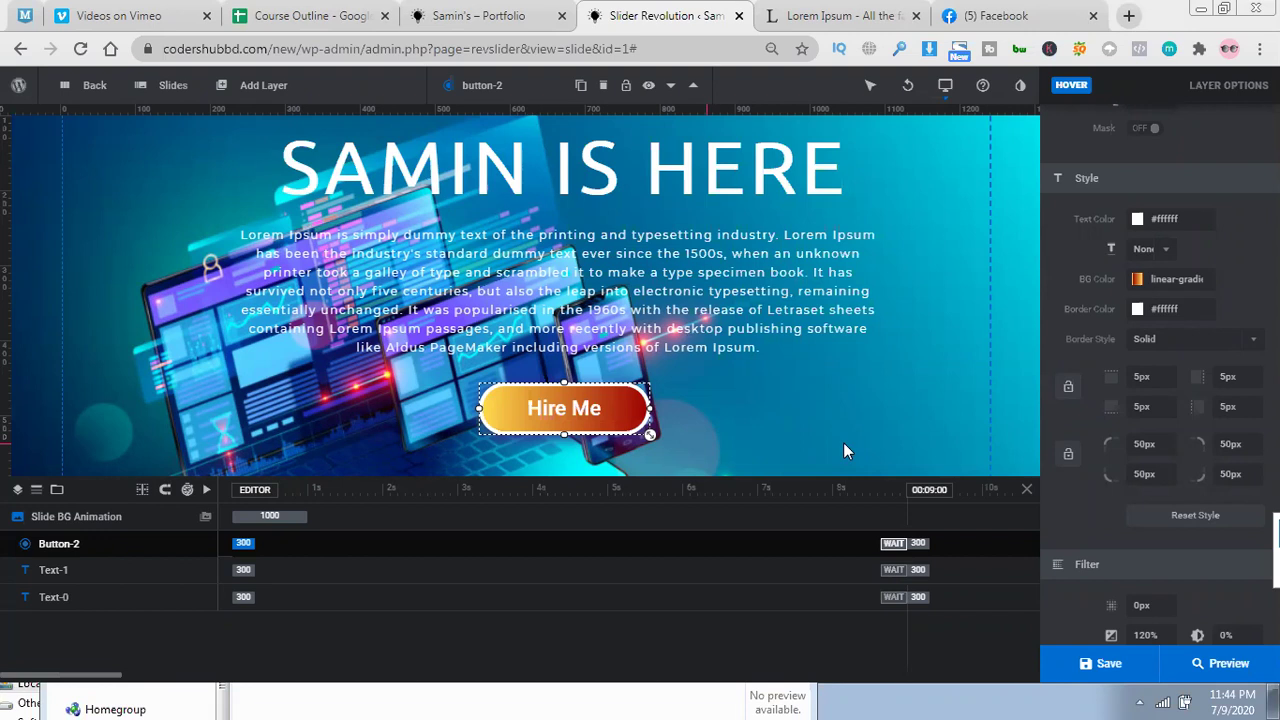
pyautogui.click(1108, 666)
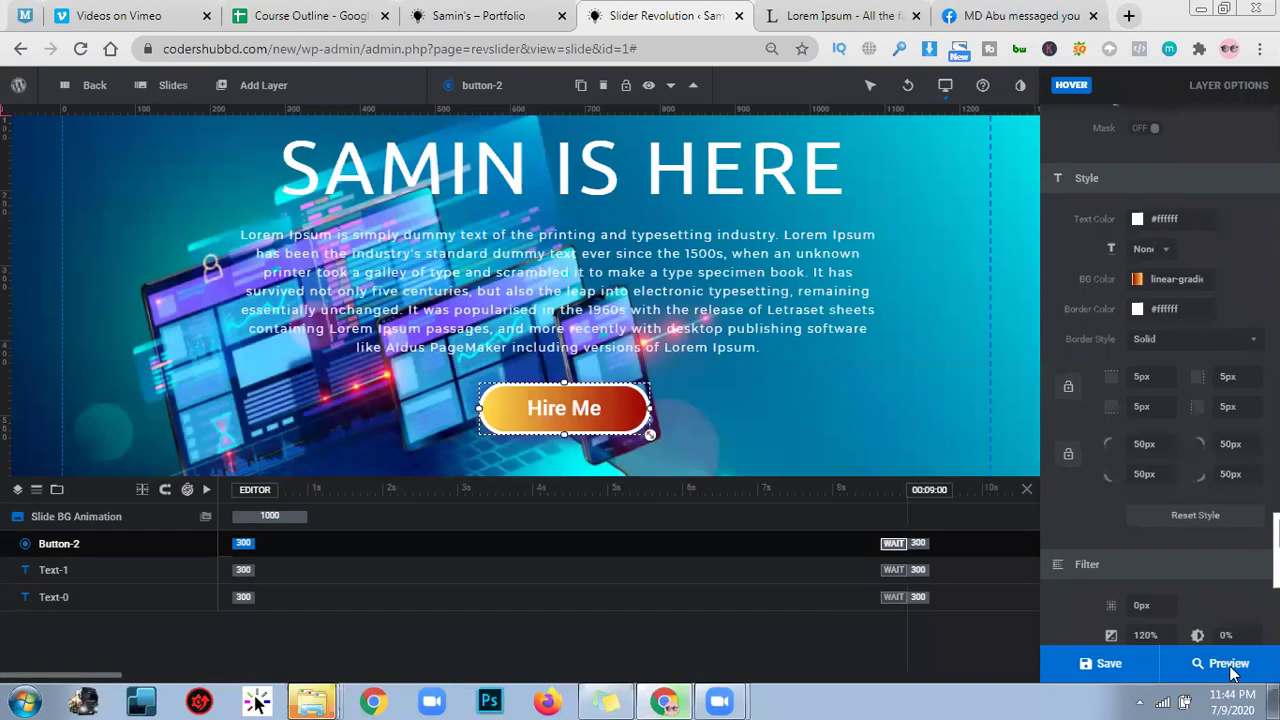
pyautogui.click(1230, 665)
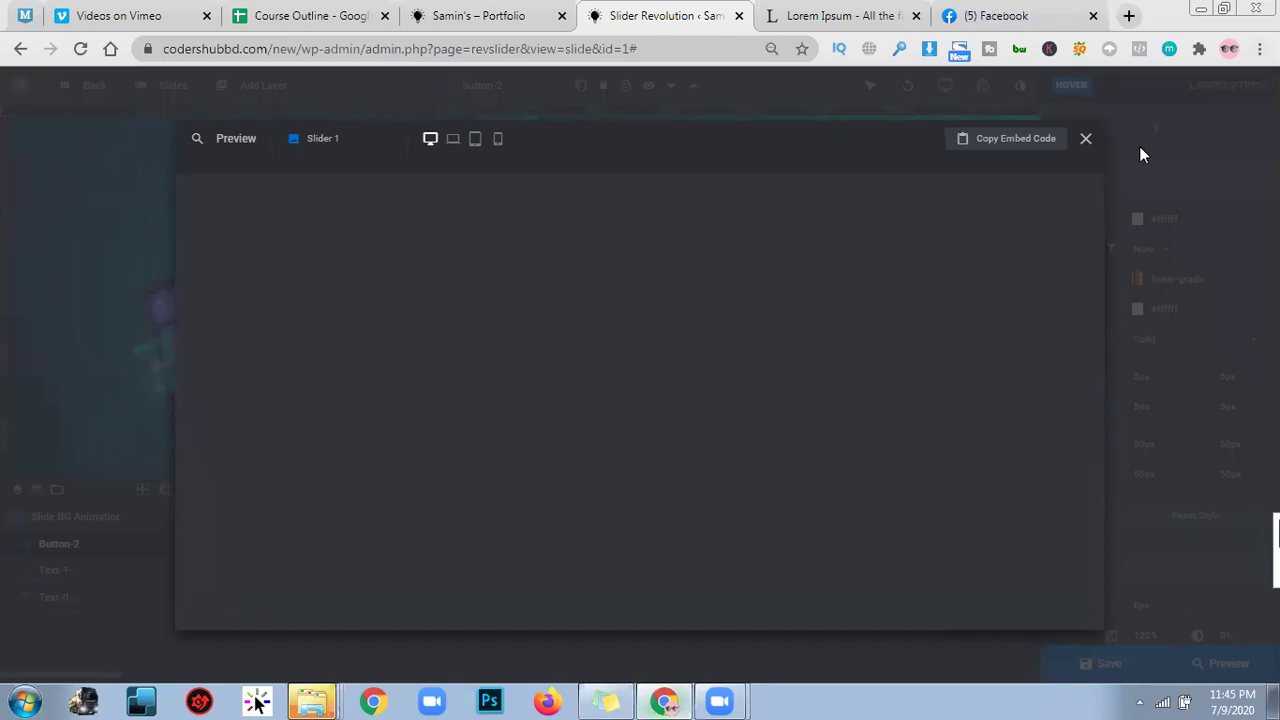
pyautogui.click(1084, 140)
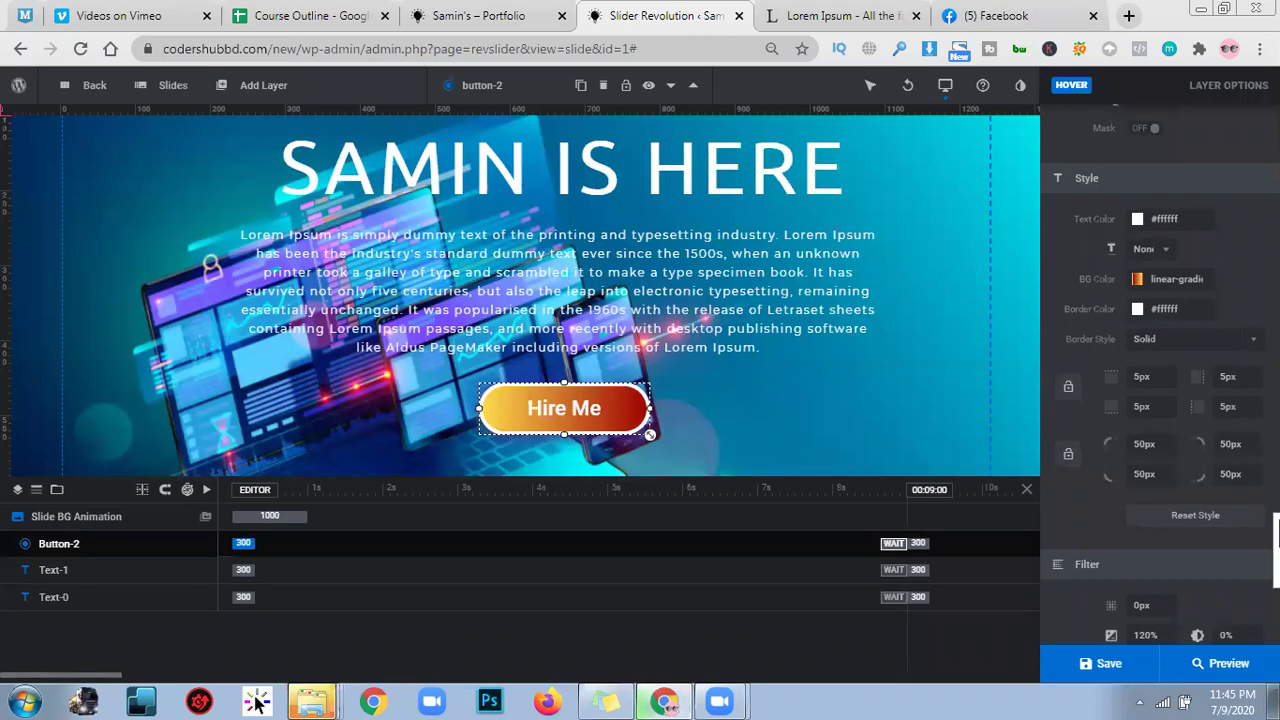
pyautogui.click(1248, 668)
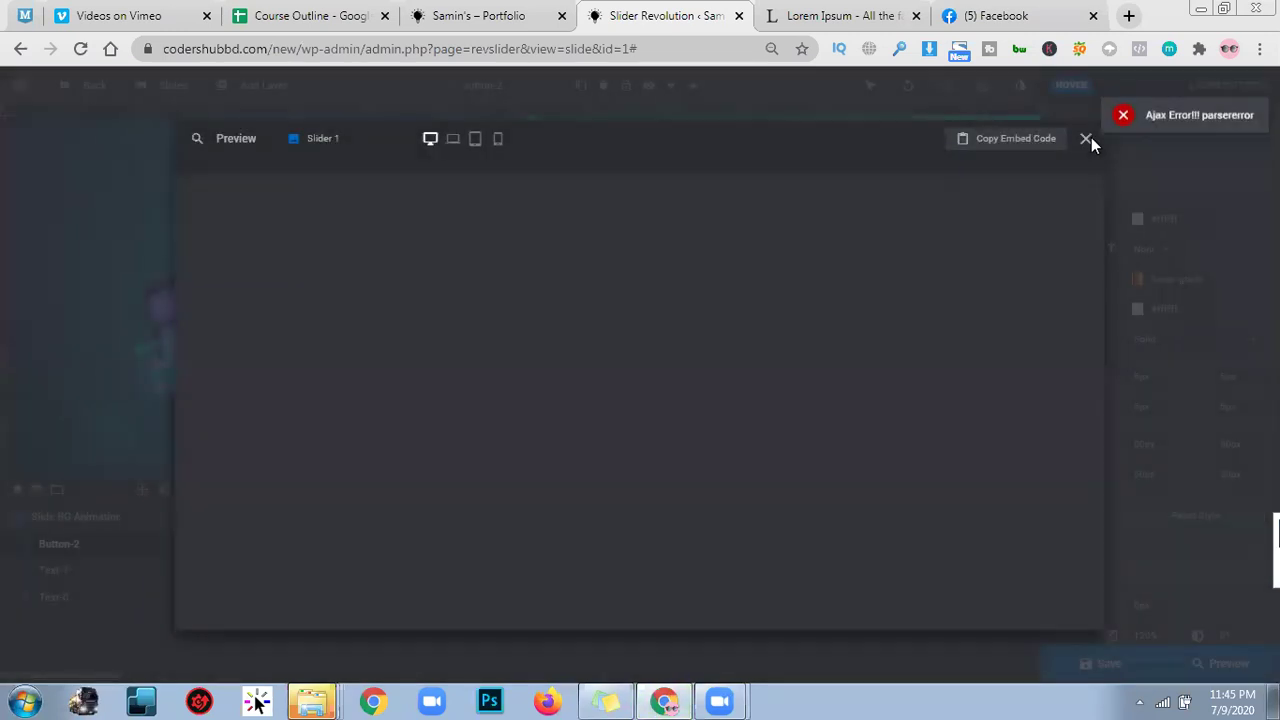
pyautogui.click(1087, 140)
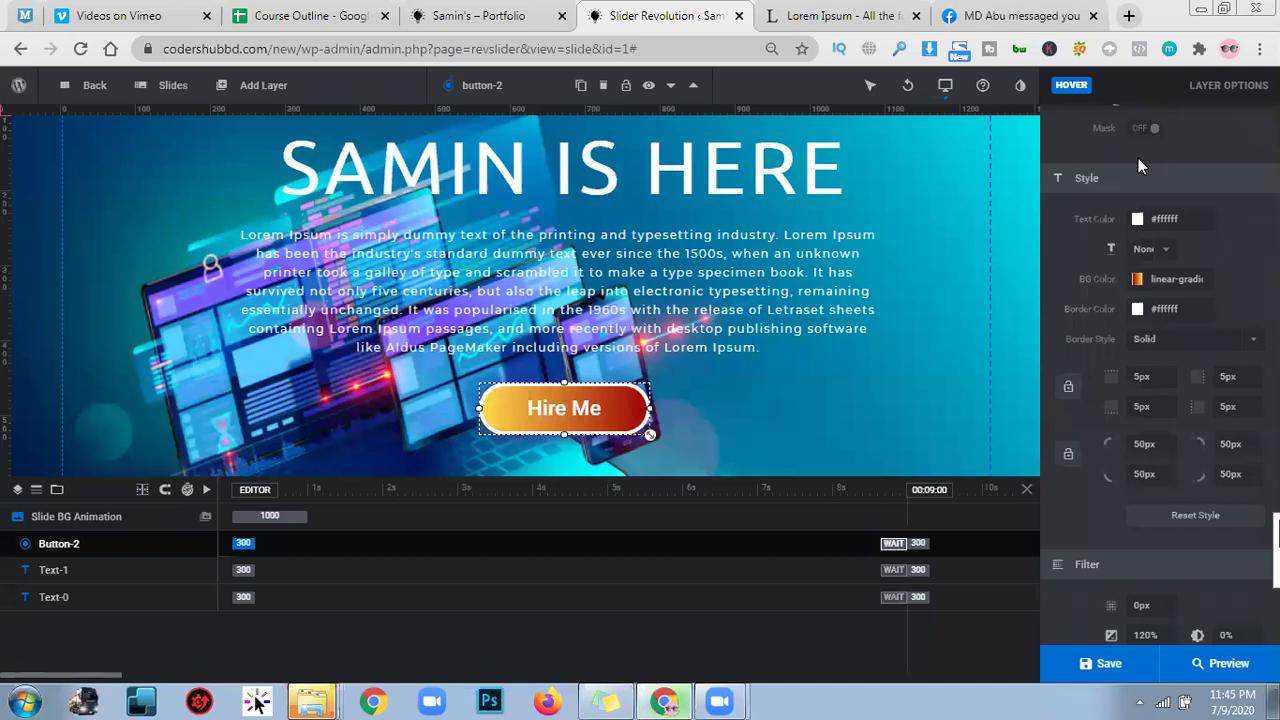
# Step: Copy the shortcode of Slider 1 from the module's general title and naming options
pyautogui.scroll(5, 1138, 158)
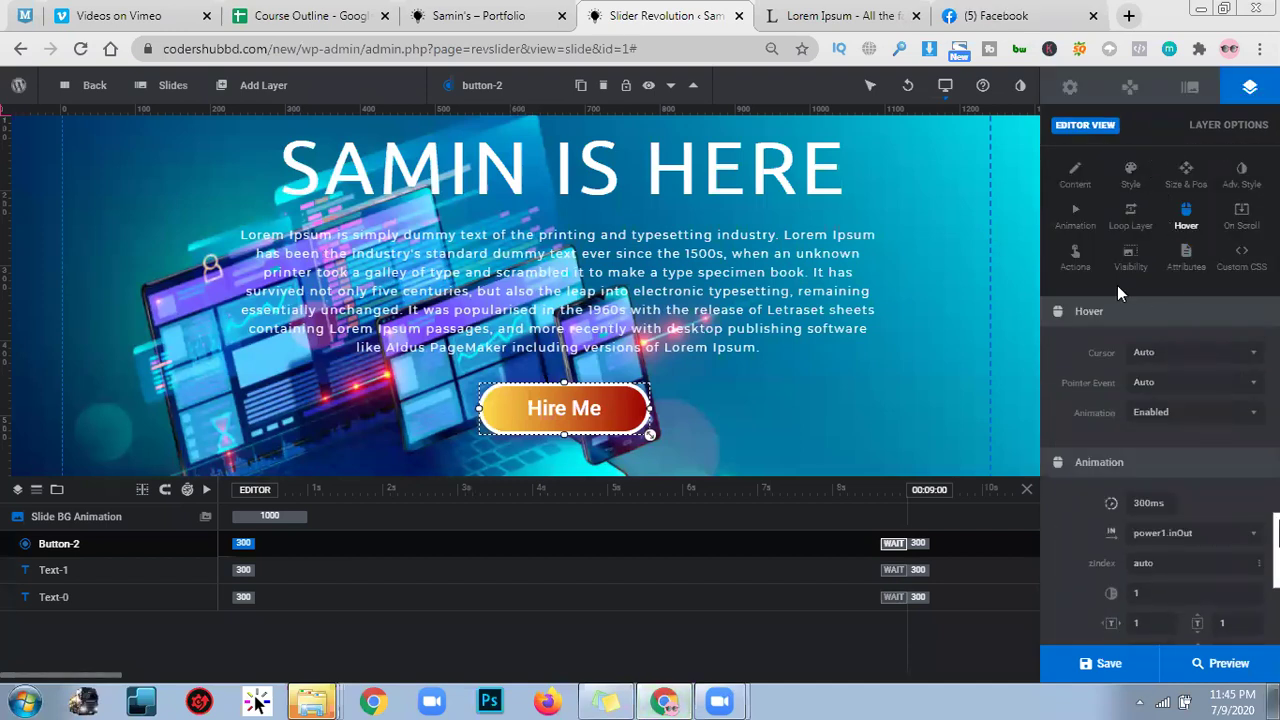
pyautogui.click(1241, 262)
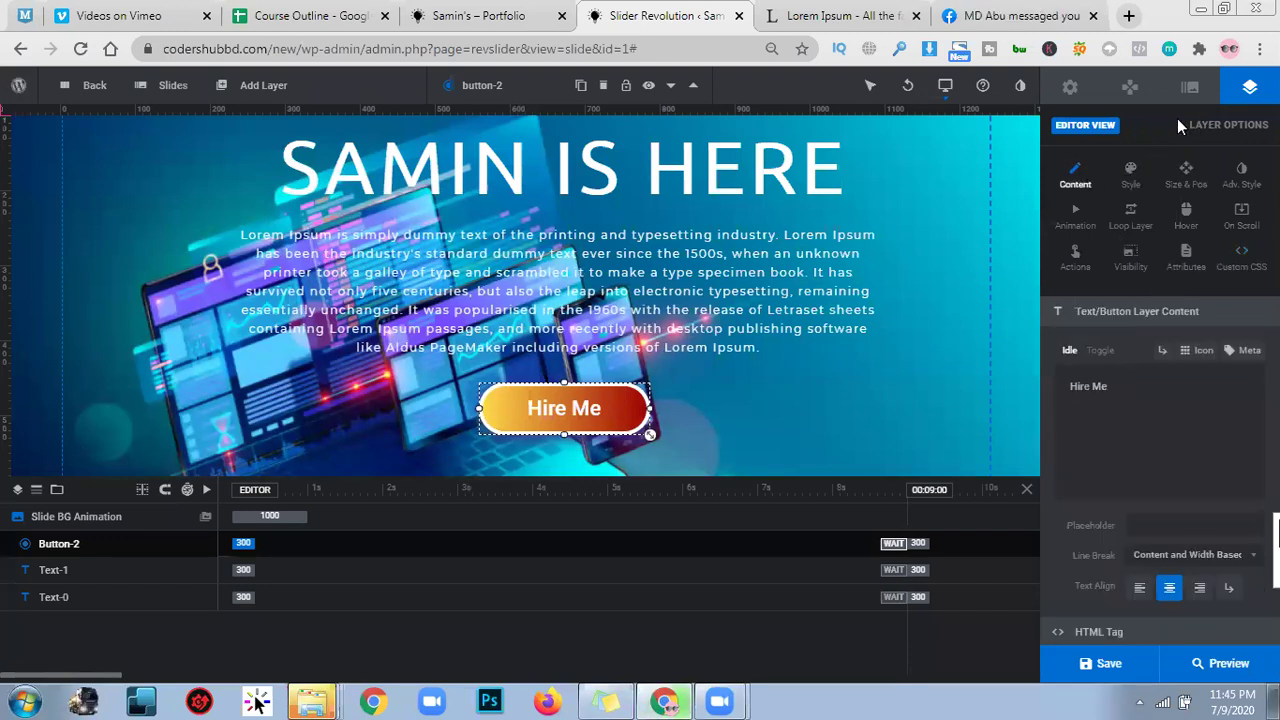
pyautogui.click(1070, 88)
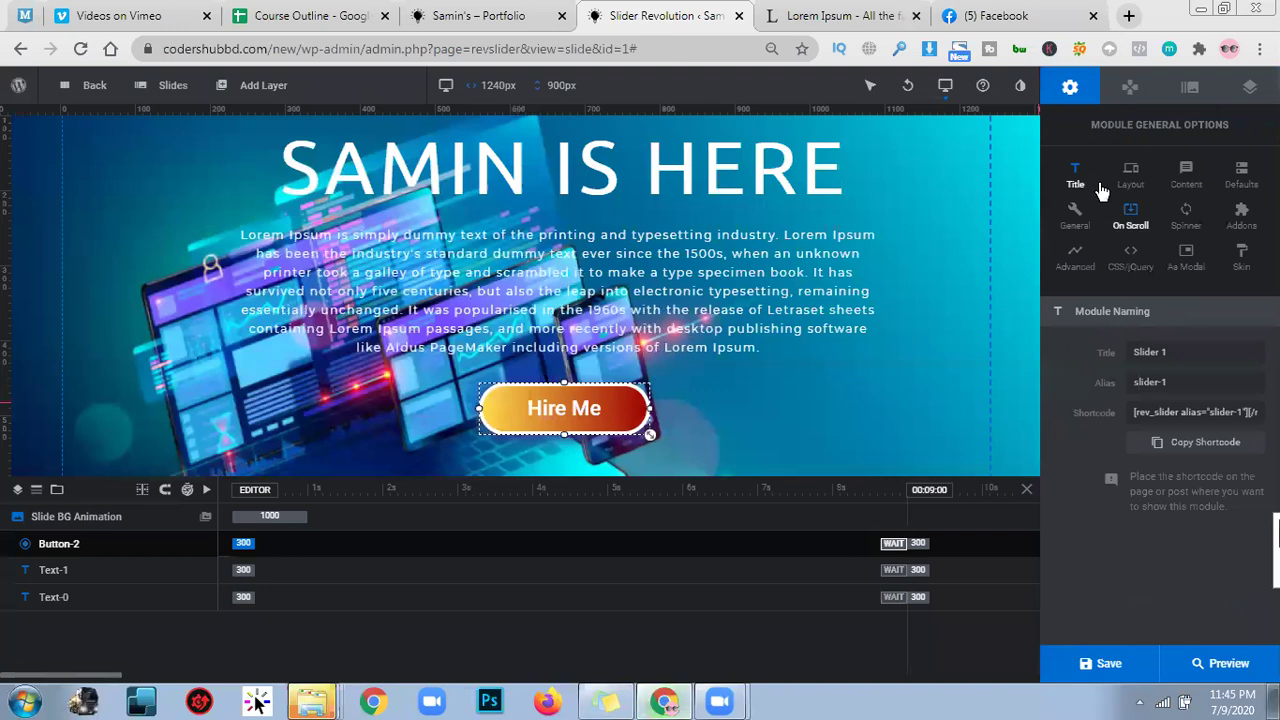
pyautogui.click(1183, 410)
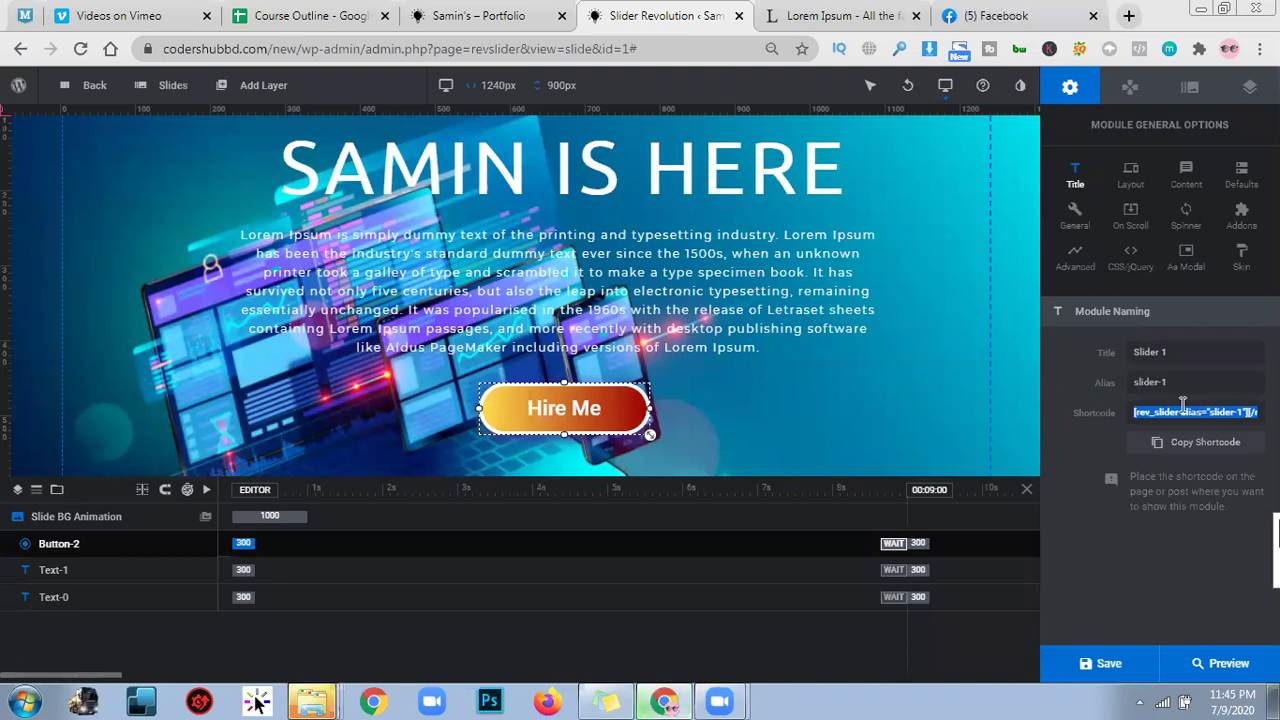
pyautogui.click(1186, 357)
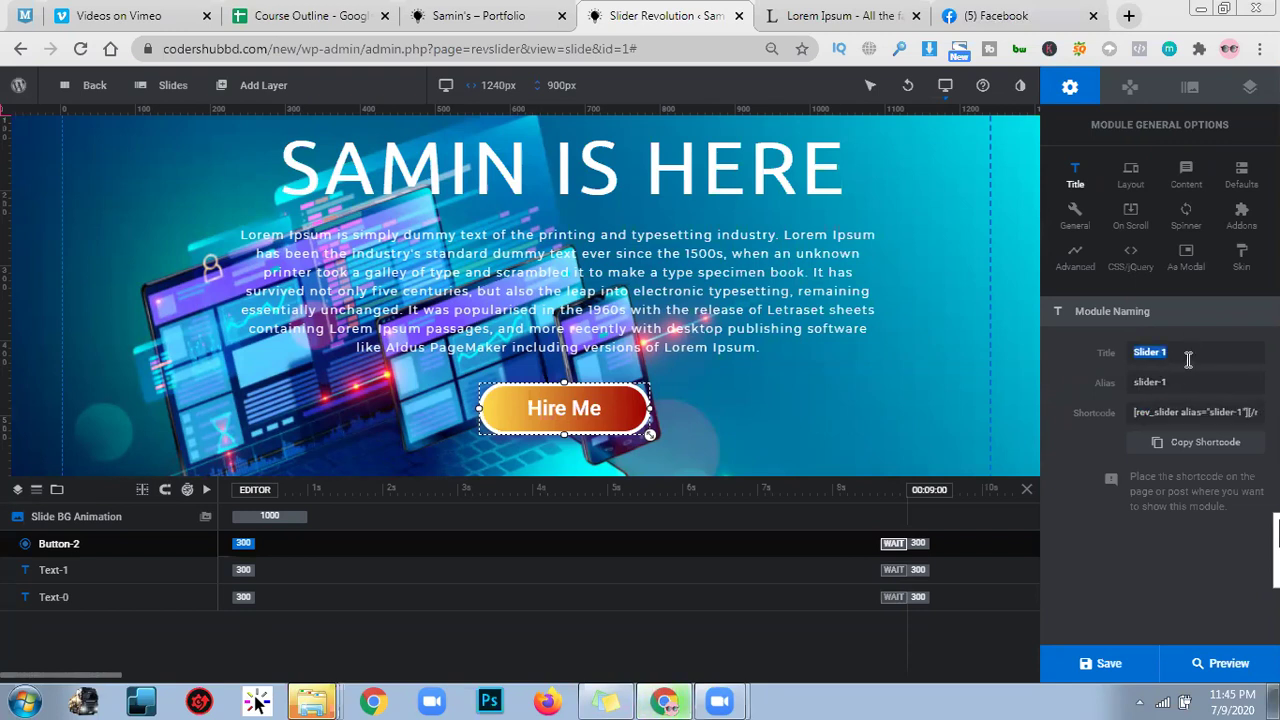
pyautogui.click(1186, 382)
pyautogui.click(1195, 412)
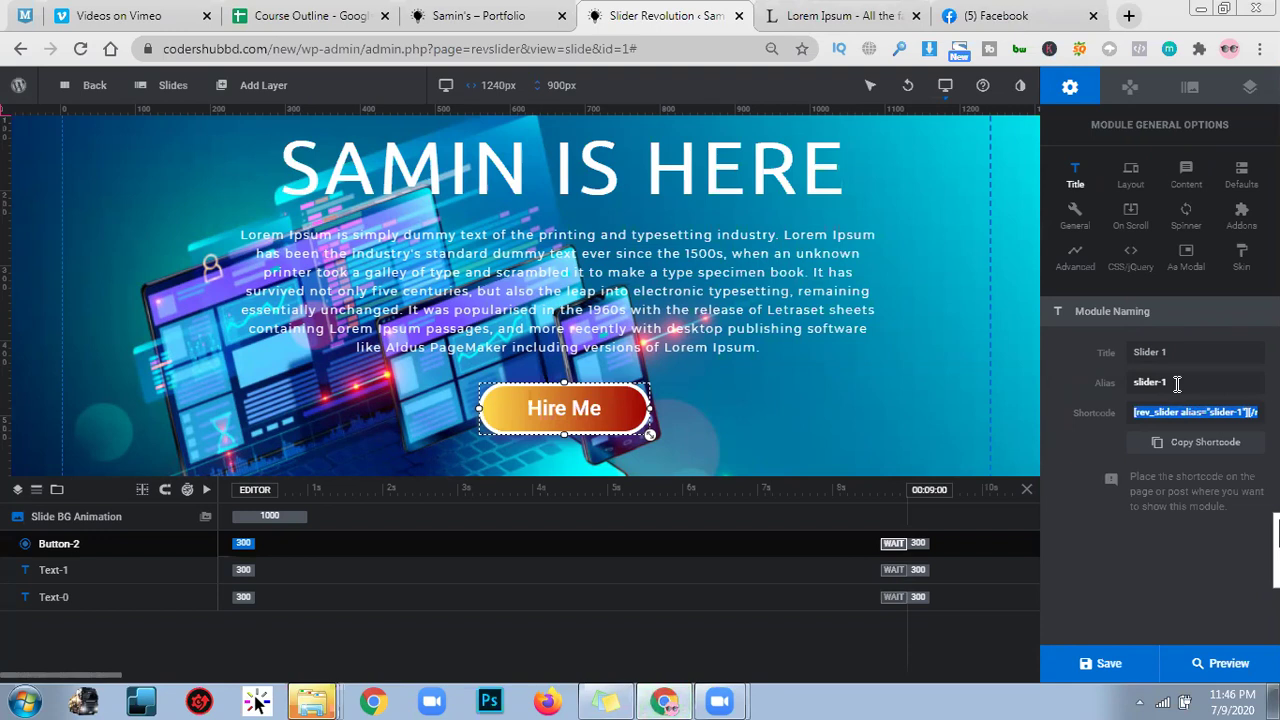
pyautogui.rightClick(1236, 411)
pyautogui.click(1205, 423)
pyautogui.click(1203, 448)
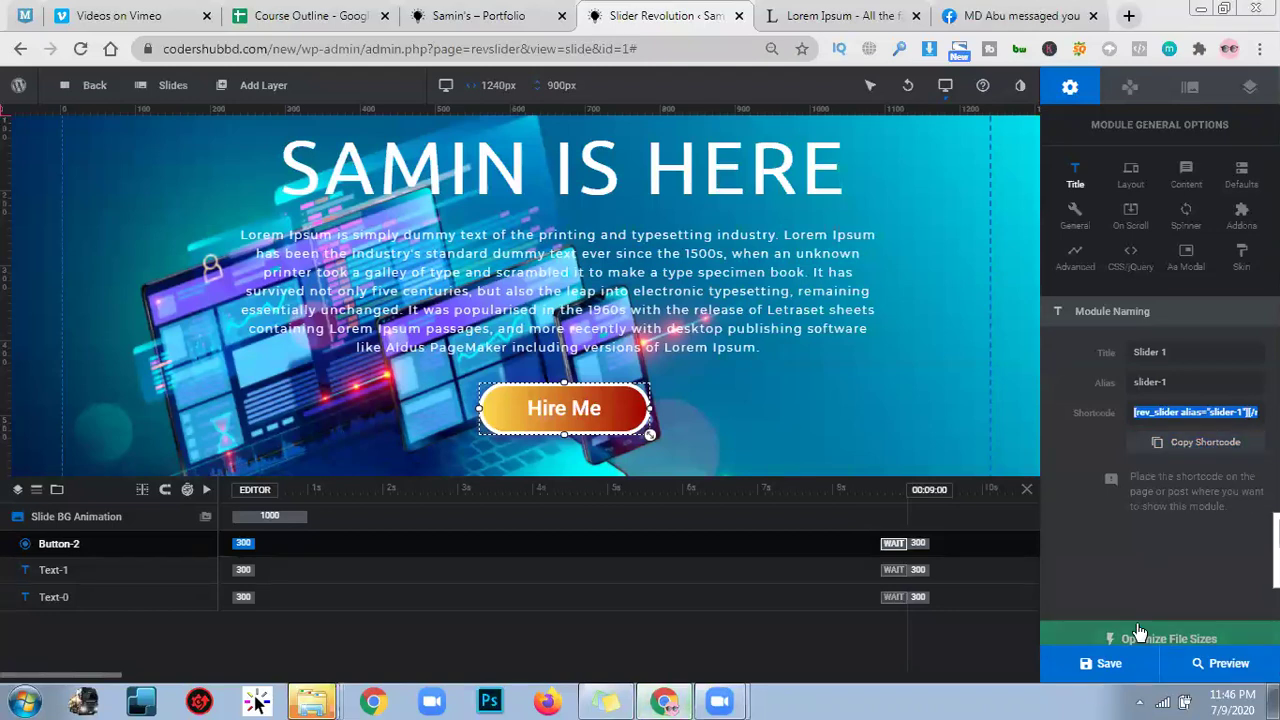
# Step: Open the WordPress dashboard in the portfolio tab, and load the site's home page in a separate tab for editing
pyautogui.click(470, 8)
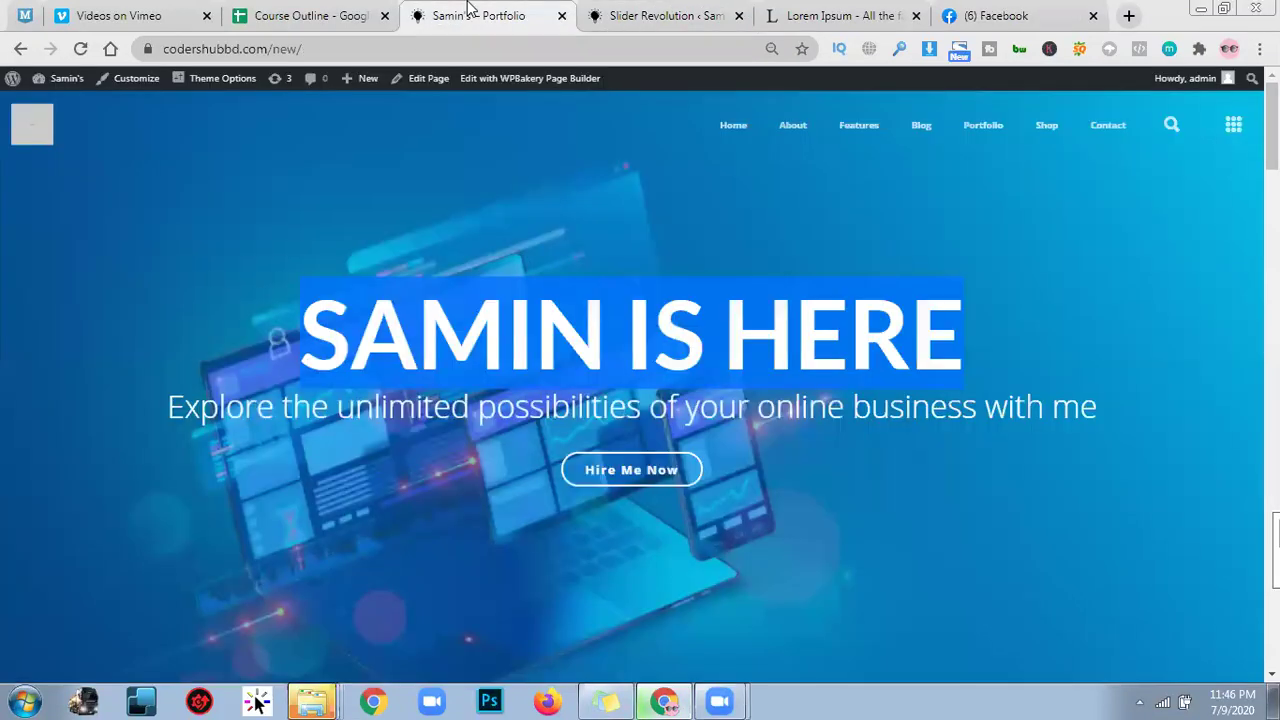
pyautogui.moveTo(63, 78)
pyautogui.click(146, 110)
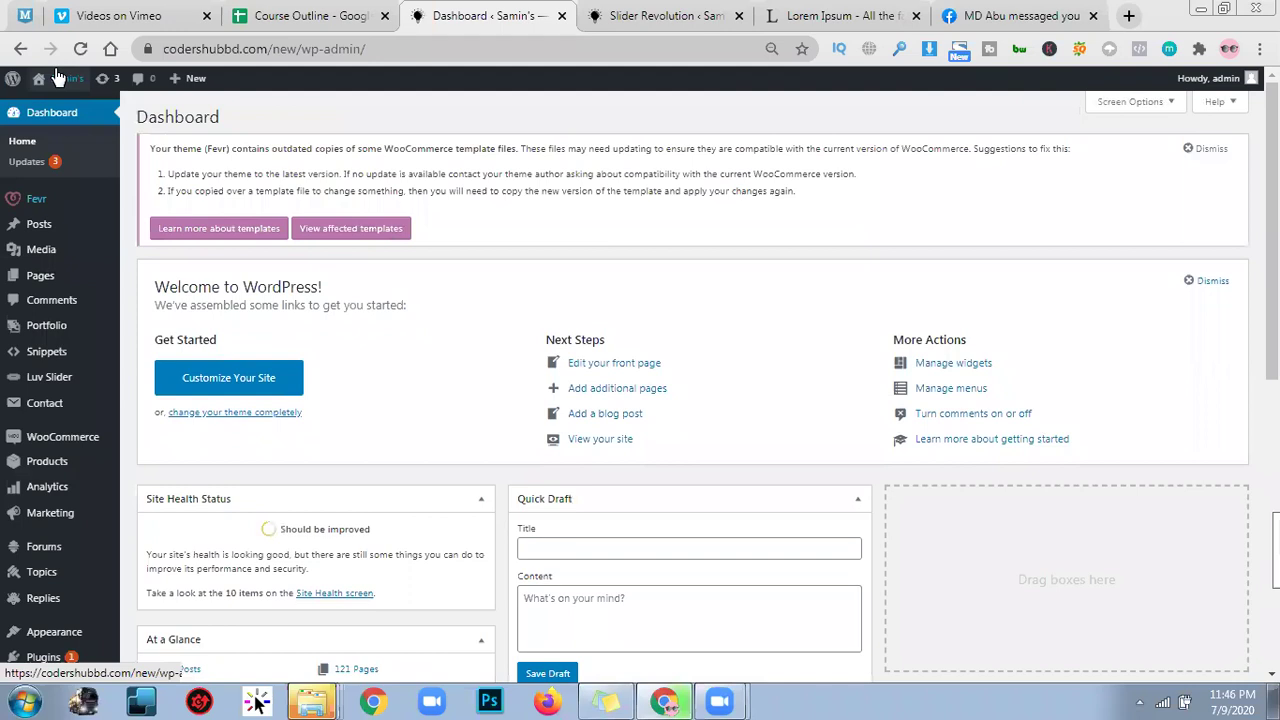
pyautogui.moveTo(62, 78)
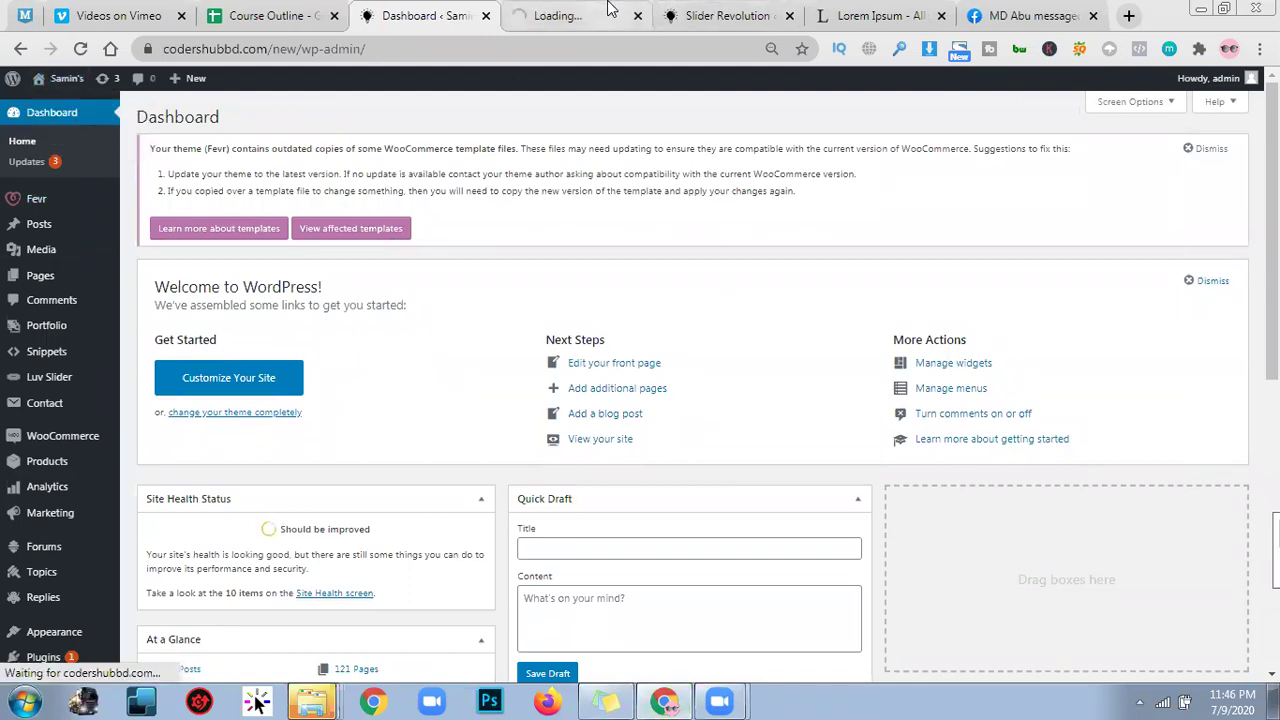
pyautogui.click(610, 8)
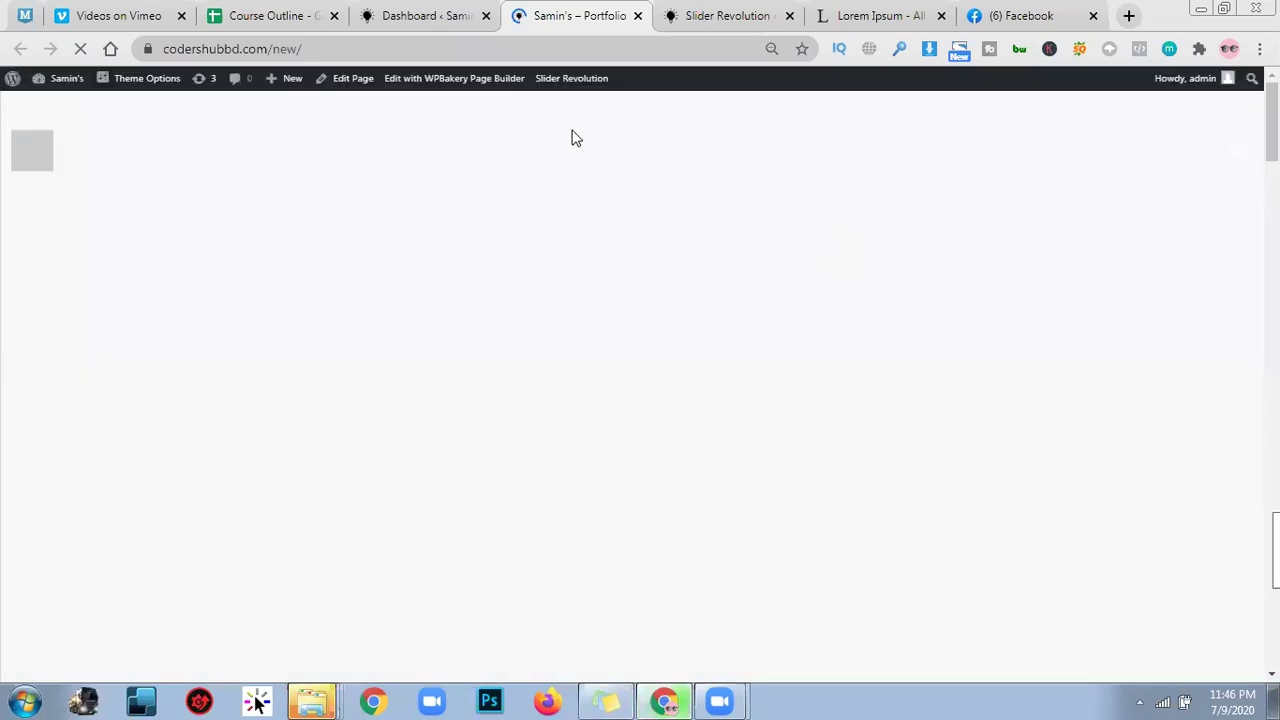
pyautogui.moveTo(347, 85)
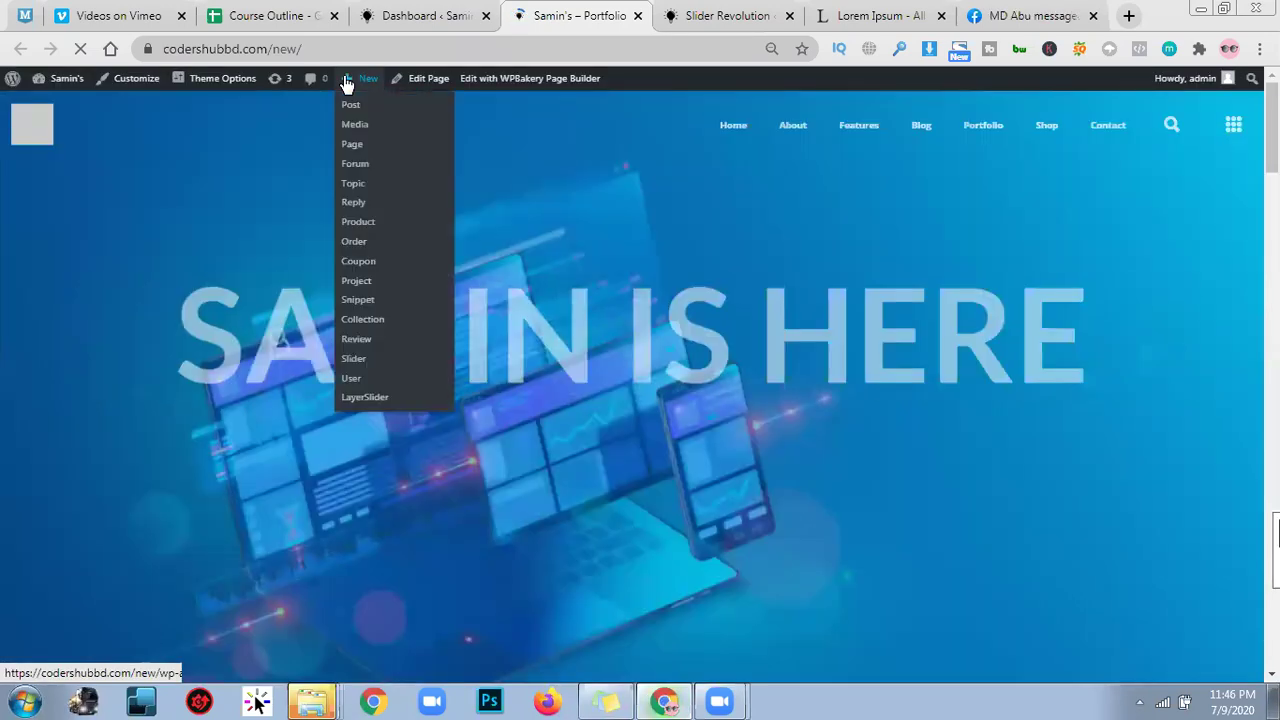
pyautogui.click(427, 80)
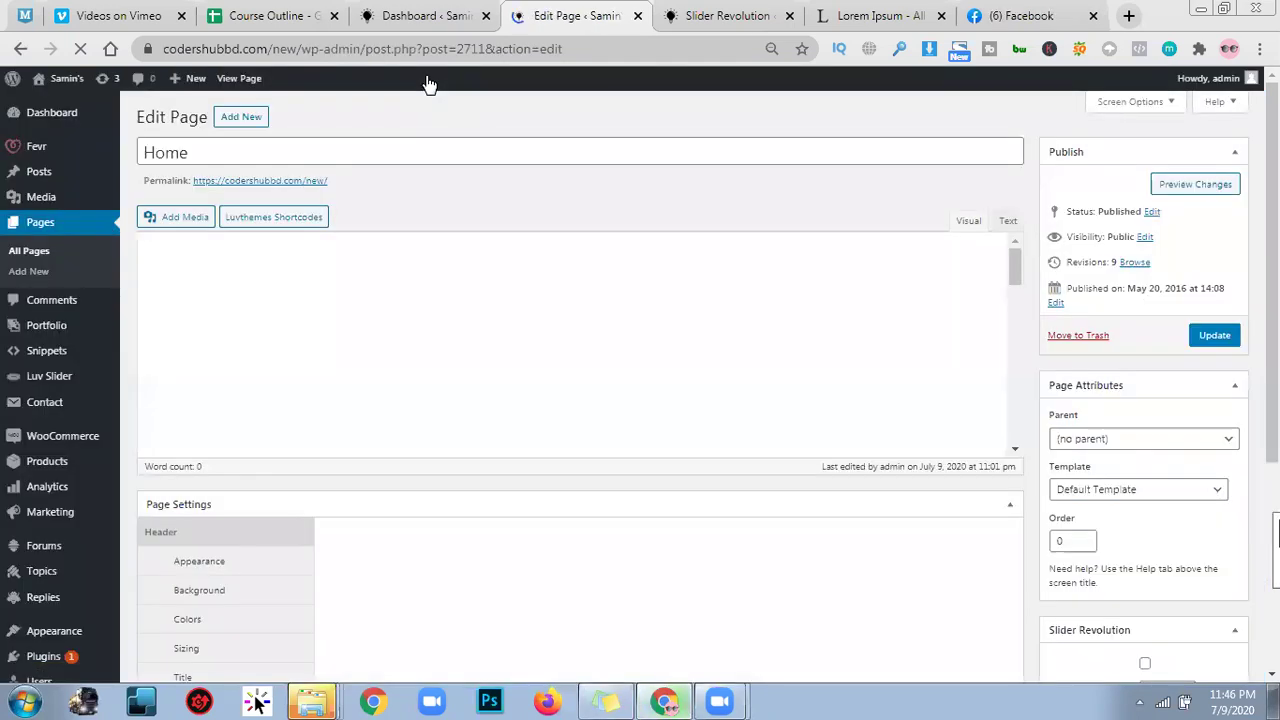
# Step: Examine the Home page's header appearance settings, including which sliders can be assigned to the page
pyautogui.scroll(-1, 407, 229)
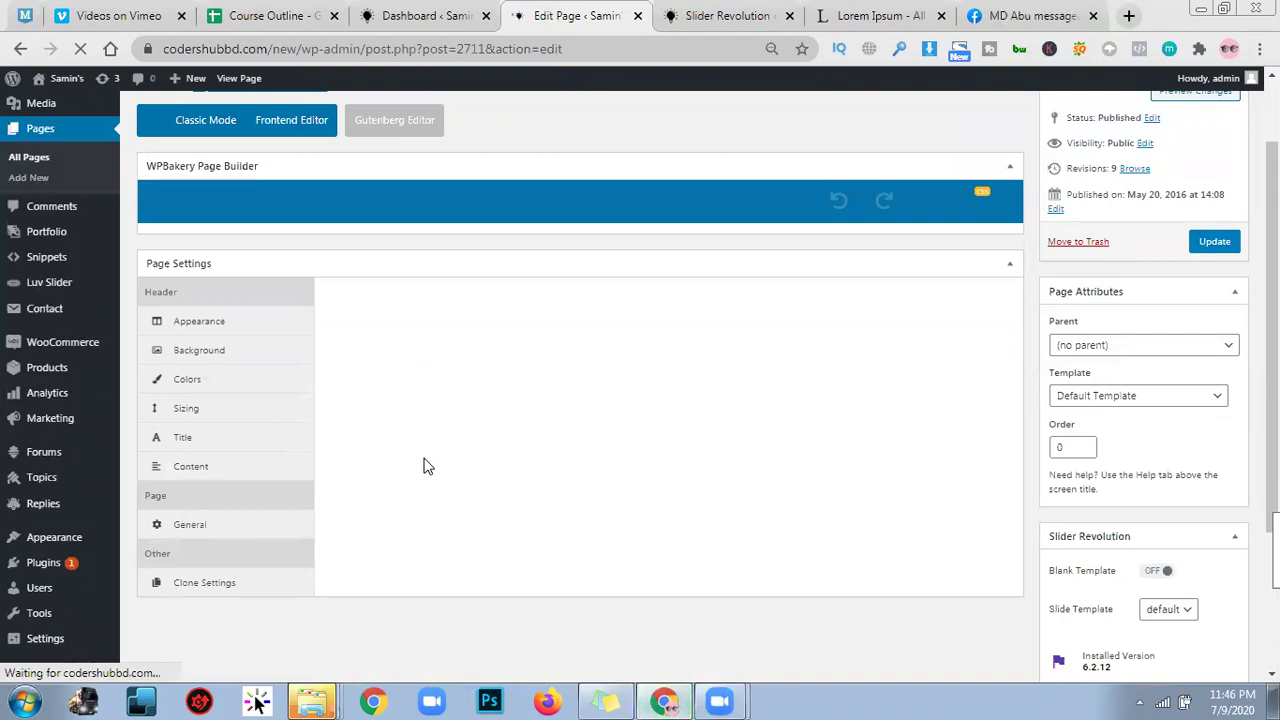
pyautogui.scroll(-15, 425, 466)
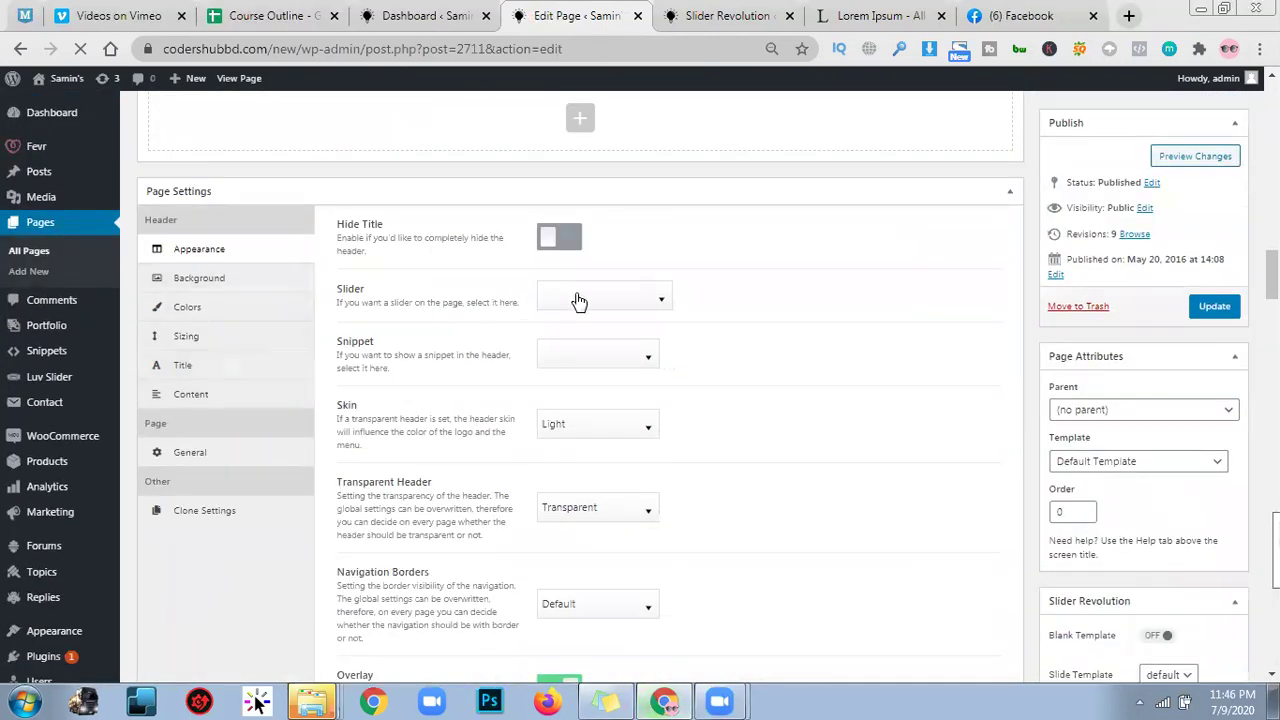
pyautogui.click(578, 301)
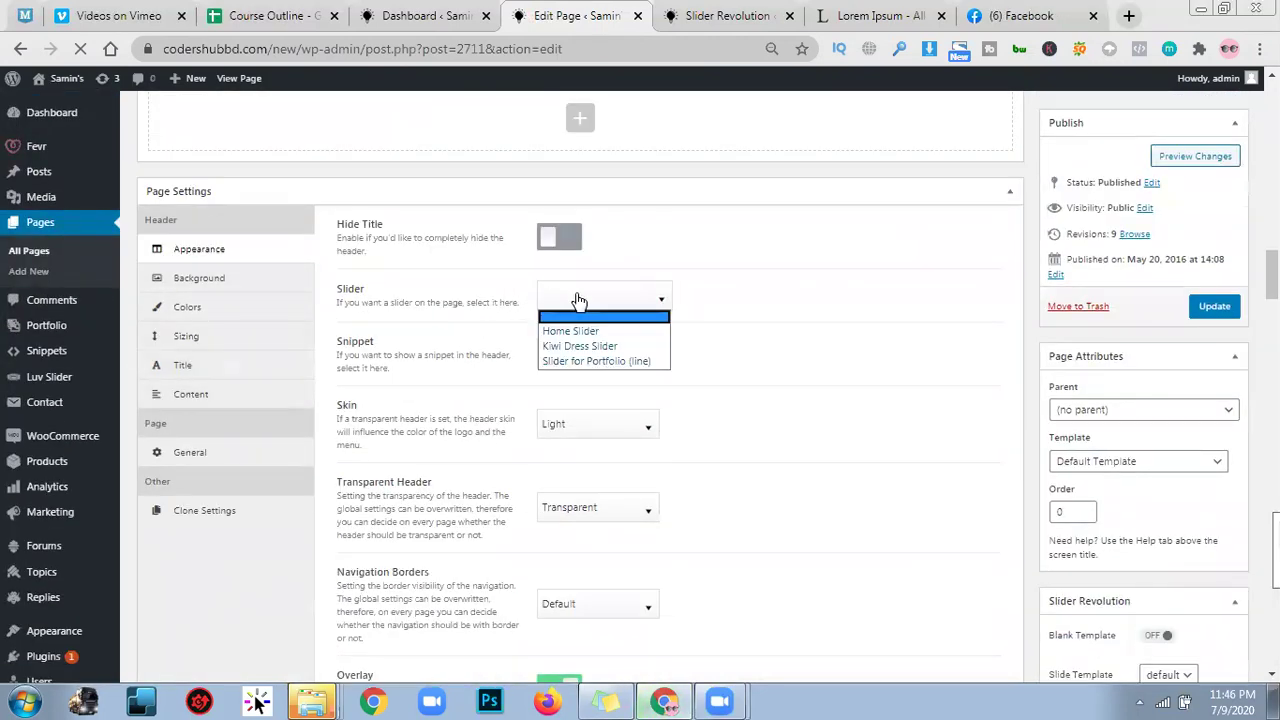
pyautogui.click(484, 9)
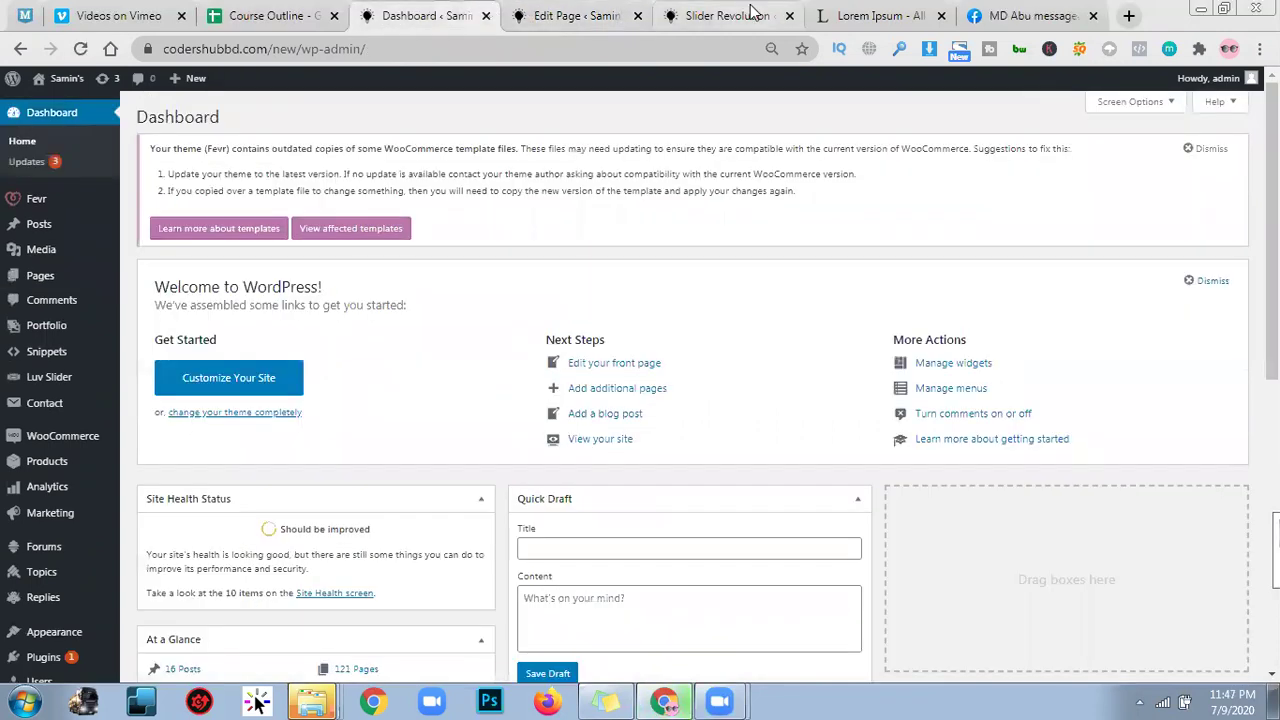
pyautogui.click(750, 12)
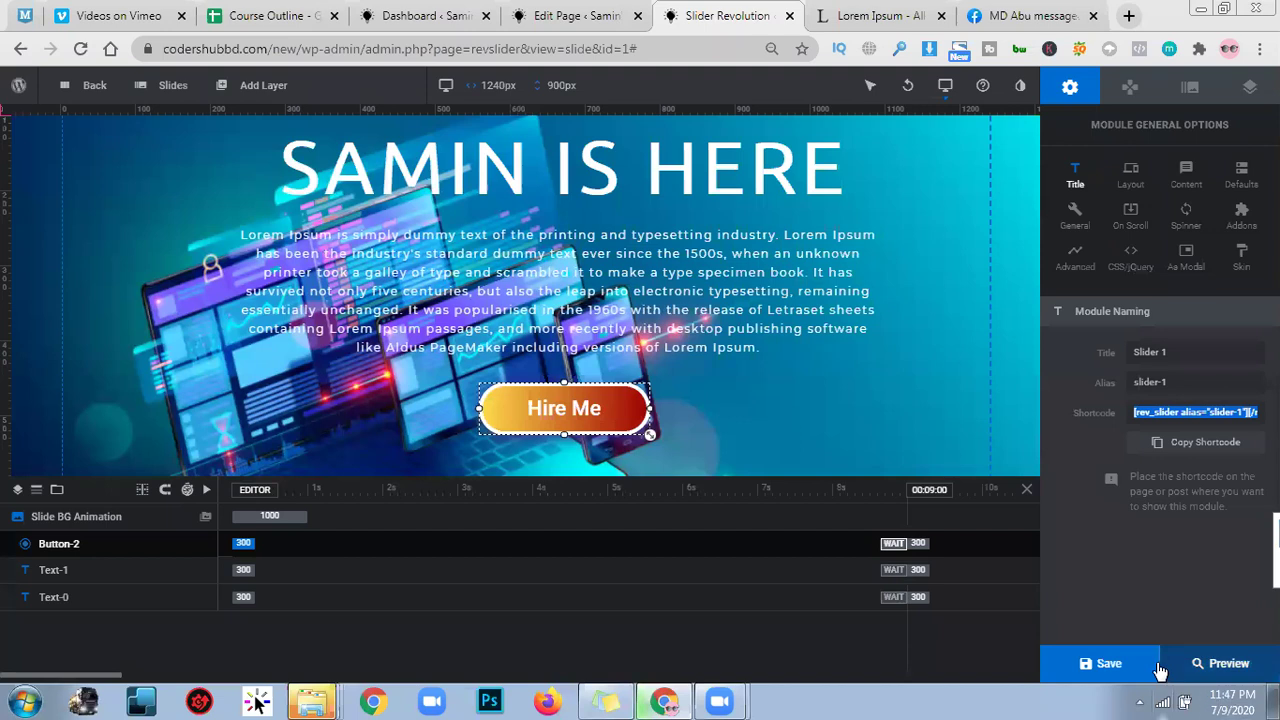
pyautogui.click(420, 16)
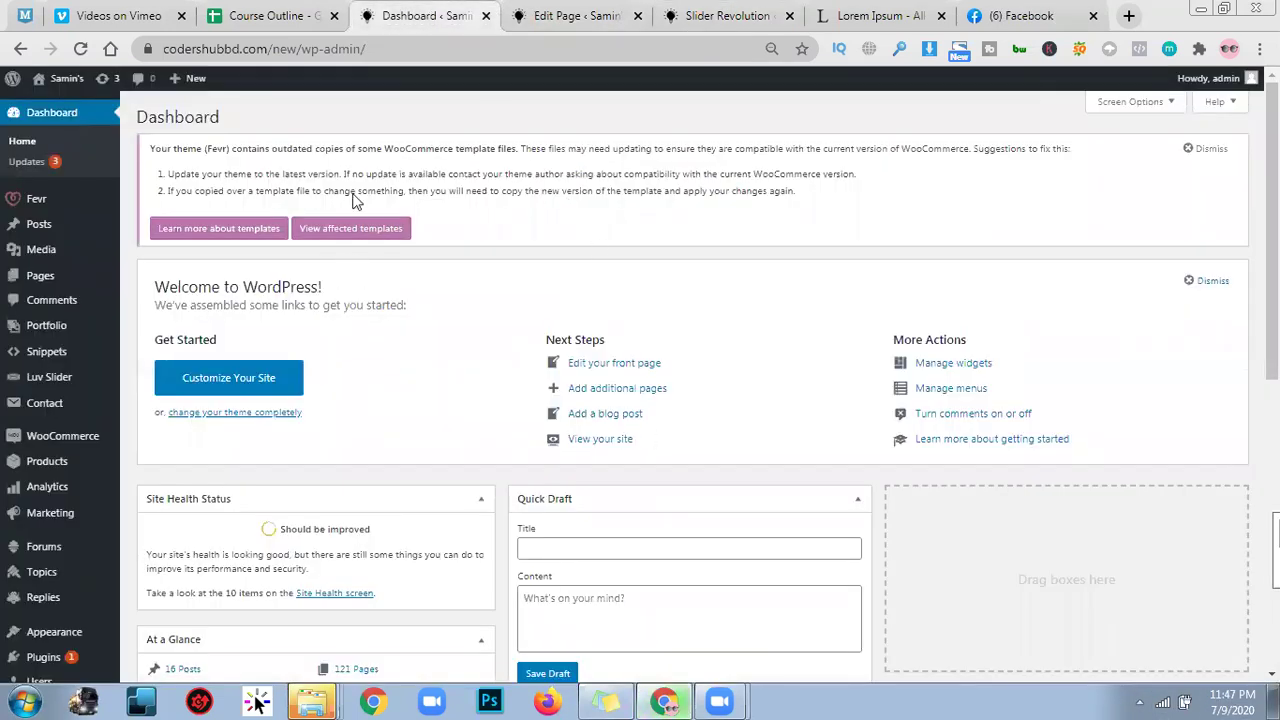
pyautogui.click(560, 14)
pyautogui.click(590, 302)
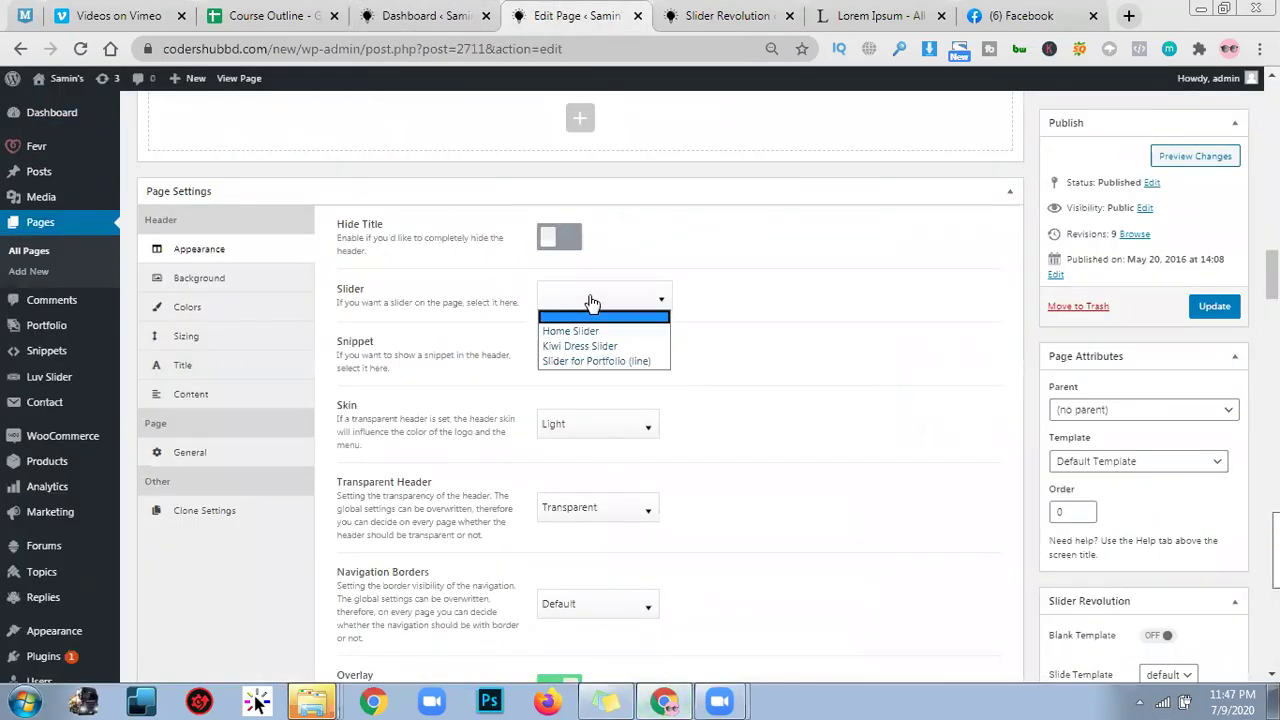
pyautogui.click(703, 337)
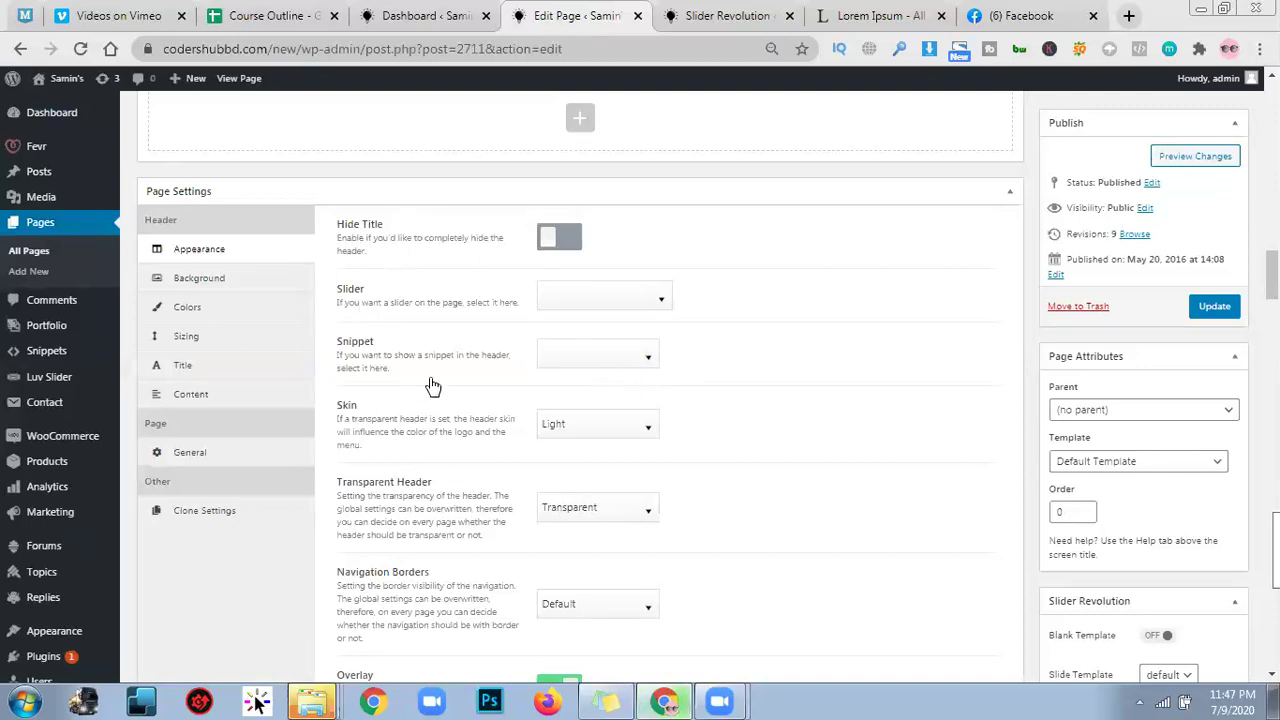
pyautogui.scroll(-1, 563, 463)
pyautogui.scroll(-6, 673, 508)
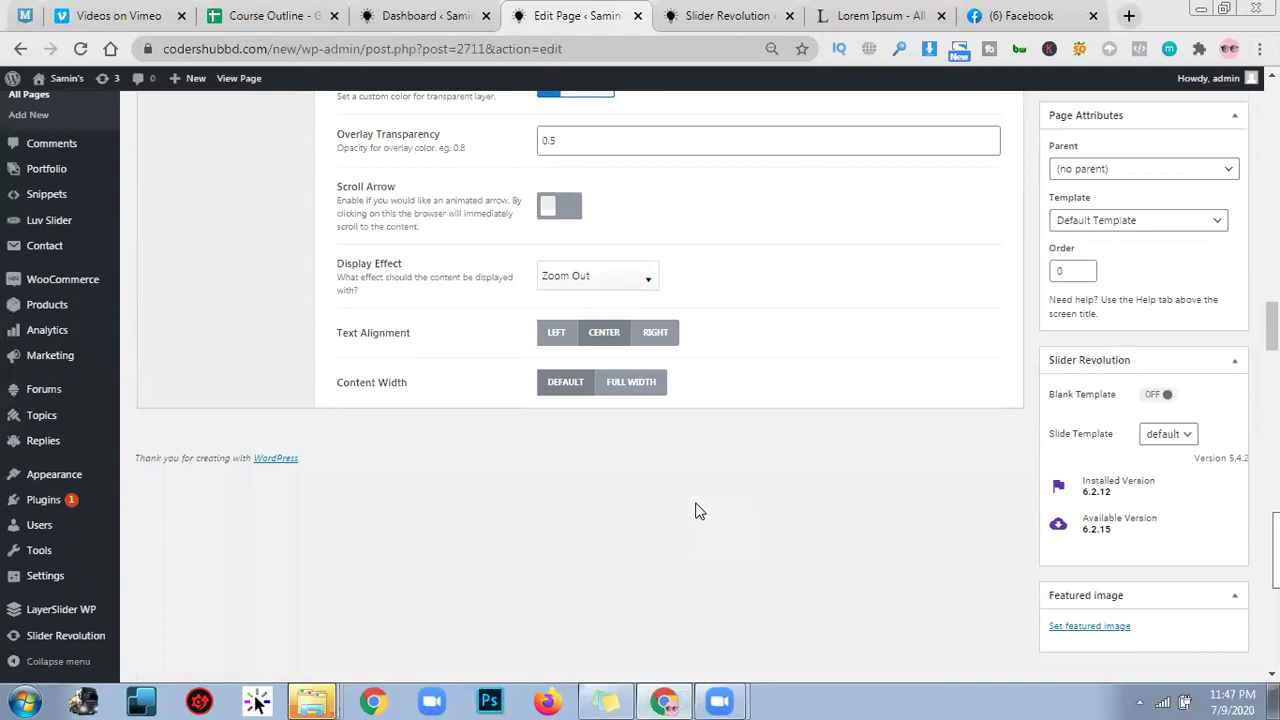
pyautogui.scroll(1, 699, 511)
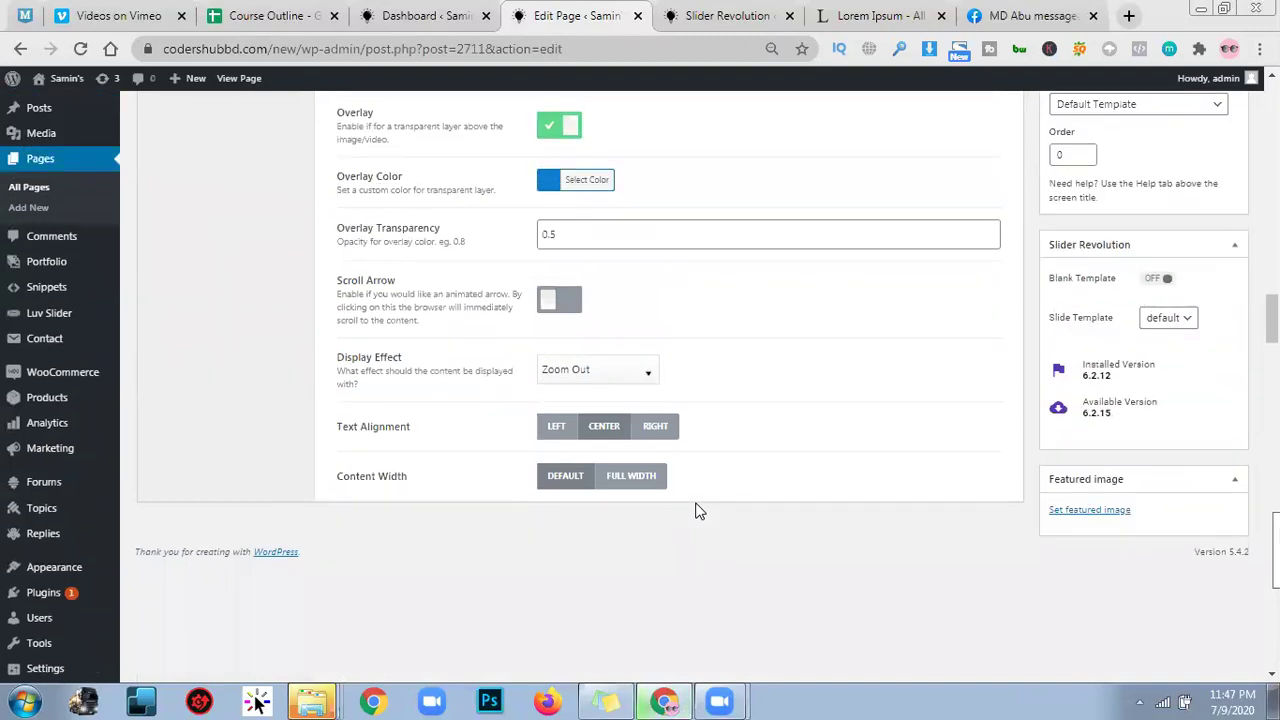
pyautogui.scroll(6, 699, 511)
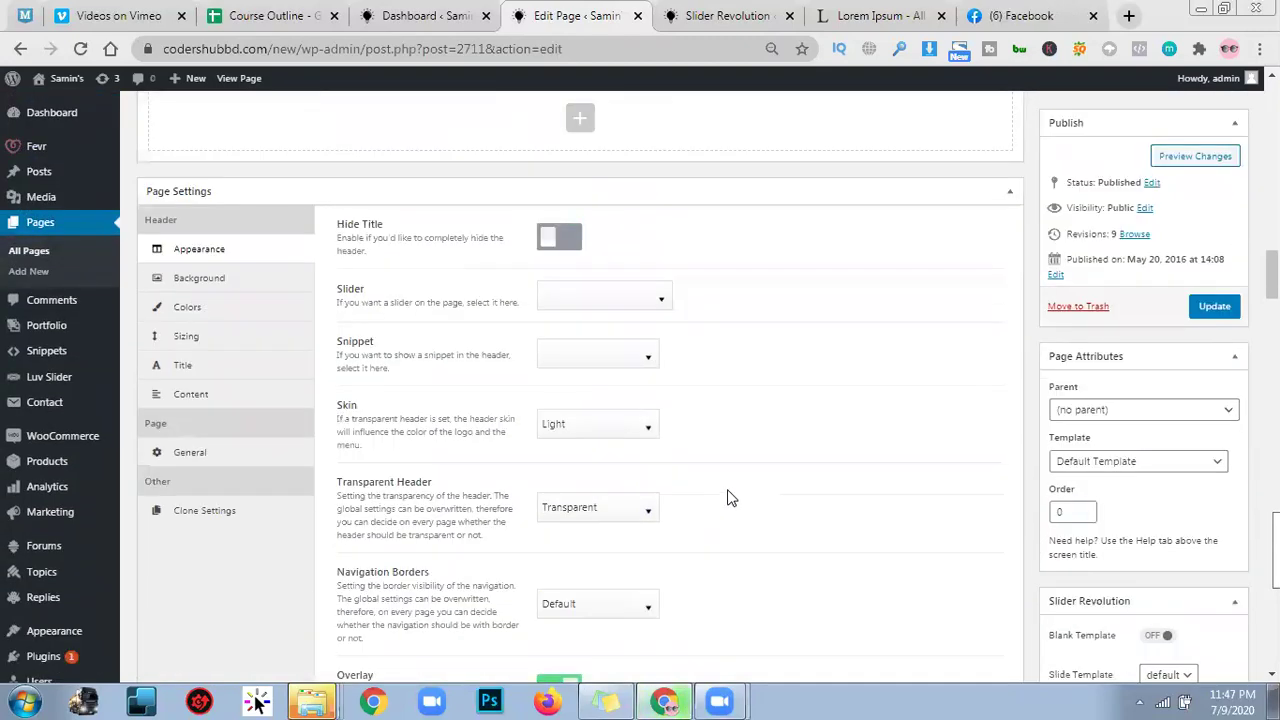
# Step: Check again which sliders the Home page's header Slider option offers, and look back over the page's builder content
pyautogui.click(651, 293)
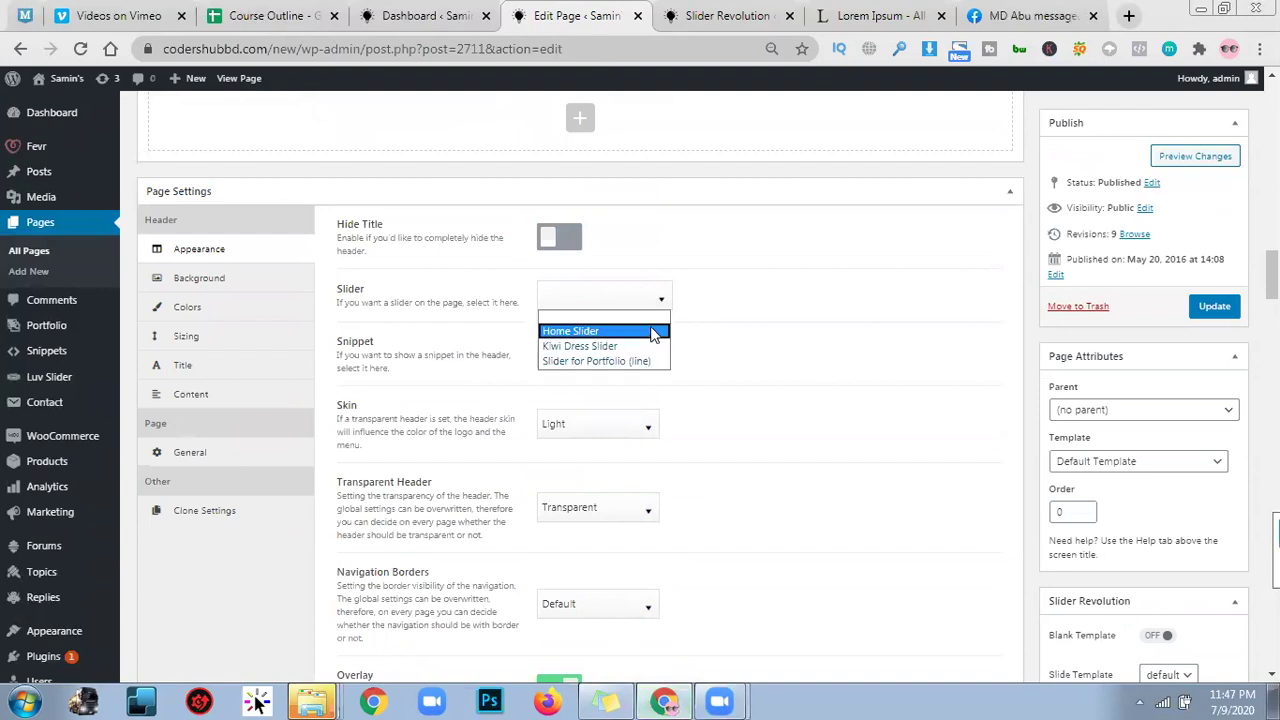
pyautogui.click(755, 343)
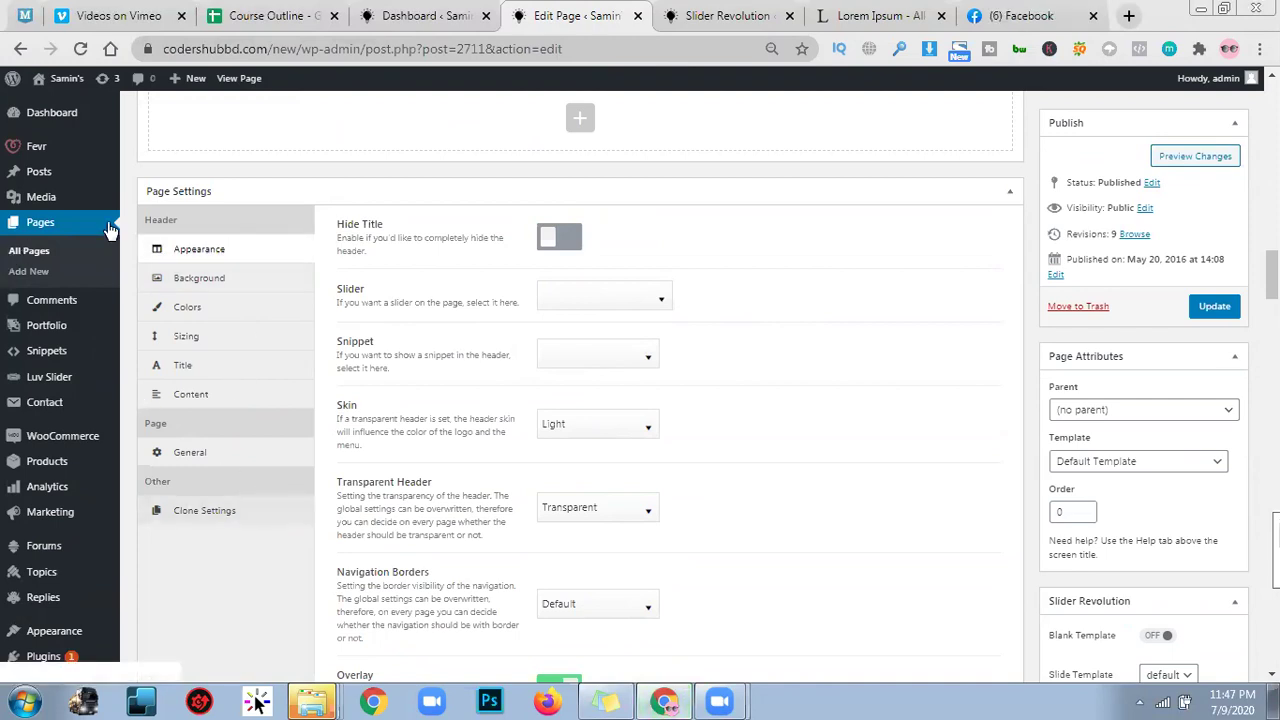
pyautogui.scroll(4, 80, 150)
pyautogui.click(420, 15)
pyautogui.click(585, 15)
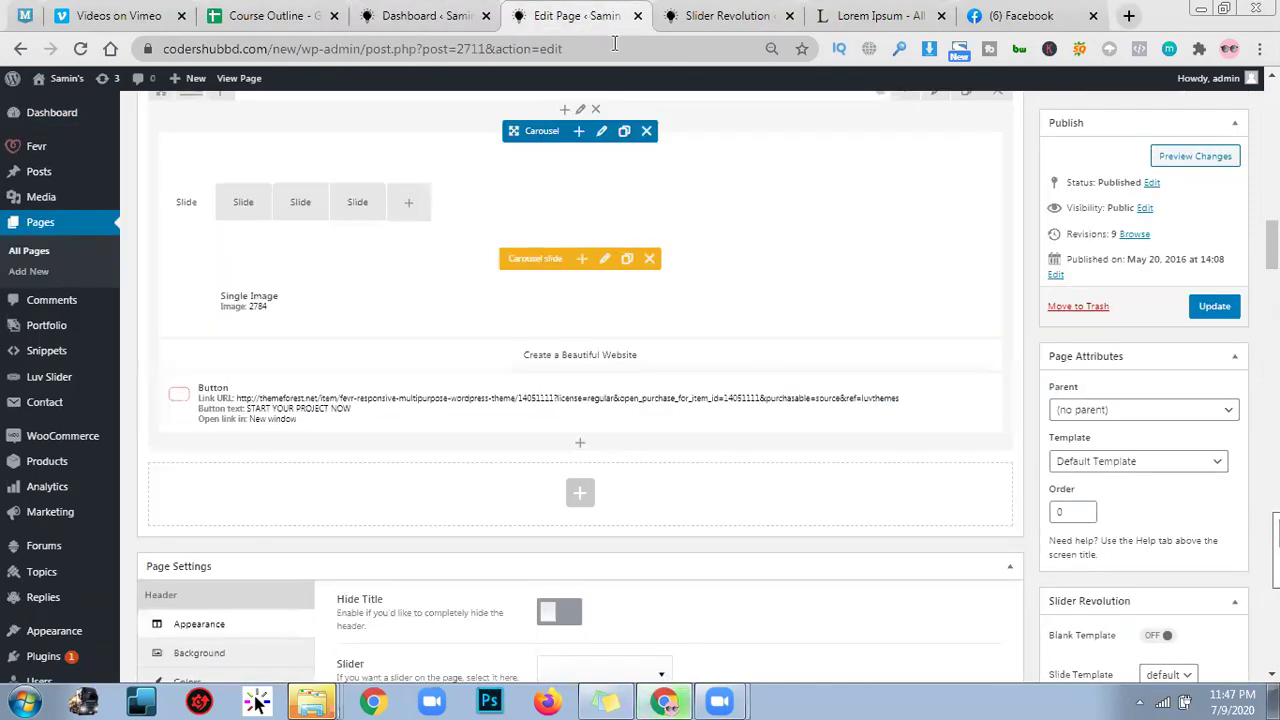
pyautogui.scroll(10, 1018, 467)
pyautogui.scroll(2, 671, 423)
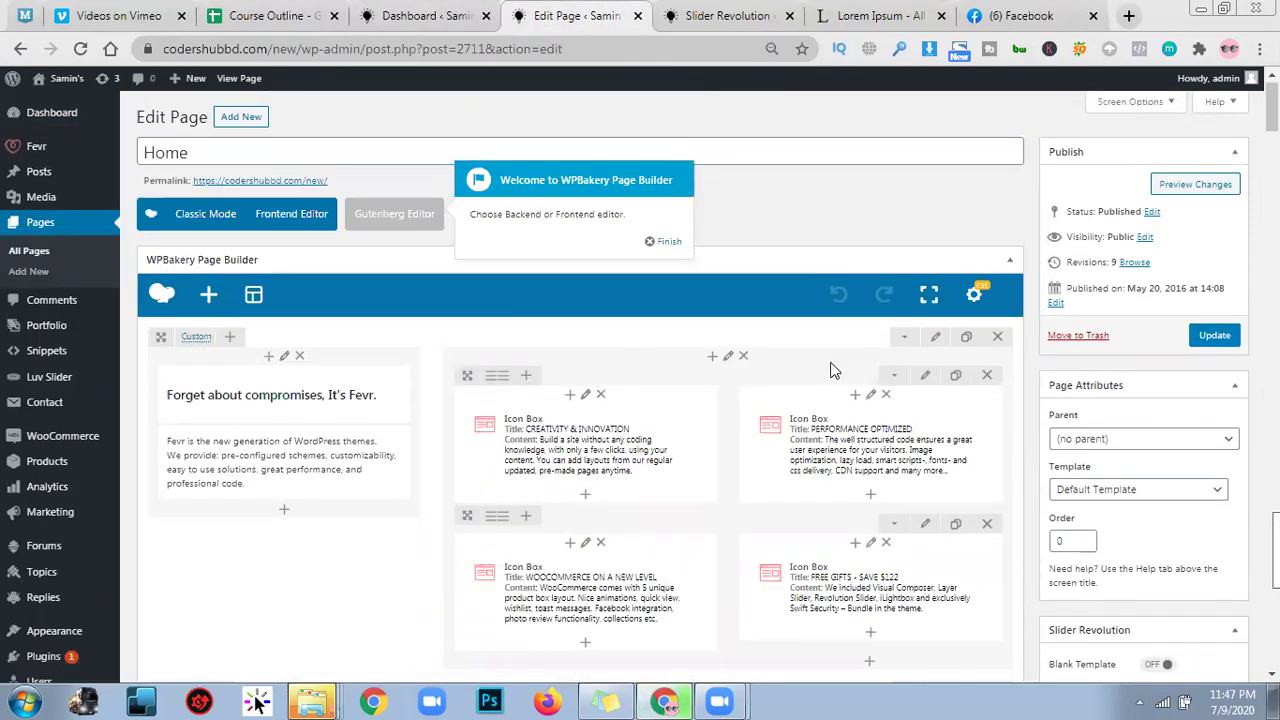
# Step: Add an empty row after the last row of the Home page's WPBakery content
pyautogui.scroll(-20, 832, 400)
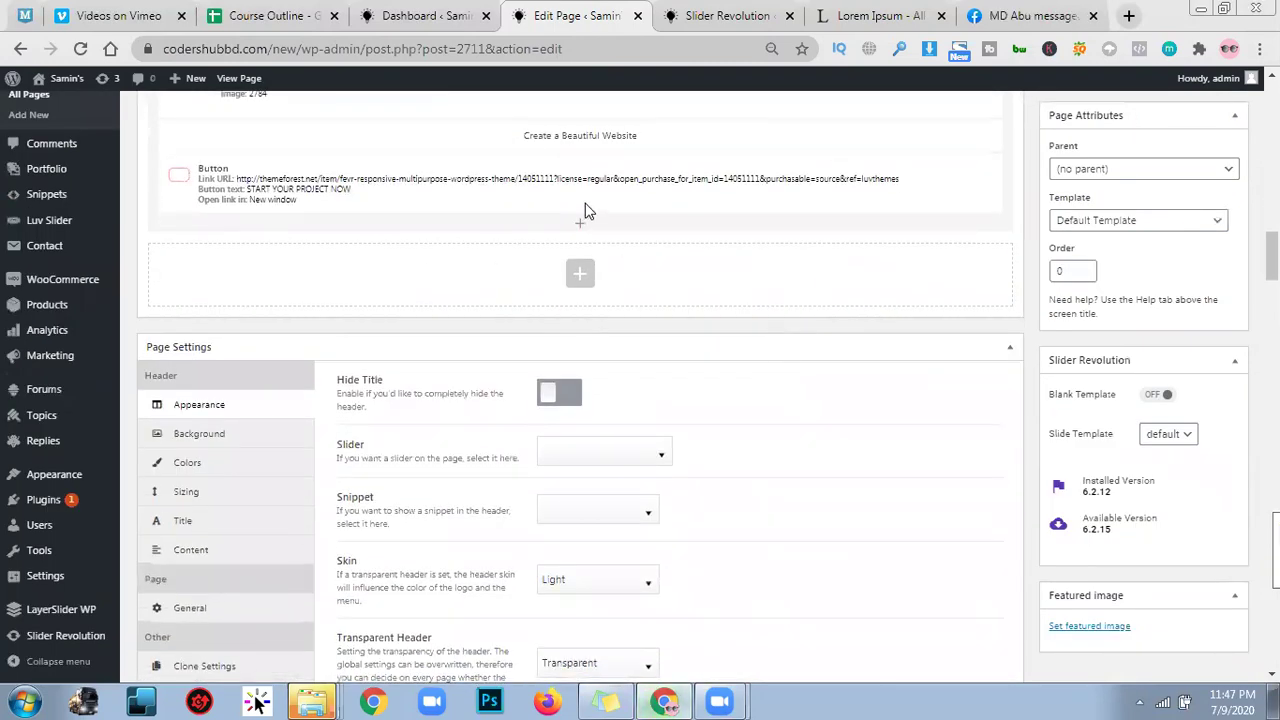
pyautogui.click(573, 285)
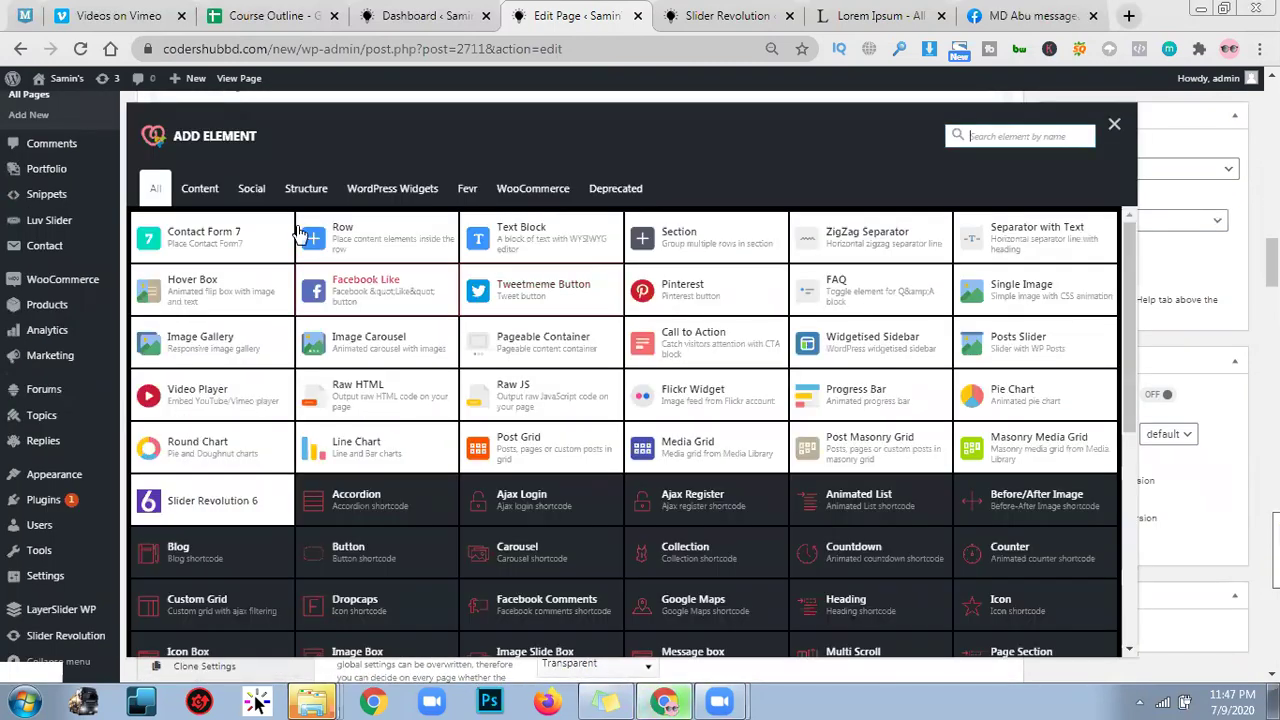
pyautogui.click(405, 246)
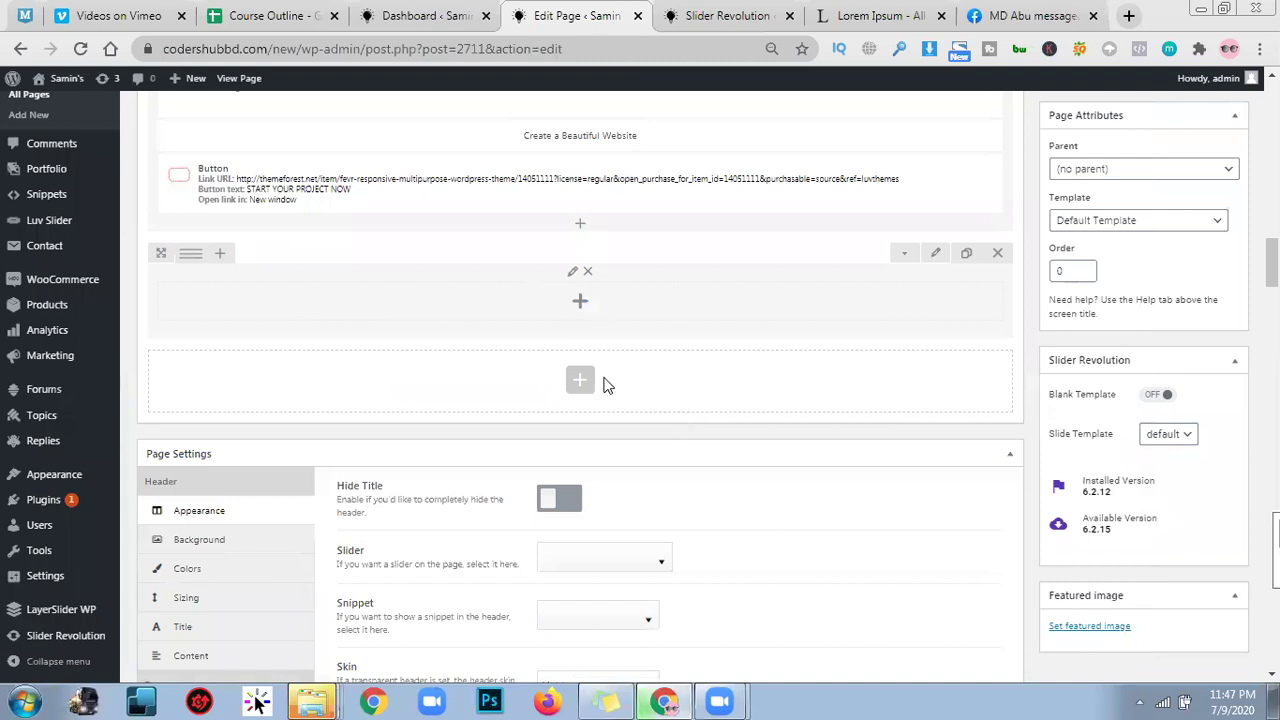
# Step: Insert a Slider Revolution 6 element into the new empty row, using the Slider 1 module
pyautogui.click(582, 306)
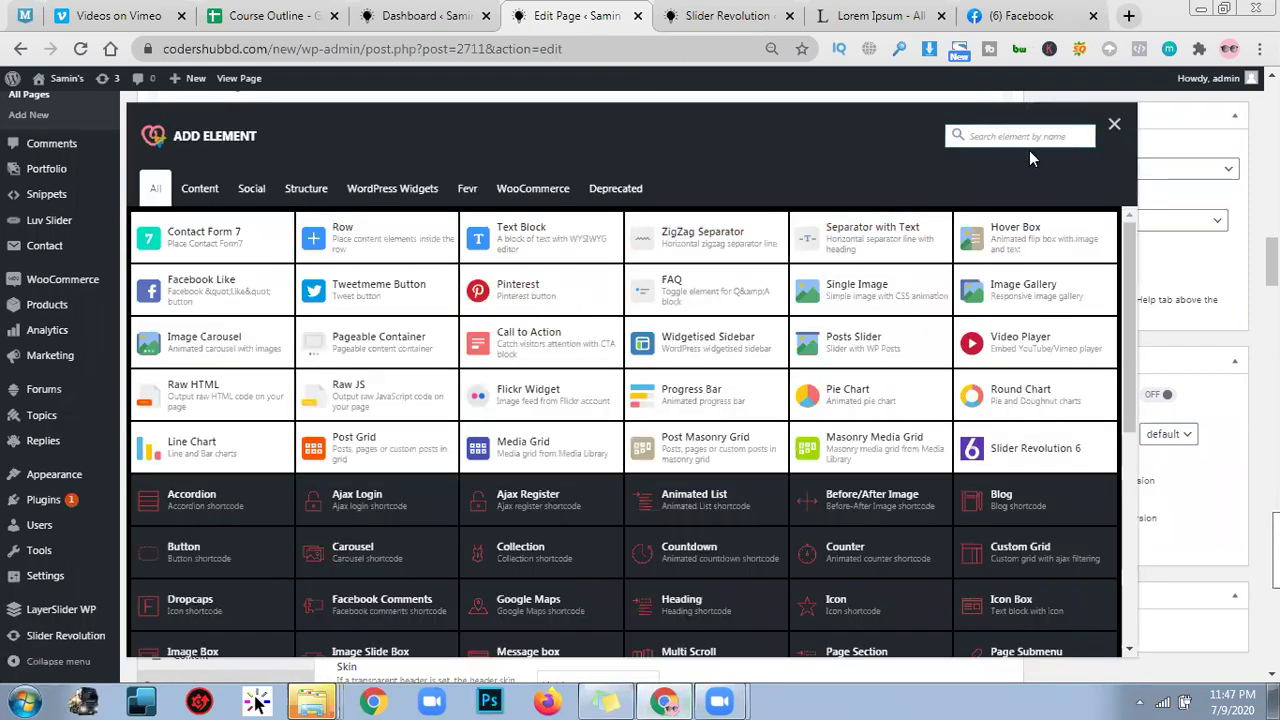
pyautogui.click(1029, 150)
pyautogui.write('slider')
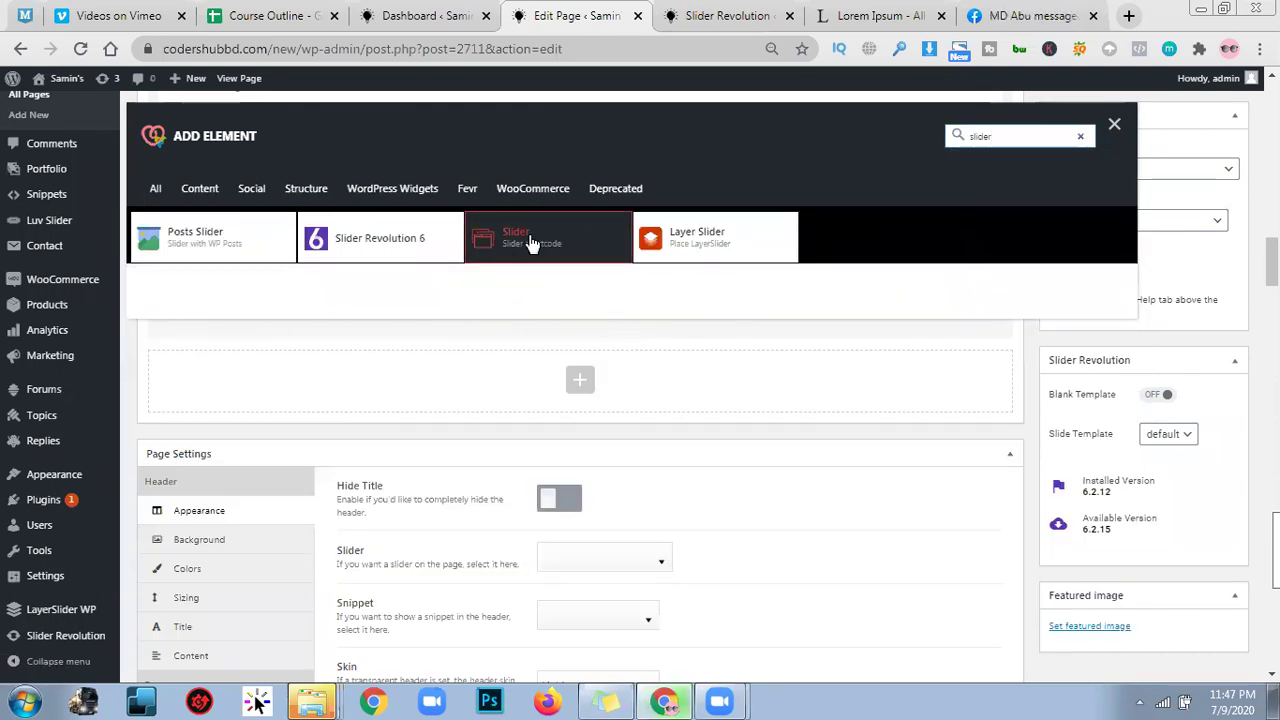
pyautogui.click(397, 243)
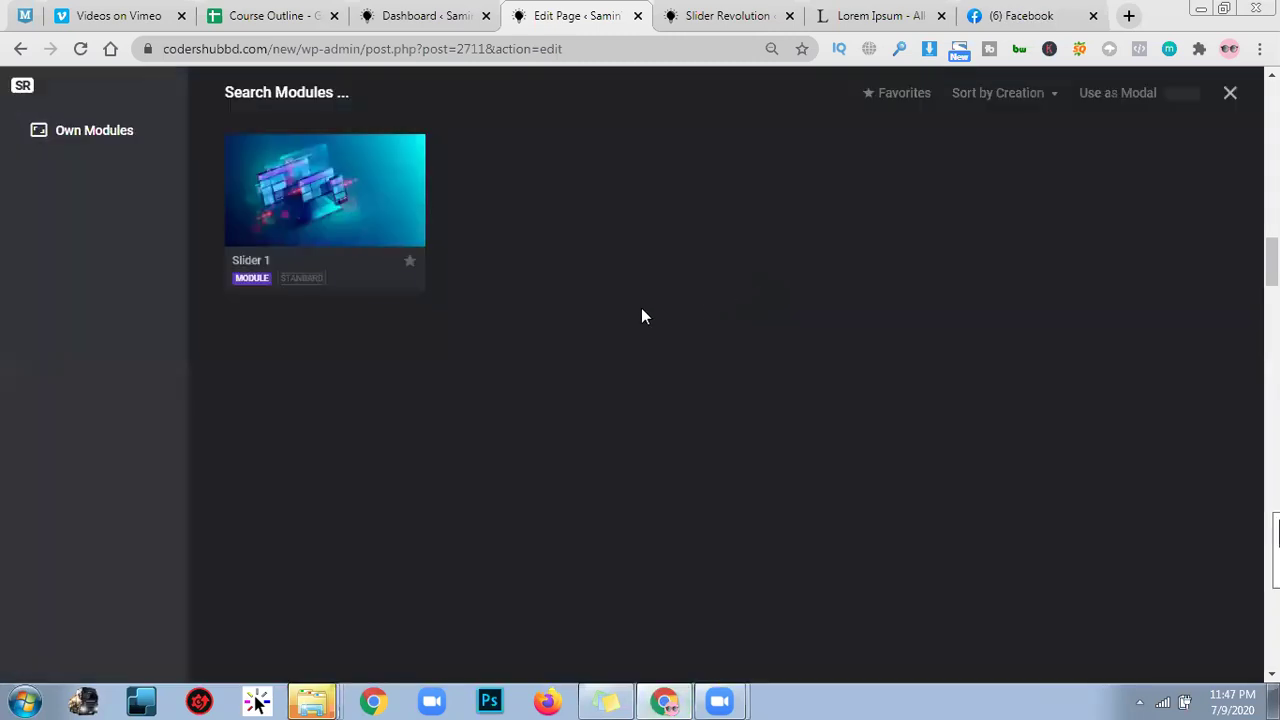
pyautogui.moveTo(364, 243)
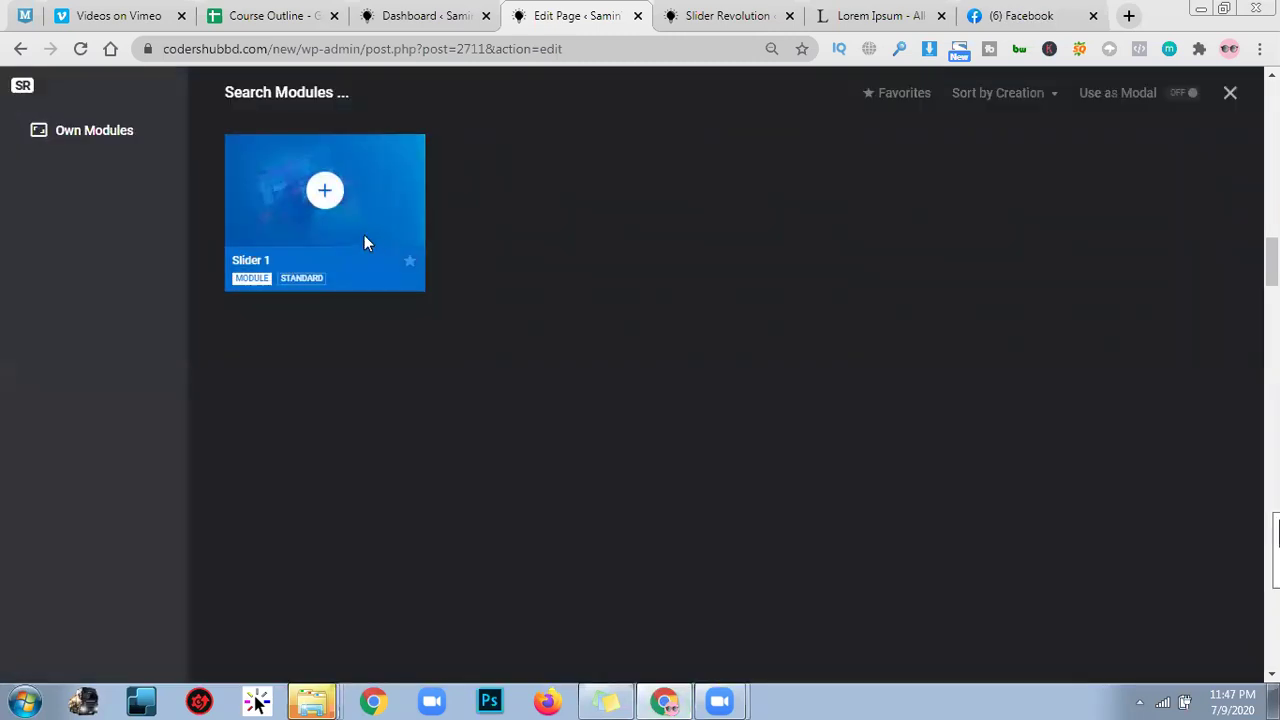
pyautogui.click(338, 194)
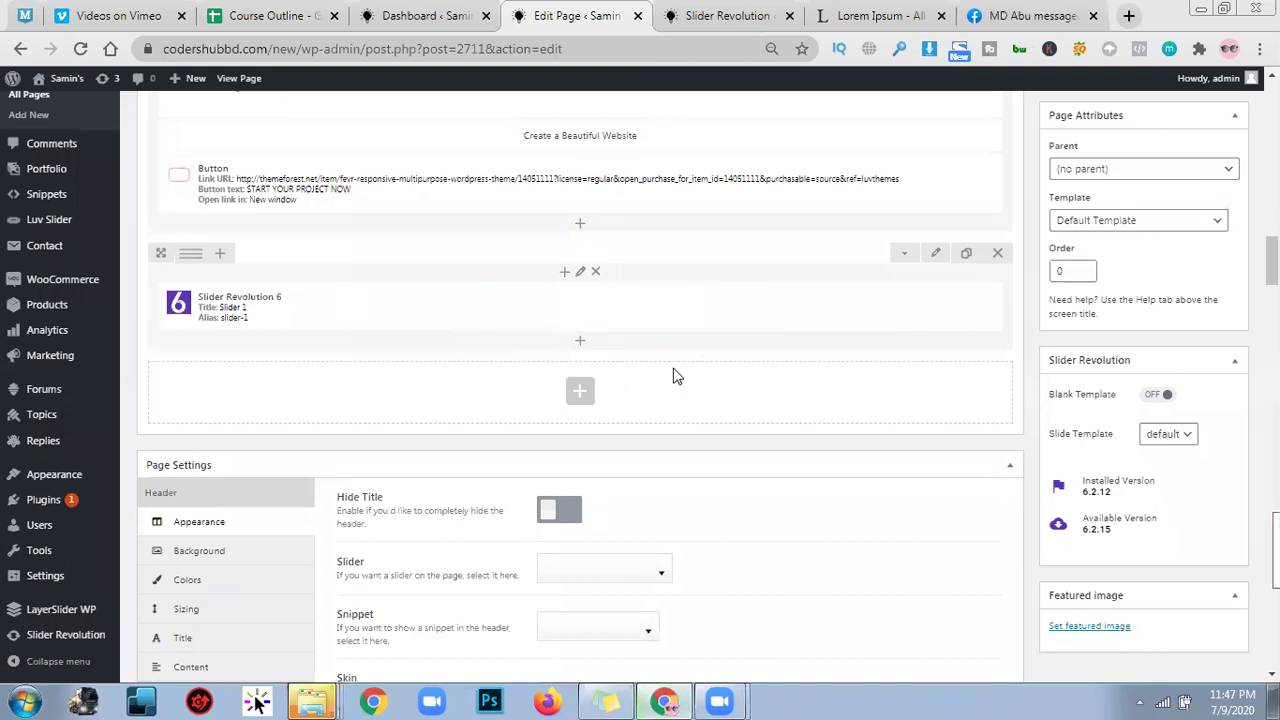
# Step: Open the embedded slider's editor in a separate tab, and return to the Home page editor to review the slider row's placement
pyautogui.scroll(4, 1200, 251)
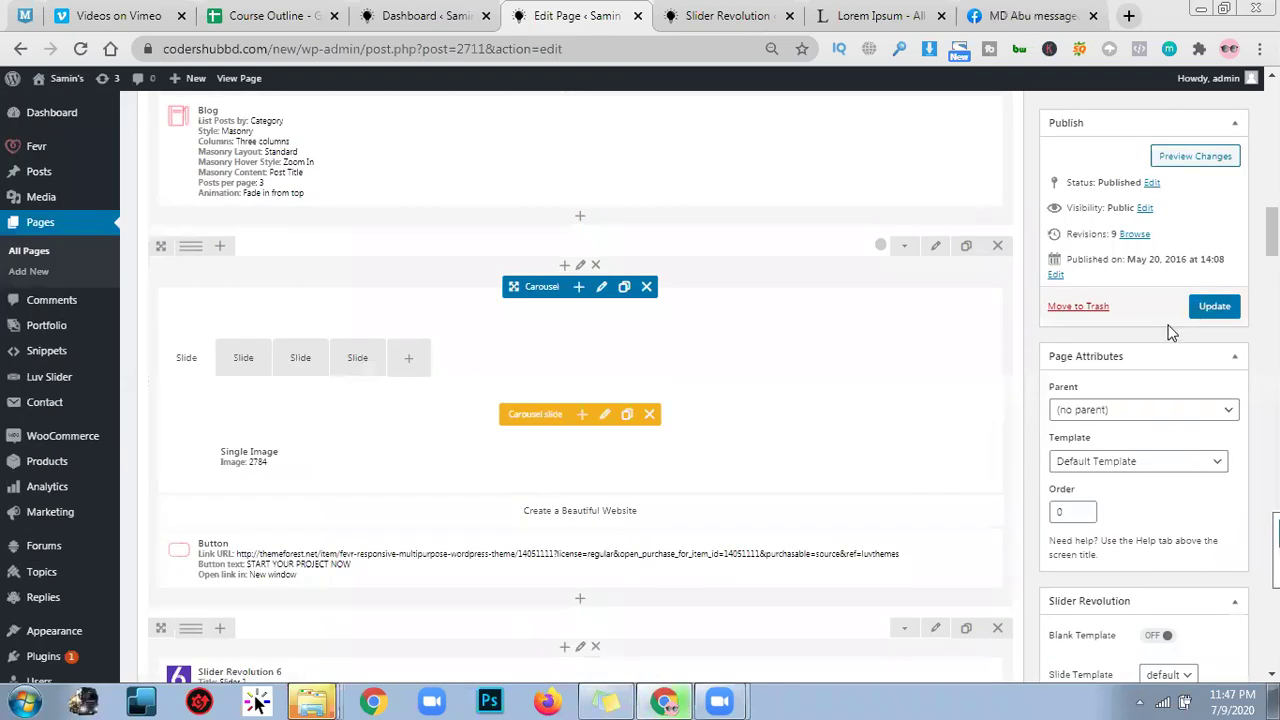
pyautogui.scroll(-4, 969, 394)
pyautogui.moveTo(600, 308)
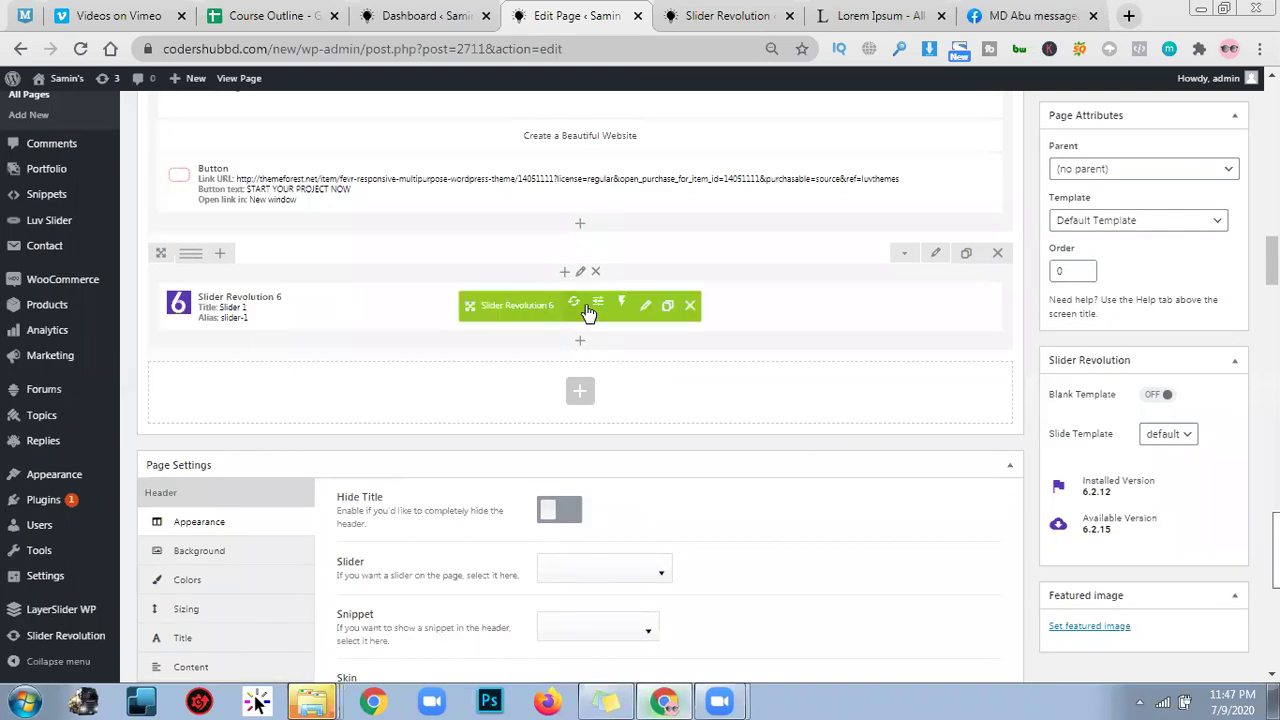
pyautogui.click(647, 306)
pyautogui.click(540, 16)
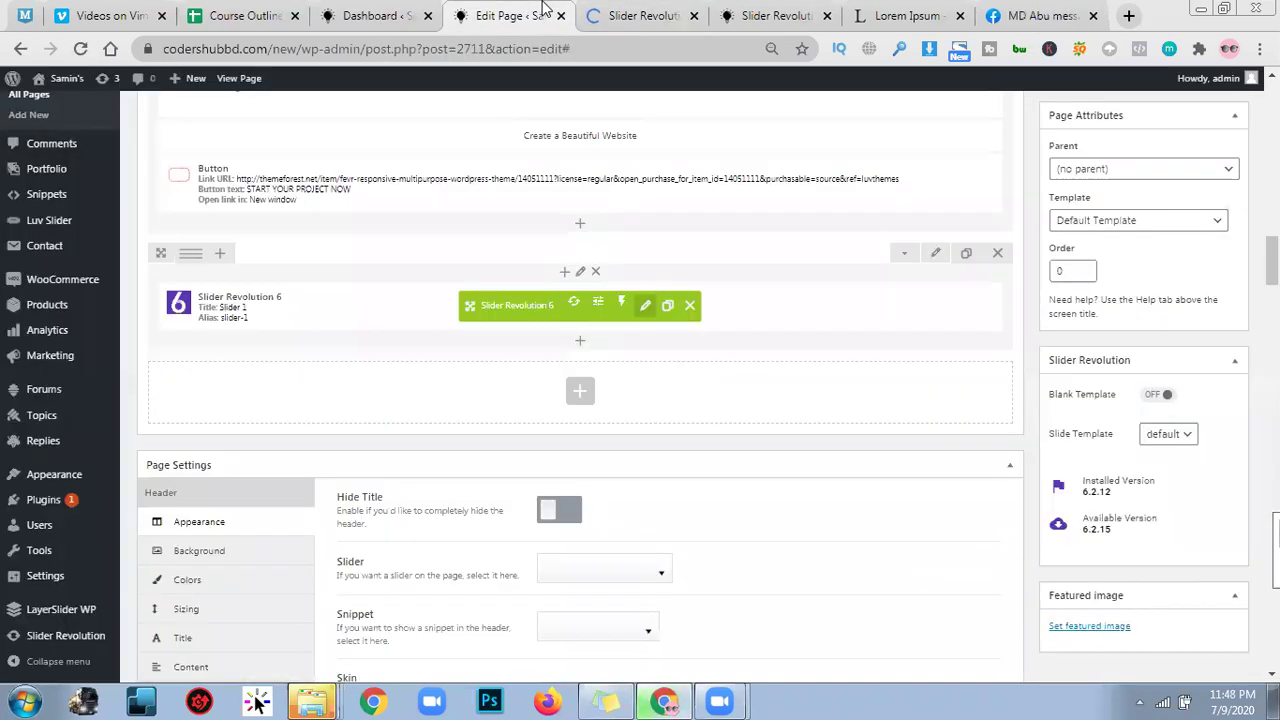
pyautogui.scroll(8, 651, 366)
pyautogui.scroll(-8, 791, 455)
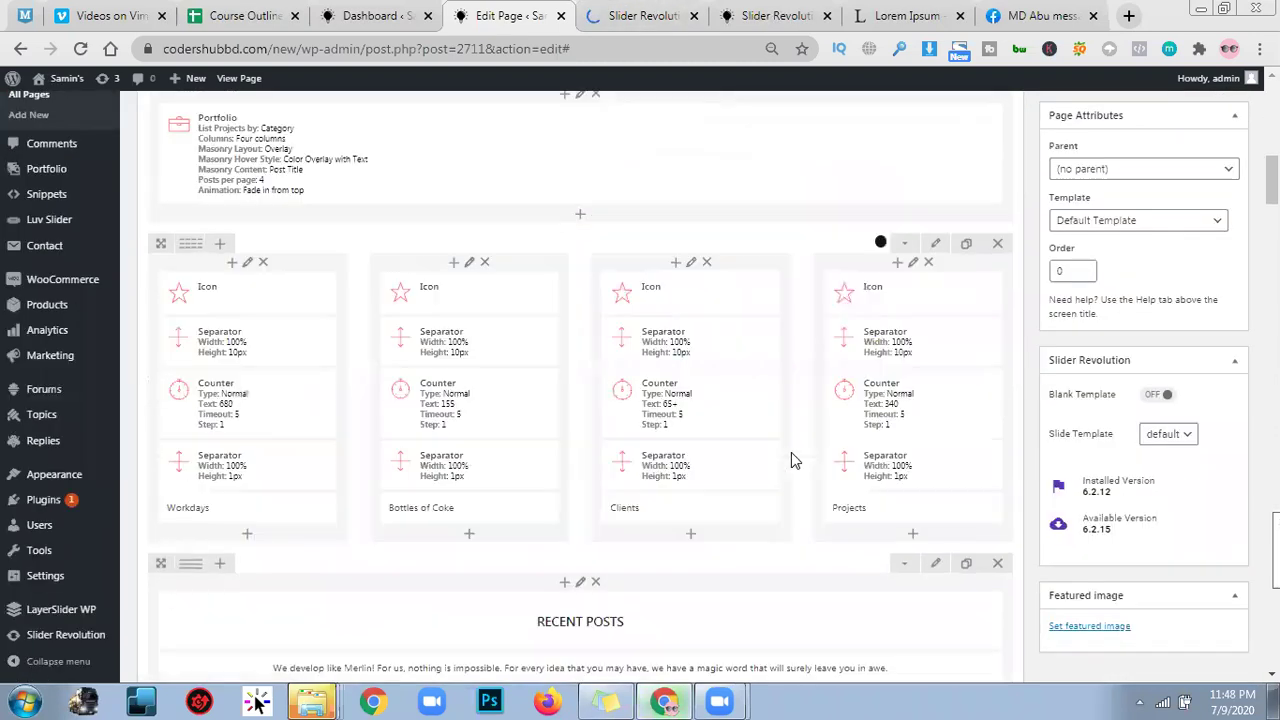
pyautogui.moveTo(570, 408)
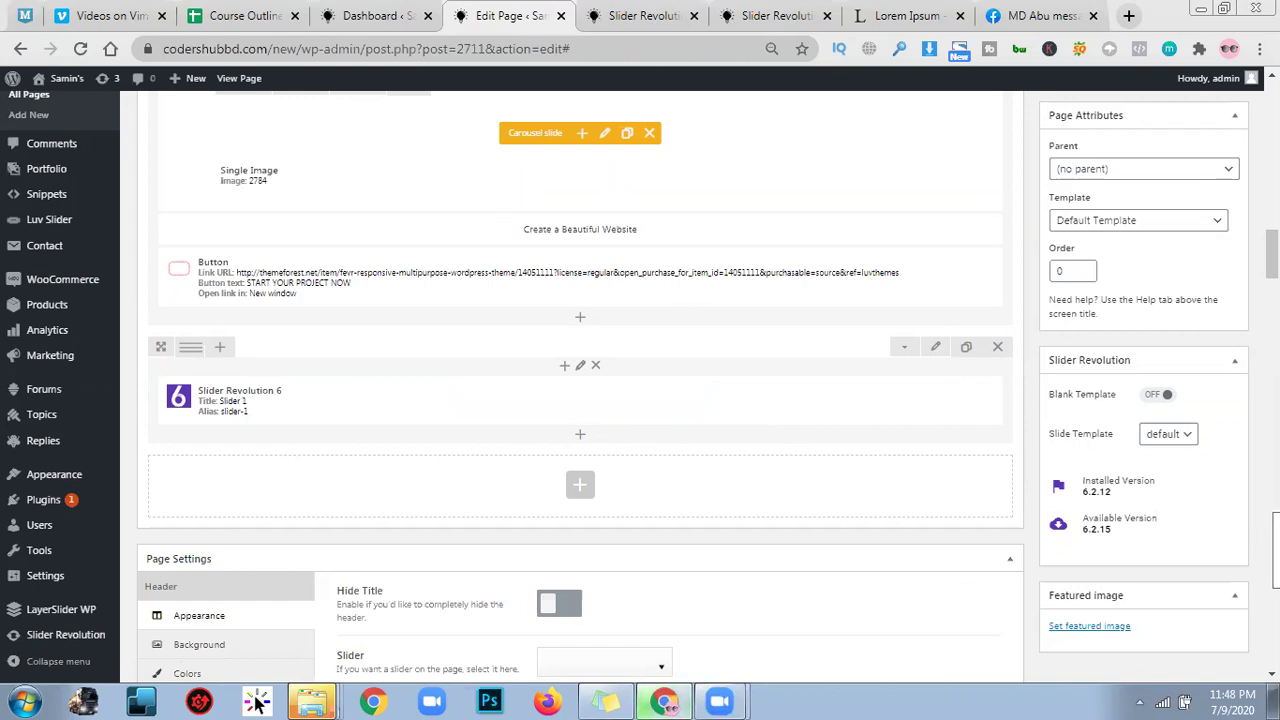
# Step: Update the Home page and close the extra Slider Revolution editor tab
pyautogui.scroll(10, 1150, 350)
pyautogui.click(1218, 338)
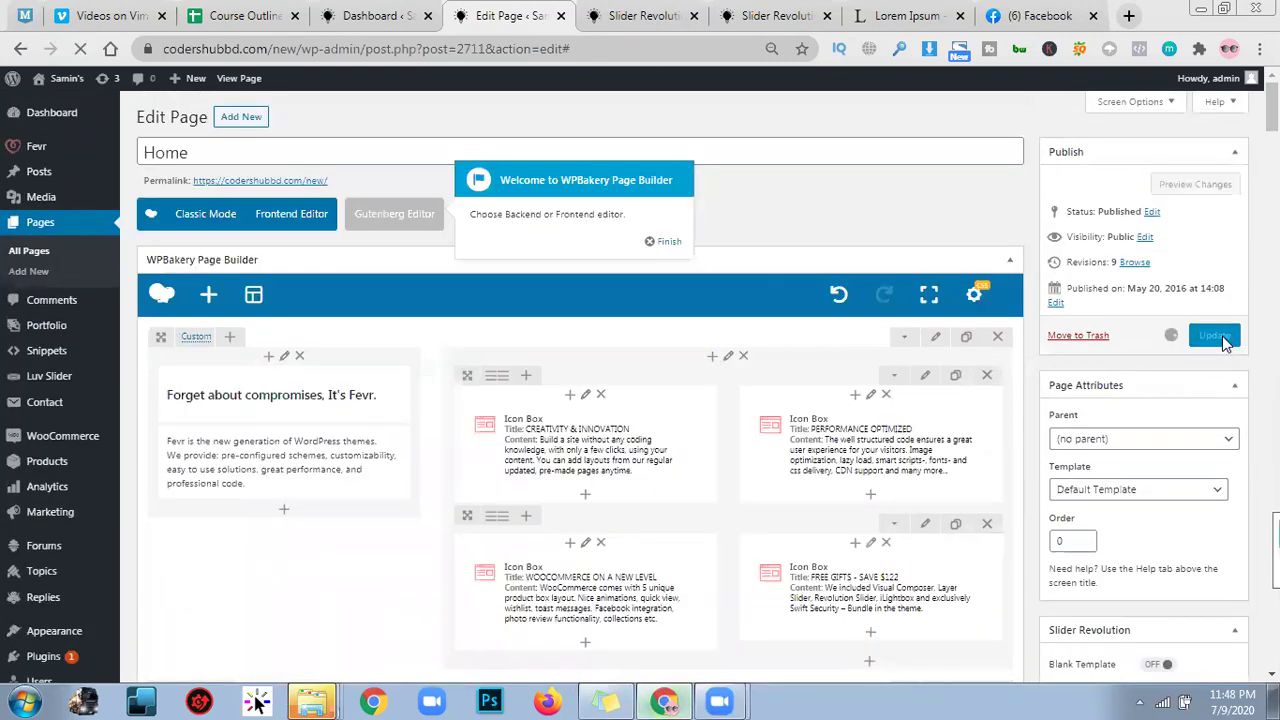
pyautogui.click(650, 15)
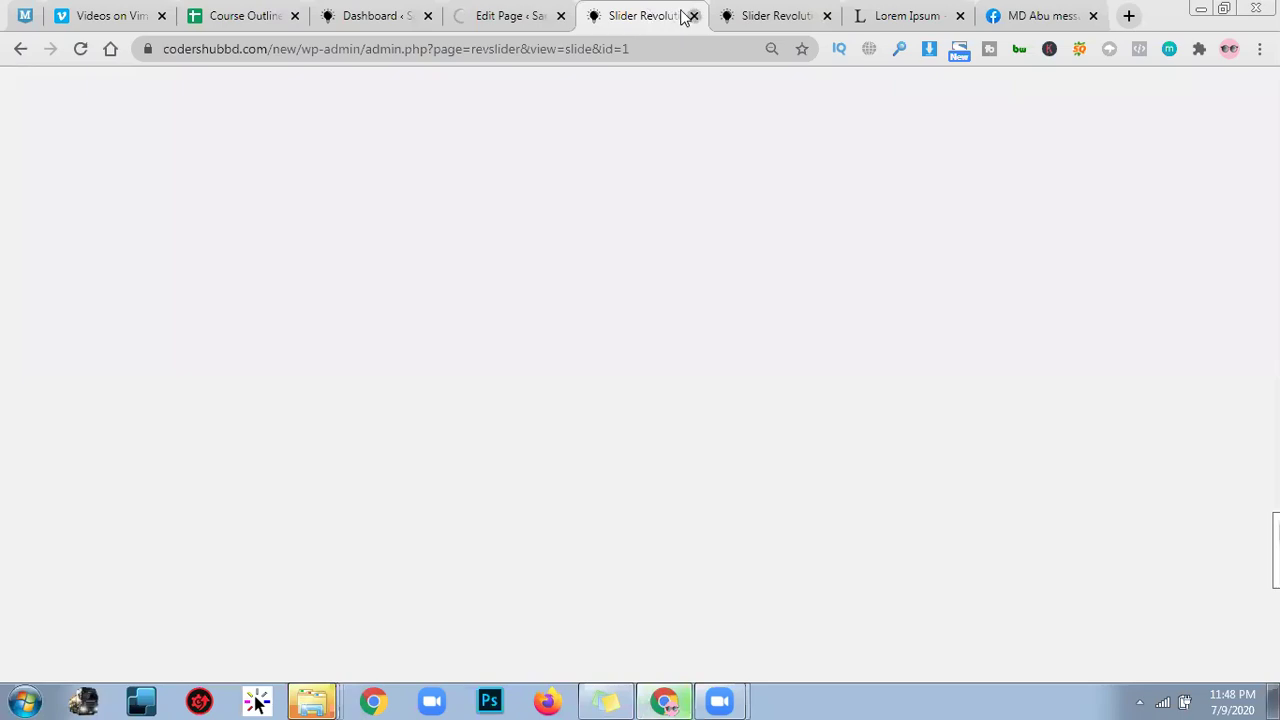
pyautogui.click(692, 16)
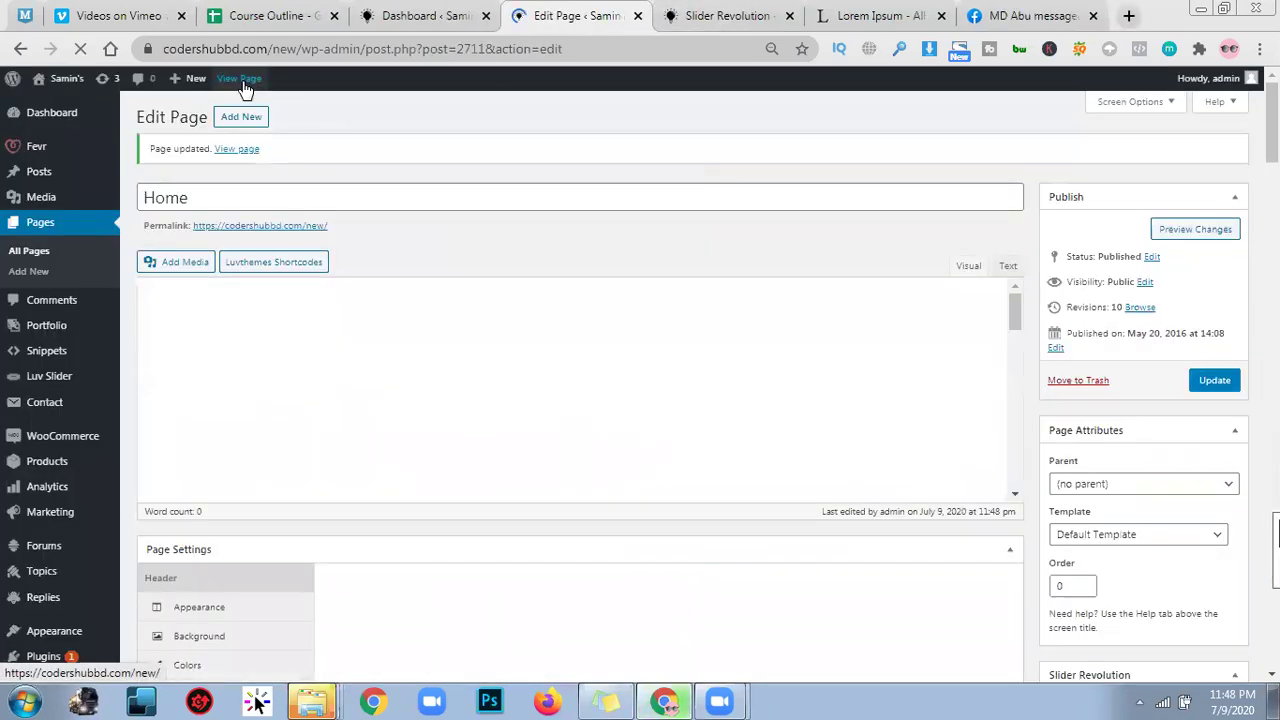
# Step: View the published Home page and find the embedded slider near the end of the page
pyautogui.click(241, 80)
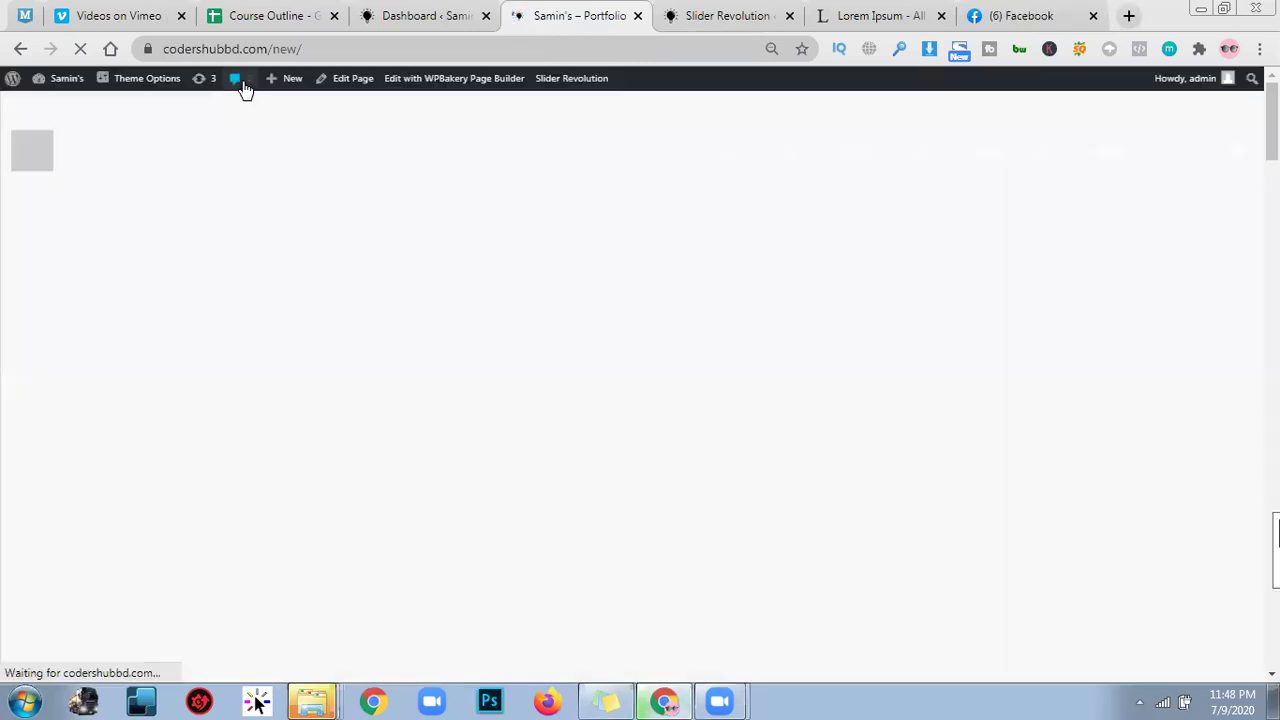
pyautogui.moveTo(735, 203)
pyautogui.scroll(-10, 737, 222)
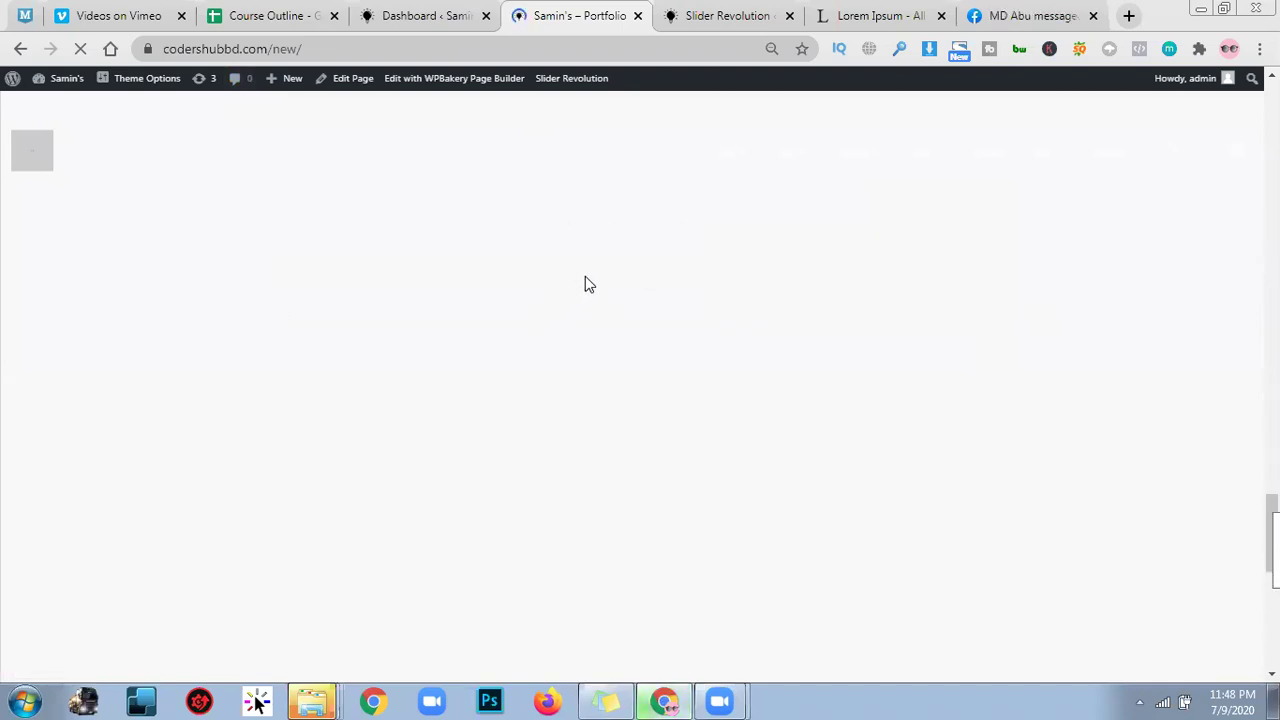
pyautogui.scroll(2, 615, 272)
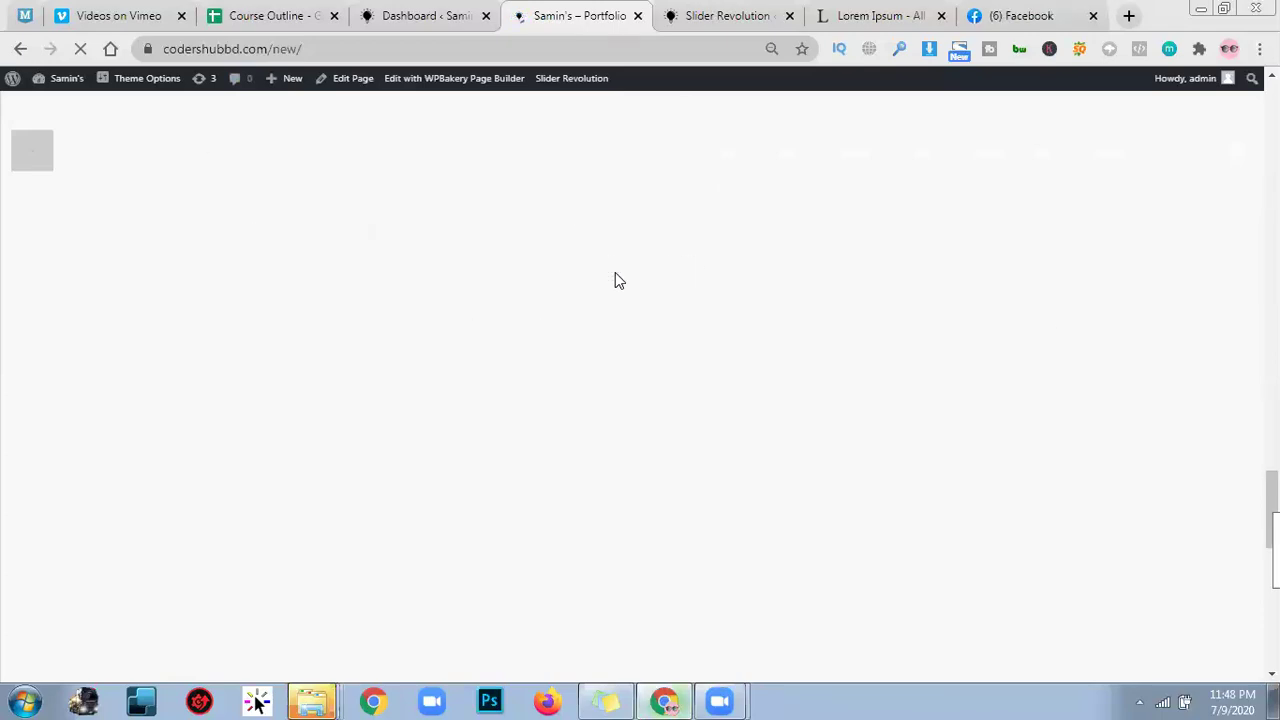
pyautogui.scroll(2, 615, 281)
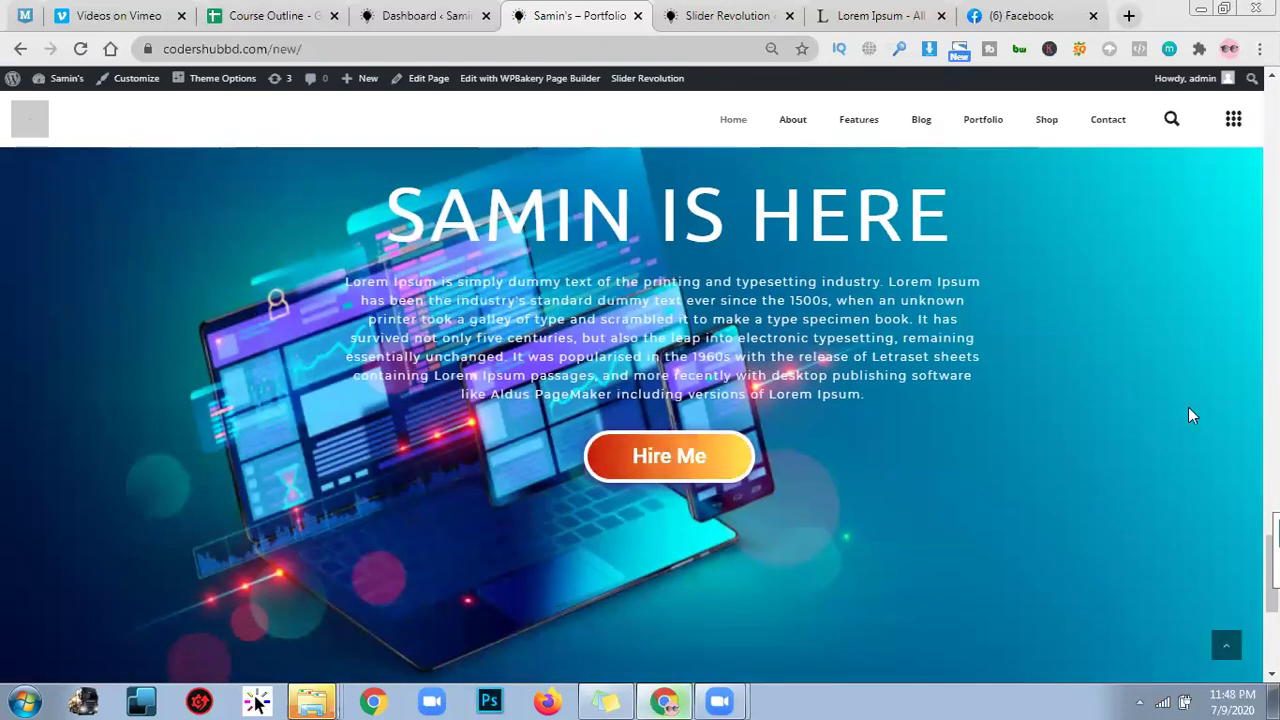
# Step: Examine the live slider's background, headline, paragraph and "Hire Me" button, including the button's hover style
pyautogui.scroll(-2, 1076, 400)
pyautogui.scroll(3, 1076, 400)
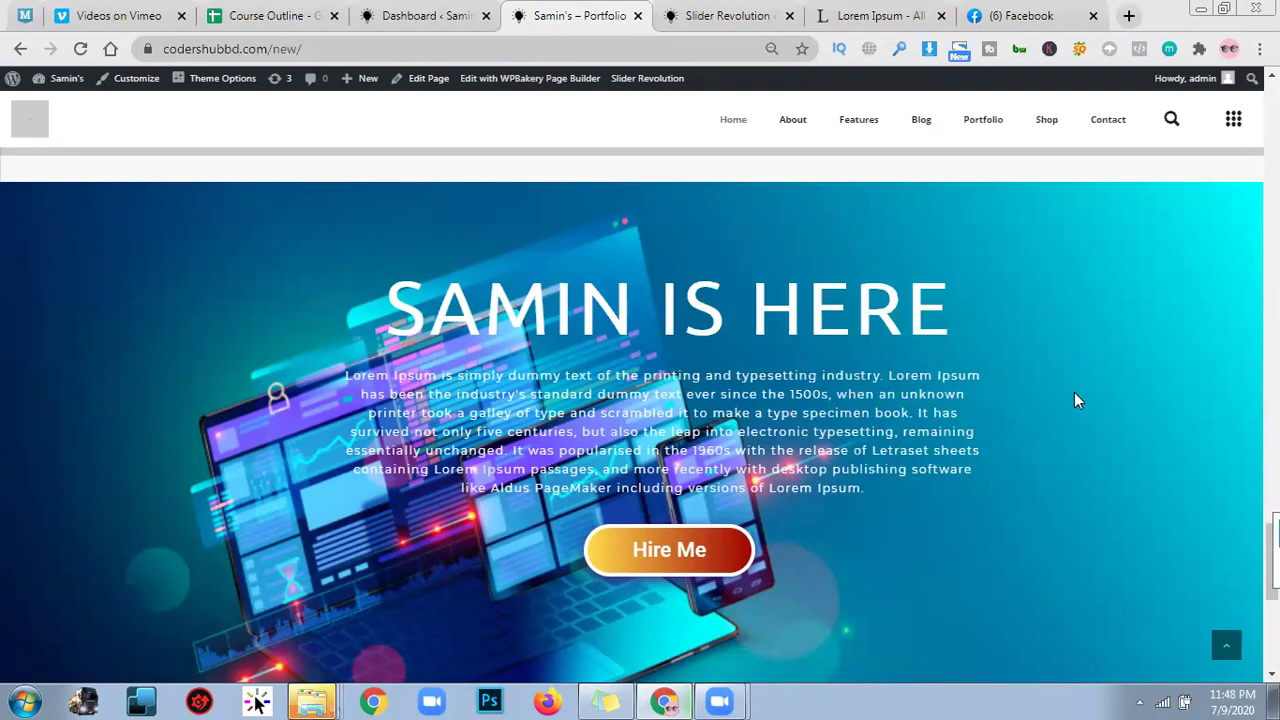
pyautogui.scroll(-2, 909, 525)
pyautogui.scroll(2, 909, 525)
pyautogui.scroll(-1, 885, 468)
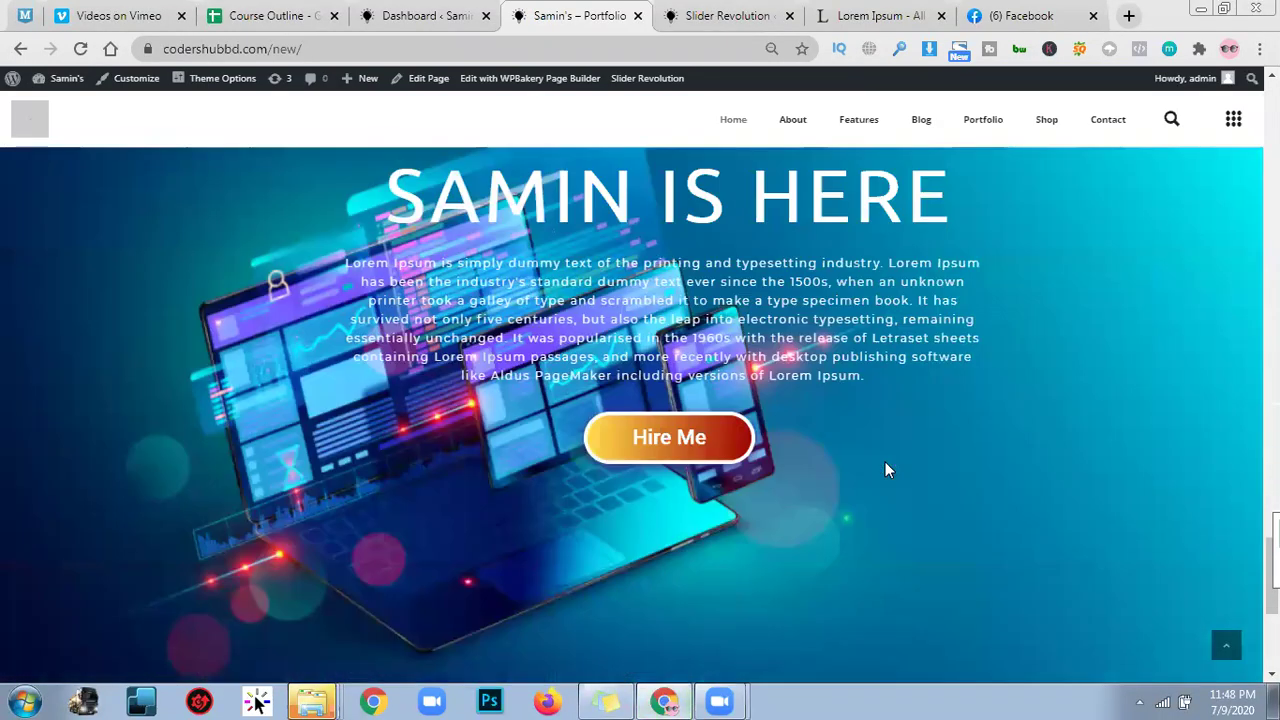
pyautogui.scroll(-2, 885, 470)
pyautogui.scroll(4, 760, 434)
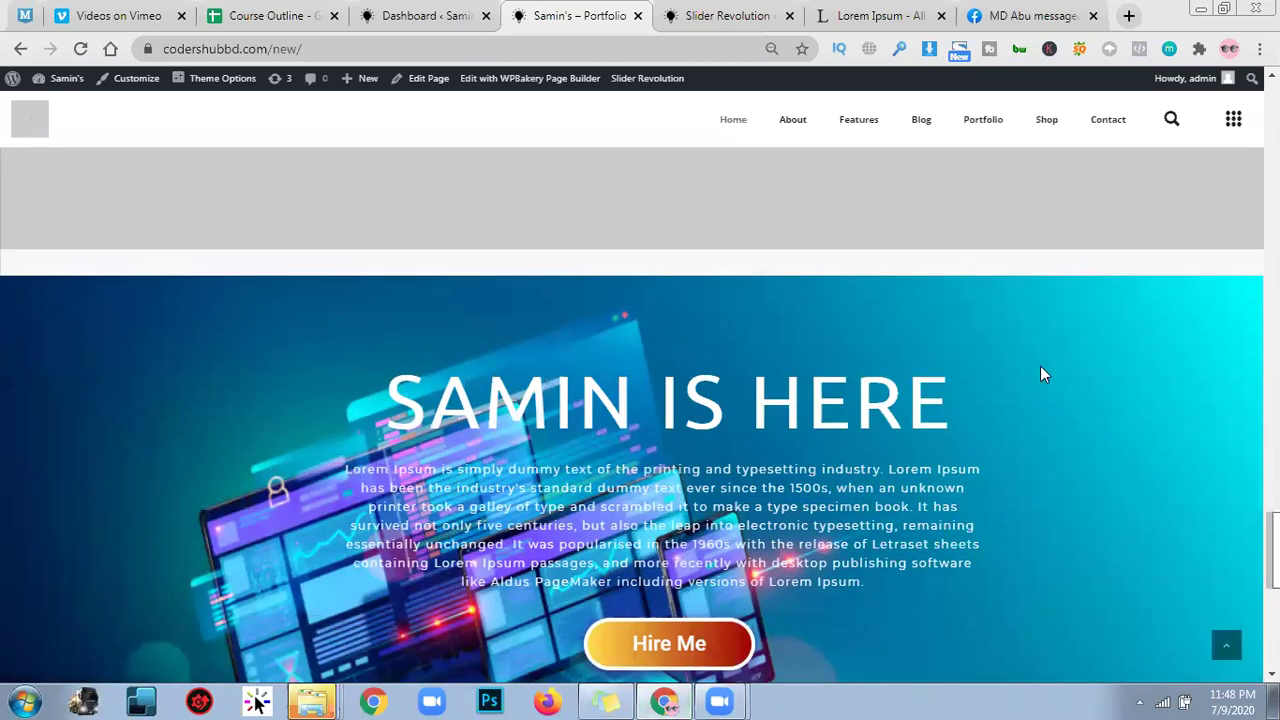
pyautogui.scroll(-4, 1040, 374)
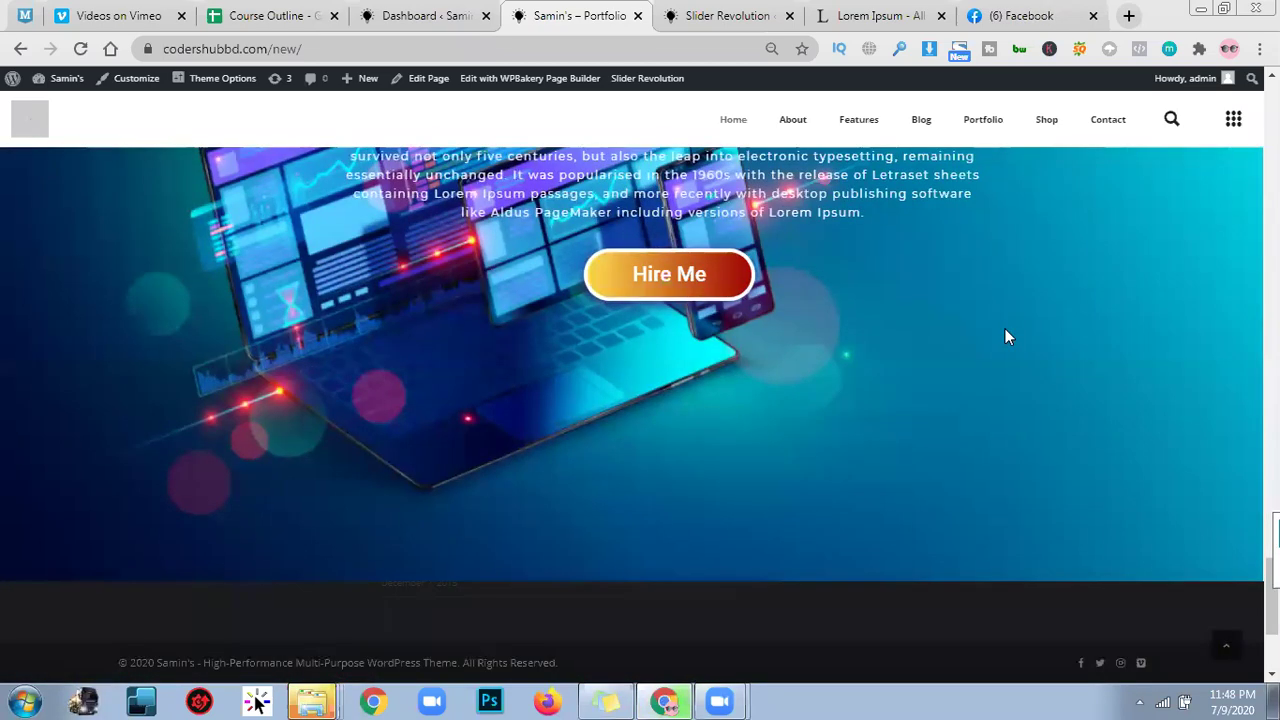
pyautogui.scroll(2, 1005, 337)
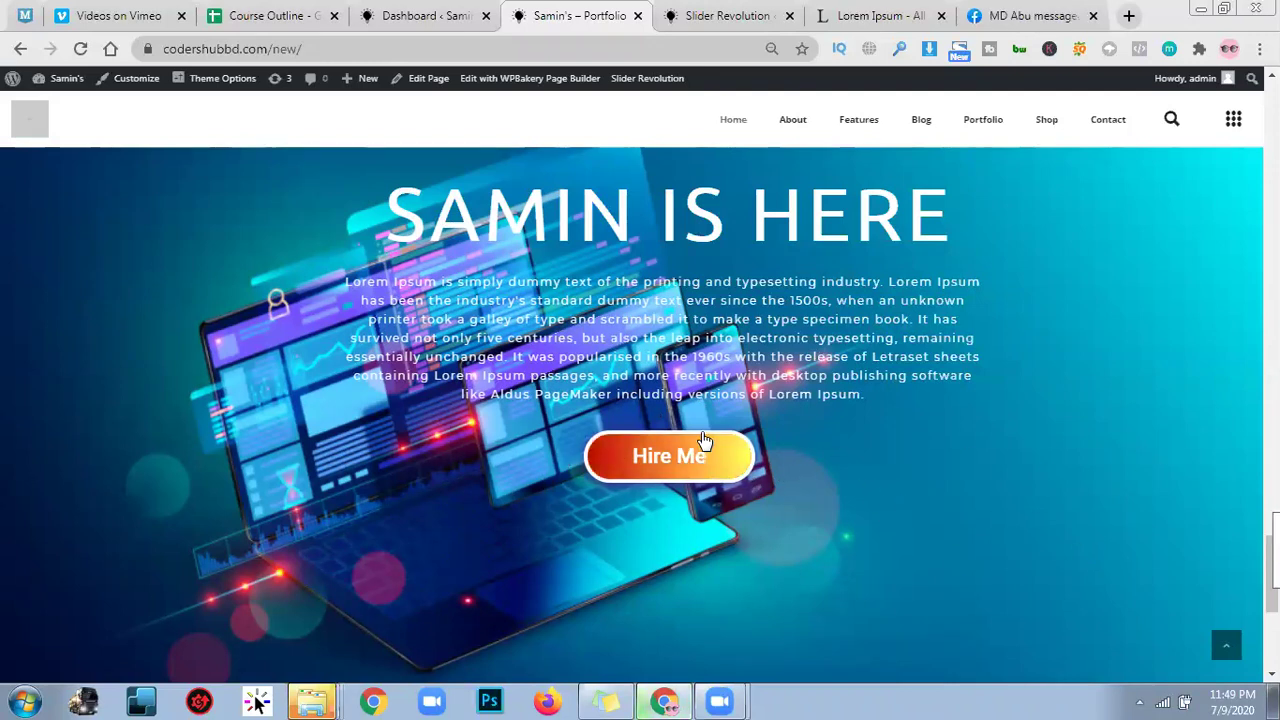
pyautogui.scroll(-3, 808, 506)
pyautogui.scroll(3, 811, 506)
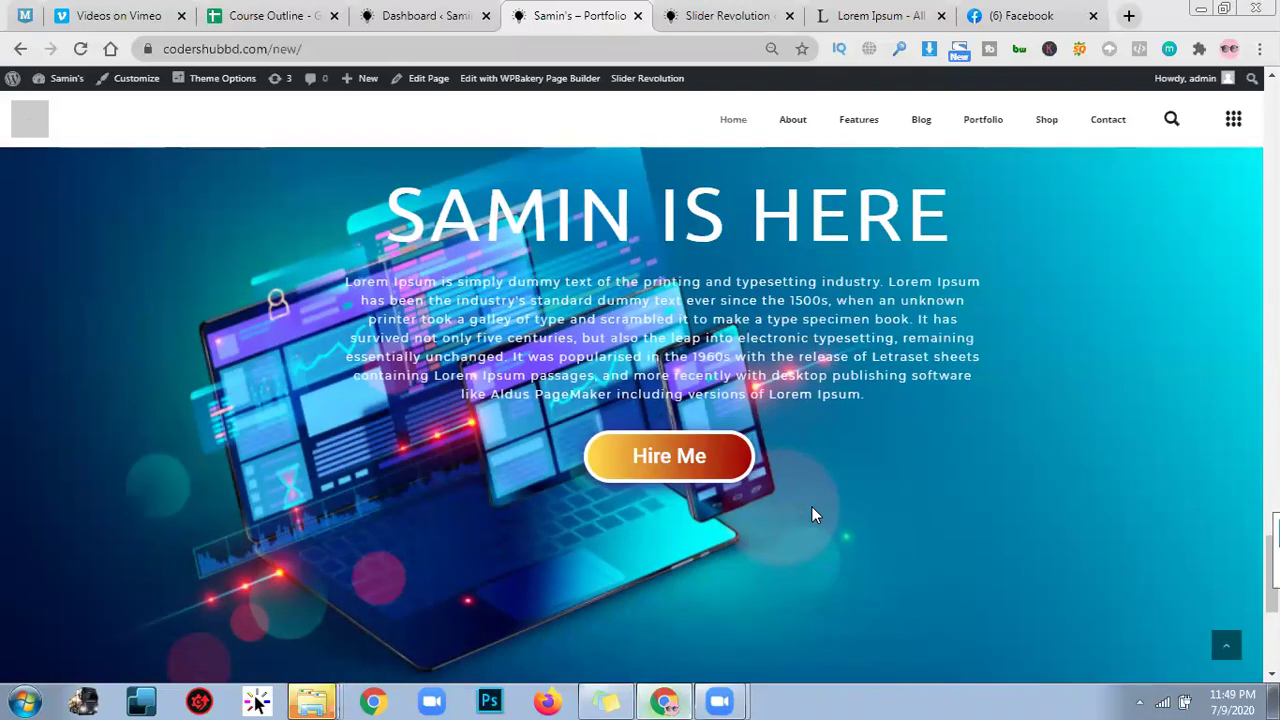